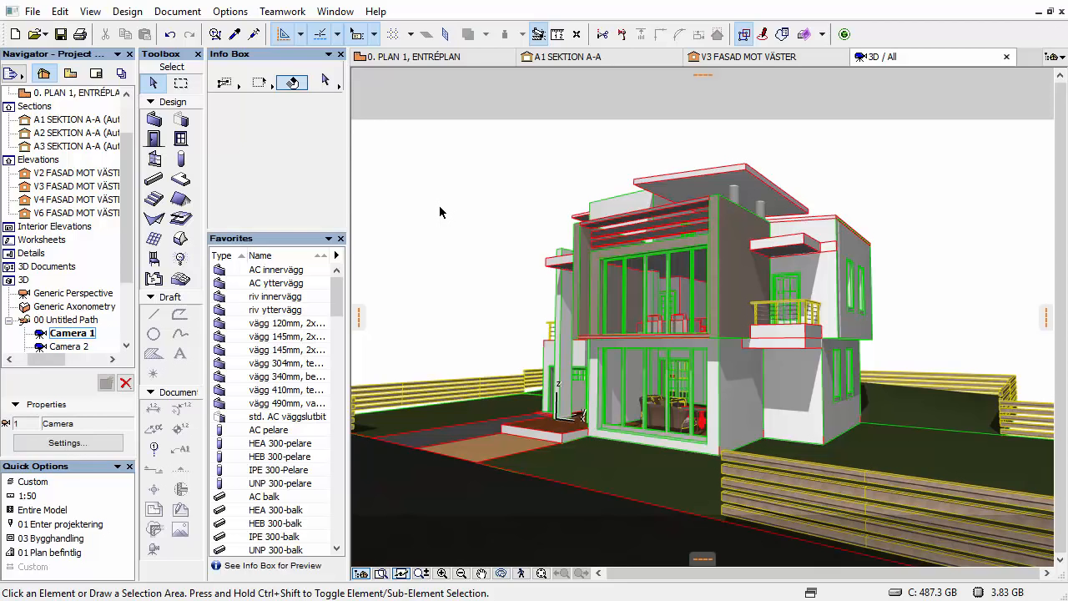
# - Open the project's surface attribute settings and switch the engine settings for Tegel-Staplat 1 to CineRender by MAXON
pyautogui.click(235, 11)
pyautogui.moveTo(252, 31)
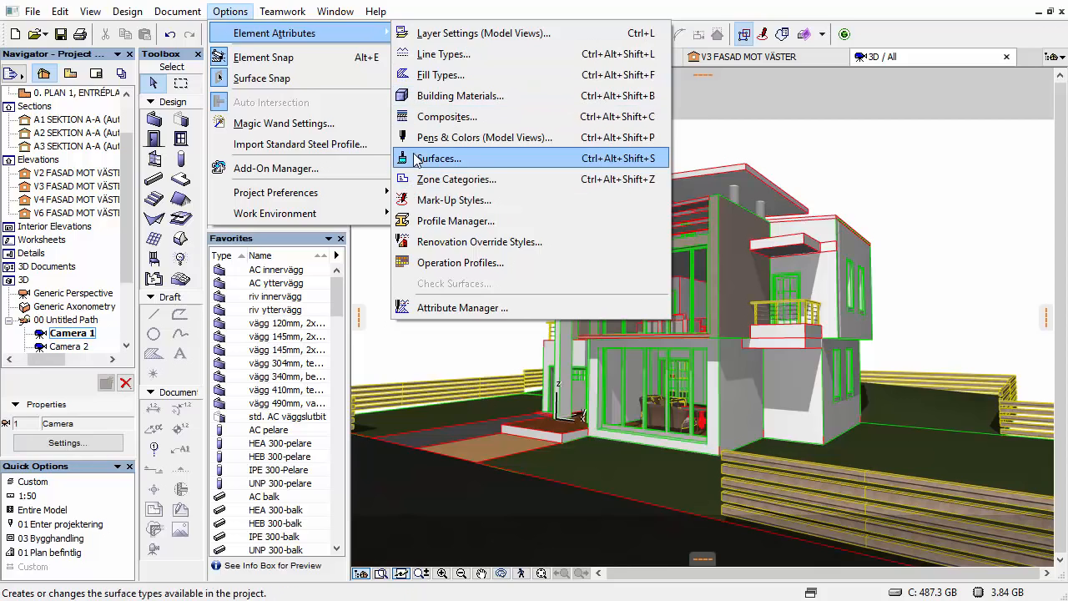
pyautogui.click(494, 166)
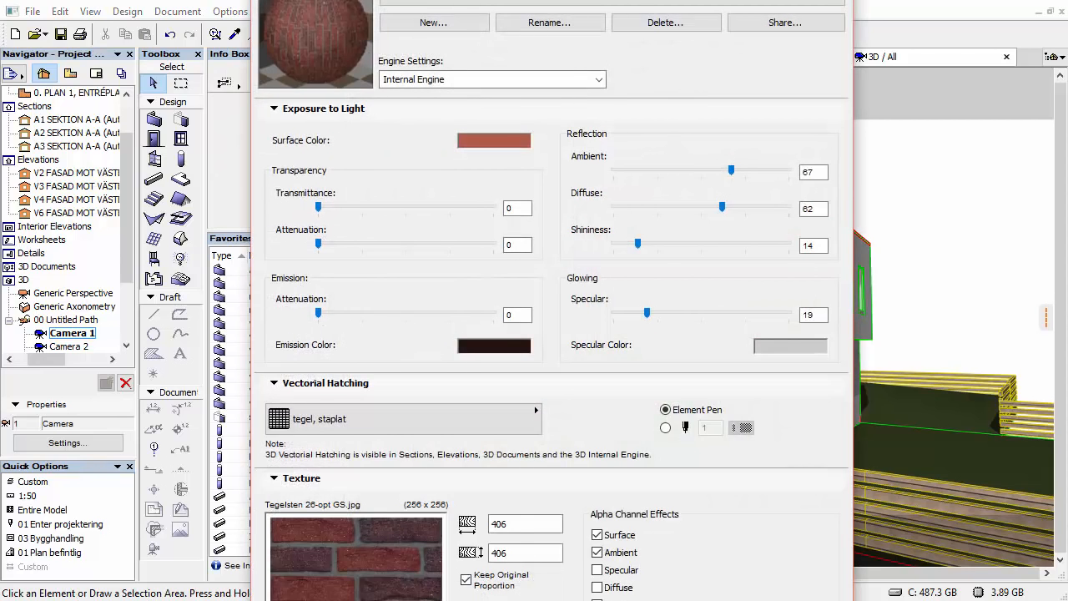
pyautogui.moveTo(610, 0); pyautogui.dragTo(605, 41)
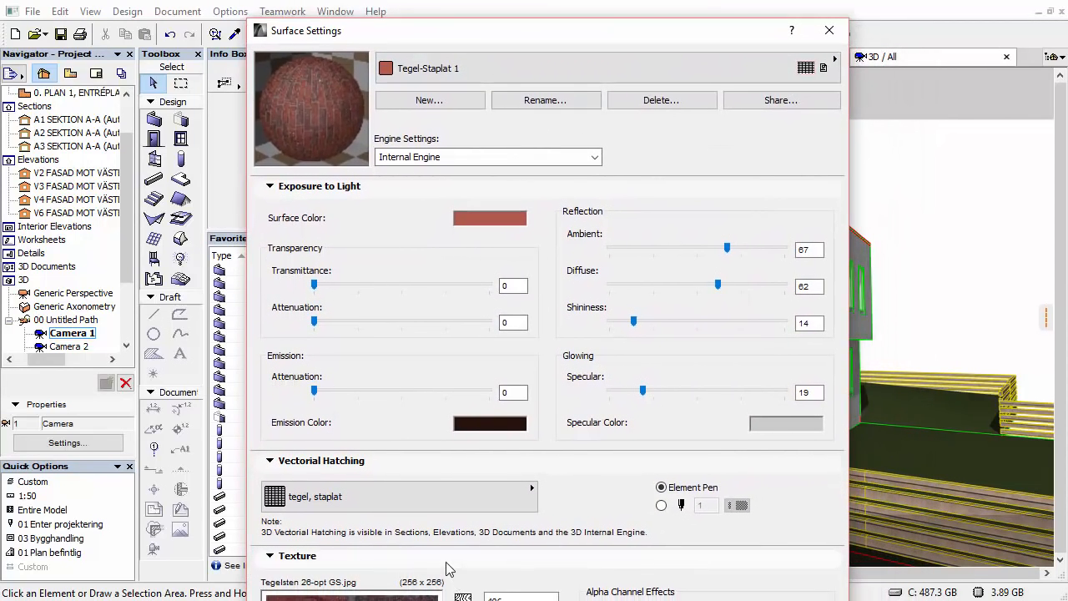
pyautogui.click(446, 563)
pyautogui.click(435, 462)
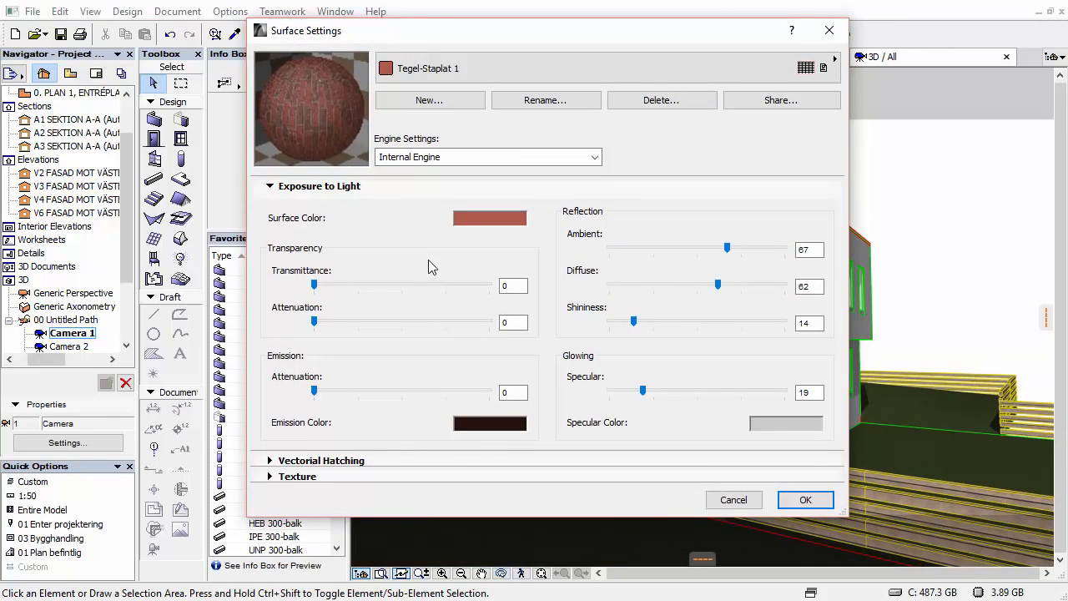
pyautogui.click(466, 159)
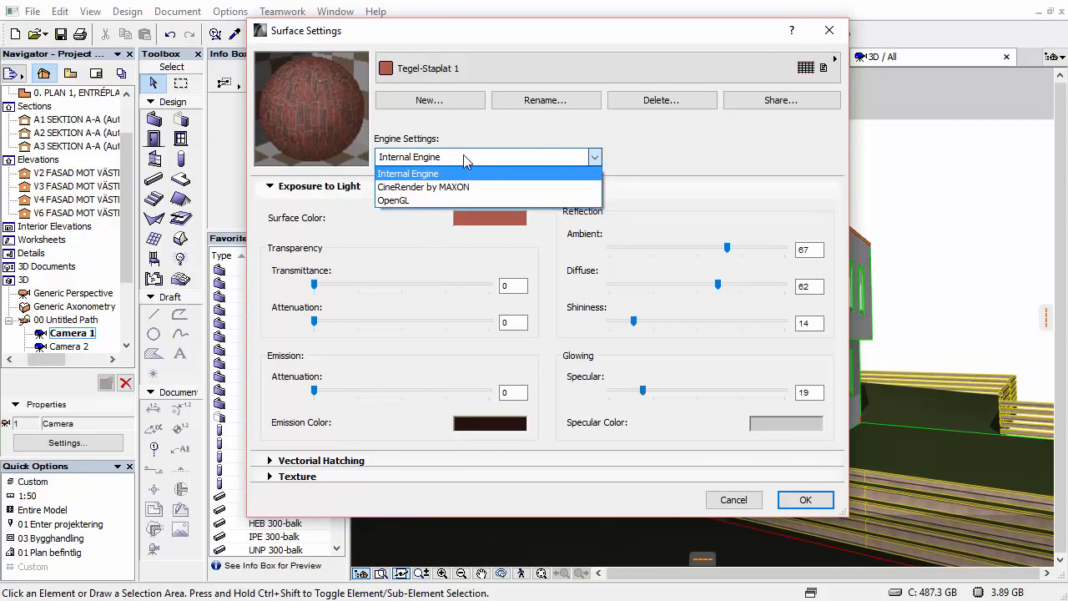
pyautogui.click(417, 189)
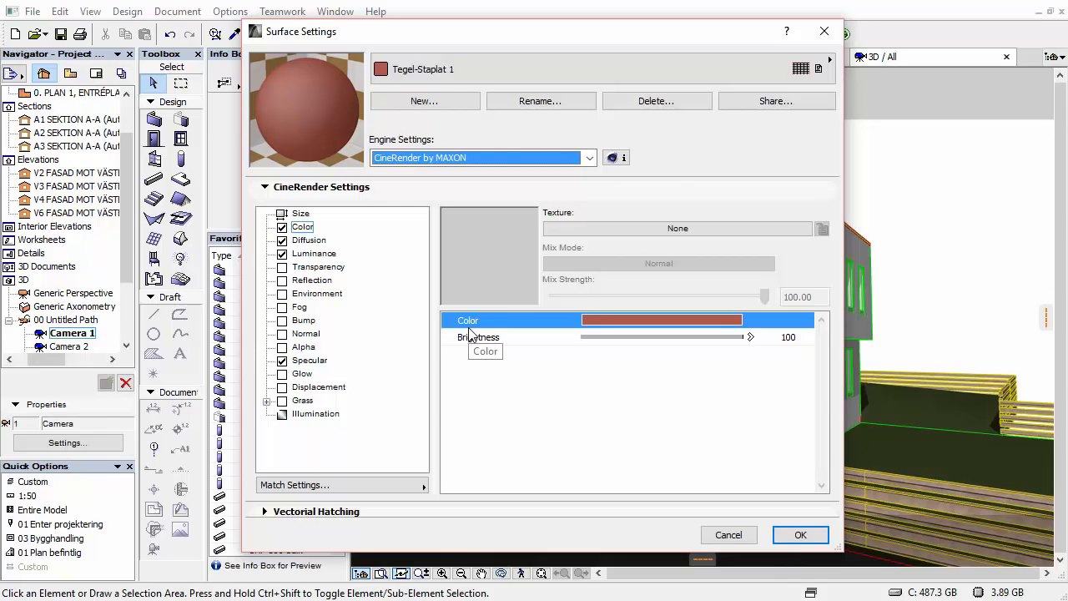
# - Look through the full list of available surfaces, keeping Tegel-Staplat 1 as the current surface
pyautogui.moveTo(527, 42); pyautogui.dragTo(307, 39)
pyautogui.click(292, 69)
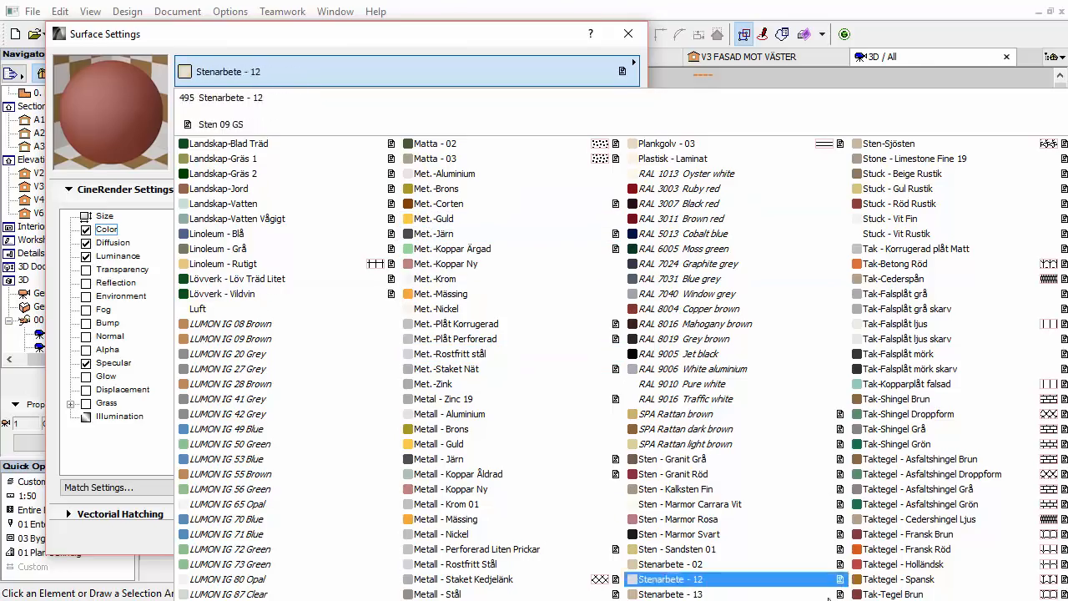
pyautogui.hscroll(-2, 621, 367)
pyautogui.hscroll(-2, 621, 367)
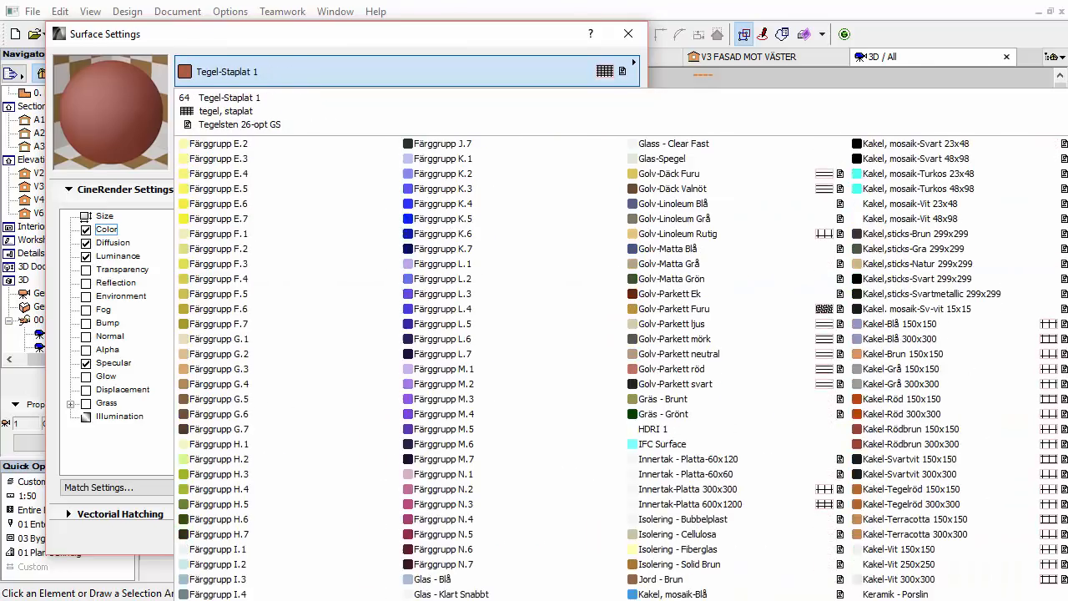
pyautogui.hscroll(5, 620, 367)
pyautogui.hscroll(-10, 620, 367)
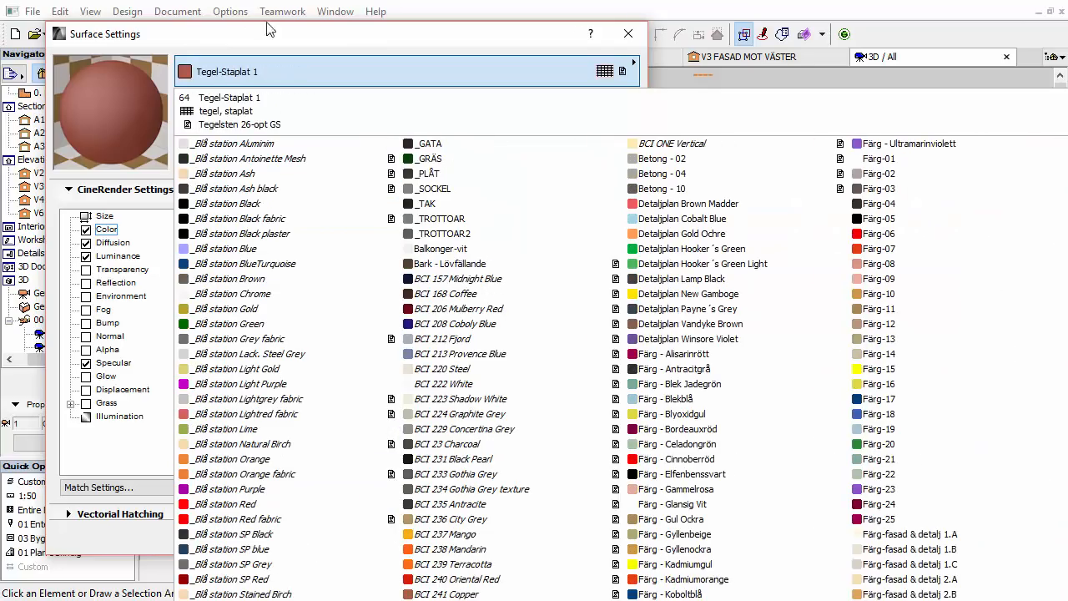
pyautogui.click(354, 67)
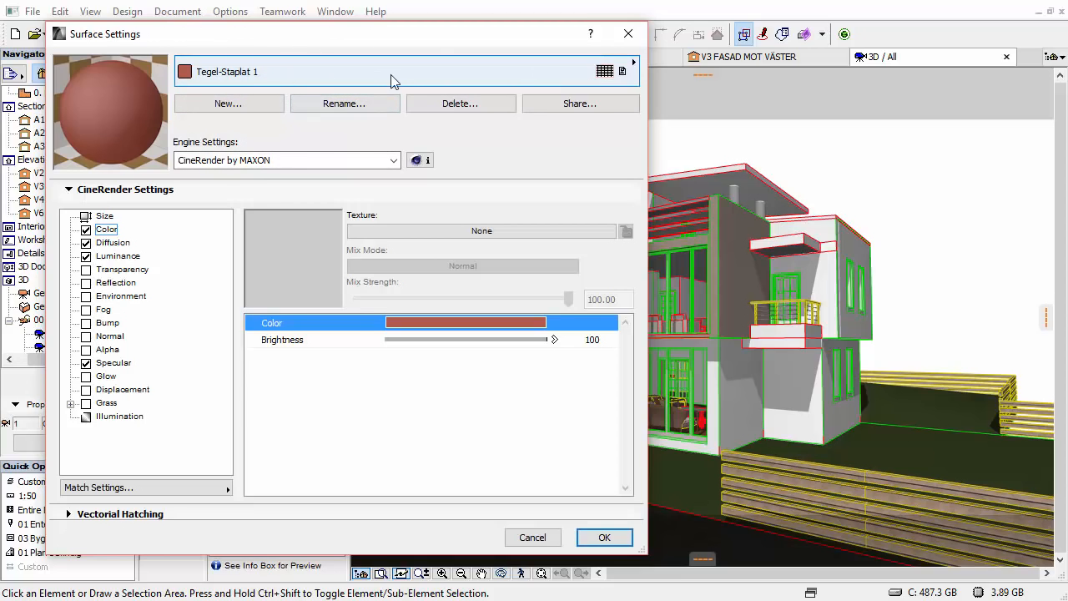
pyautogui.moveTo(328, 45); pyautogui.dragTo(472, 42)
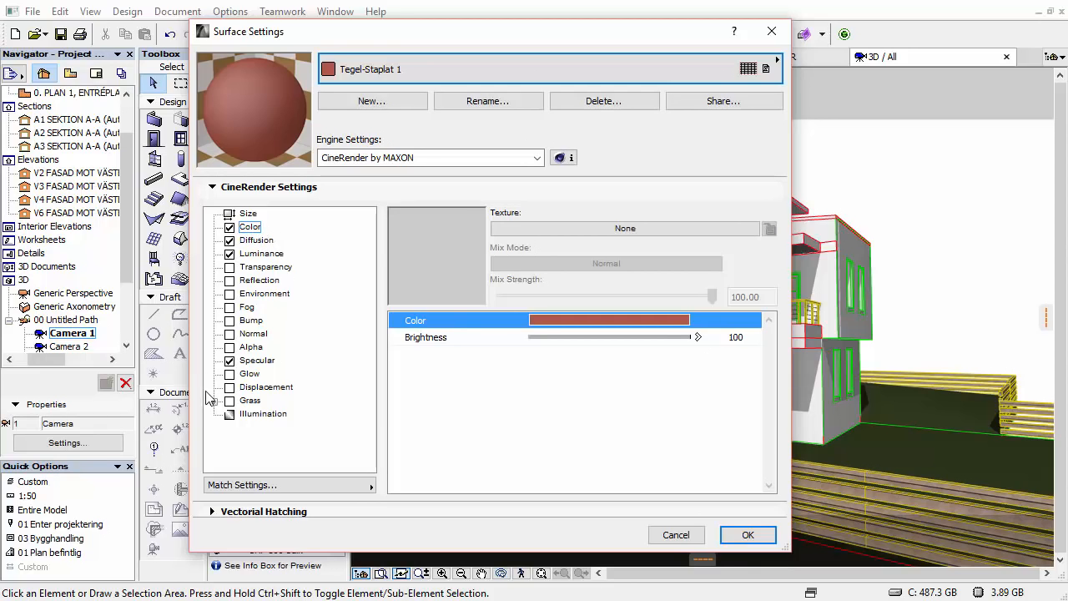
# - Review the CineRender parameters of the Color, Diffusion, Luminance and Specular channels for Tegel-Staplat 1
pyautogui.click(252, 240)
pyautogui.click(250, 228)
pyautogui.click(252, 241)
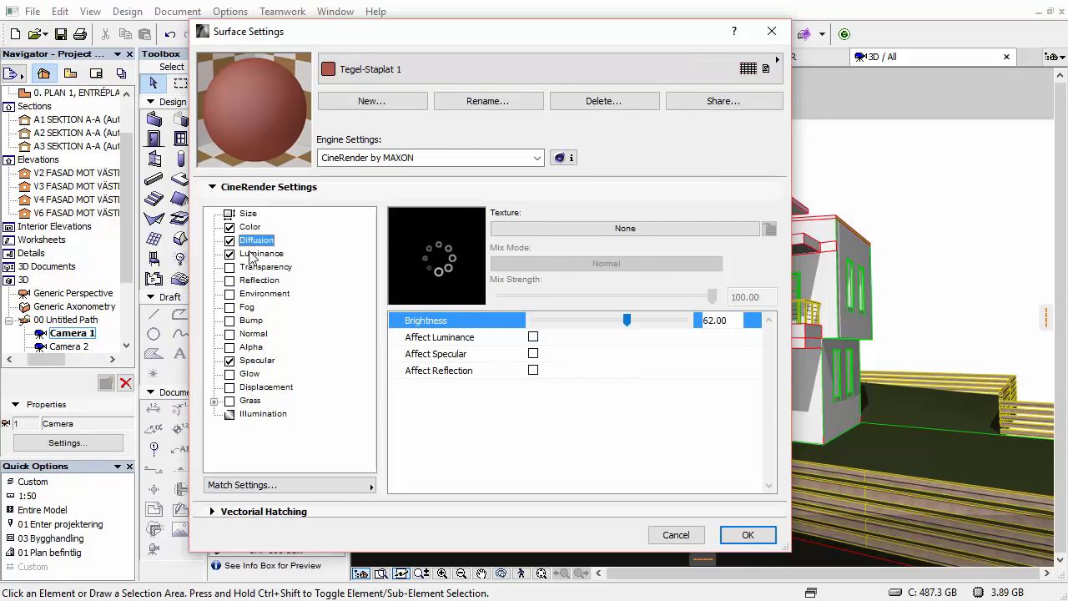
pyautogui.click(250, 254)
pyautogui.click(251, 361)
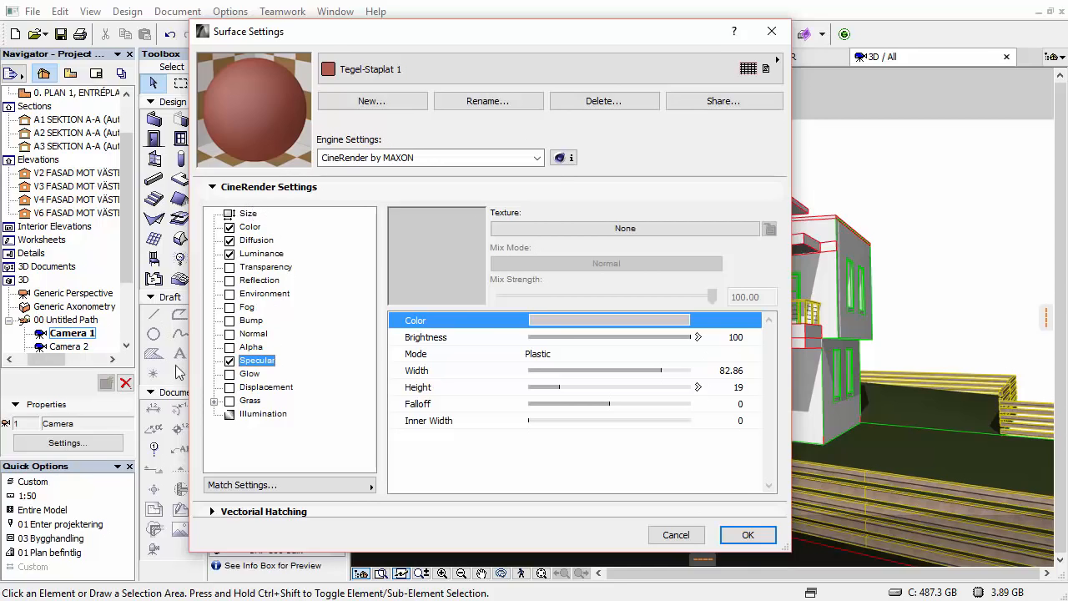
# - Examine the texture types offered for the Color channel, including the Procedural shaders, leaving the texture at None
pyautogui.click(250, 227)
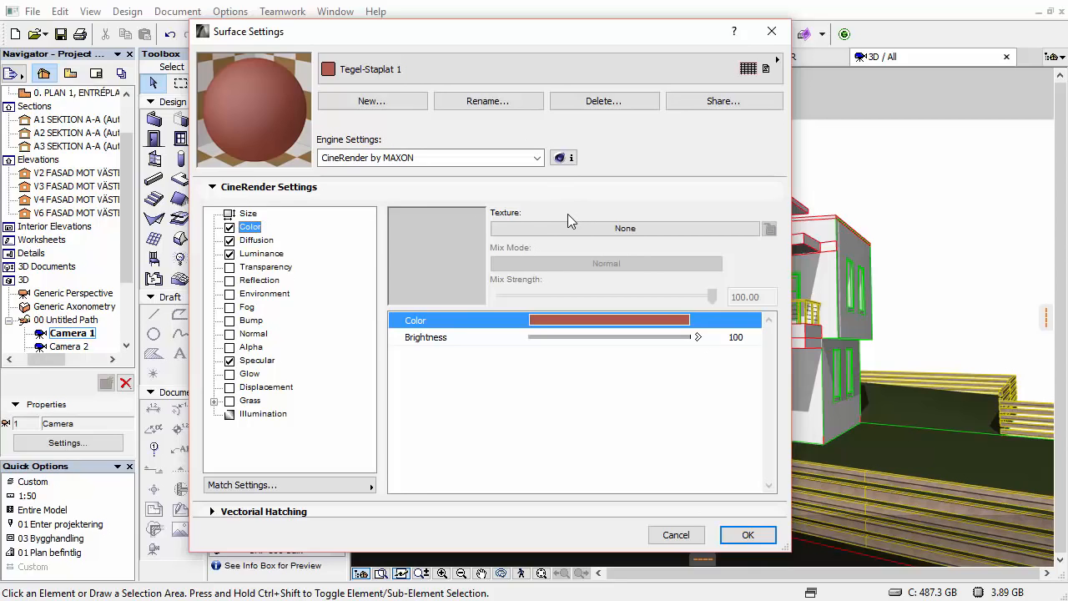
pyautogui.click(548, 228)
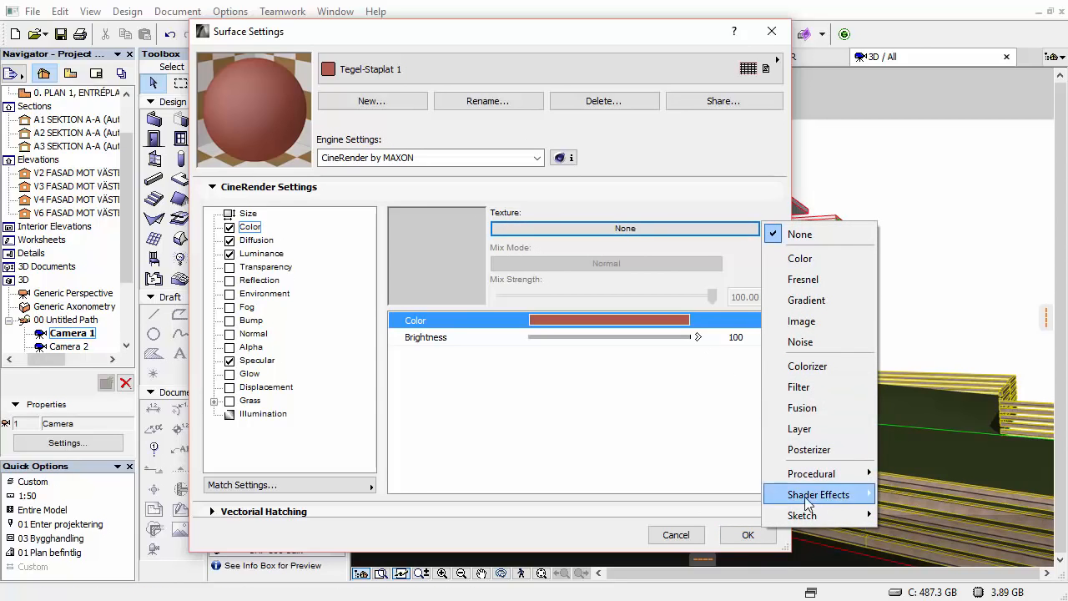
pyautogui.moveTo(807, 479)
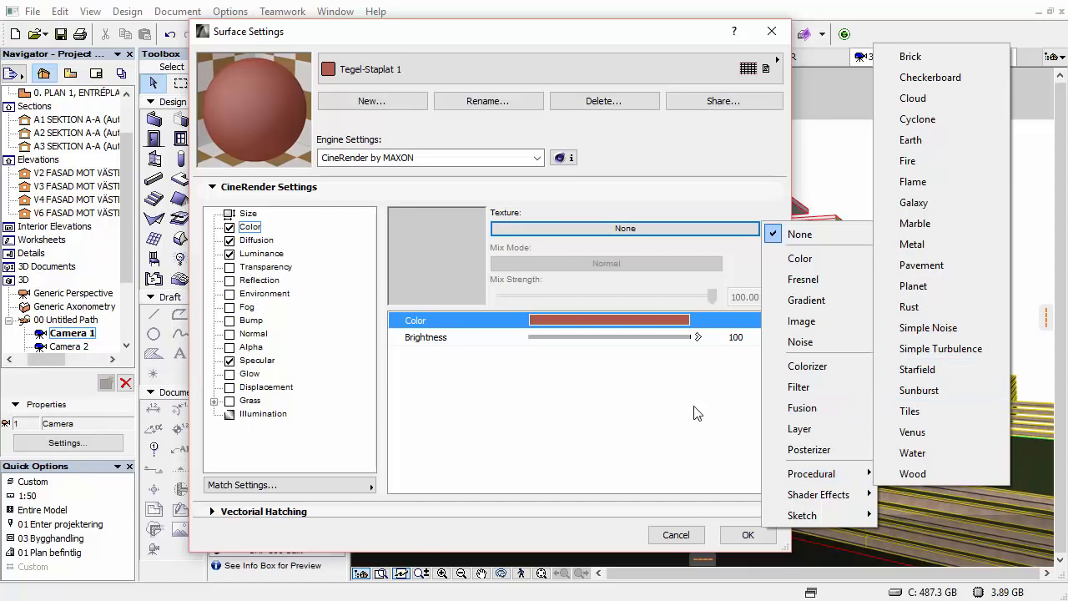
pyautogui.click(642, 406)
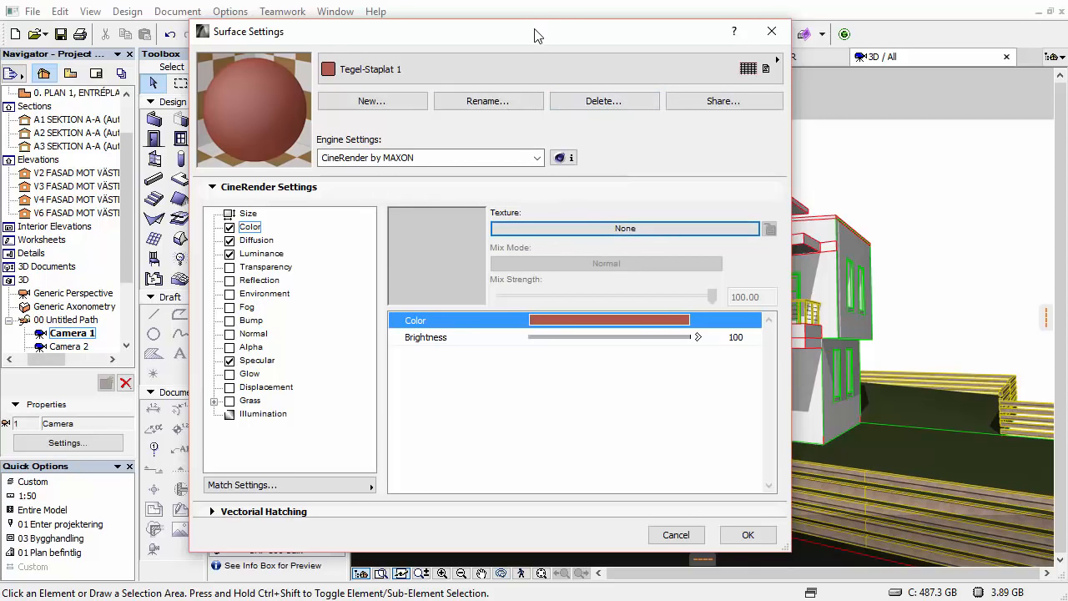
pyautogui.moveTo(535, 36); pyautogui.dragTo(513, 33)
pyautogui.moveTo(490, 31); pyautogui.dragTo(398, 44)
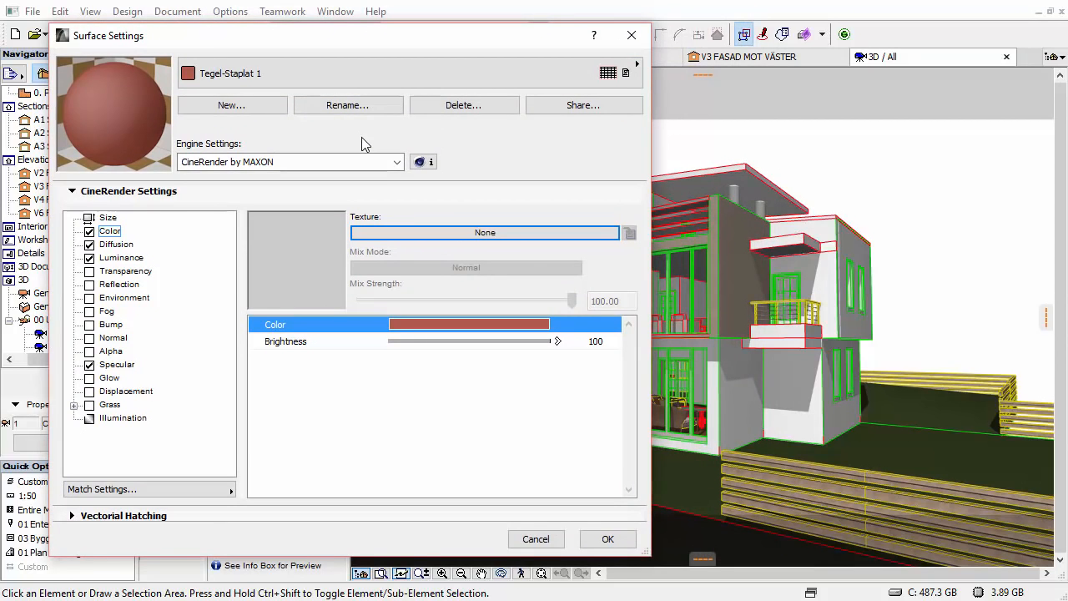
pyautogui.moveTo(389, 41); pyautogui.dragTo(596, 27)
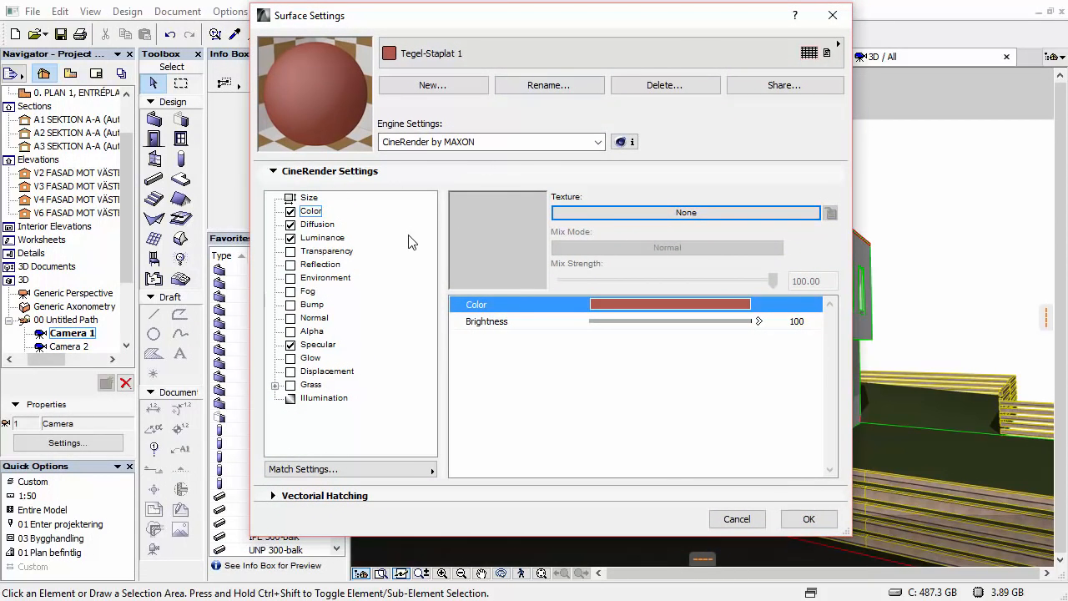
# - Start adding a surface with the New from Catalog option and open ArchiCAD Library 19 among the linked libraries
pyautogui.click(433, 87)
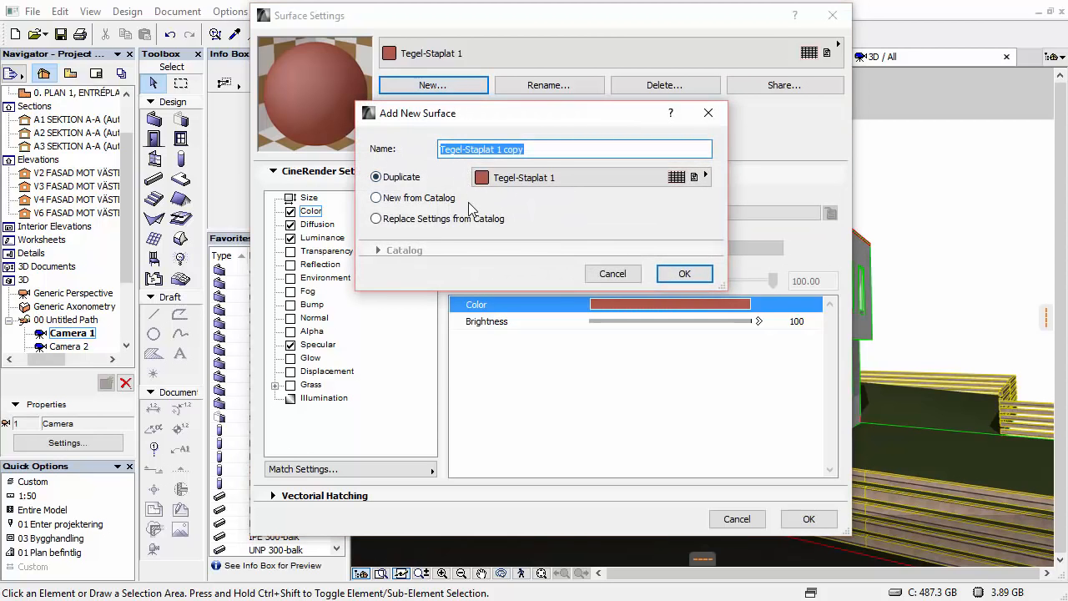
pyautogui.click(377, 200)
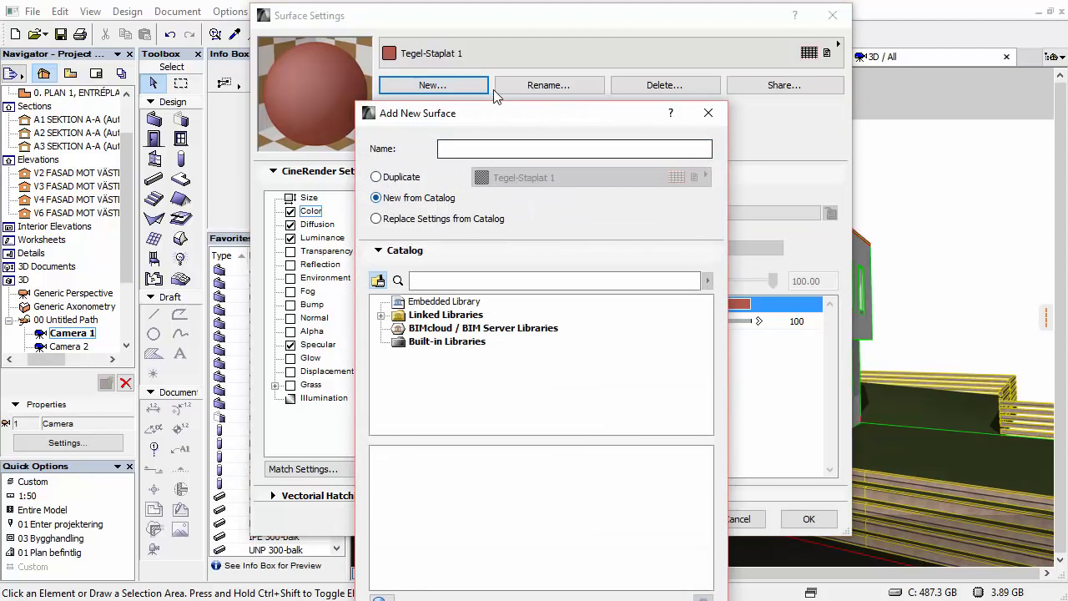
pyautogui.moveTo(474, 111); pyautogui.dragTo(478, 31)
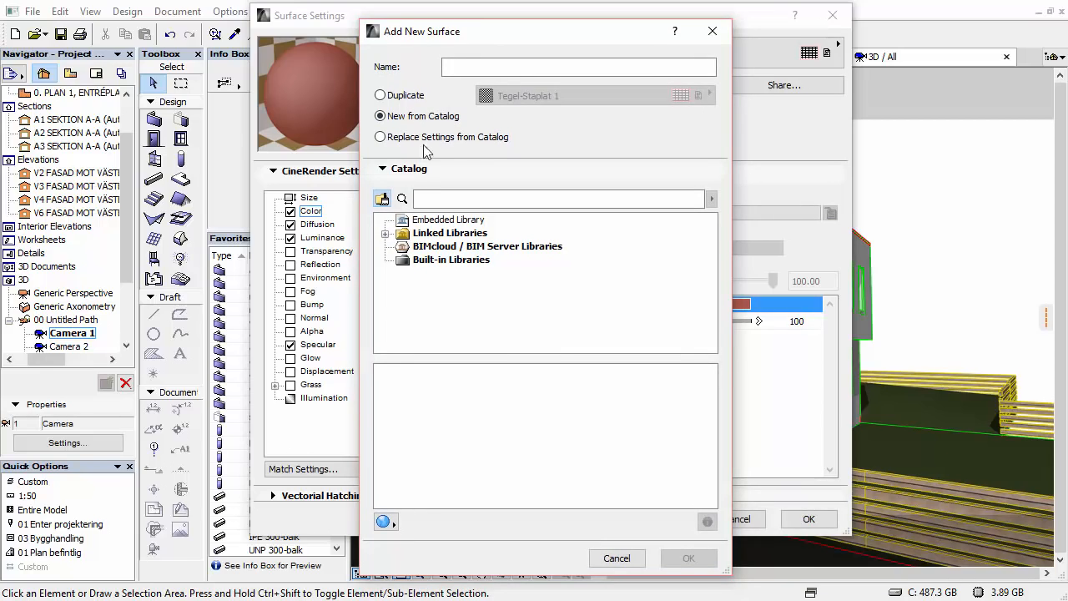
pyautogui.click(385, 234)
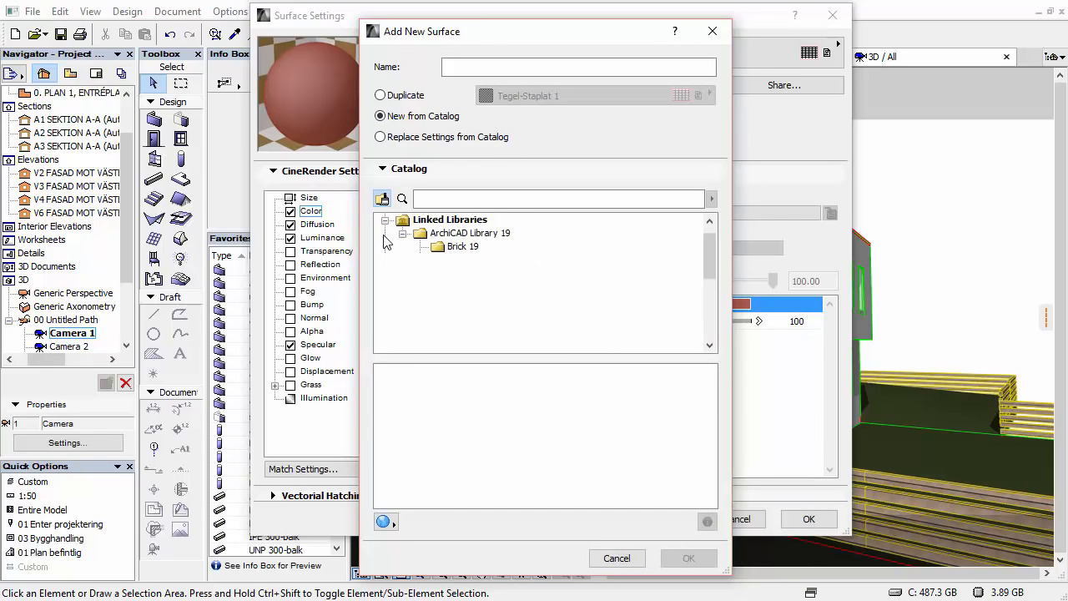
pyautogui.click(435, 233)
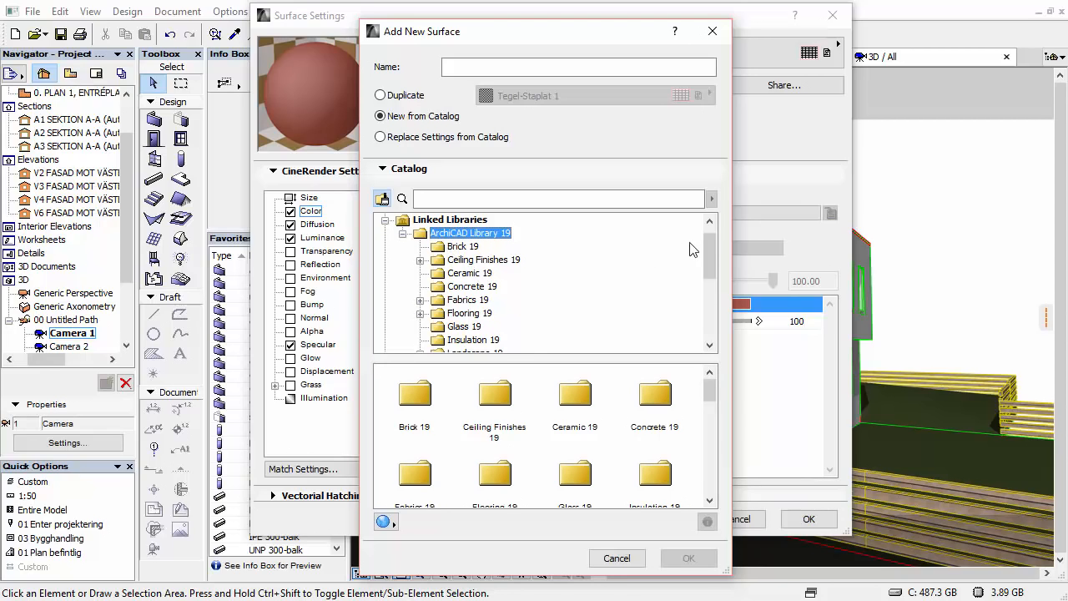
pyautogui.moveTo(709, 259)
pyautogui.mouseDown()
pyautogui.moveTo(709, 321)
pyautogui.moveTo(709, 242)
pyautogui.moveTo(723, 251)
pyautogui.mouseUp()
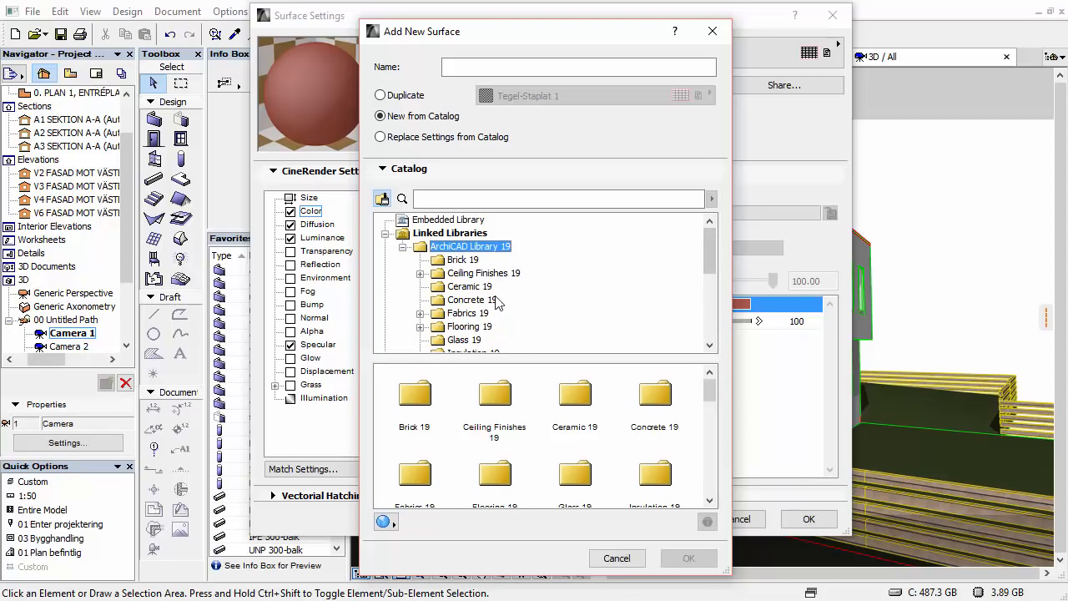
pyautogui.moveTo(496, 358); pyautogui.dragTo(494, 358)
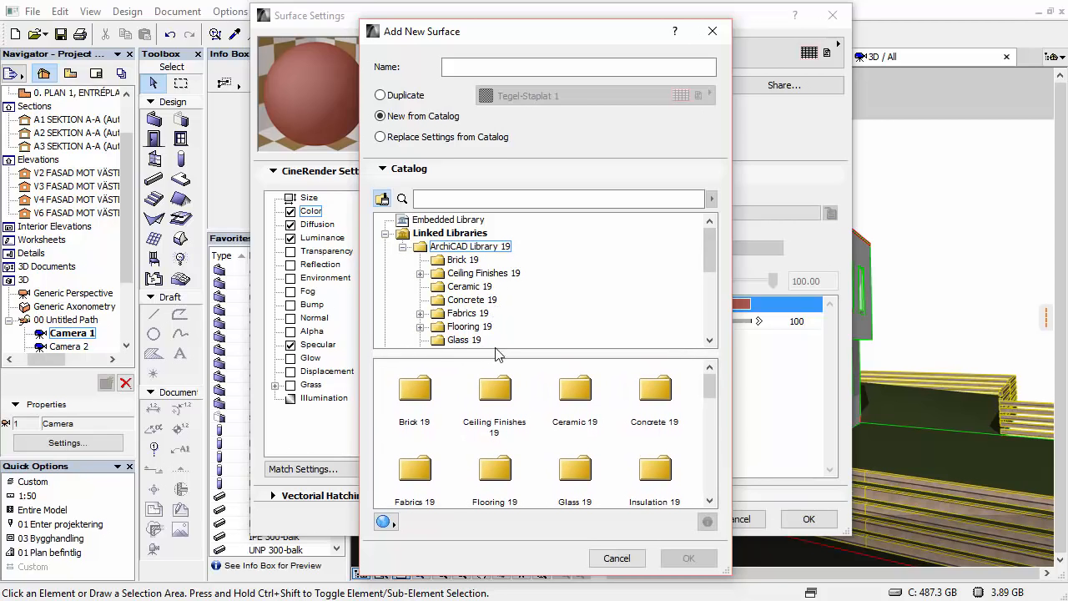
# - Browse the brick surface previews in the catalog's Brick 19 folder
pyautogui.click(460, 260)
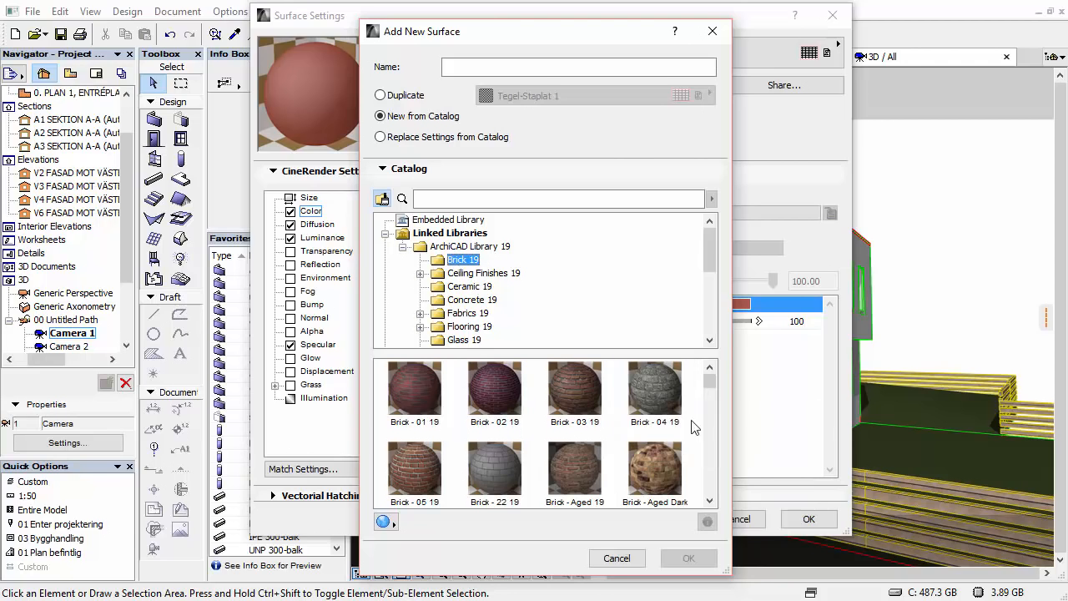
pyautogui.click(710, 501)
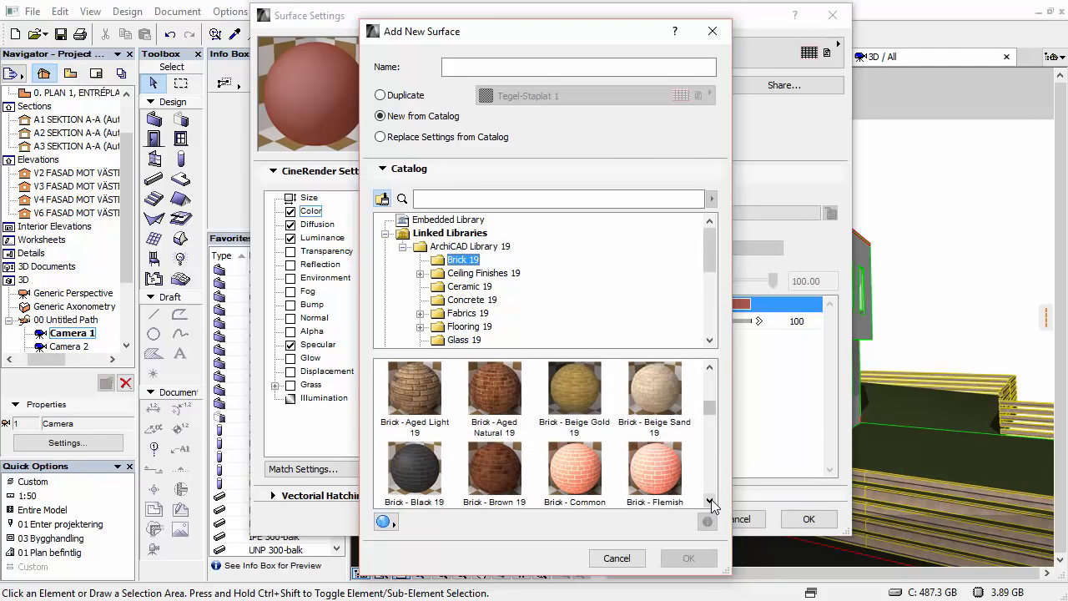
pyautogui.click(710, 502)
pyautogui.click(710, 502)
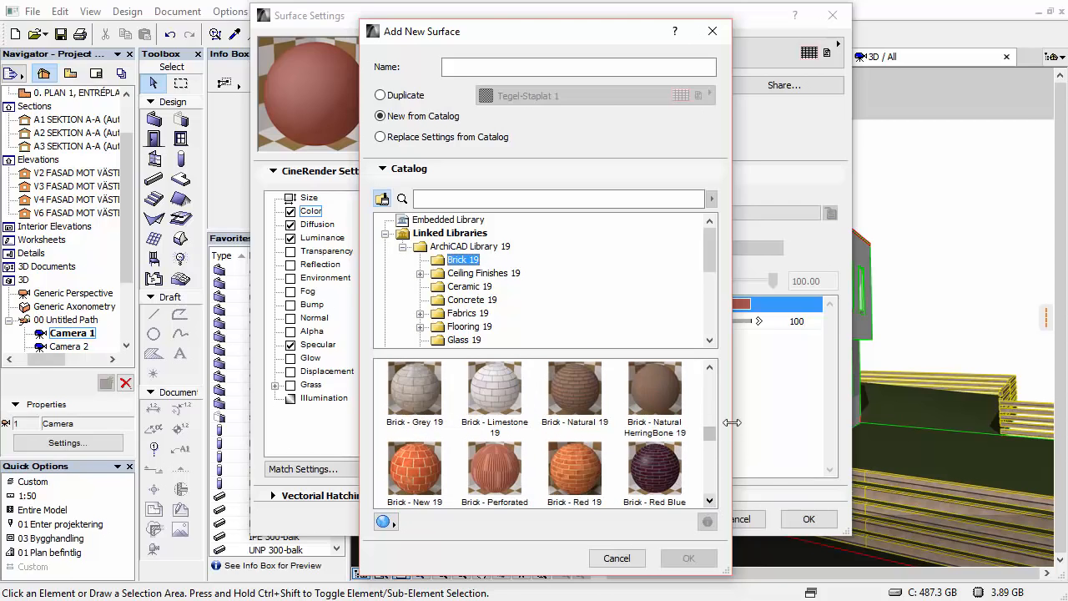
pyautogui.moveTo(710, 434); pyautogui.dragTo(715, 381)
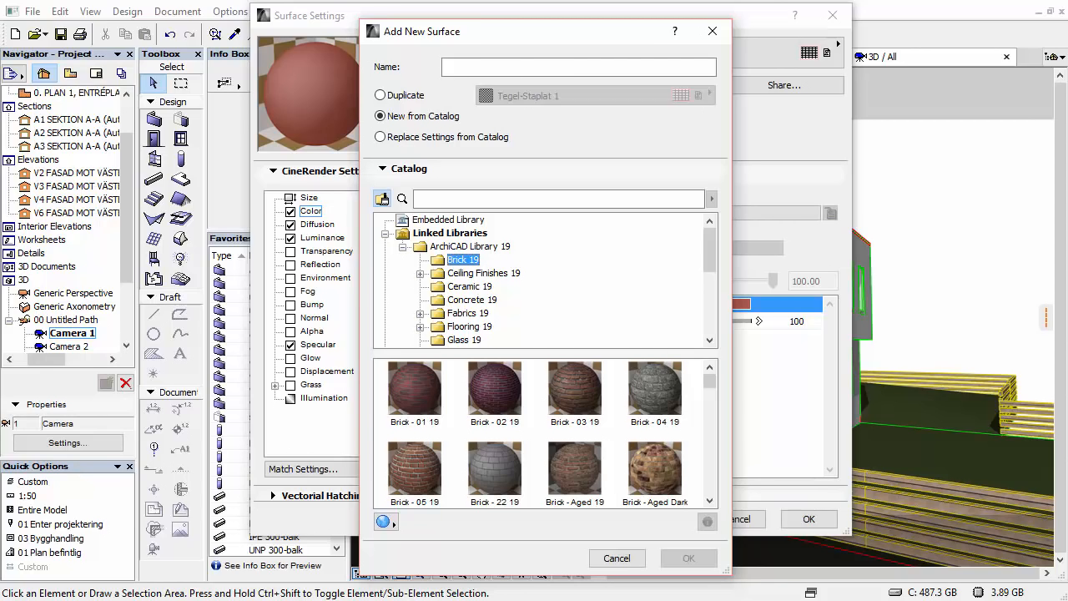
# - Keep New from Catalog as the method after trying Replace Settings from Catalog, and browse the gypsum, metal and wooden ceiling surfaces in Ceiling Finishes 19
pyautogui.click(500, 137)
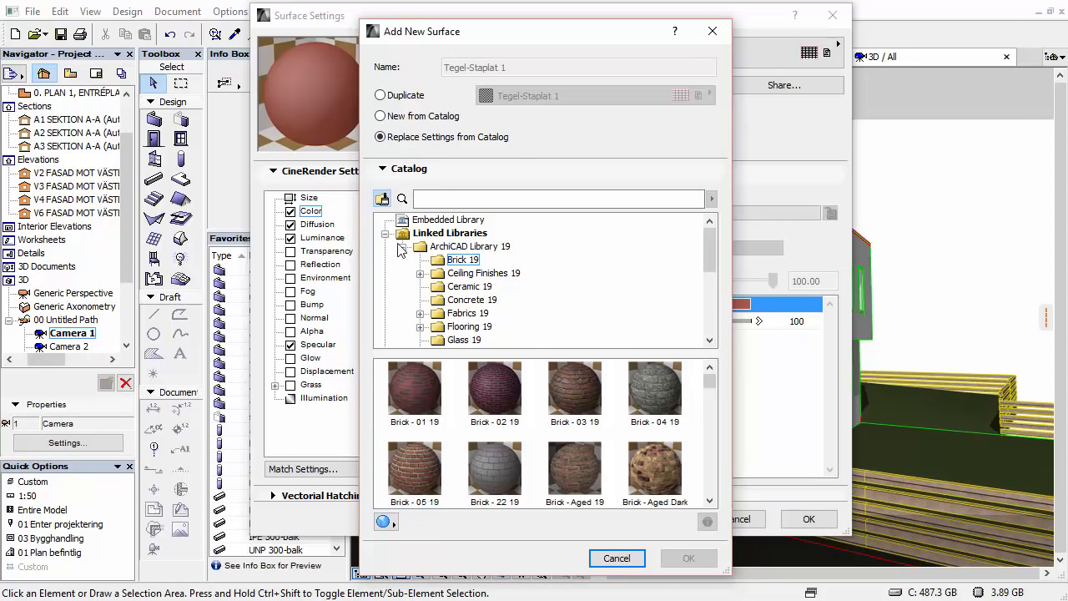
pyautogui.click(419, 117)
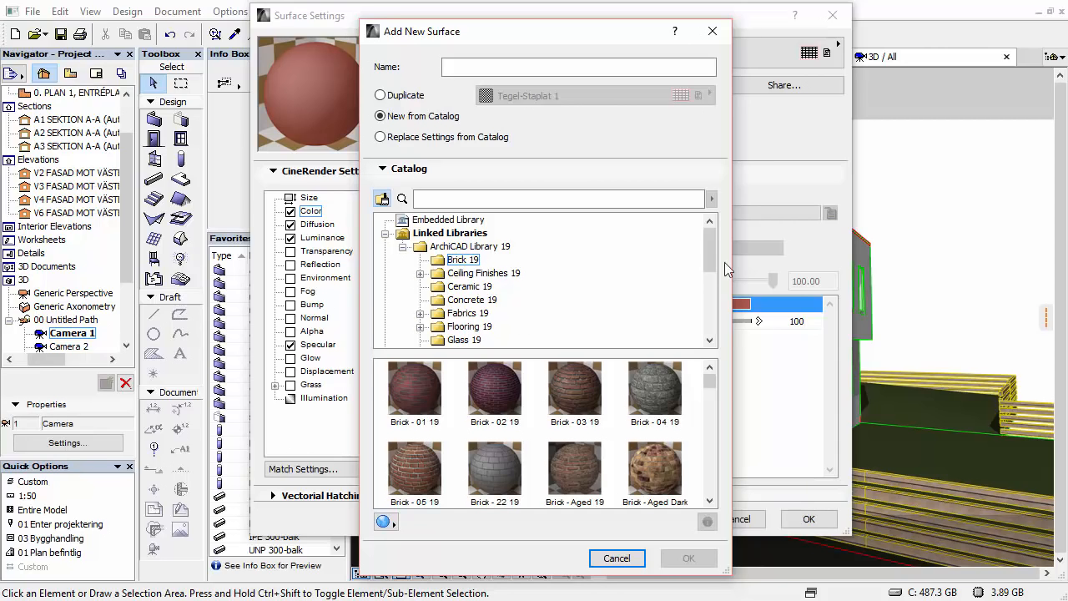
pyautogui.click(451, 274)
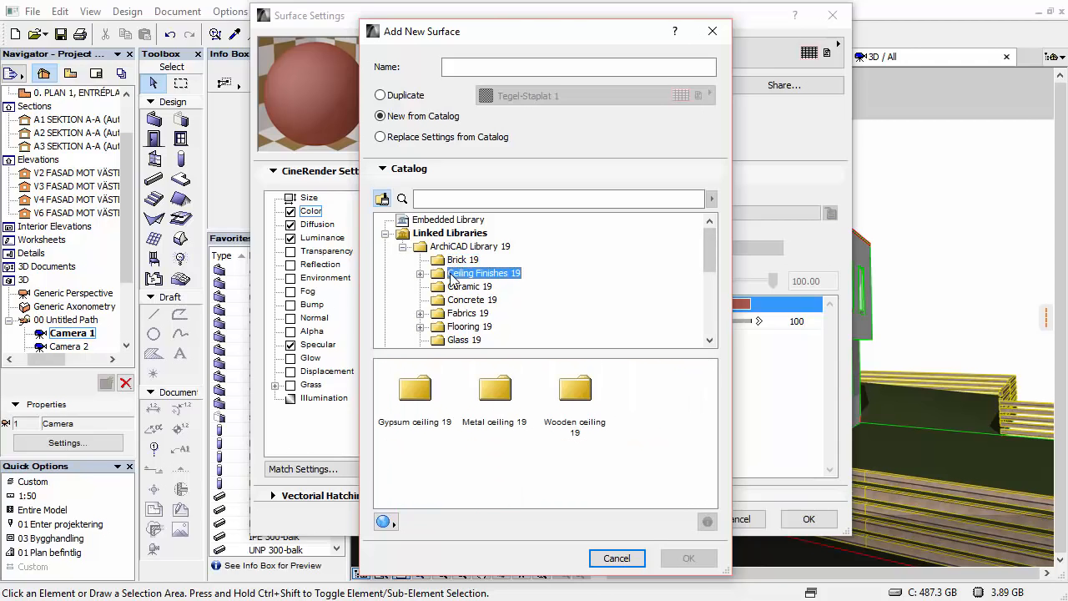
pyautogui.click(420, 273)
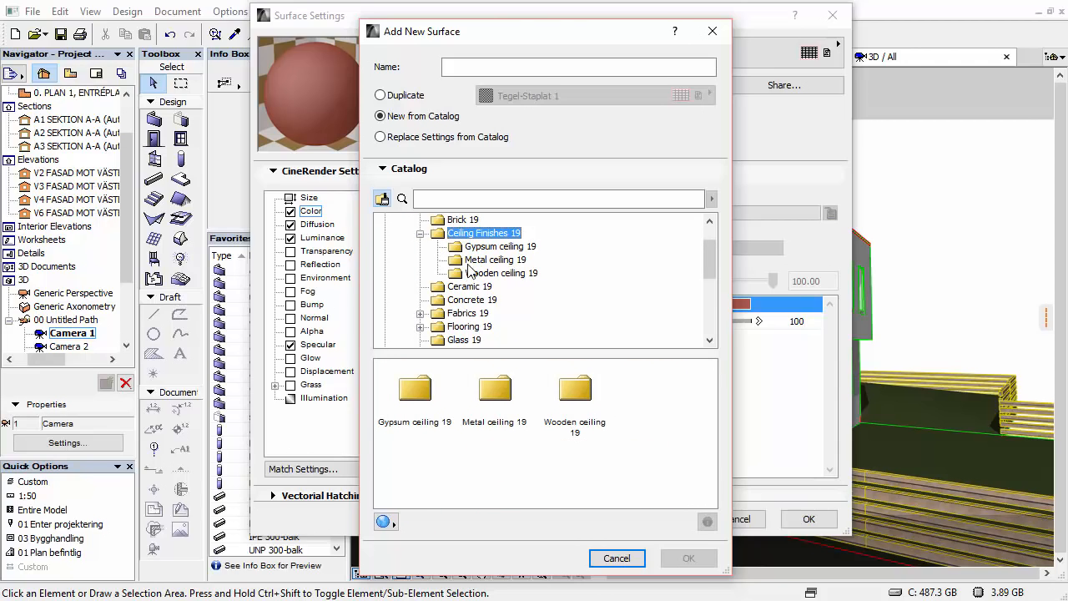
pyautogui.click(478, 247)
pyautogui.click(463, 259)
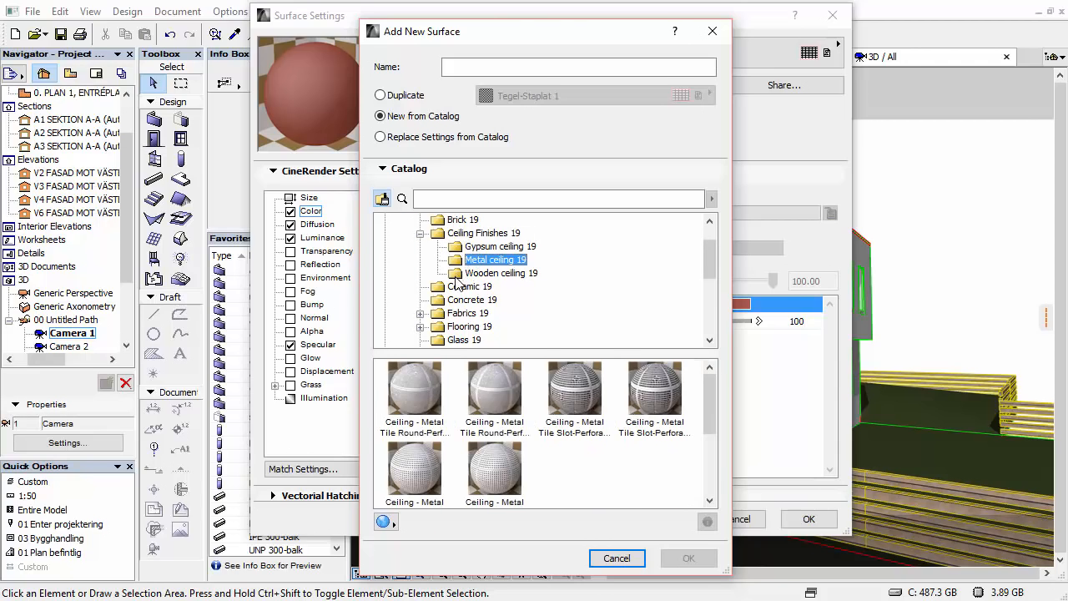
pyautogui.click(467, 273)
pyautogui.click(464, 247)
pyautogui.click(420, 233)
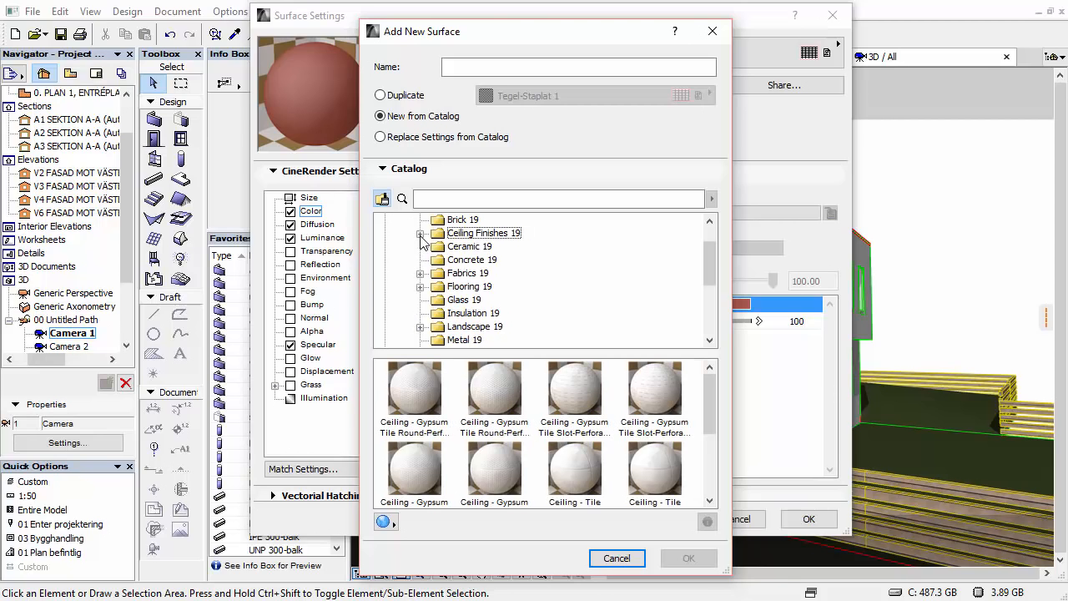
# - Browse the surface previews in the Ceramic 19, Concrete 19 and Glass 19 folders, and cancel both surface dialogs without adding anything
pyautogui.click(452, 248)
pyautogui.click(451, 261)
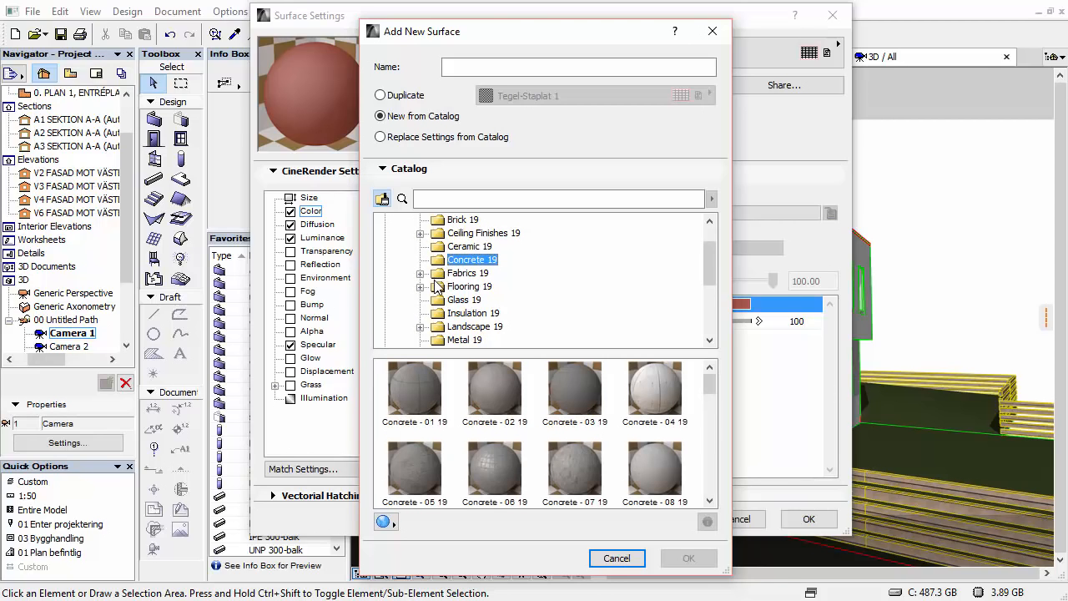
pyautogui.click(438, 314)
pyautogui.scroll(-1, 441, 305)
pyautogui.click(443, 261)
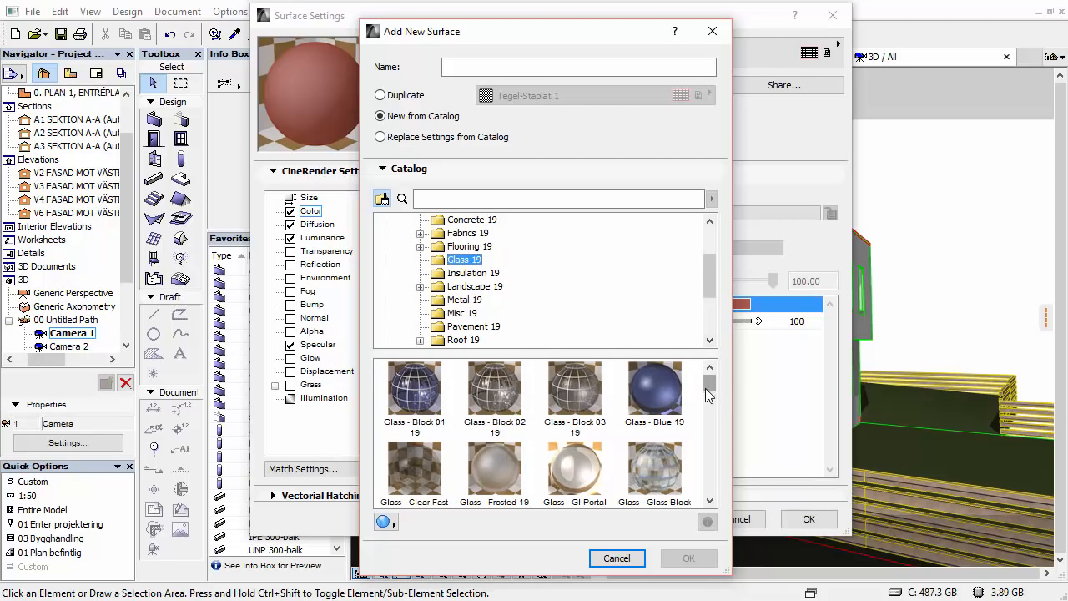
pyautogui.moveTo(708, 386); pyautogui.dragTo(703, 361)
pyautogui.click(615, 557)
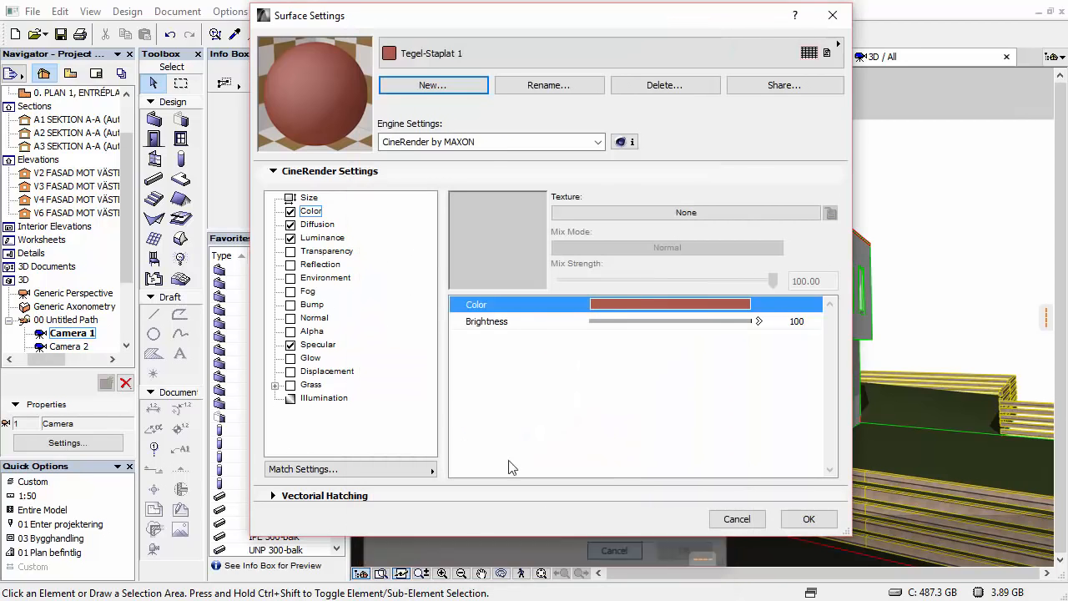
pyautogui.click(738, 520)
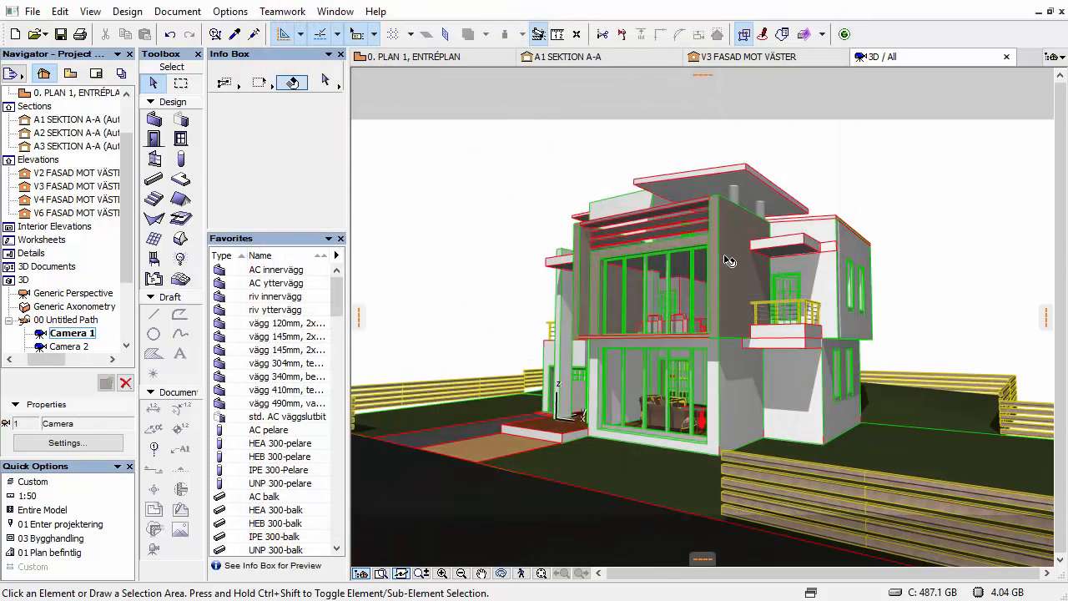
# - Inspect the walls around the house's glazed front facade in the 3D view, leaving nothing selected
pyautogui.click(728, 261)
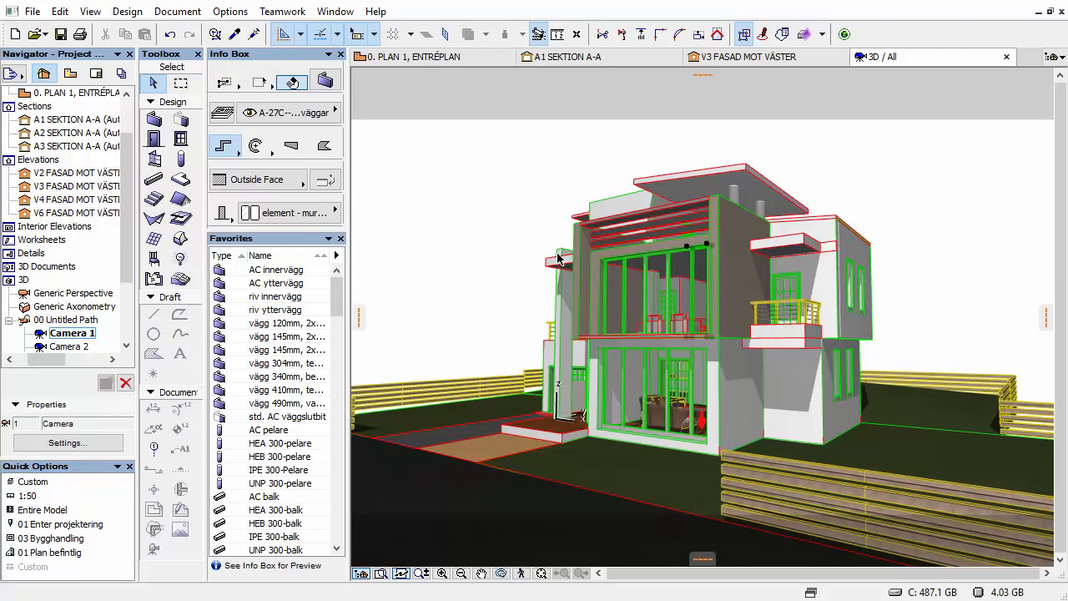
pyautogui.click(589, 270)
pyautogui.click(714, 265)
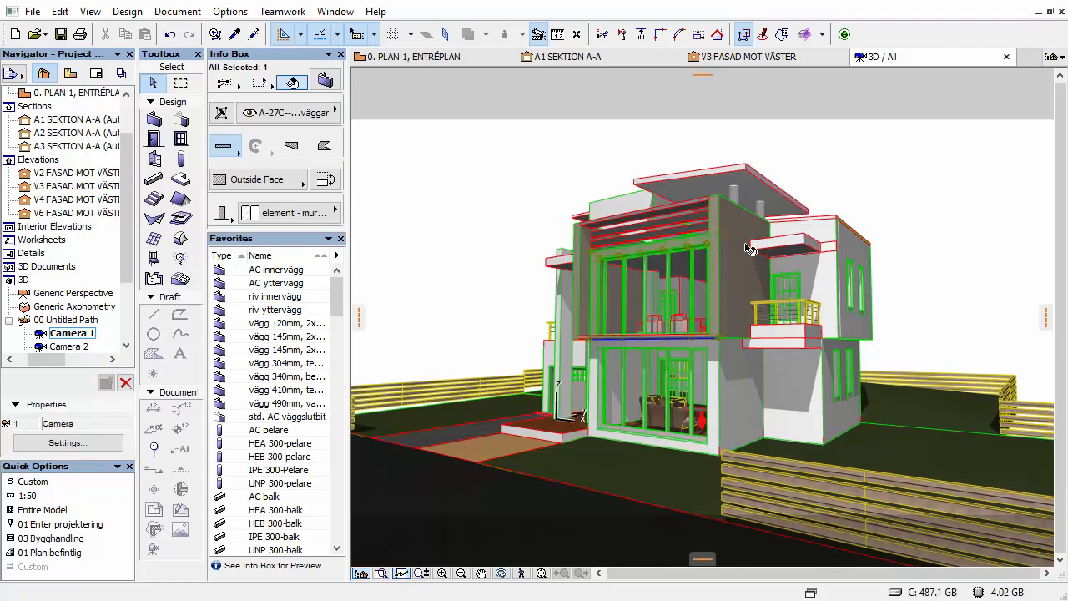
pyautogui.click(901, 171)
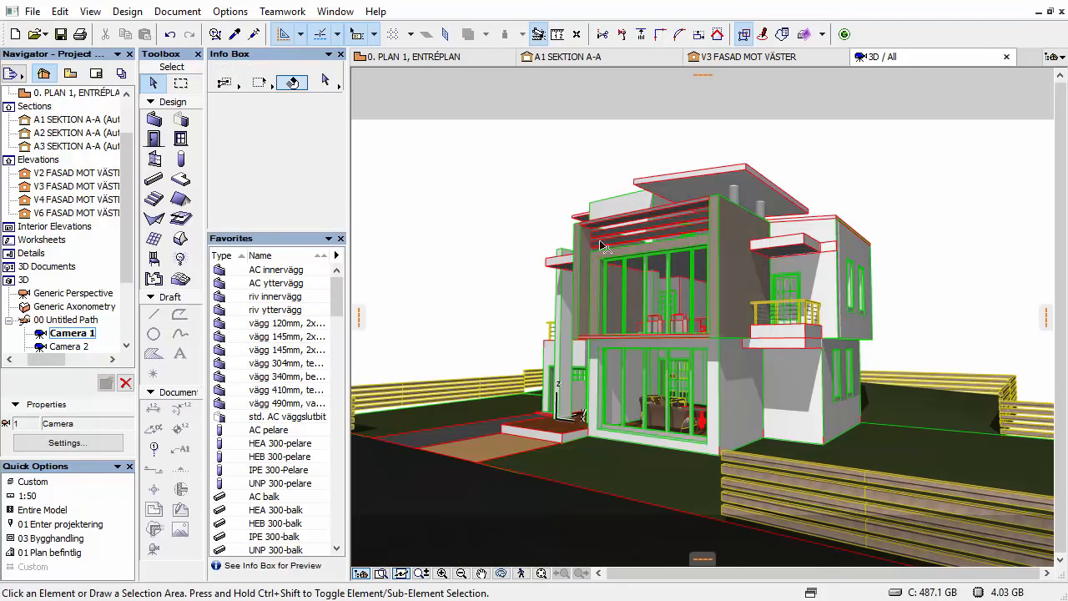
pyautogui.click(577, 274)
pyautogui.click(498, 206)
pyautogui.click(731, 374)
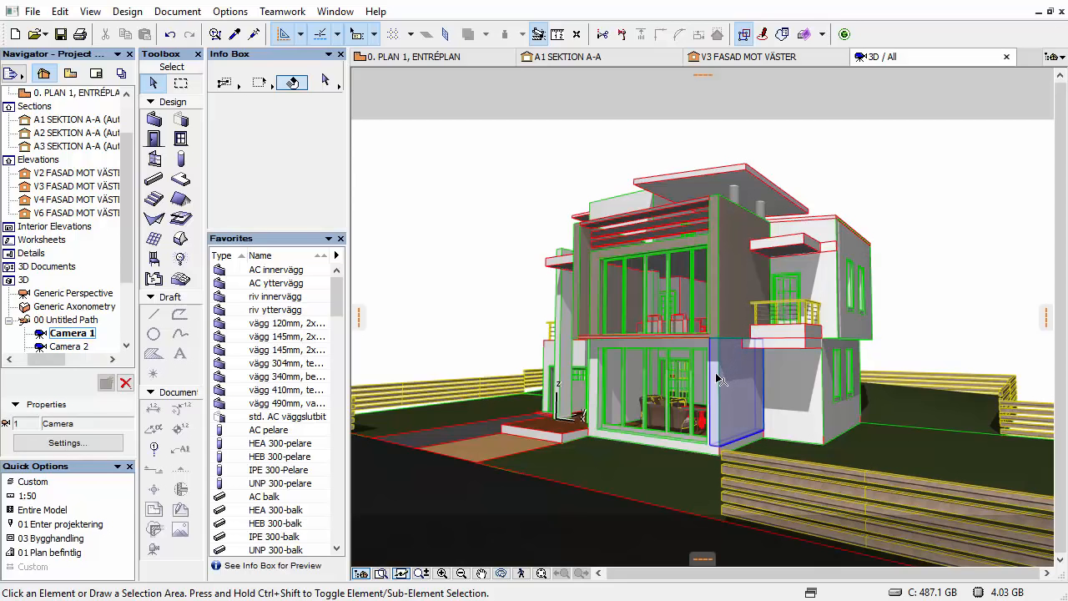
pyautogui.click(451, 261)
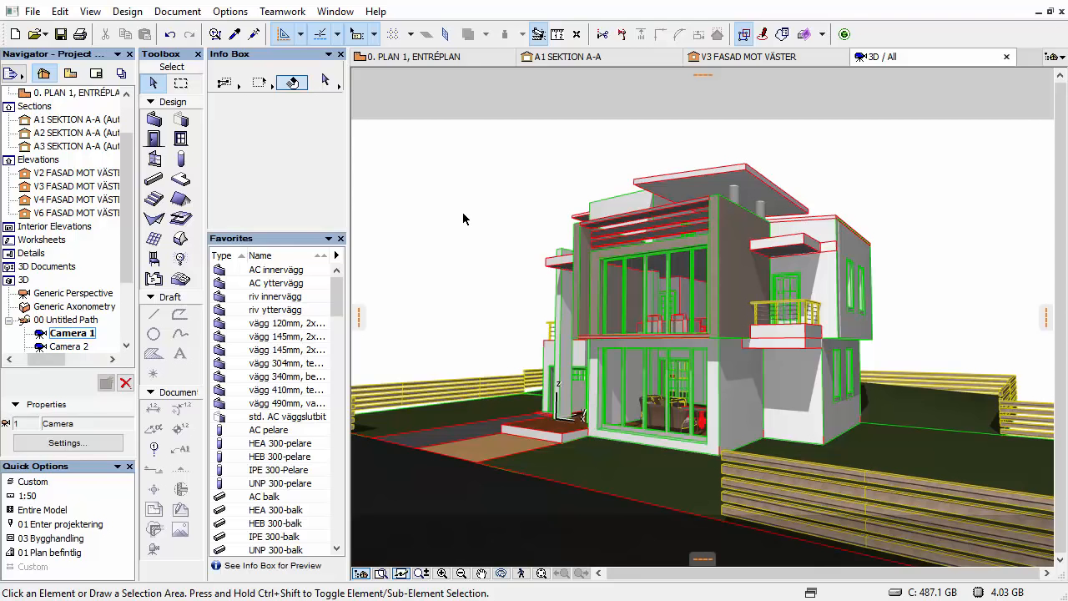
# - Reopen Surface Settings, check its list of existing surfaces, and move the dialog clear of the house model
pyautogui.hotkey('ctrl', 'shift', 'm')
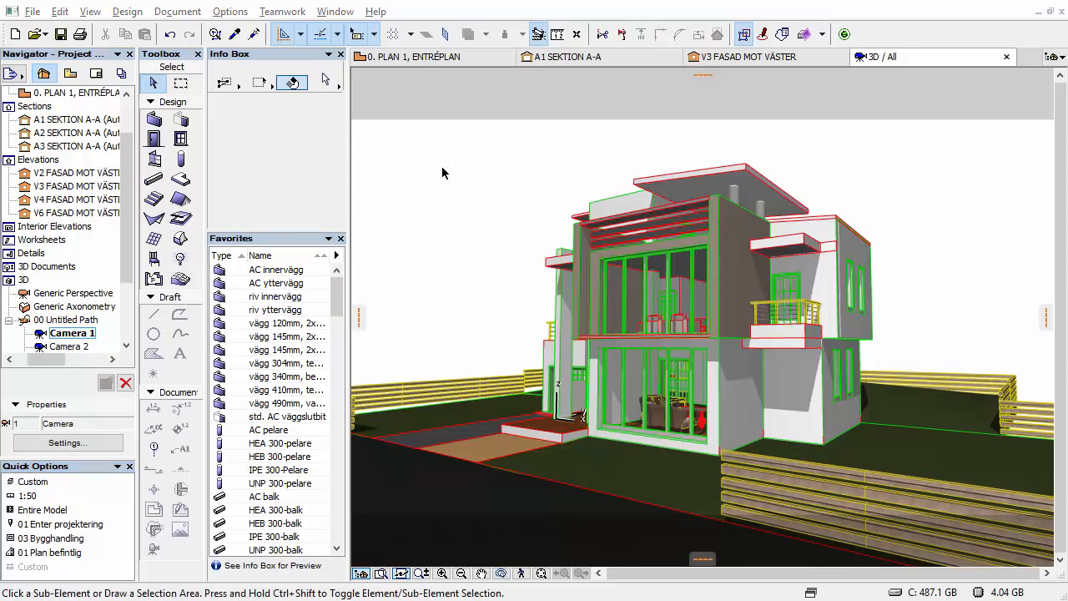
pyautogui.moveTo(455, 22); pyautogui.dragTo(423, 39)
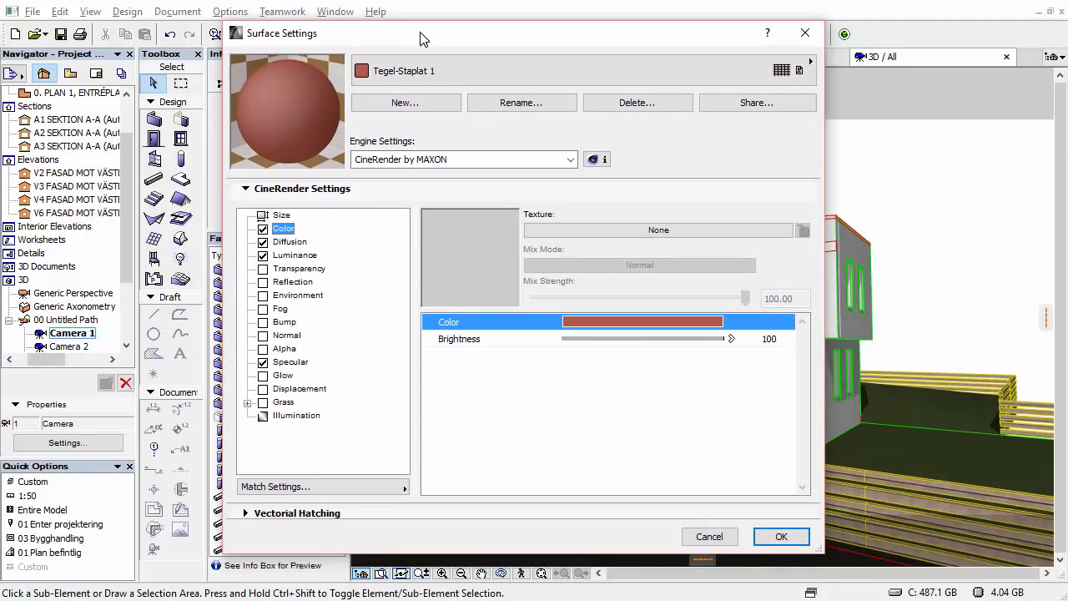
pyautogui.click(463, 75)
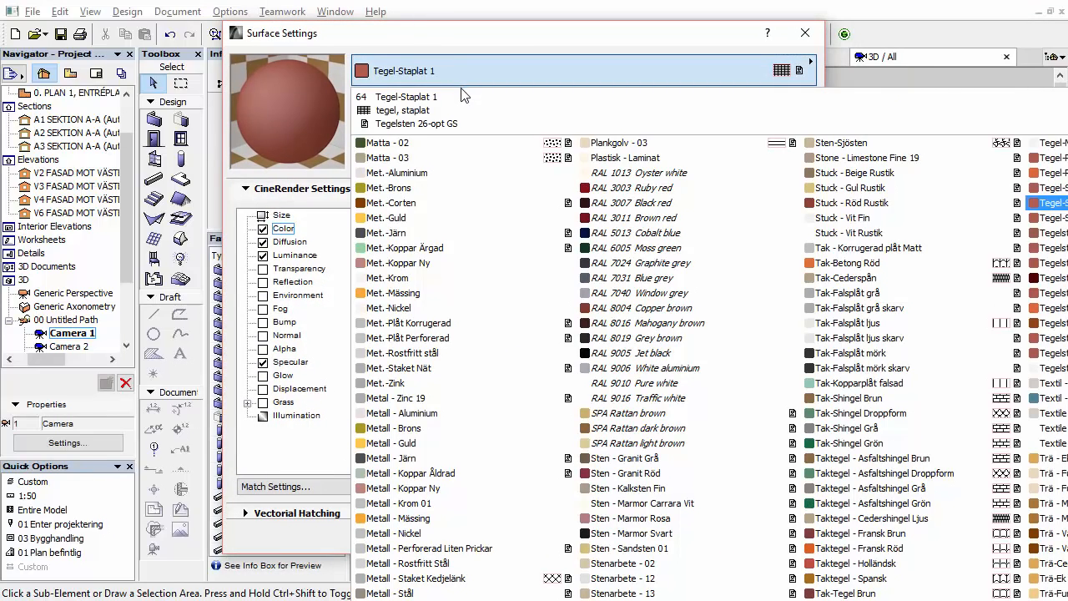
pyautogui.scroll(-2, 639, 302)
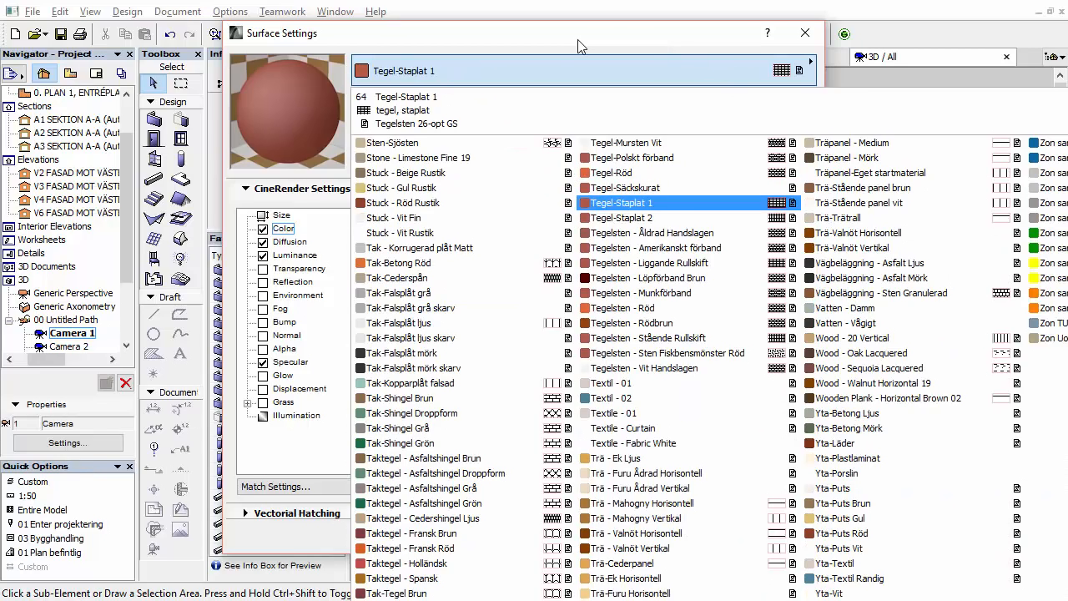
pyautogui.click(580, 46)
pyautogui.moveTo(569, 40); pyautogui.dragTo(370, 47)
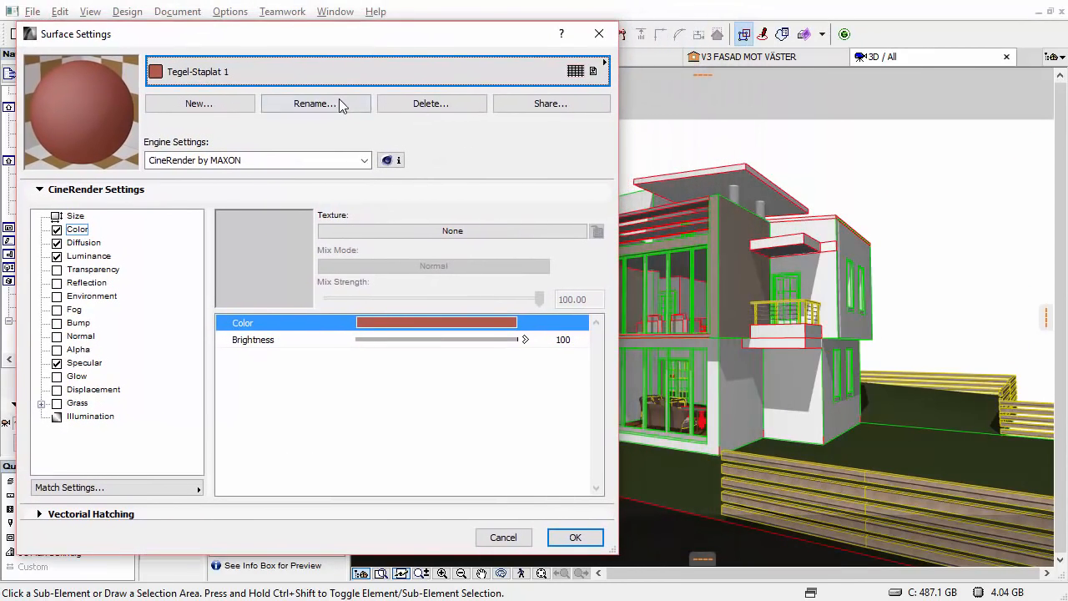
# - Look through the stone, roof, brick and wood entries in the existing surface list, keeping Tegel-Staplat 1 as the current surface
pyautogui.click(370, 73)
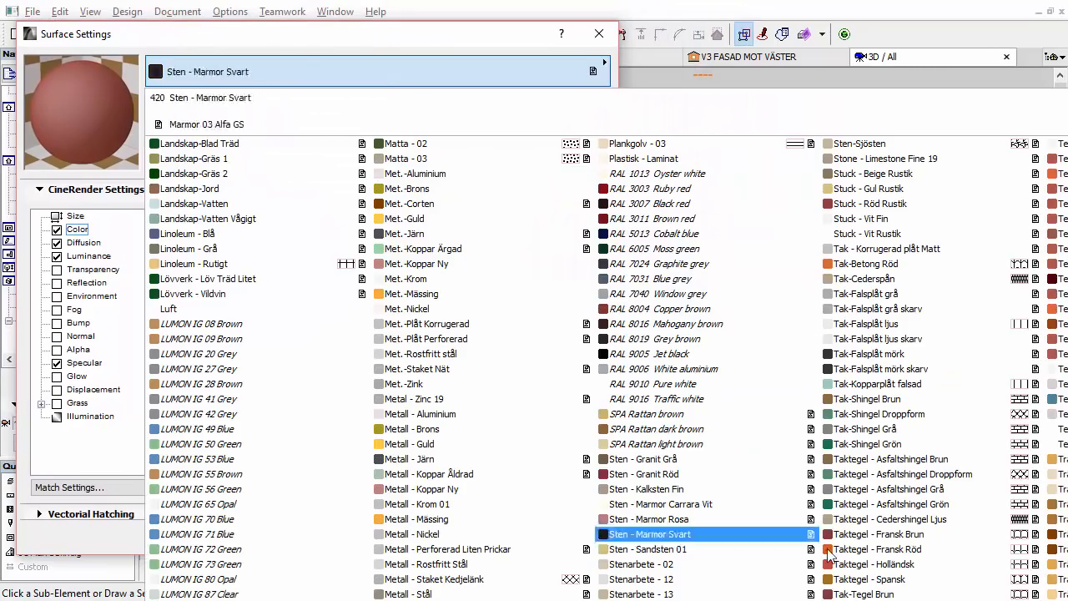
pyautogui.scroll(-2, 855, 309)
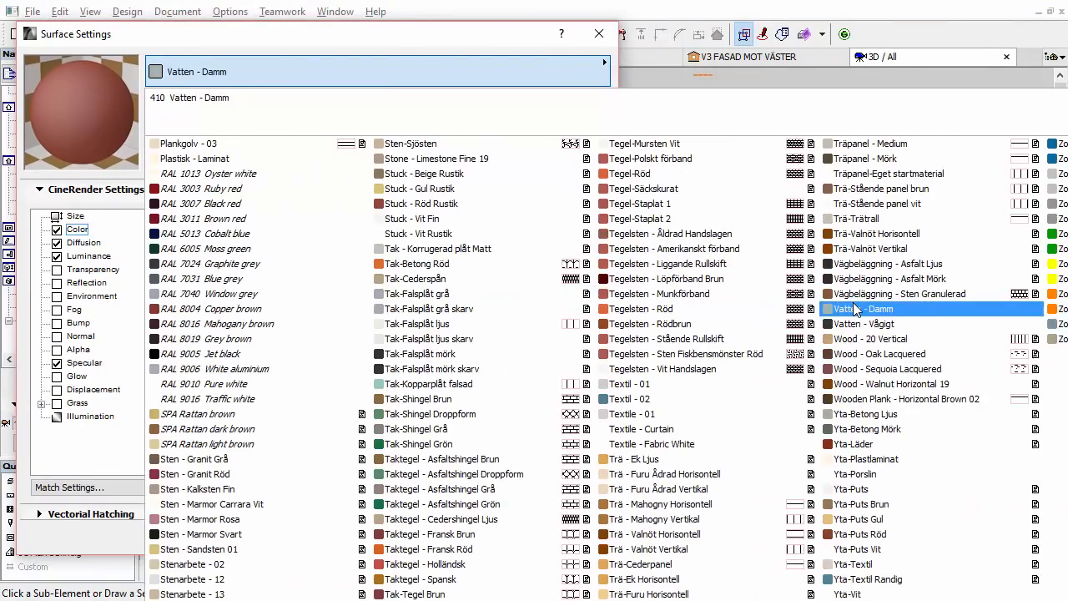
pyautogui.scroll(5, 845, 302)
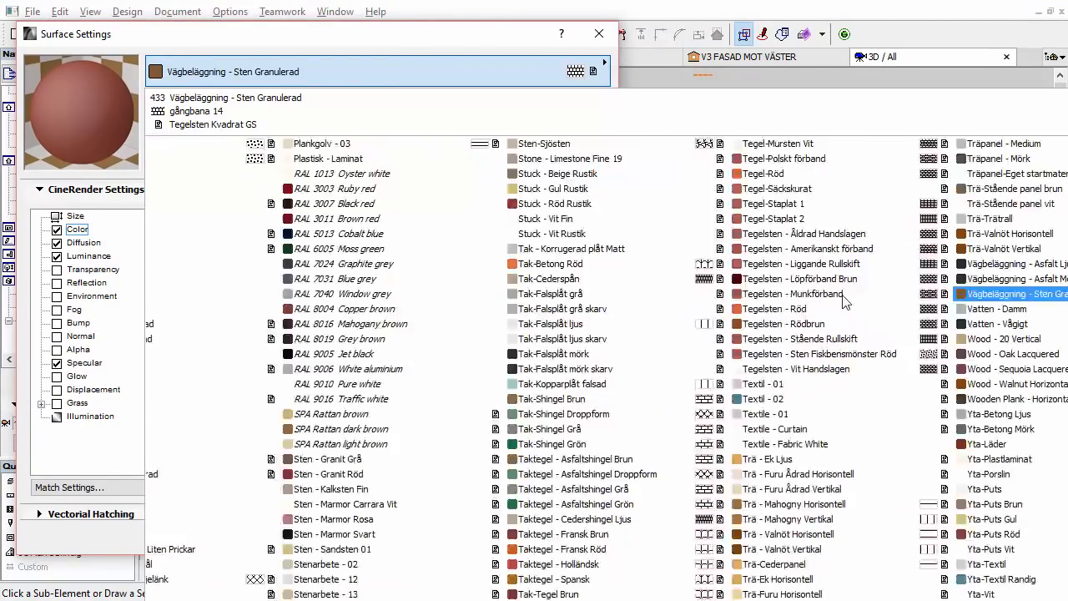
pyautogui.click(419, 38)
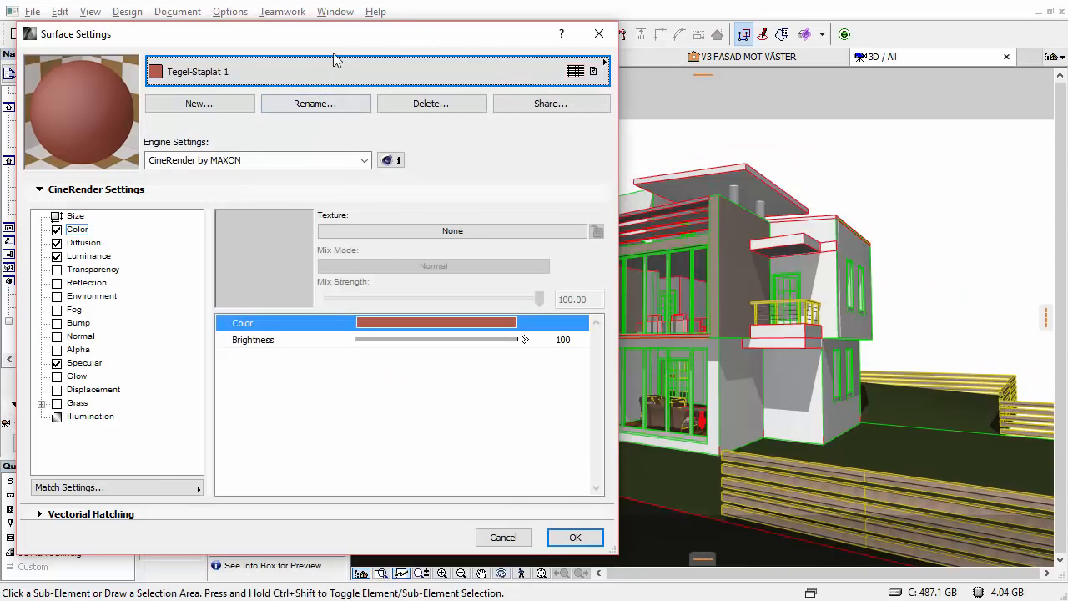
pyautogui.moveTo(344, 37); pyautogui.dragTo(354, 37)
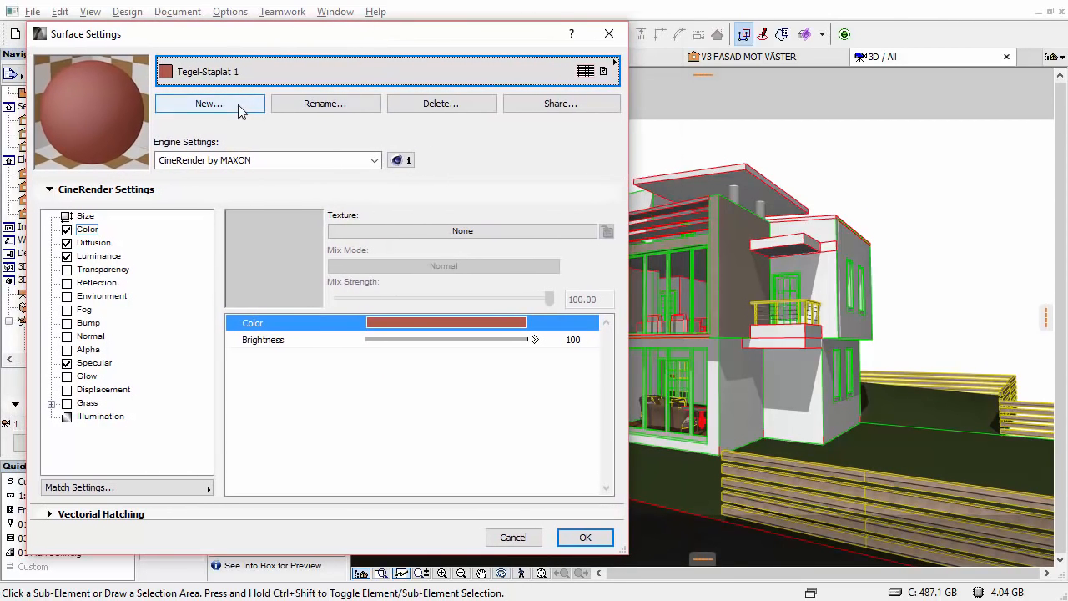
# - Start adding a new surface from the catalog and open the Stone 19 folder of ArchiCAD Library 19
pyautogui.click(209, 104)
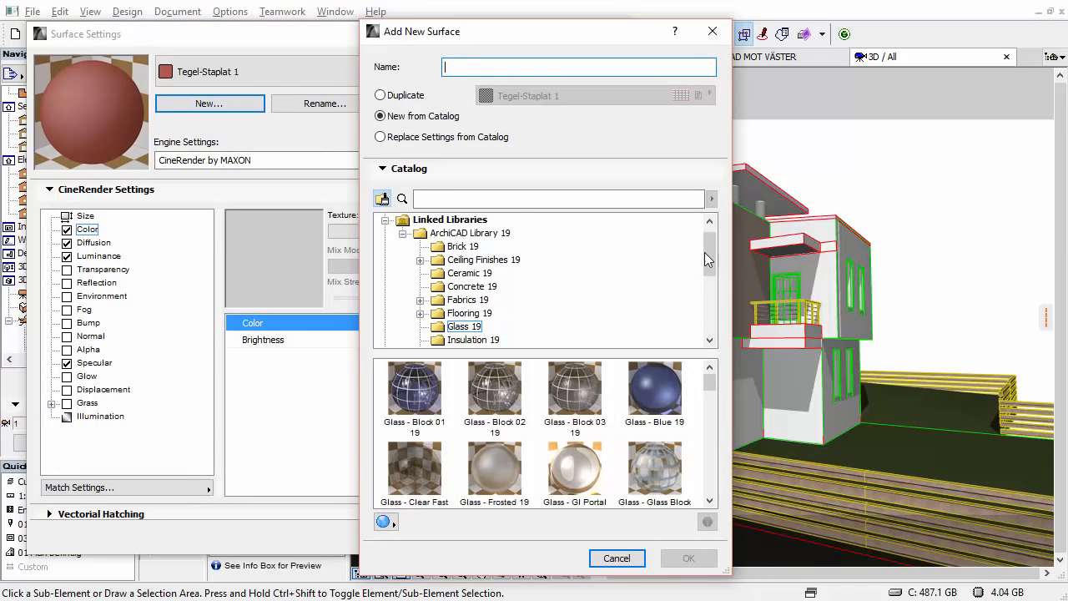
pyautogui.moveTo(705, 254); pyautogui.dragTo(705, 306)
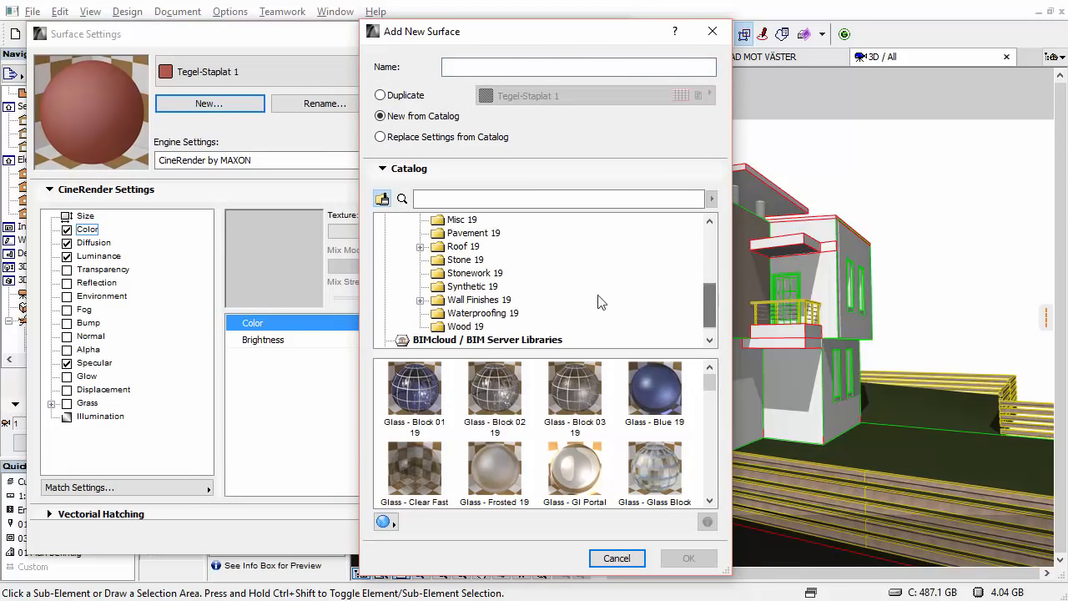
pyautogui.click(465, 260)
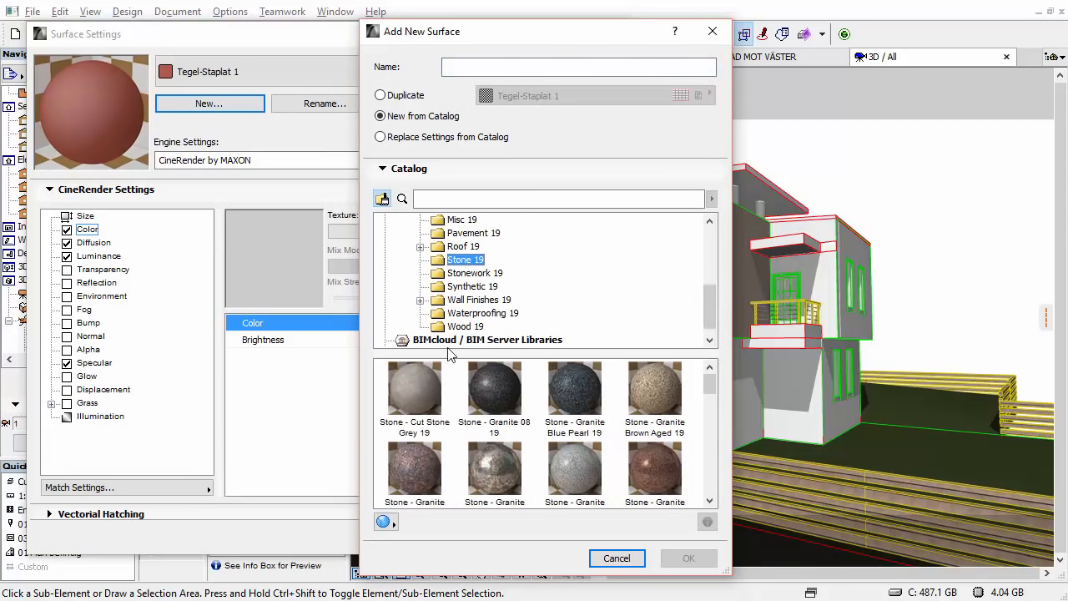
pyautogui.click(708, 501)
pyautogui.click(709, 500)
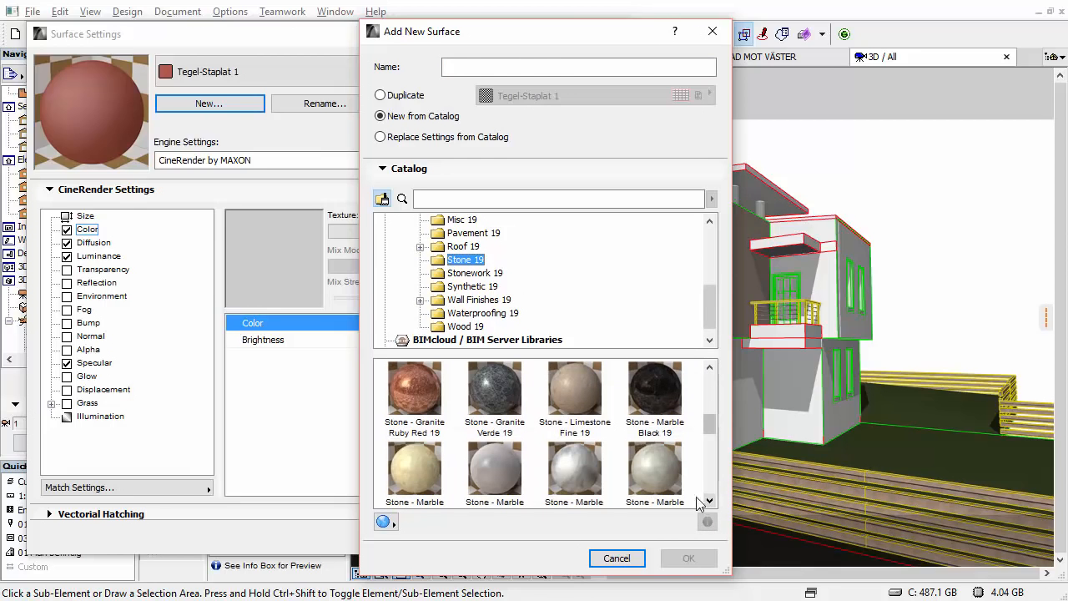
# - Compare the stone surfaces, trying Stone - Marble Cremo Delicato 19 and Stone - Sandstone 01 19, and select Stone - Marble Gray 19
pyautogui.click(574, 388)
pyautogui.click(655, 471)
pyautogui.scroll(-1, 617, 467)
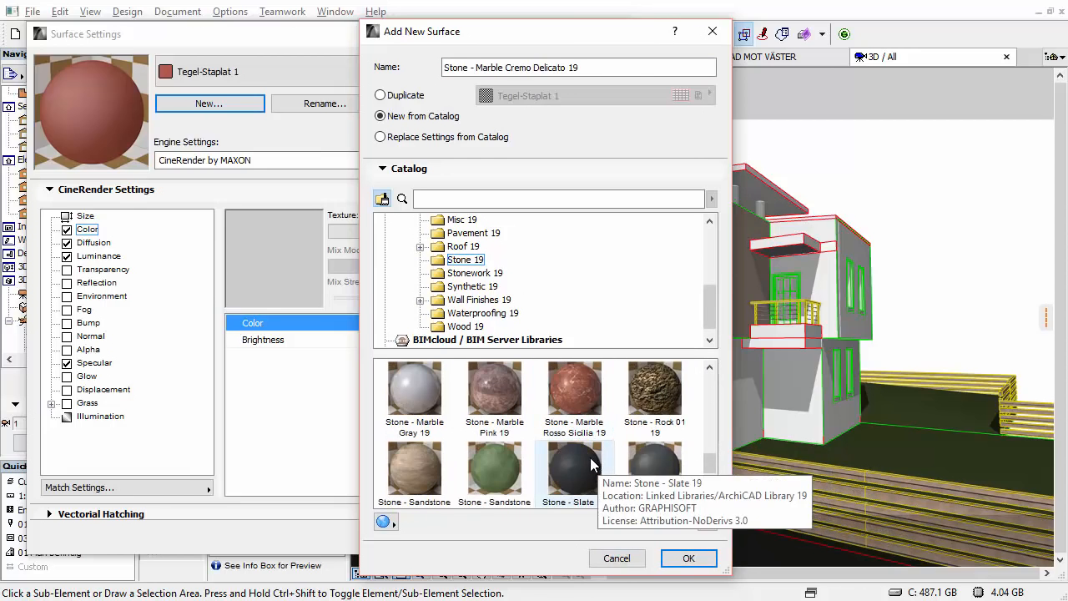
pyautogui.scroll(-1, 484, 392)
pyautogui.scroll(1, 500, 425)
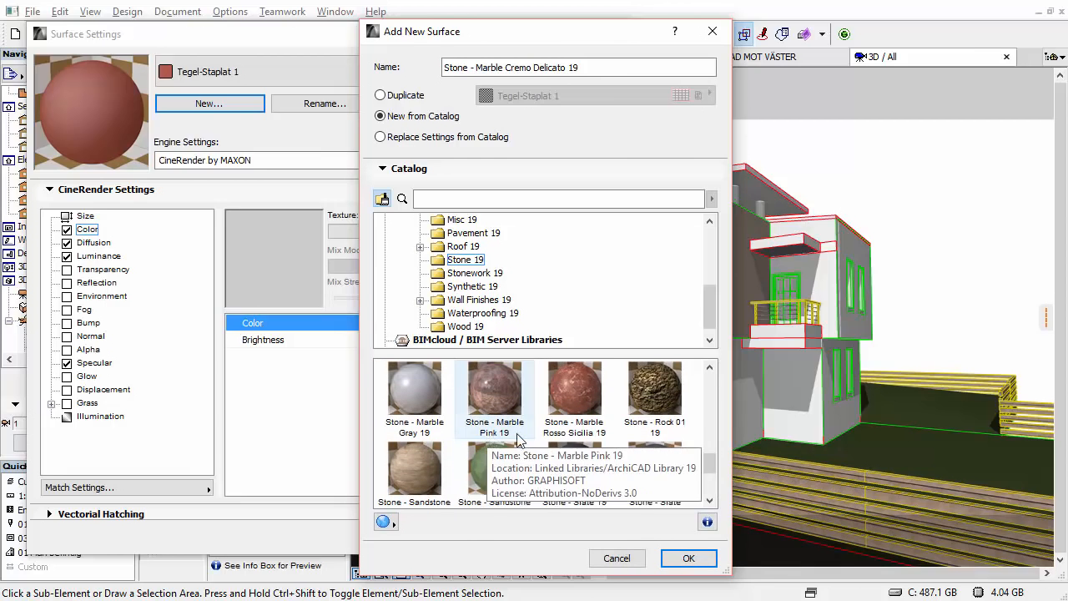
pyautogui.click(409, 467)
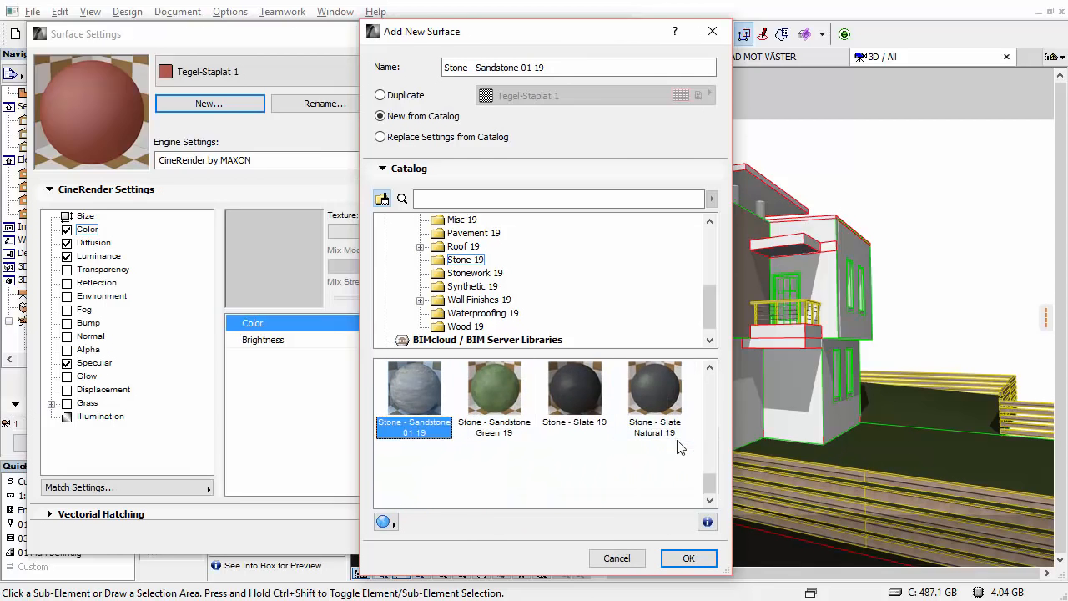
pyautogui.scroll(1, 701, 442)
pyautogui.scroll(1, 459, 427)
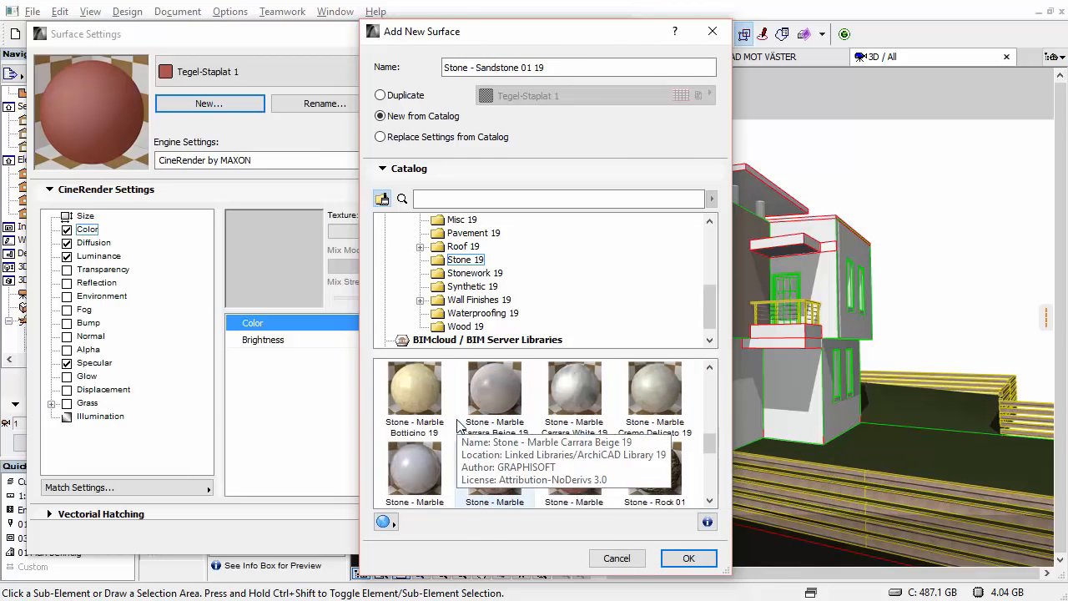
pyautogui.click(410, 465)
pyautogui.scroll(3, 648, 424)
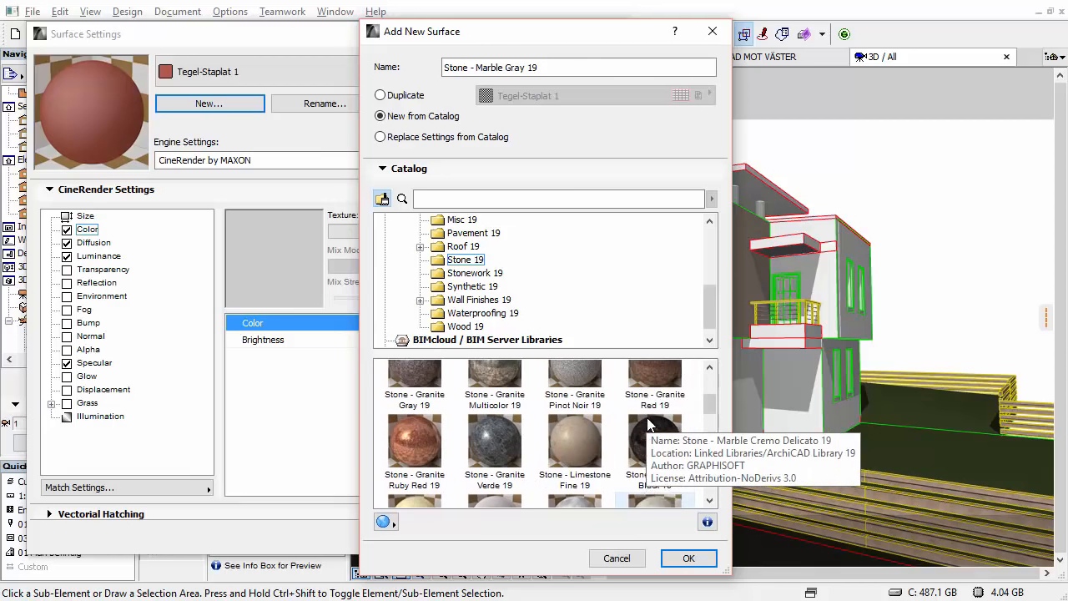
pyautogui.scroll(2, 648, 424)
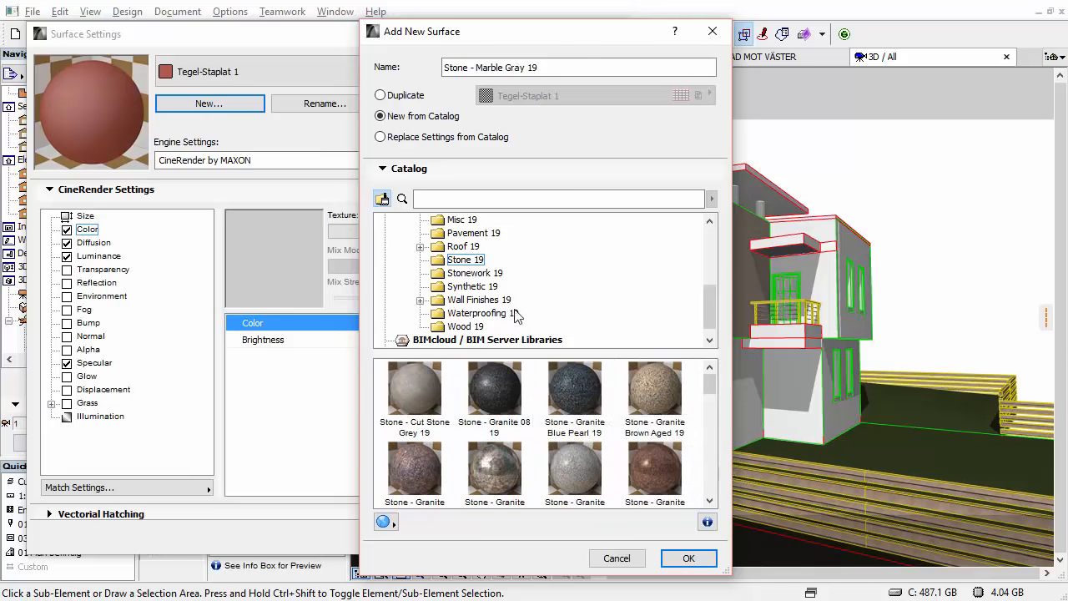
# - Look through the Paint 19, Plaster-Stucco 19 and Siding 19 surfaces in the catalog's Wall Finishes 19 folder
pyautogui.moveTo(708, 304); pyautogui.dragTo(641, 302)
pyautogui.doubleClick(467, 300)
pyautogui.click(472, 314)
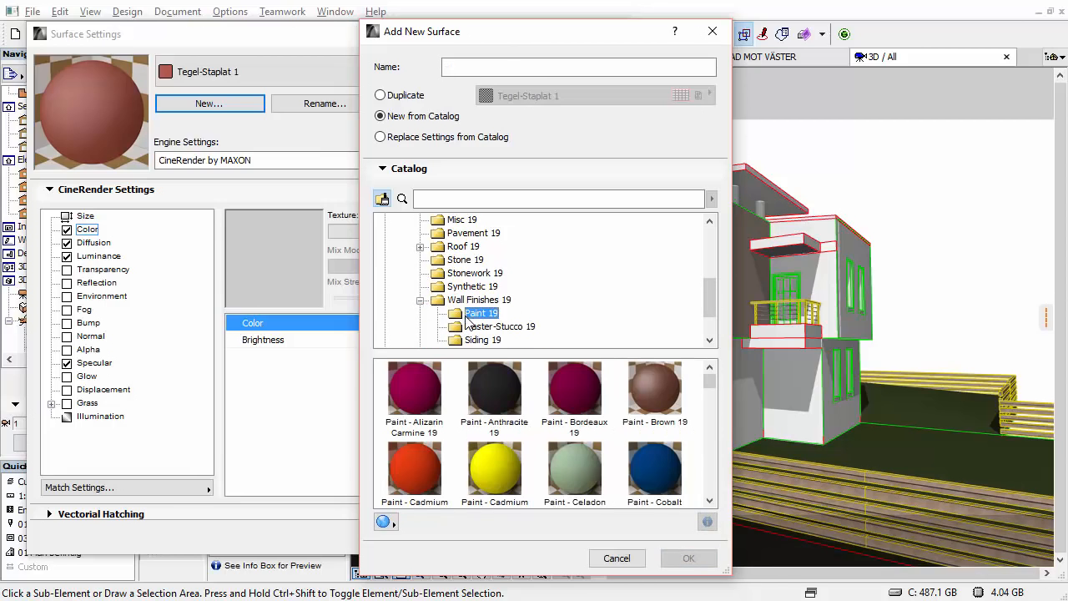
pyautogui.scroll(-1, 461, 321)
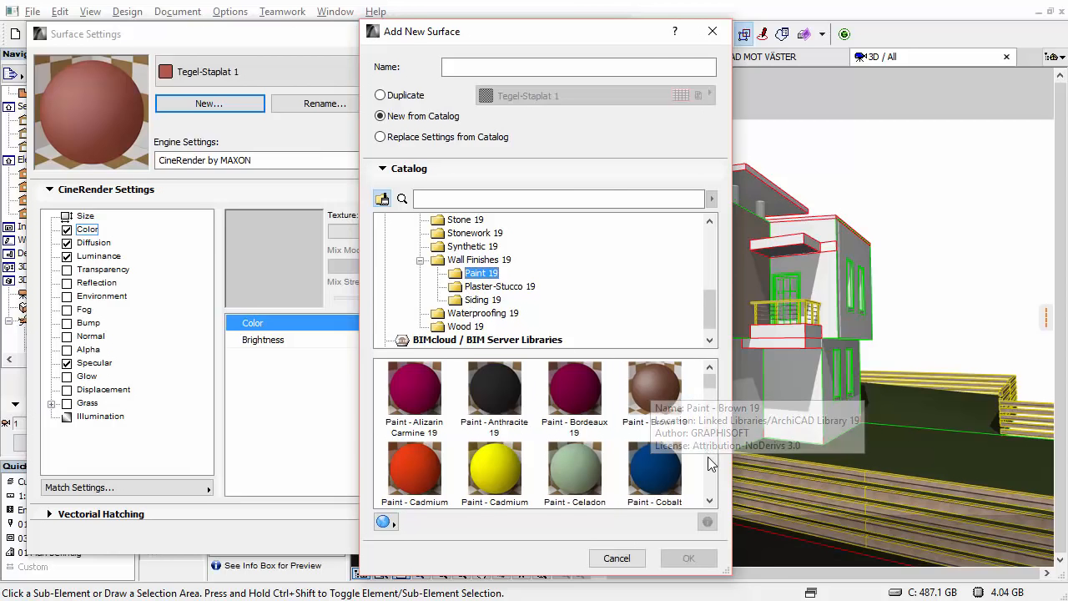
pyautogui.scroll(-3, 709, 491)
pyautogui.scroll(-3, 709, 491)
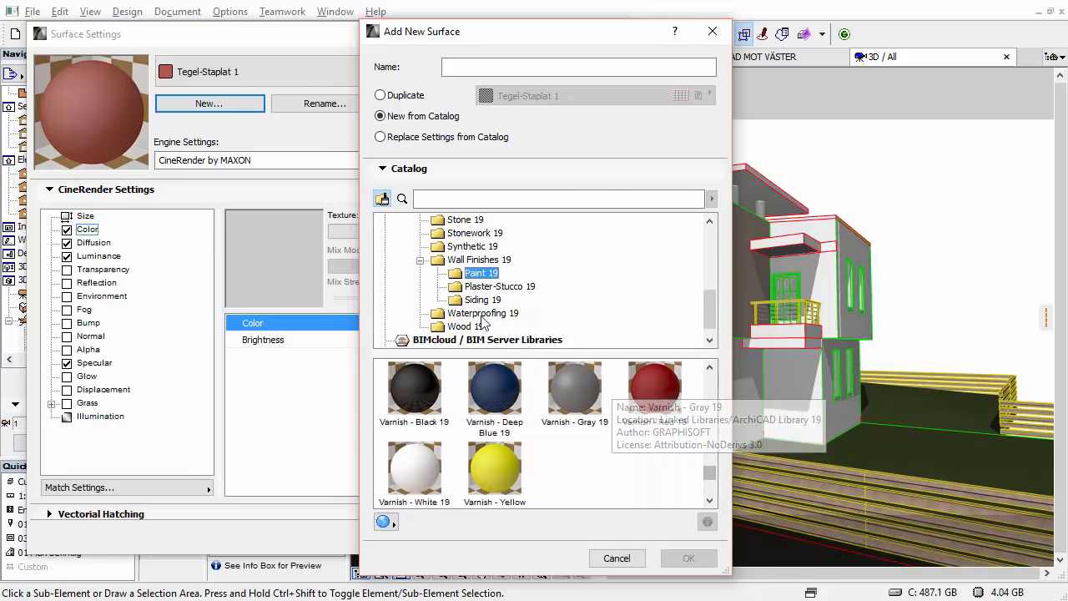
pyautogui.press('Down')
pyautogui.scroll(-5, 701, 488)
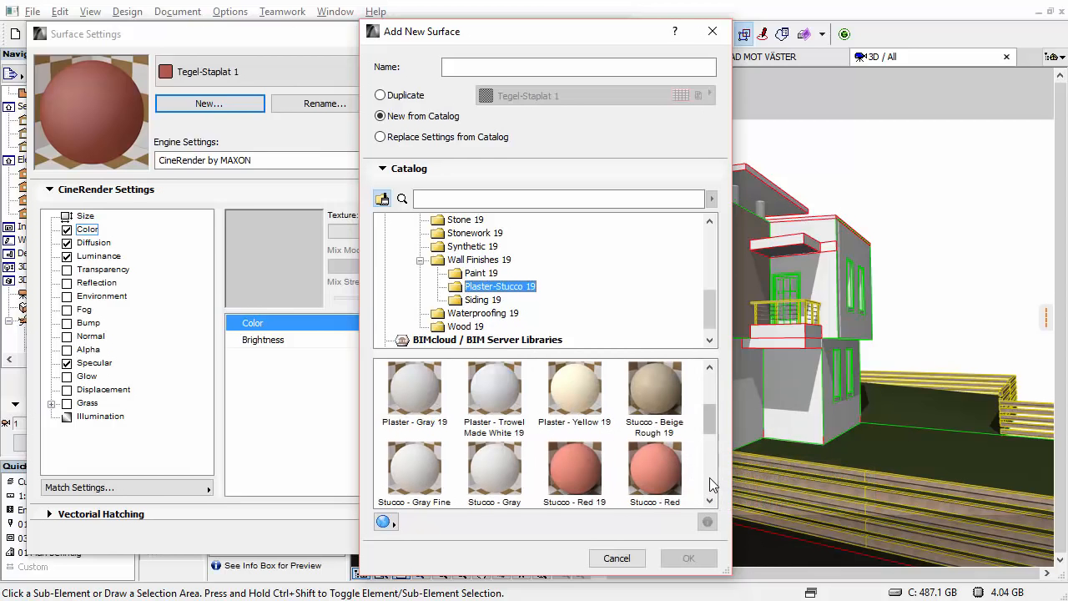
pyautogui.click(482, 300)
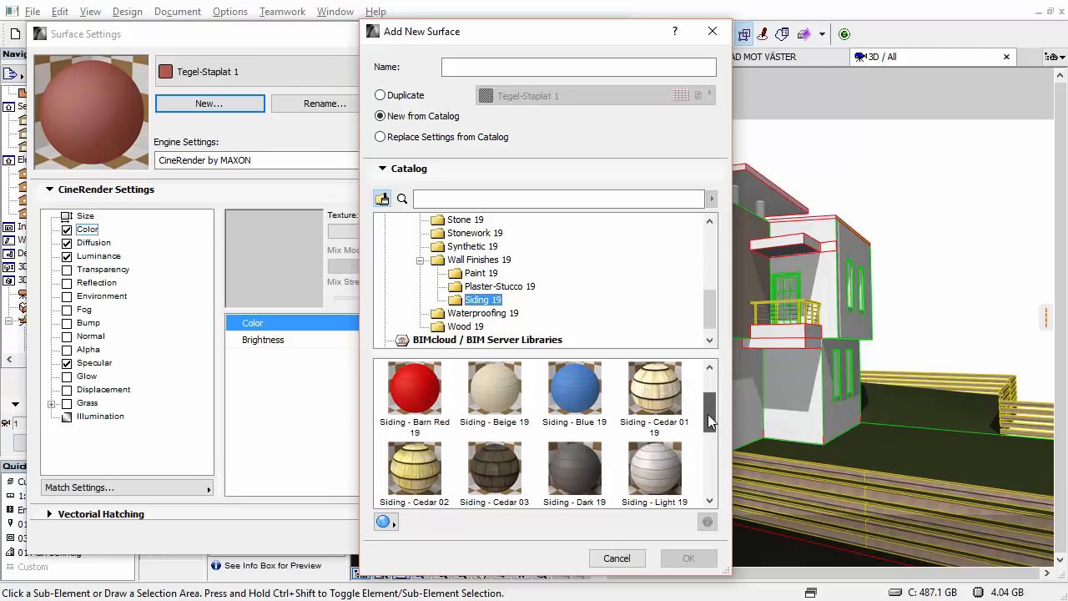
# - Browse the brick surfaces in the Brick 19 folder of ArchiCAD Library 19, trying Brick - Beige Sand 19
pyautogui.moveTo(717, 291); pyautogui.dragTo(714, 245)
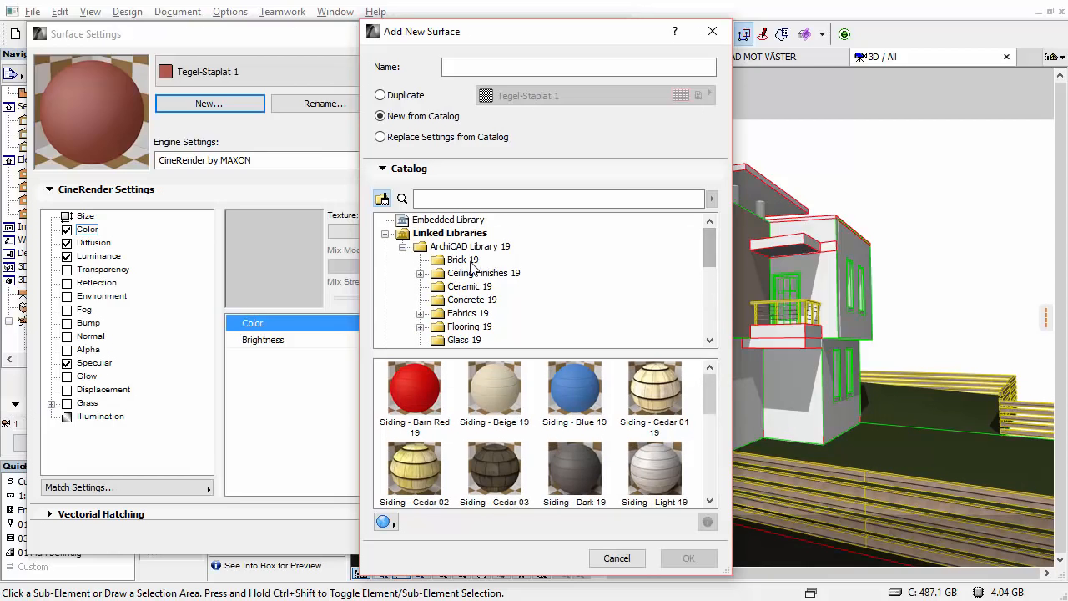
pyautogui.doubleClick(434, 274)
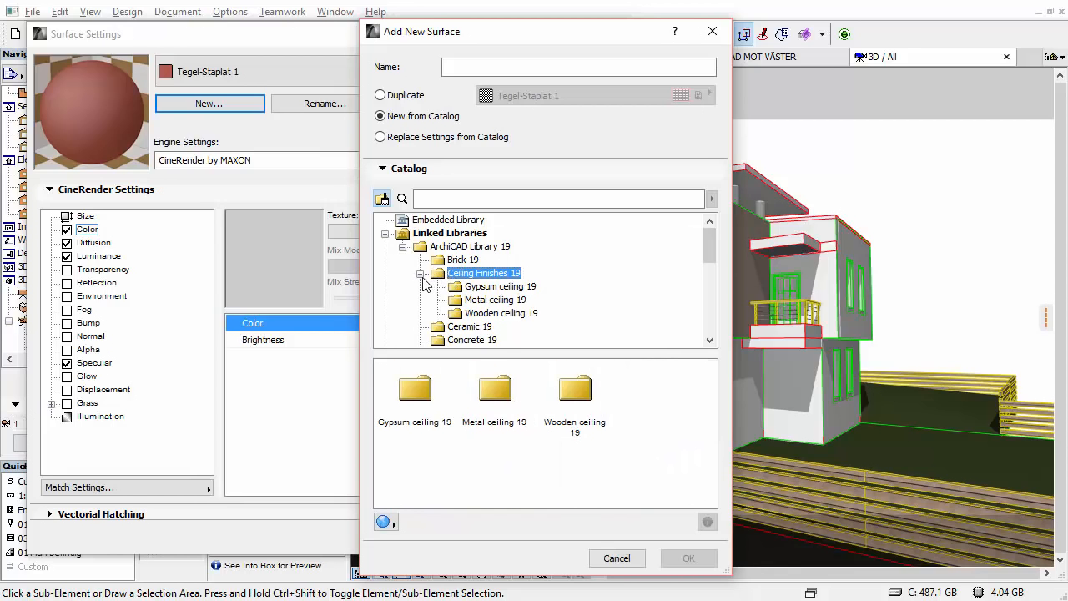
pyautogui.click(421, 274)
pyautogui.click(455, 260)
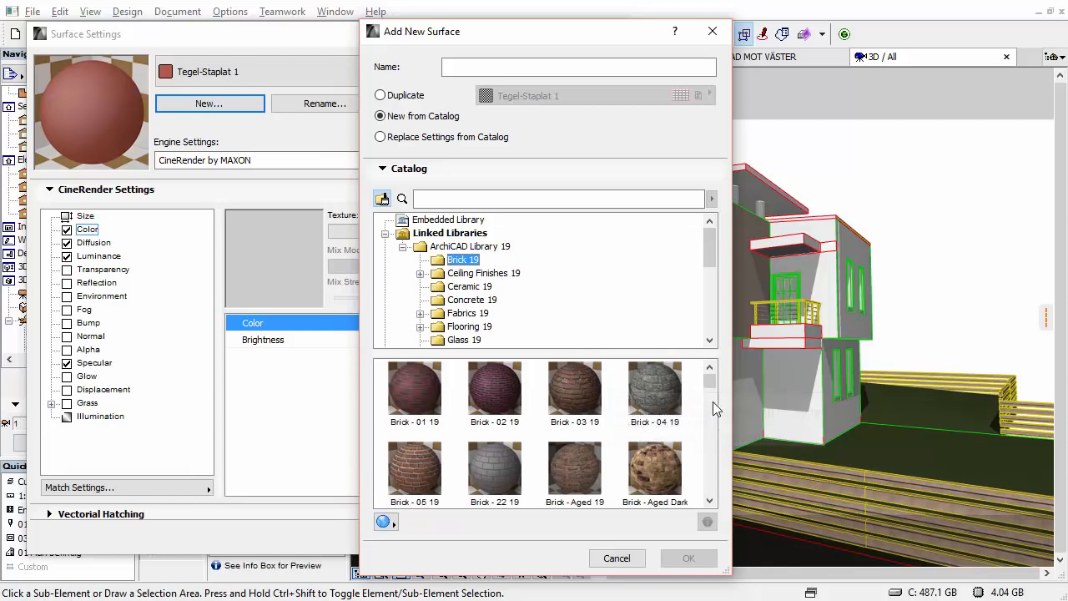
pyautogui.moveTo(710, 377); pyautogui.dragTo(709, 417)
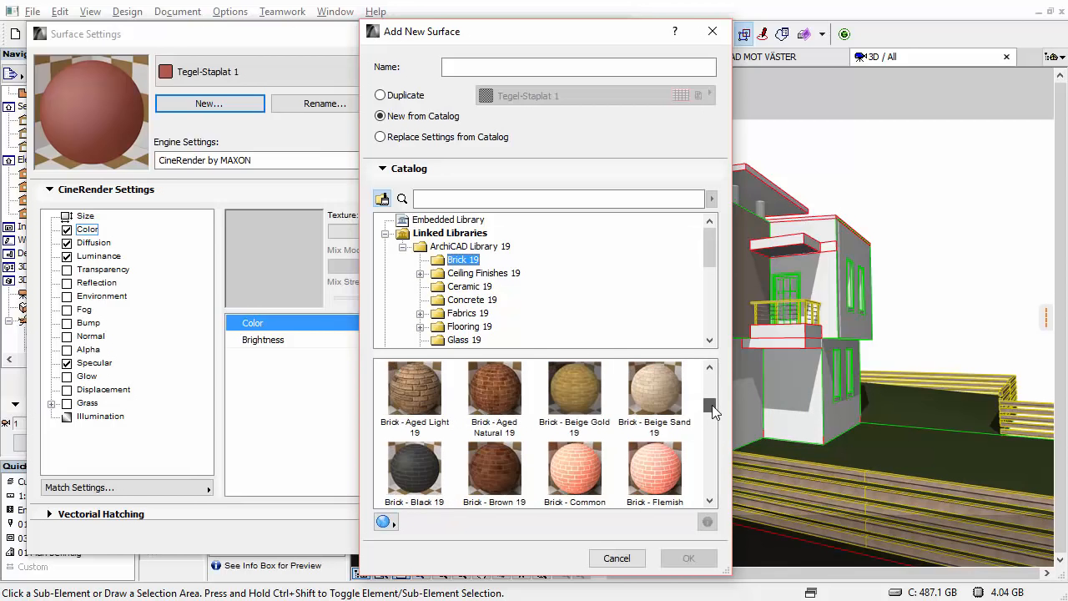
pyautogui.click(638, 380)
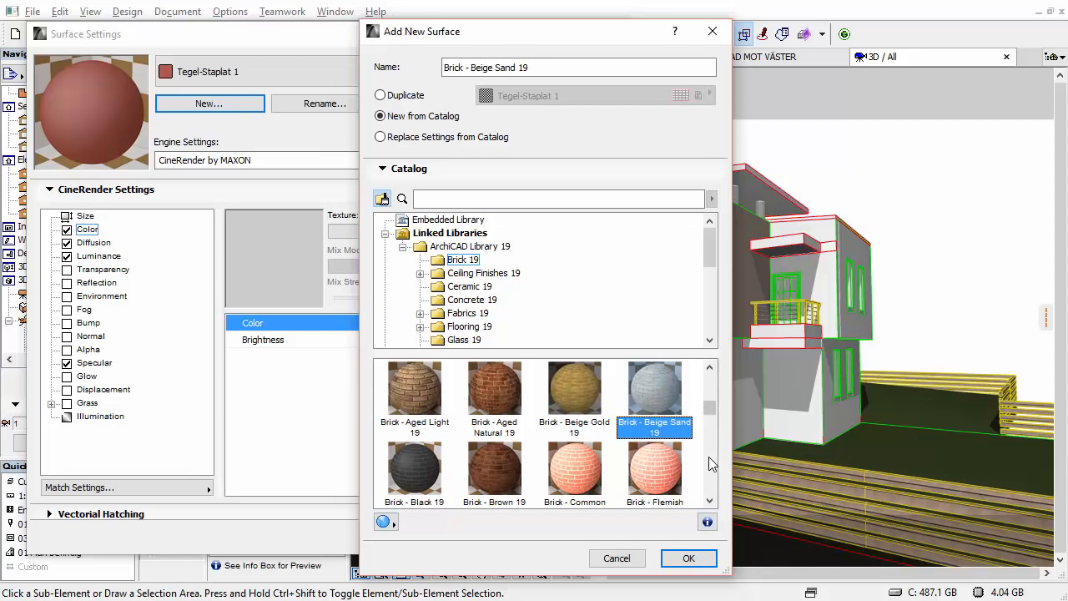
pyautogui.scroll(-5, 710, 464)
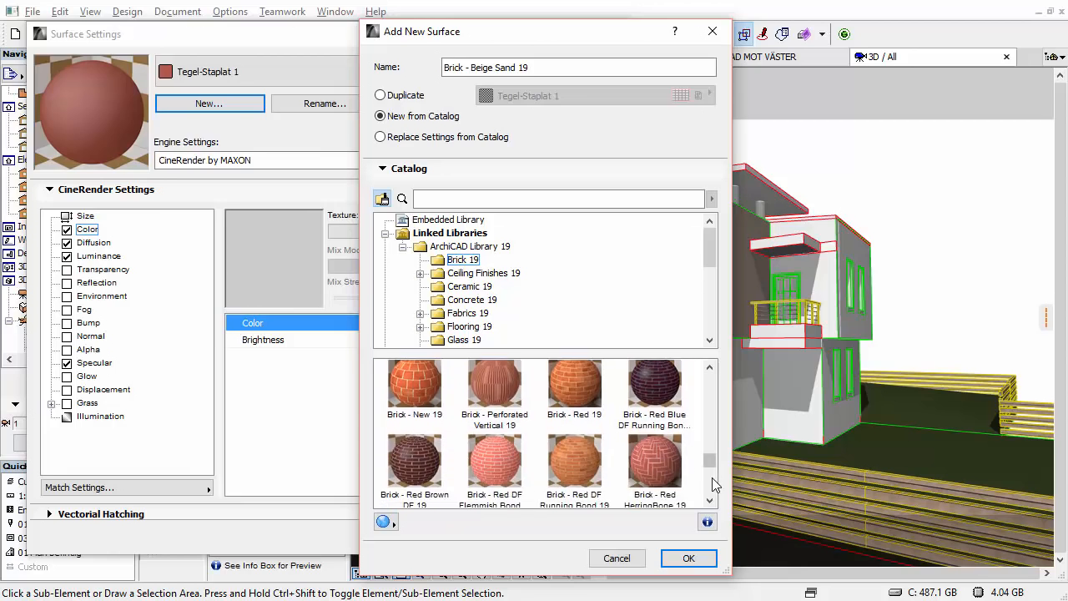
pyautogui.scroll(-5, 713, 484)
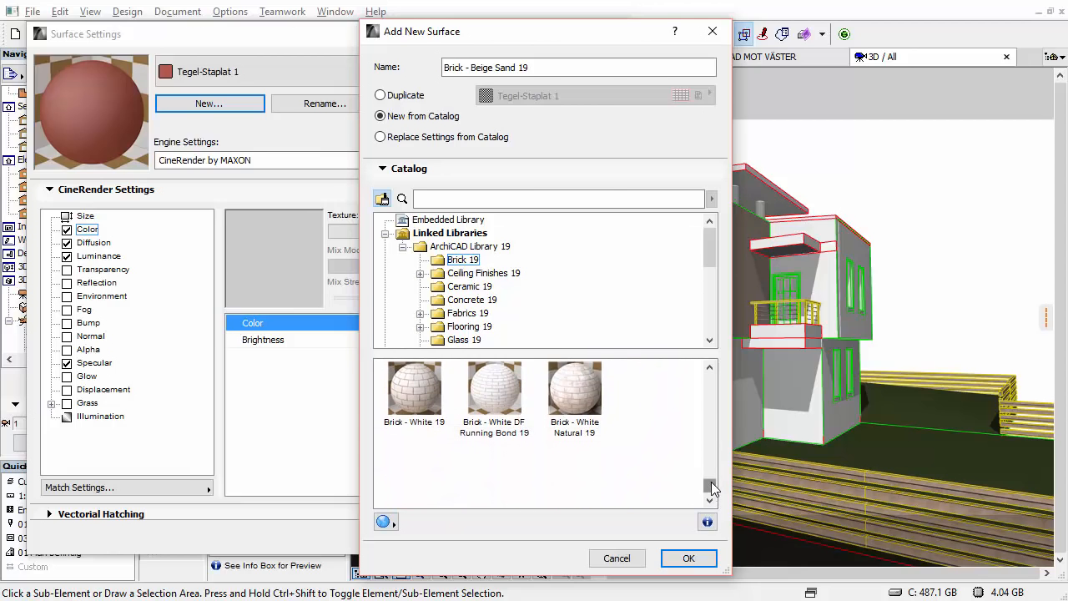
pyautogui.moveTo(711, 483); pyautogui.dragTo(713, 390)
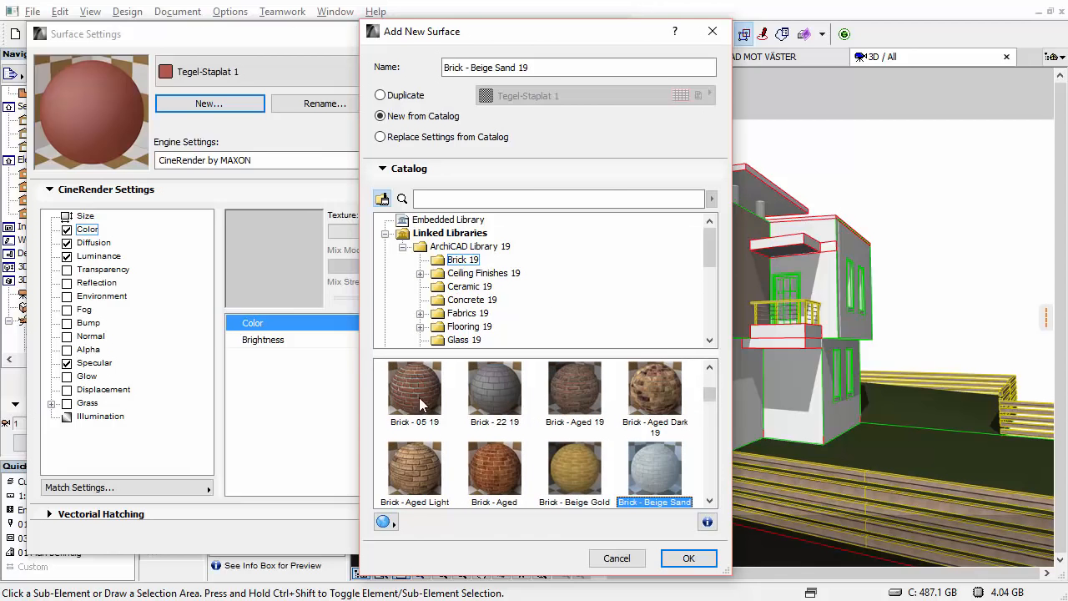
# - Check the online sources for additional surfaces, then cancel the new surface and close Surface Settings
pyautogui.click(384, 522)
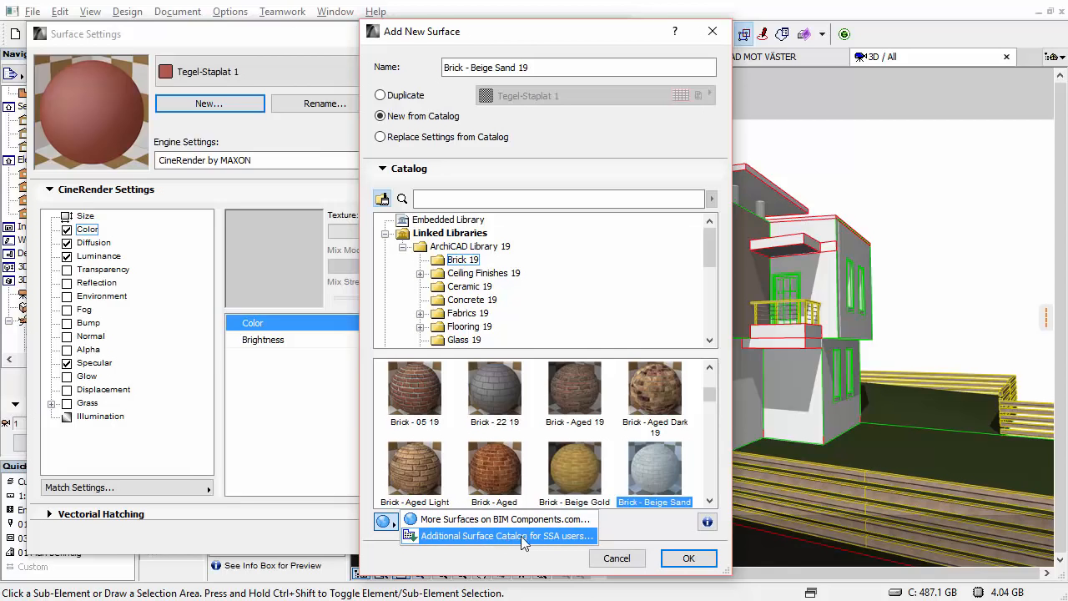
pyautogui.click(627, 536)
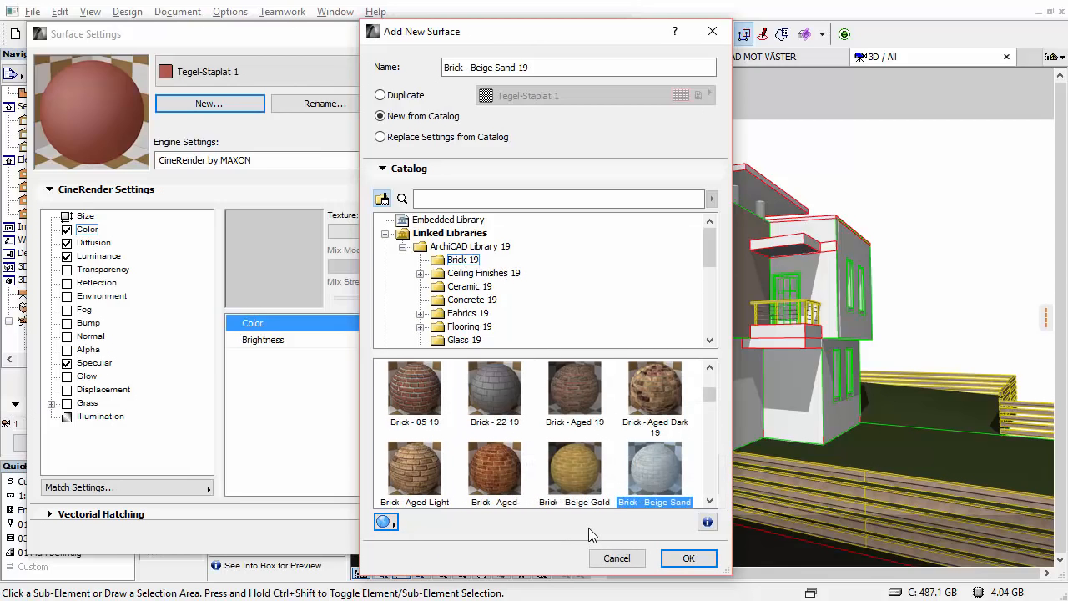
pyautogui.click(616, 558)
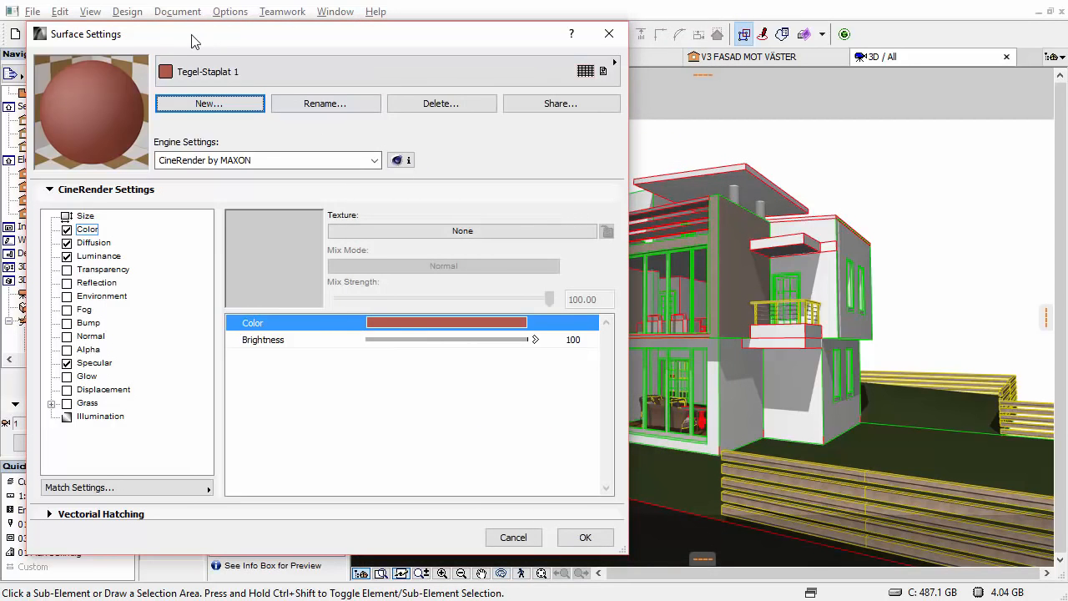
pyautogui.click(609, 34)
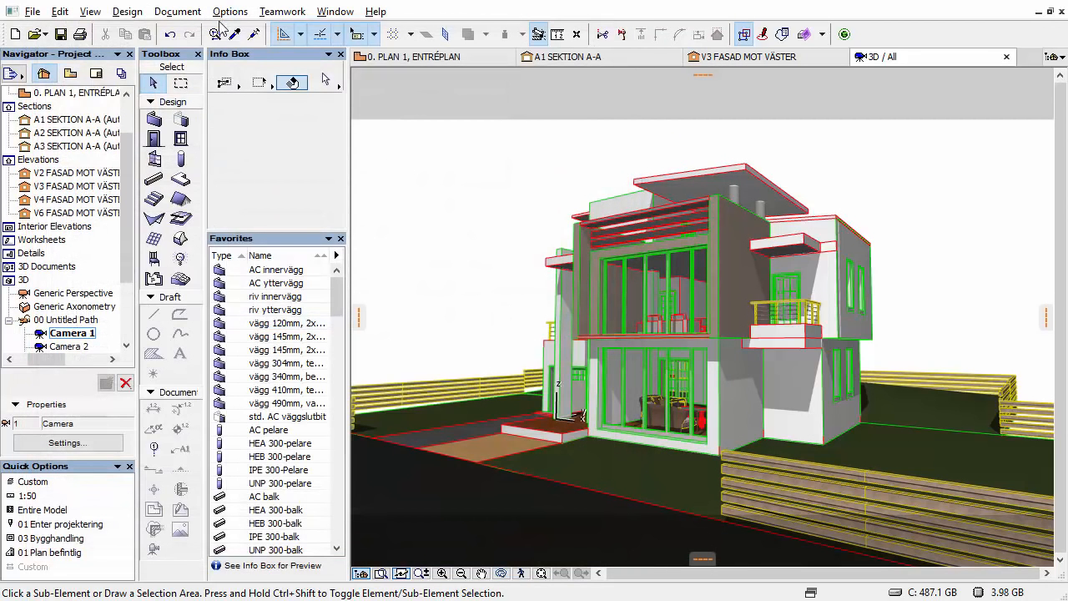
# - Open the Attribute Manager and show the current project's surfaces
pyautogui.click(229, 11)
pyautogui.moveTo(365, 218)
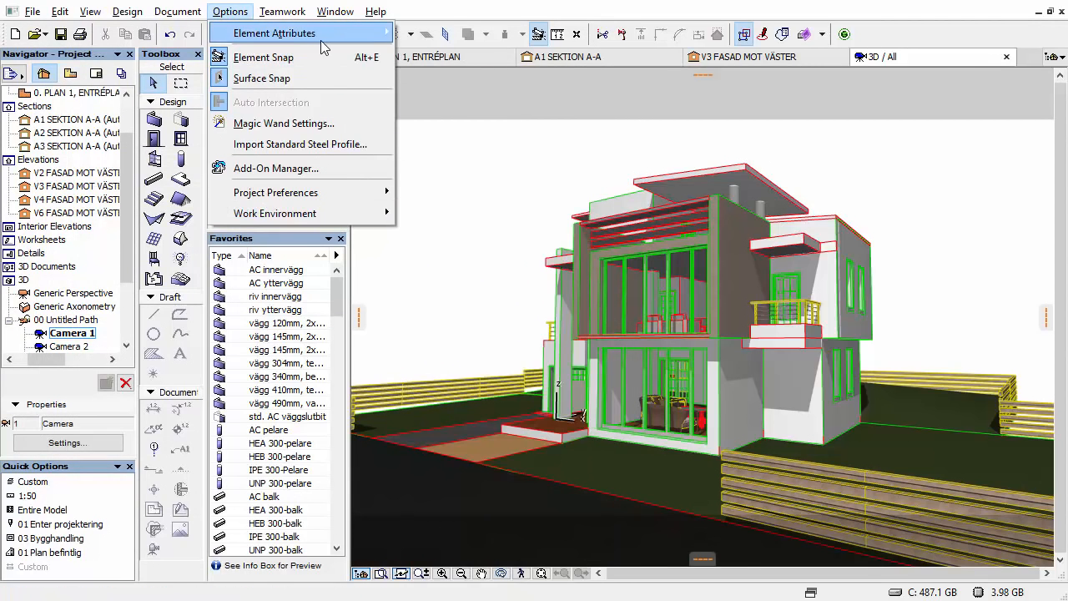
pyautogui.moveTo(326, 38)
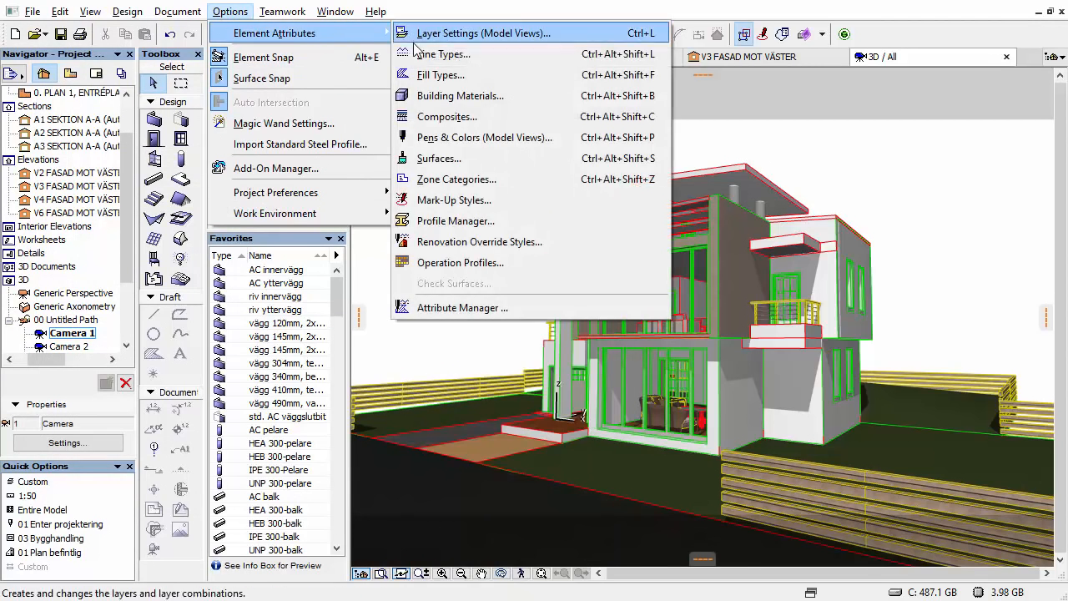
pyautogui.click(438, 307)
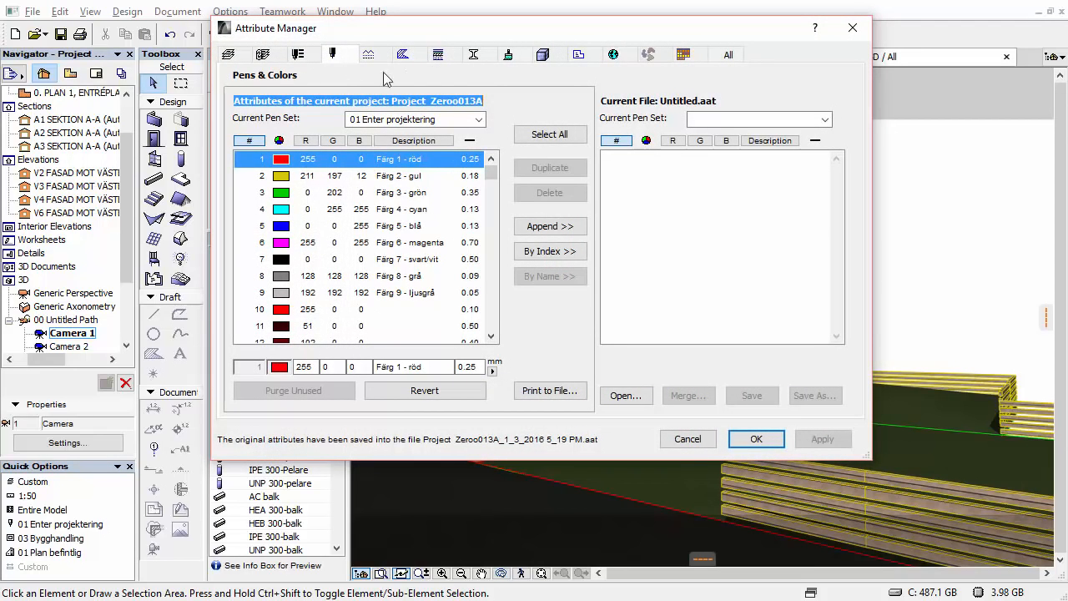
pyautogui.click(507, 55)
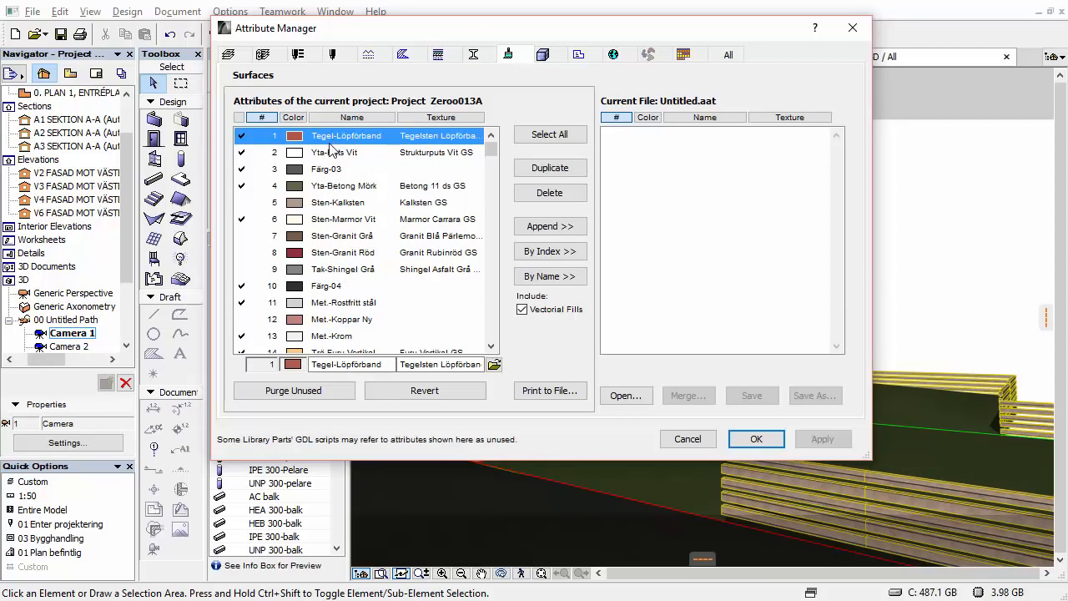
# - Try appending the project's surfaces 1 to 4 to the untitled attribute file, select them there, and cancel the Attribute Manager
pyautogui.keyDown('shift'); pyautogui.click(331, 187); pyautogui.keyUp('shift')
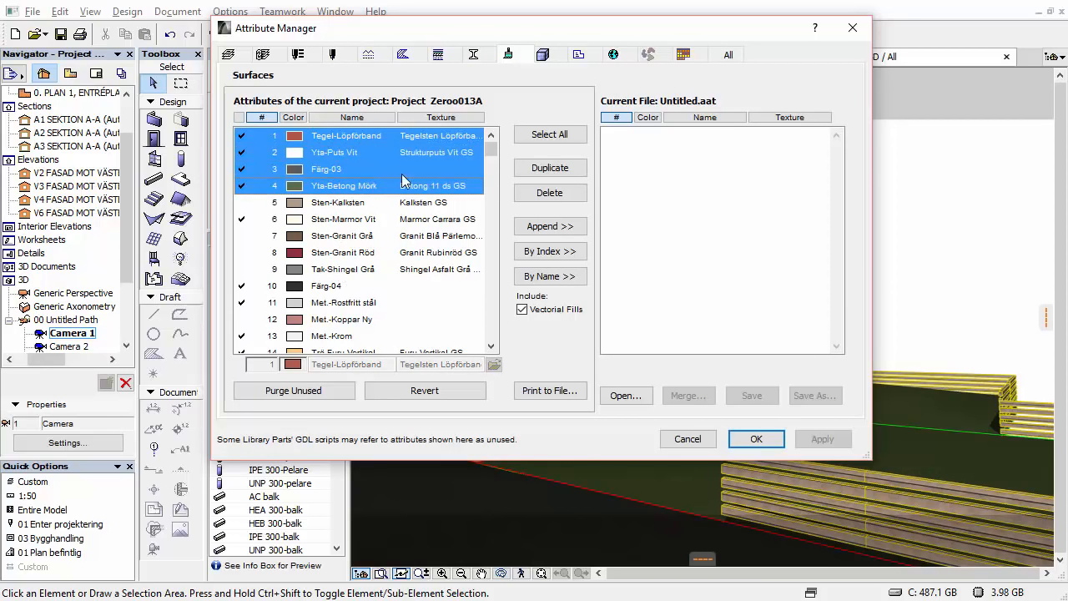
pyautogui.click(547, 227)
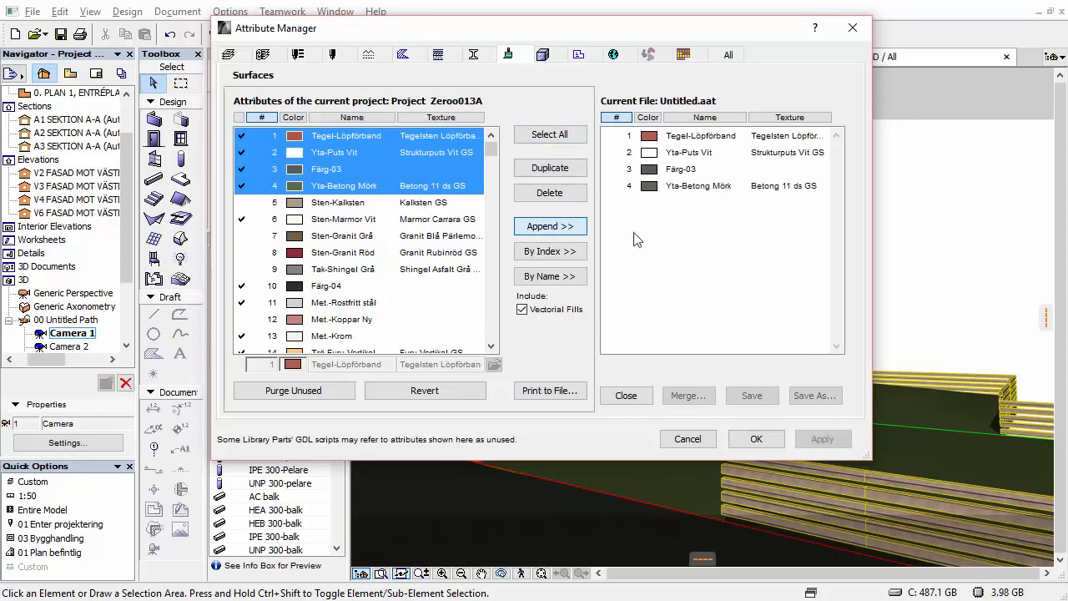
pyautogui.click(672, 139)
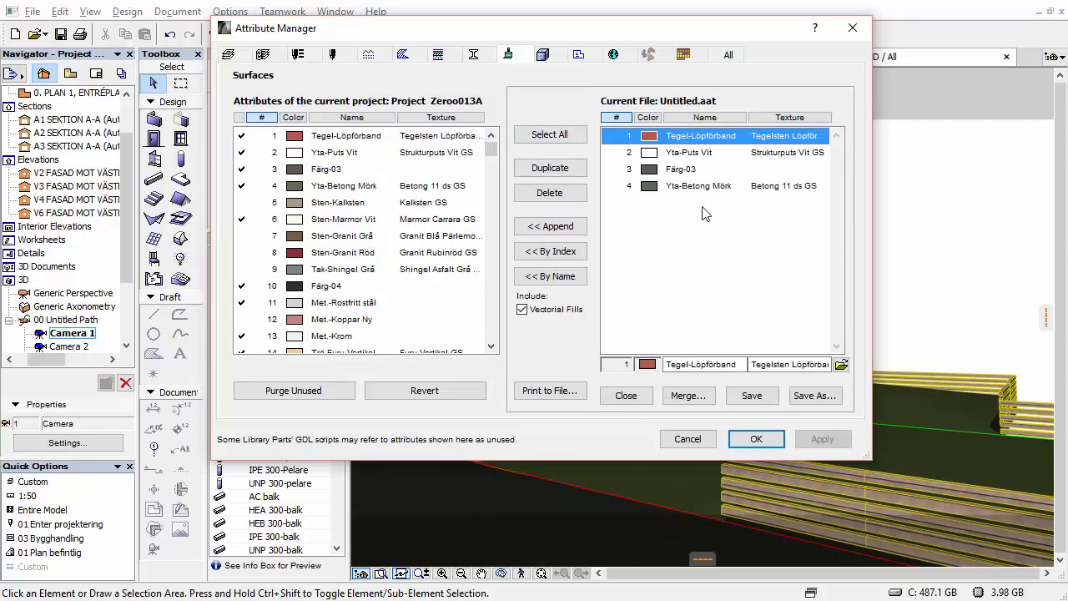
pyautogui.keyDown('shift'); pyautogui.click(699, 185); pyautogui.keyUp('shift')
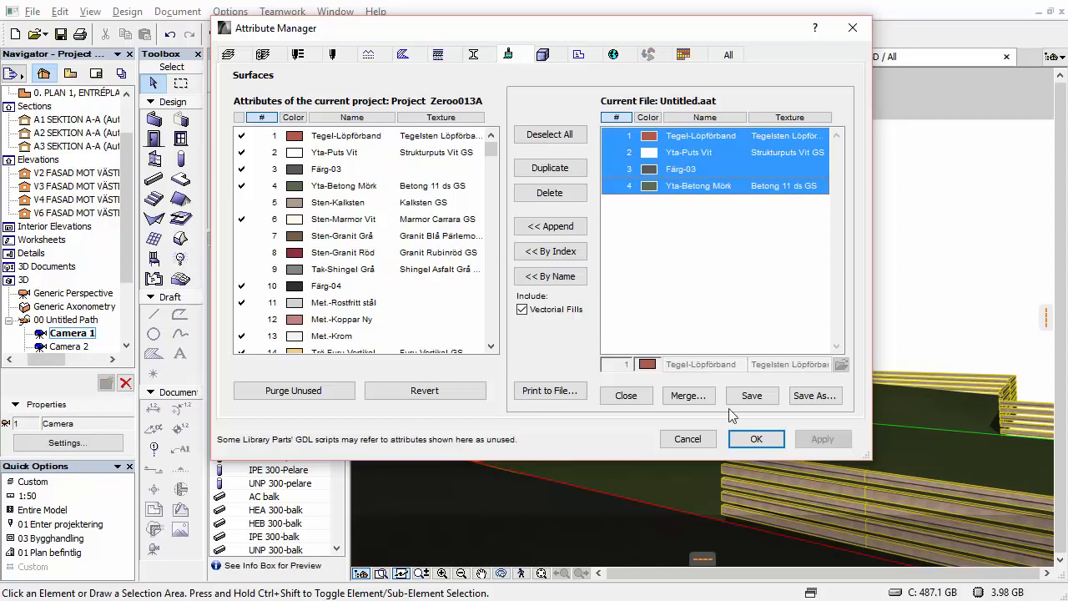
pyautogui.click(682, 439)
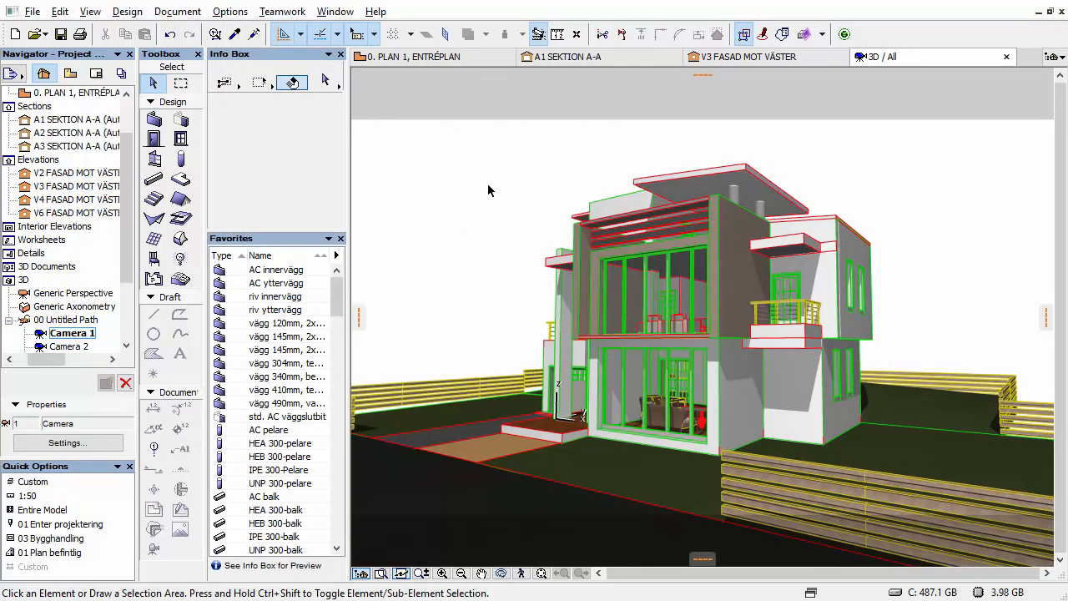
# - Reopen Surface Settings and start a new surface as a duplicate of Tegel-Staplat 1, moving the new-surface dialog lower
pyautogui.hotkey('ctrl', 'shift')
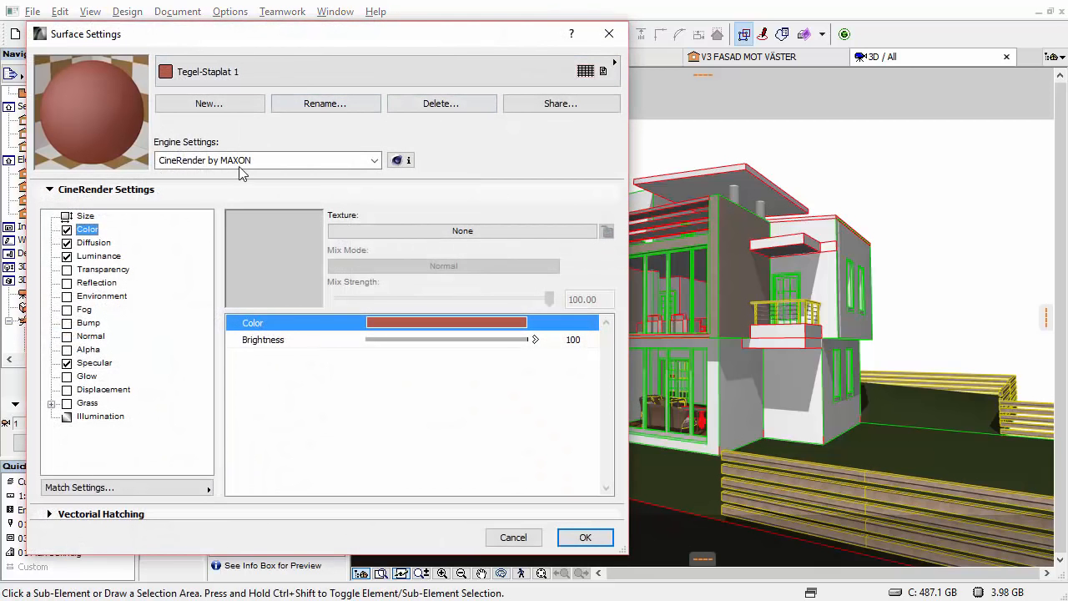
pyautogui.click(209, 102)
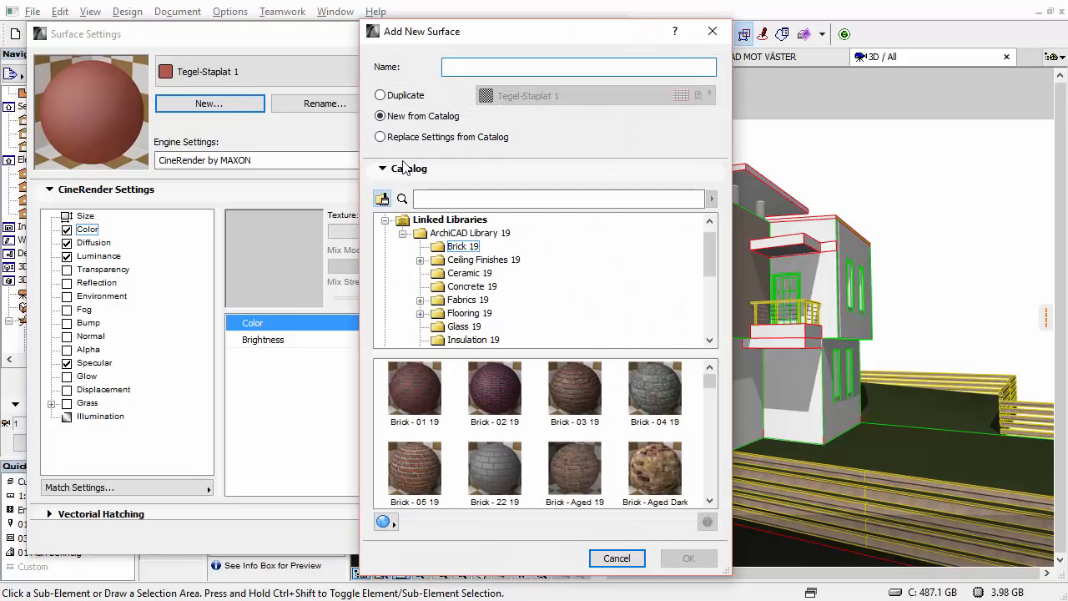
pyautogui.click(381, 95)
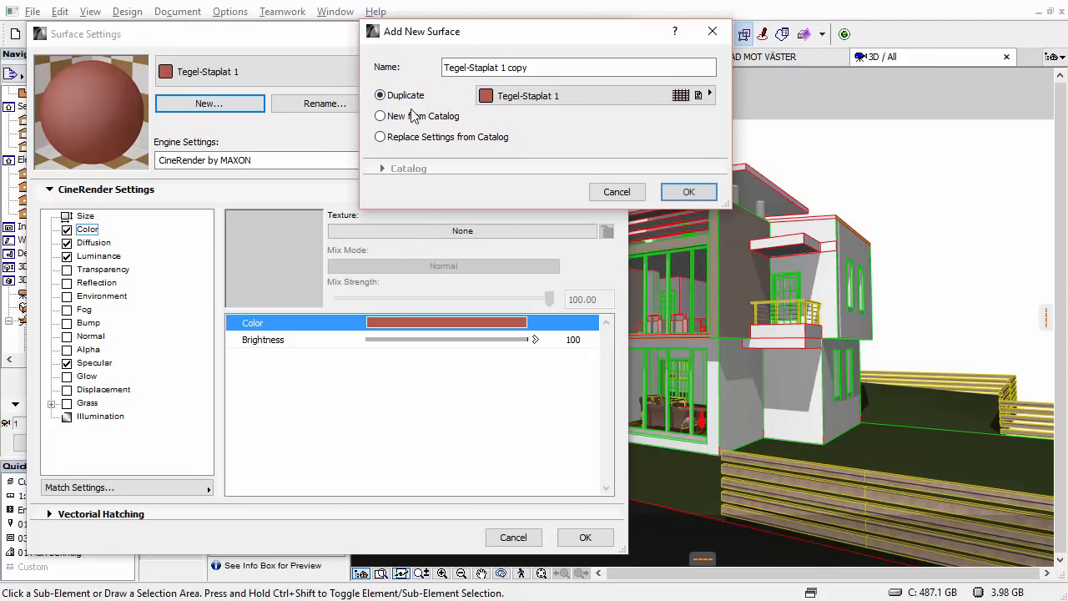
pyautogui.moveTo(449, 42); pyautogui.dragTo(468, 189)
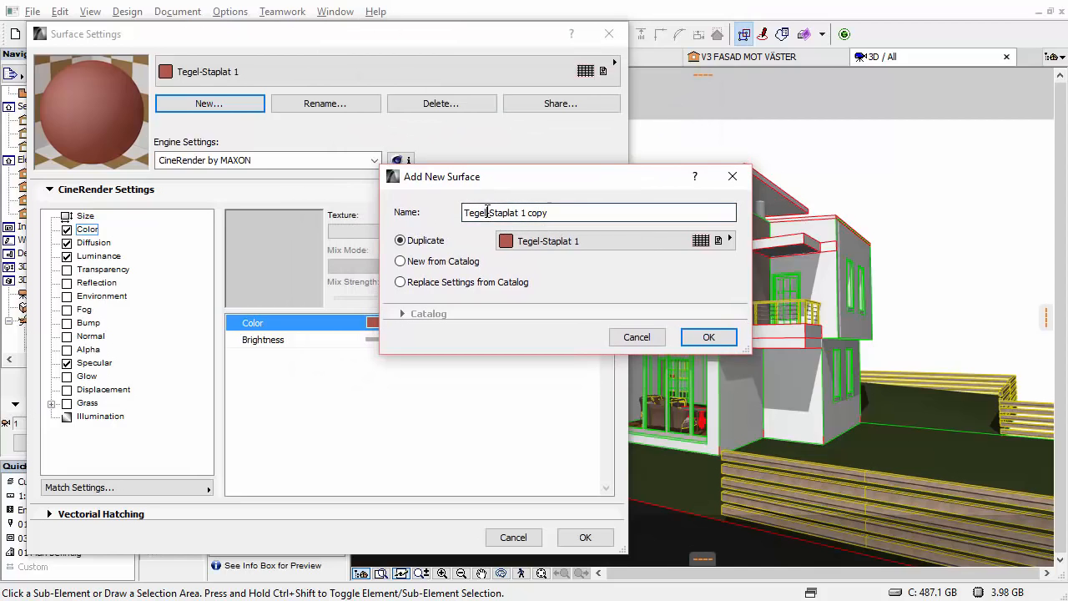
# - Name the new surface "Stone -Wall Covering Travertine" in place of the default copy name
pyautogui.doubleClick(487, 212)
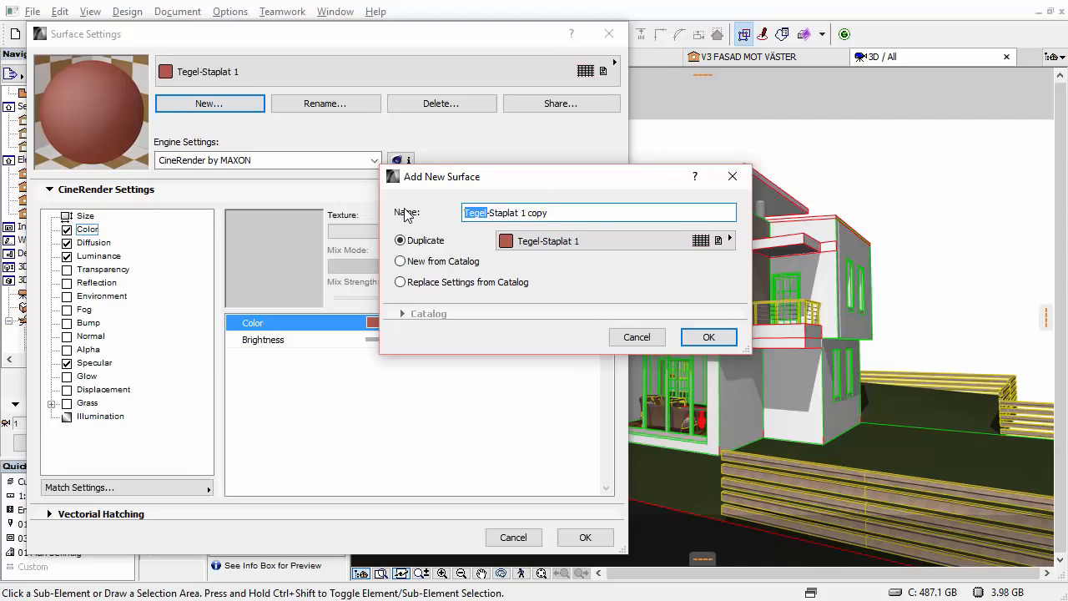
pyautogui.write('Stone ')
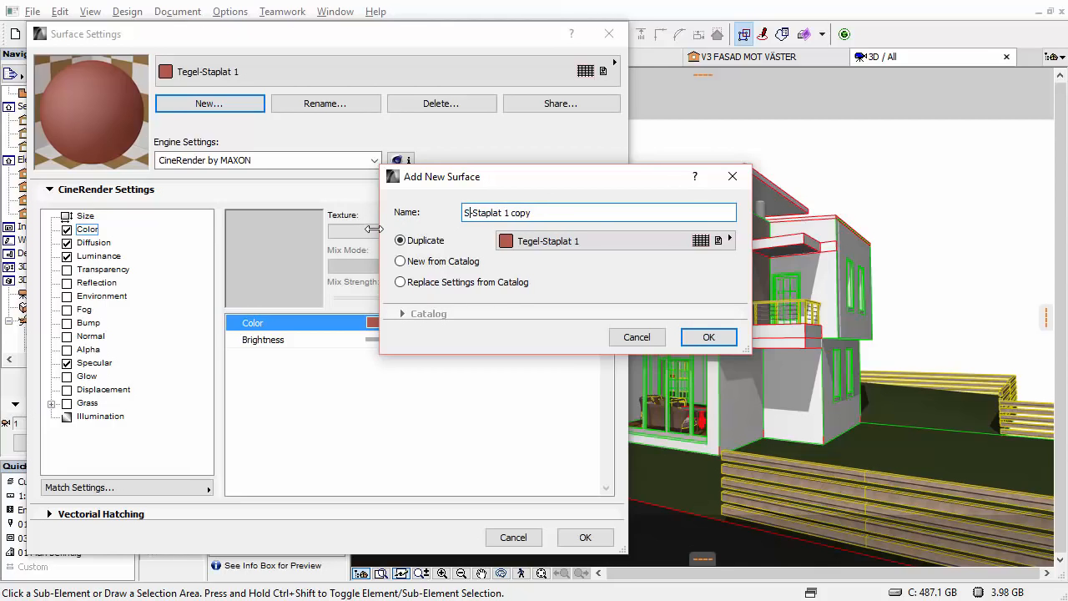
pyautogui.write('-Wall Co')
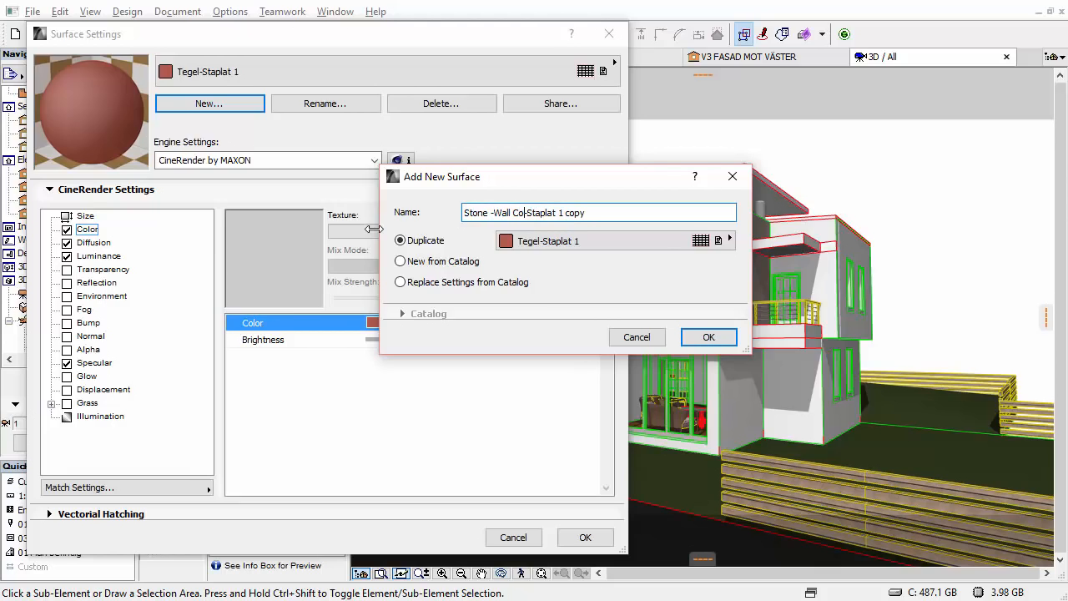
pyautogui.write('vering Tra')
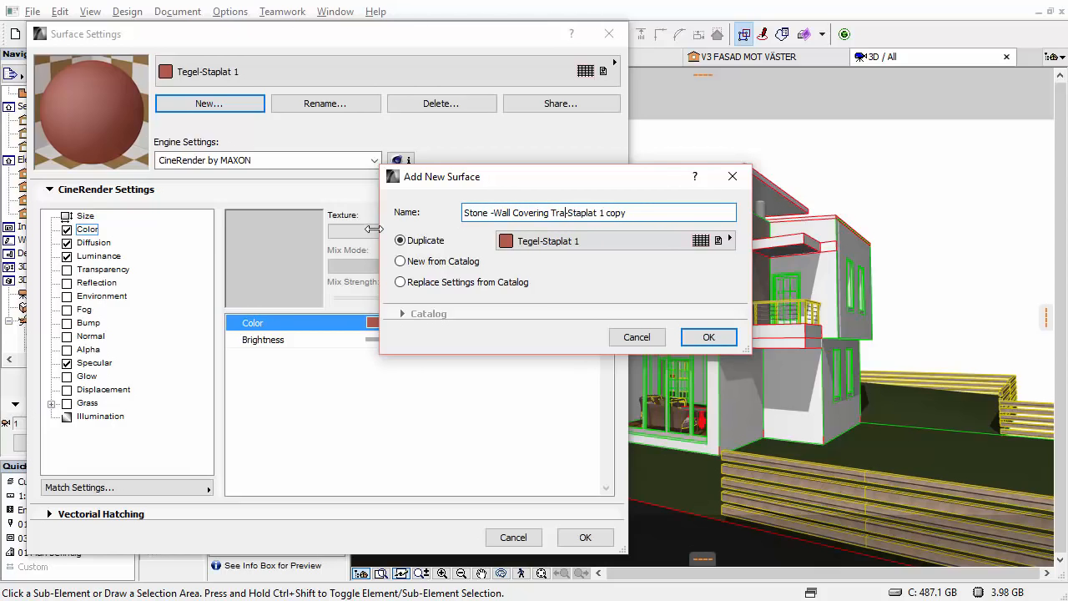
pyautogui.write('vertine')
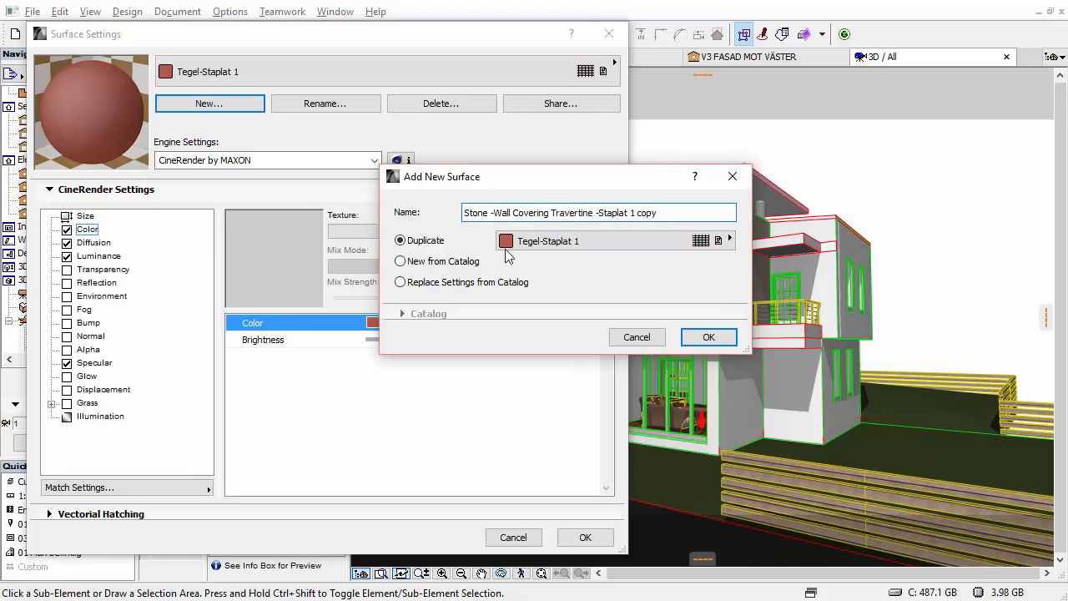
pyautogui.press('Delete')
pyautogui.press('Delete')
pyautogui.press('Delete')
pyautogui.press('Delete')
pyautogui.press('Delete')
pyautogui.press('Delete')
pyautogui.press('Delete')
pyautogui.press('Delete')
pyautogui.press('Delete')
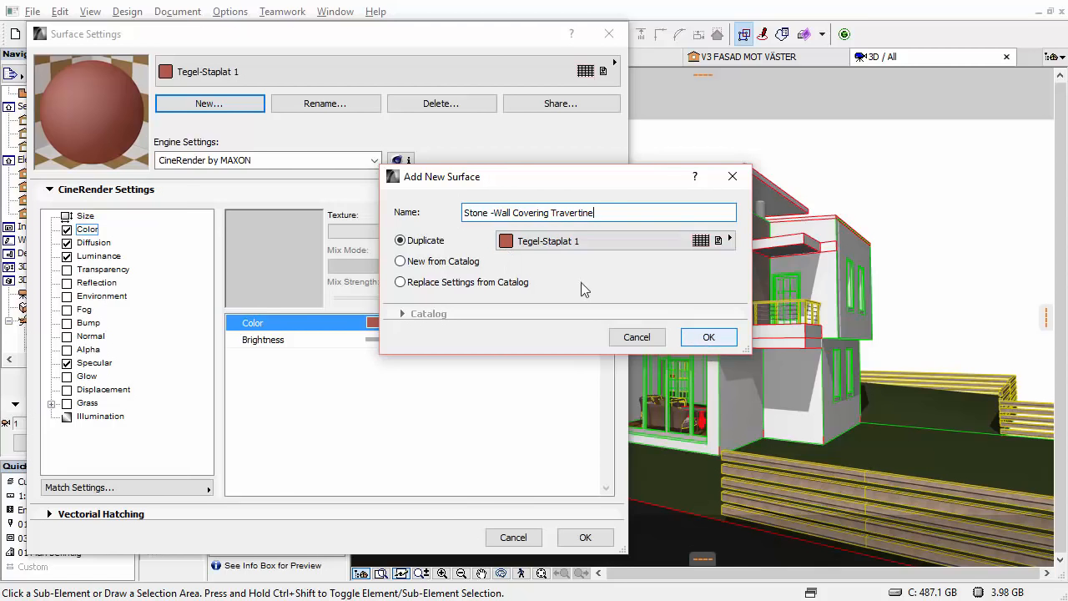
# - Duplicate the Stenarbete - 12 surface as a new surface named "Stone - Travertine Wall Cover"
pyautogui.click(534, 244)
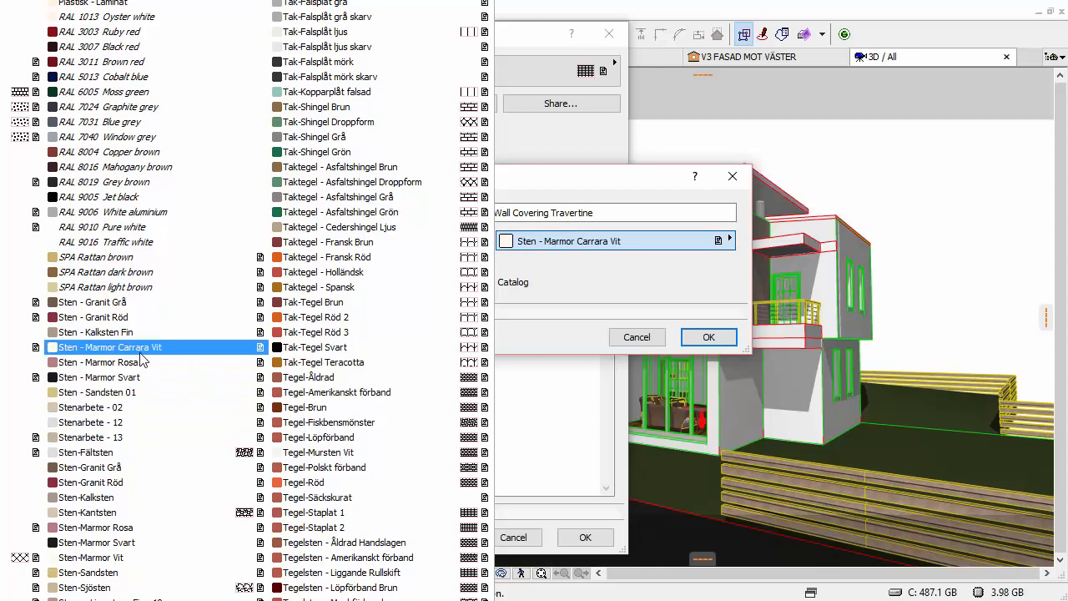
pyautogui.click(134, 422)
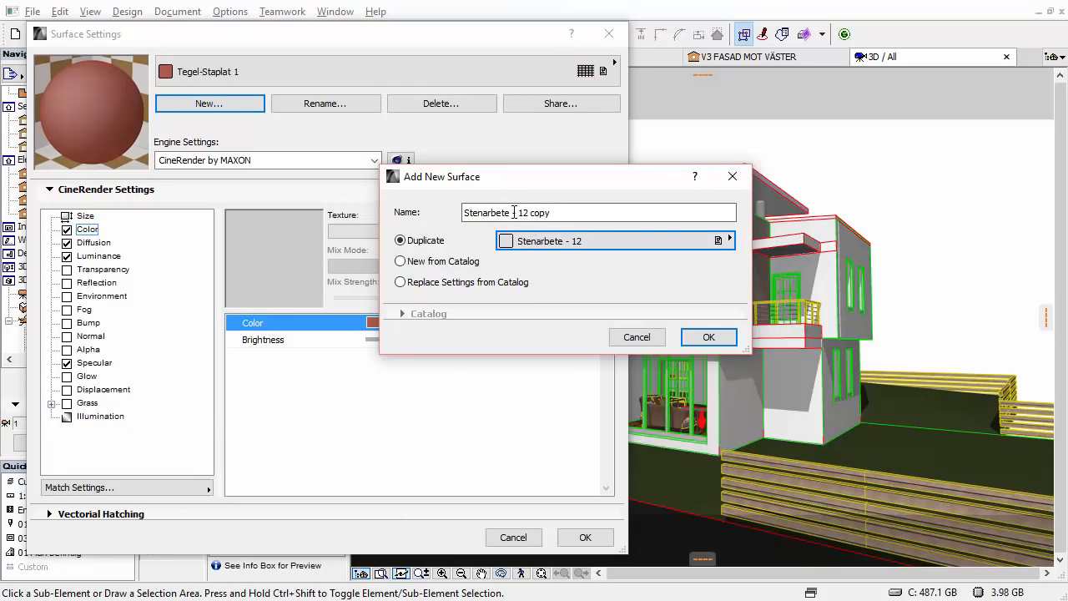
pyautogui.moveTo(568, 214); pyautogui.dragTo(432, 211)
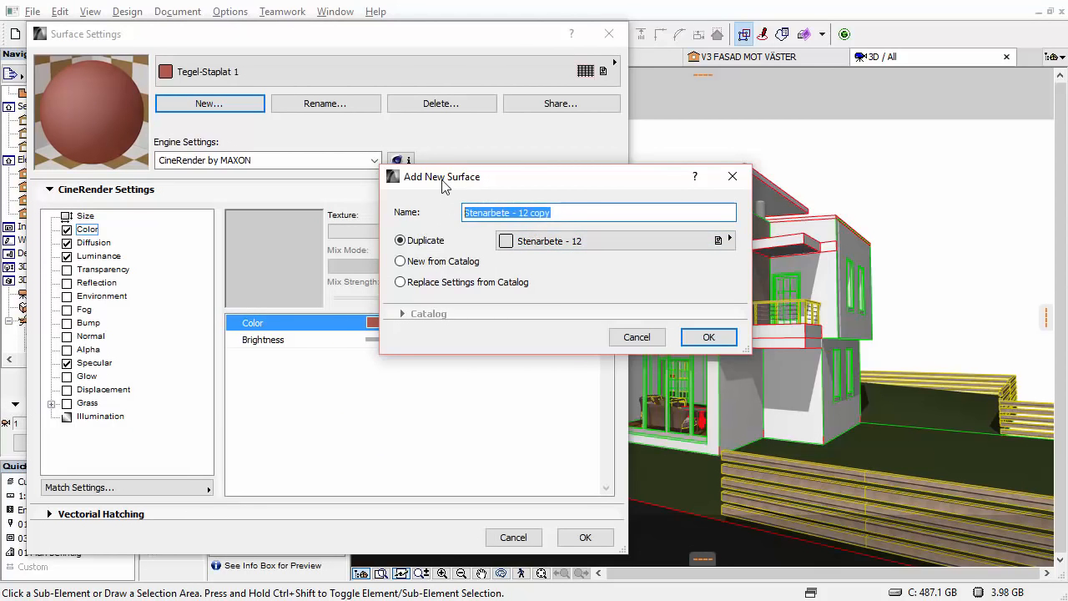
pyautogui.write('Stone - Travertine Wall Cover')
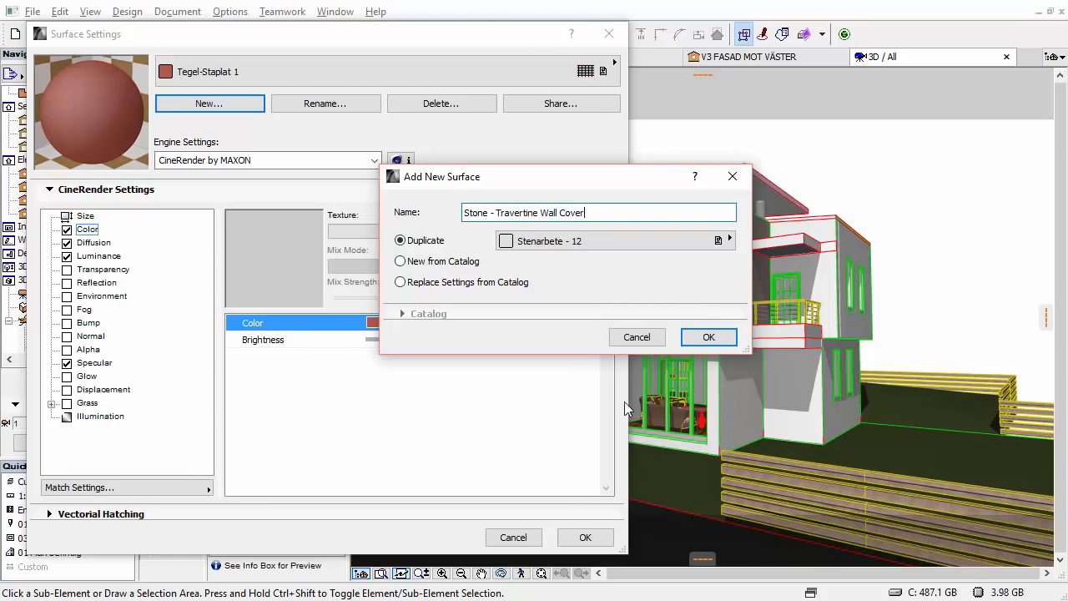
pyautogui.click(705, 337)
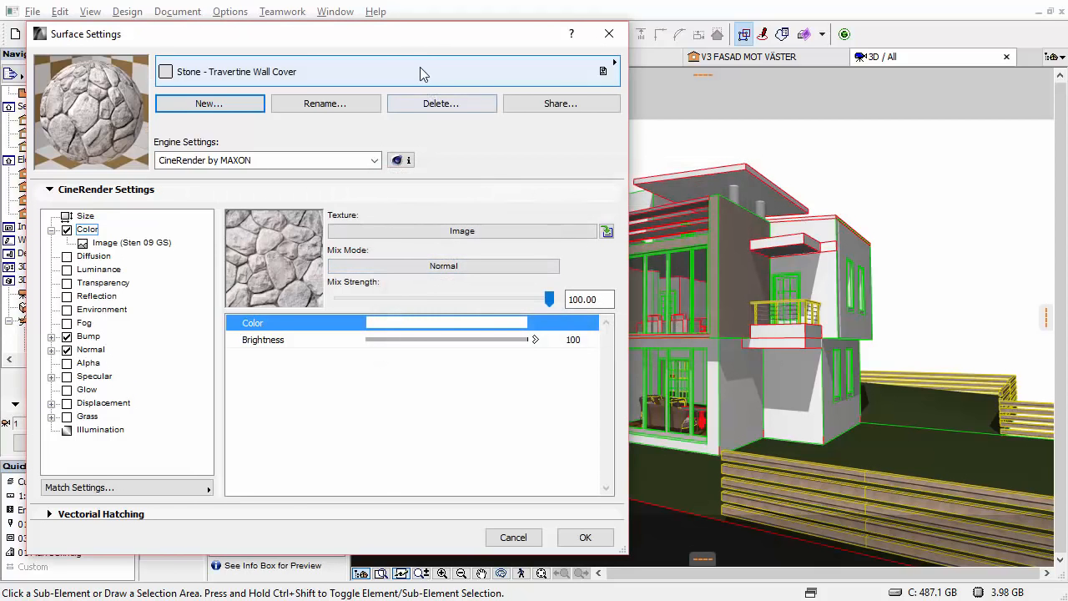
# - Remove the image texture from the surface's Color channel by setting its texture to None
pyautogui.moveTo(384, 40); pyautogui.dragTo(568, 43)
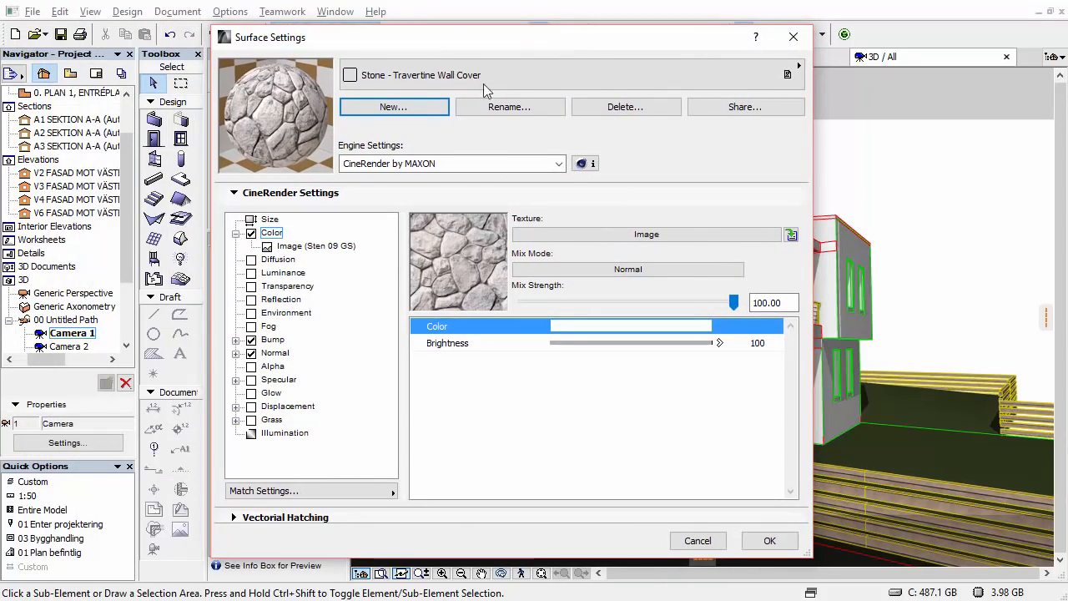
pyautogui.click(790, 237)
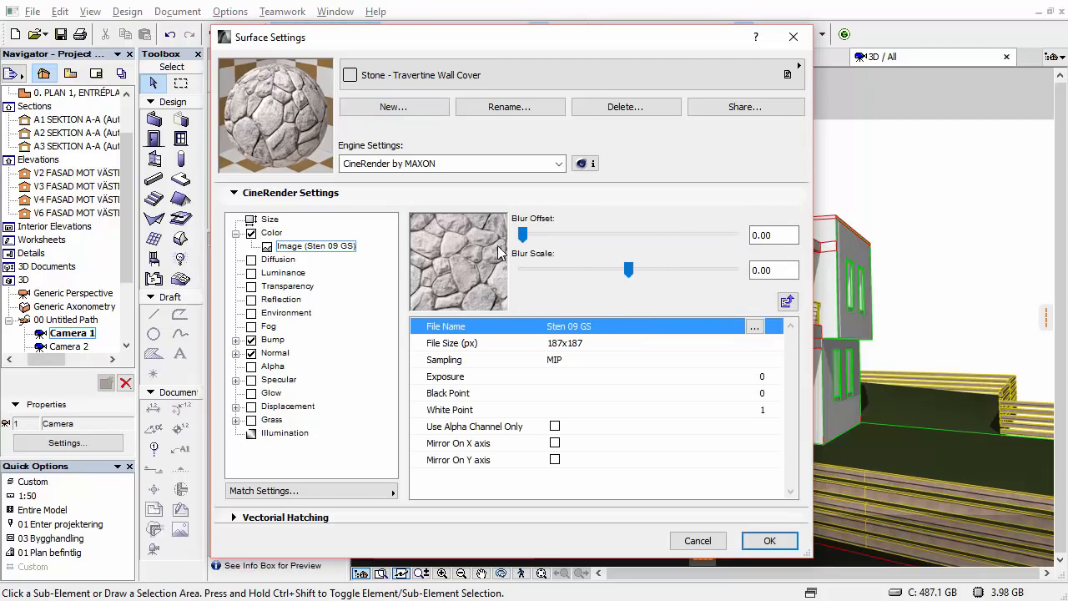
pyautogui.click(272, 233)
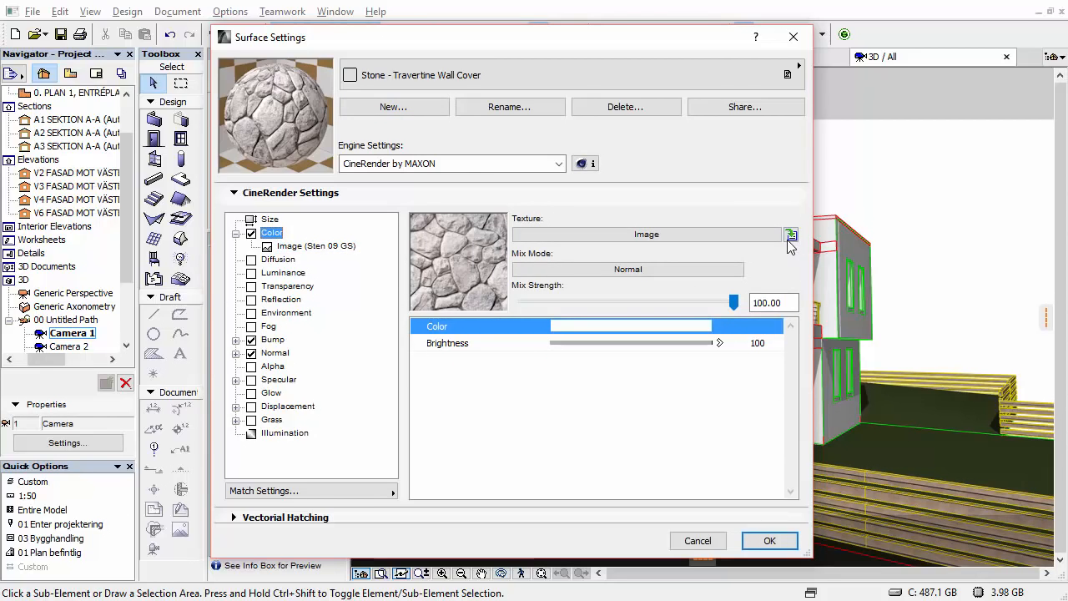
pyautogui.click(764, 236)
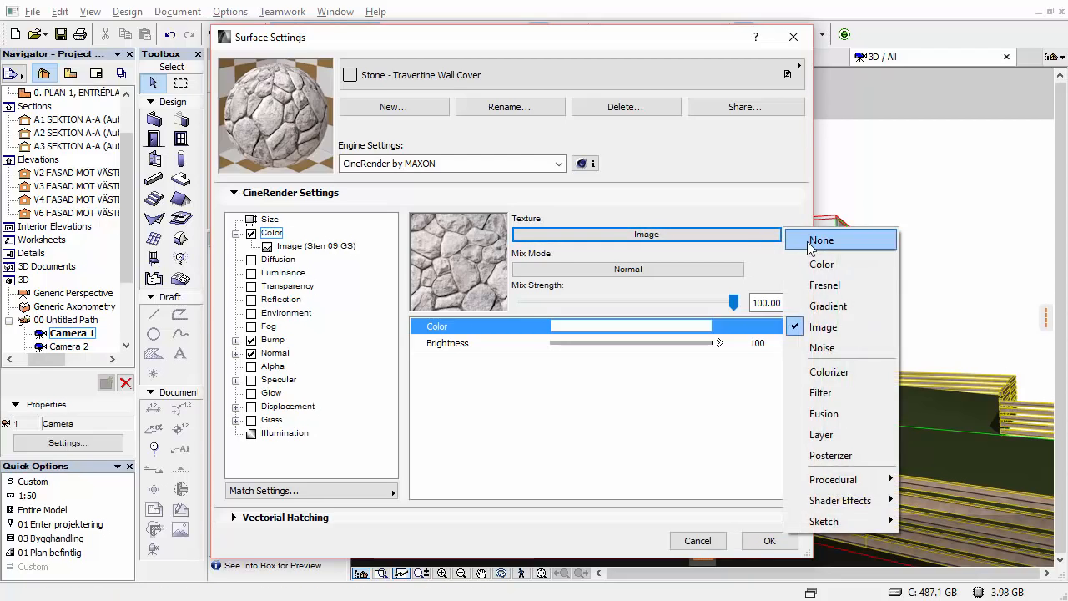
pyautogui.click(822, 241)
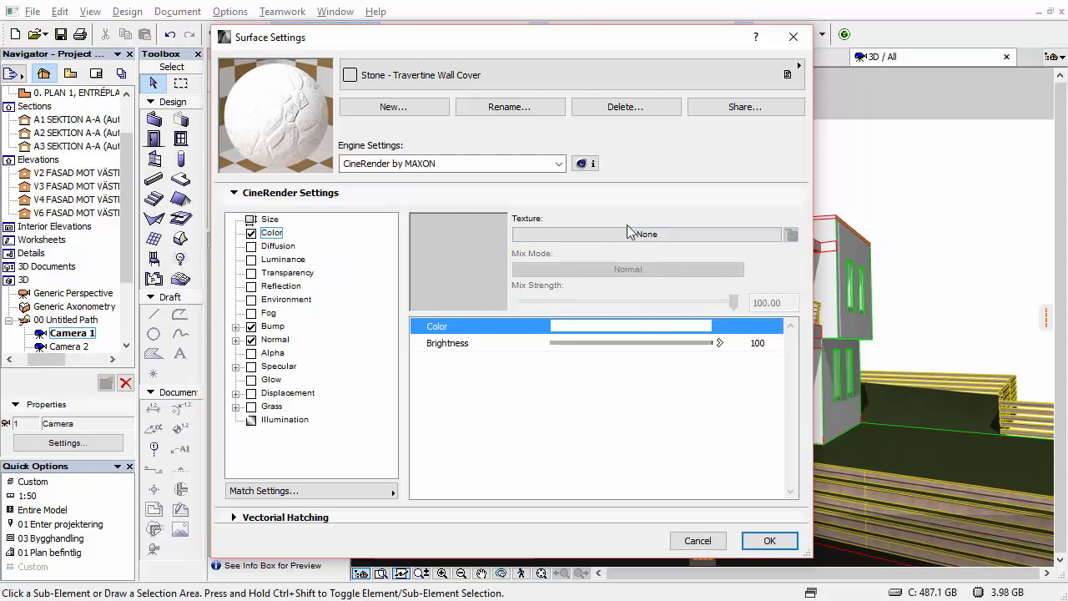
# - Set the Bump channel's texture to None
pyautogui.click(269, 327)
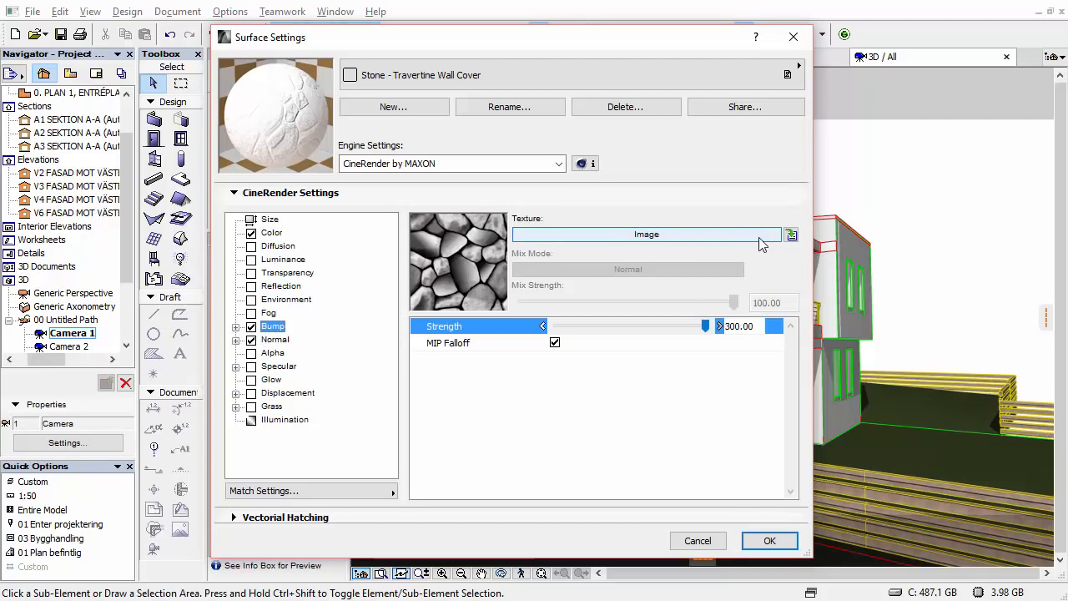
pyautogui.click(791, 234)
pyautogui.click(819, 239)
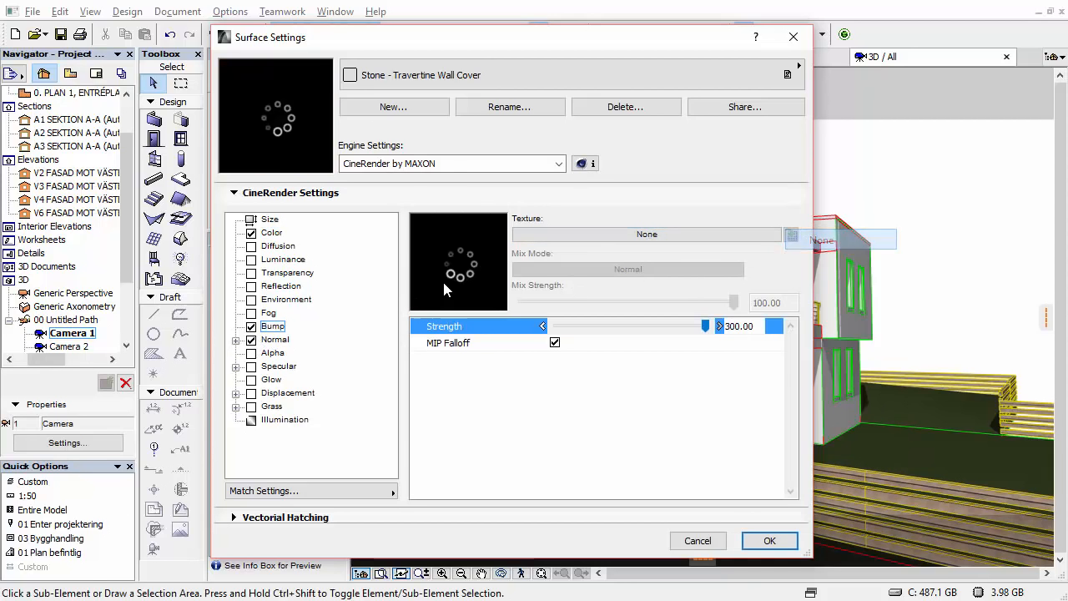
# - Set the Normal channel's texture to None and disable the Normal channel
pyautogui.click(275, 340)
pyautogui.click(718, 237)
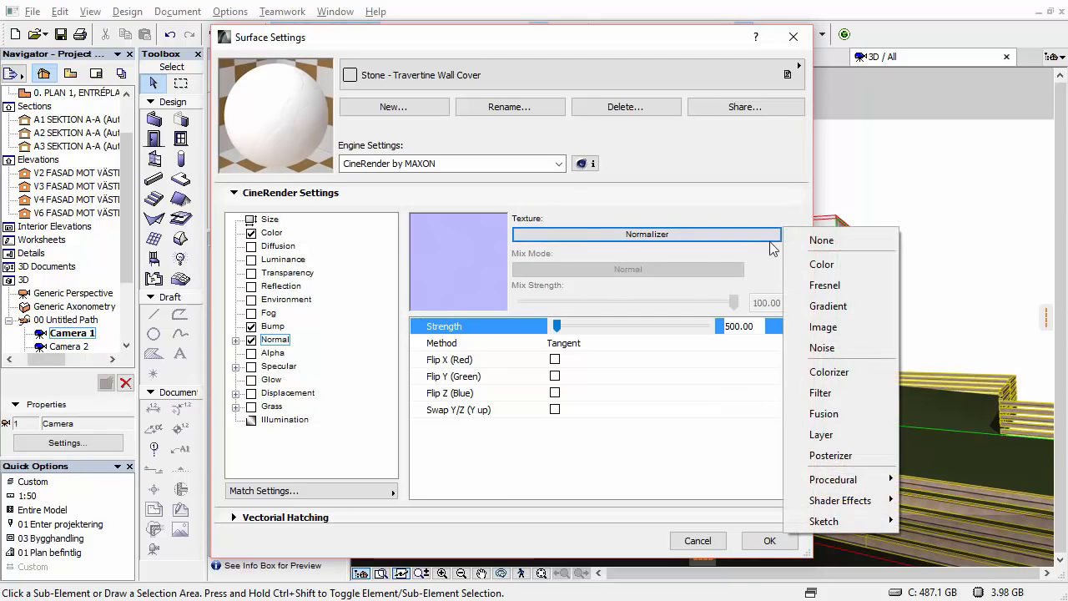
pyautogui.click(816, 241)
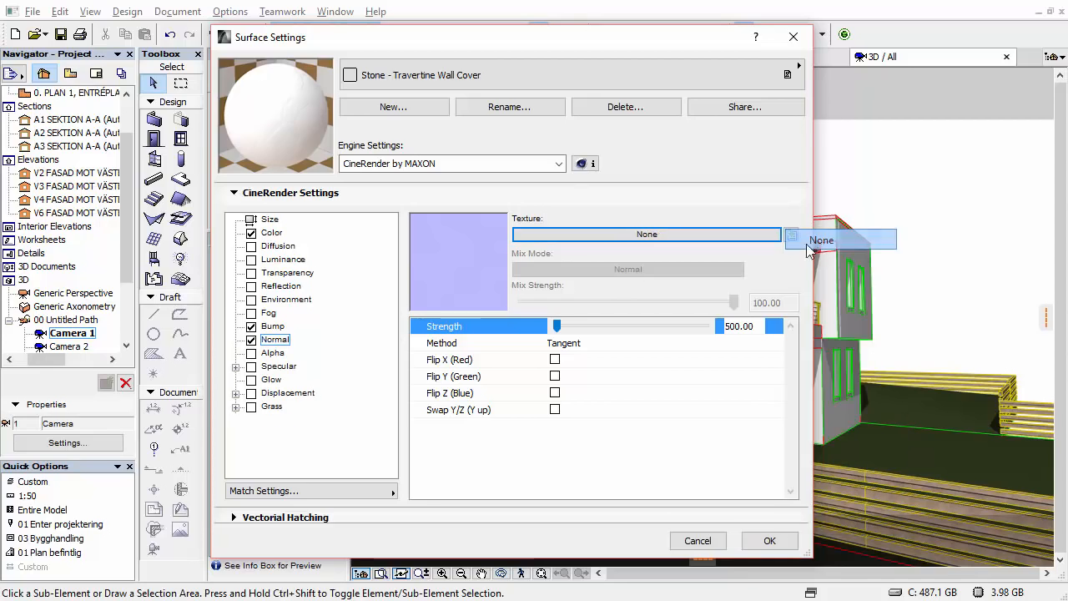
pyautogui.click(252, 340)
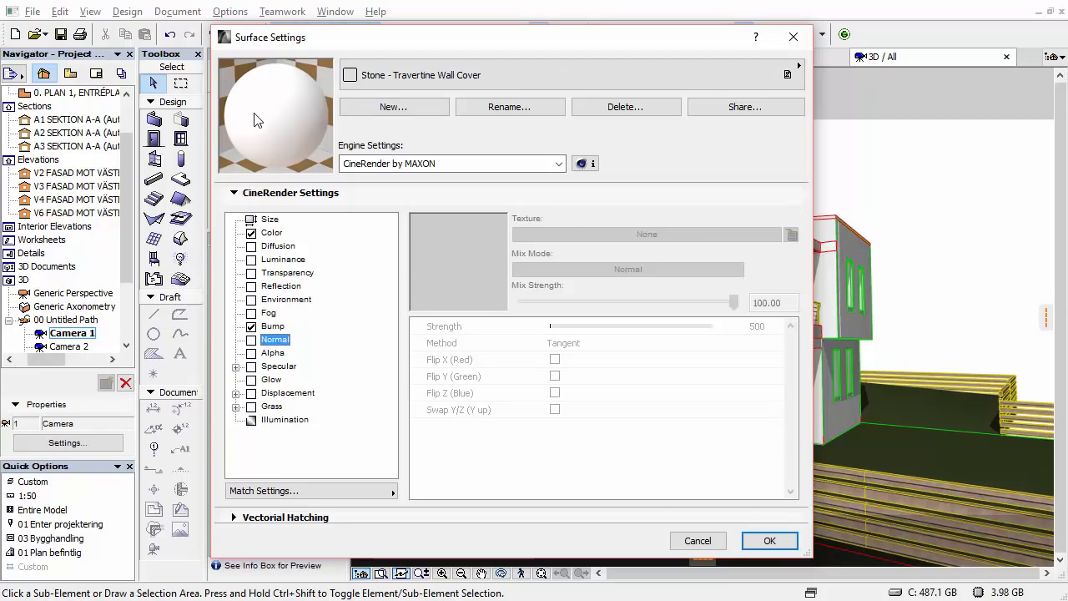
# - Set the Color channel's base colour to light green with red 132, green 221 and blue 66
pyautogui.click(273, 232)
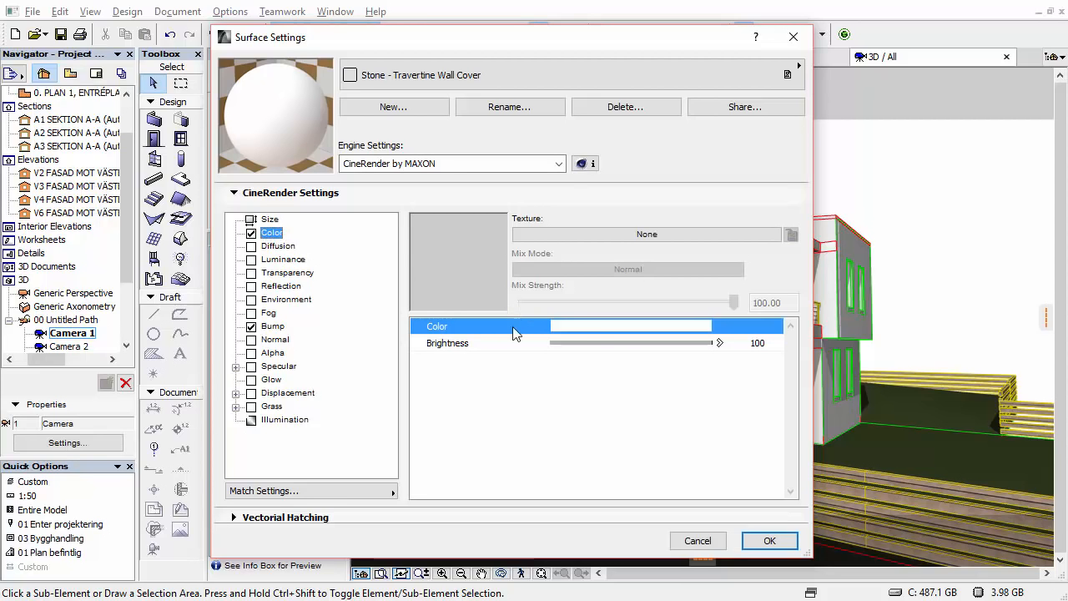
pyautogui.click(574, 326)
pyautogui.moveTo(627, 199); pyautogui.dragTo(605, 153)
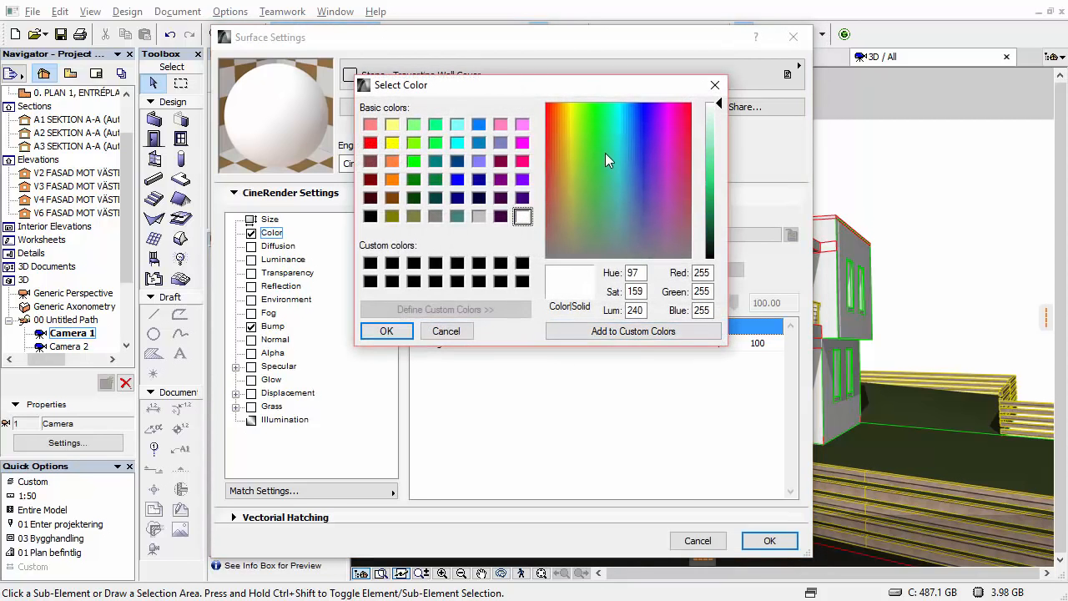
pyautogui.click(384, 331)
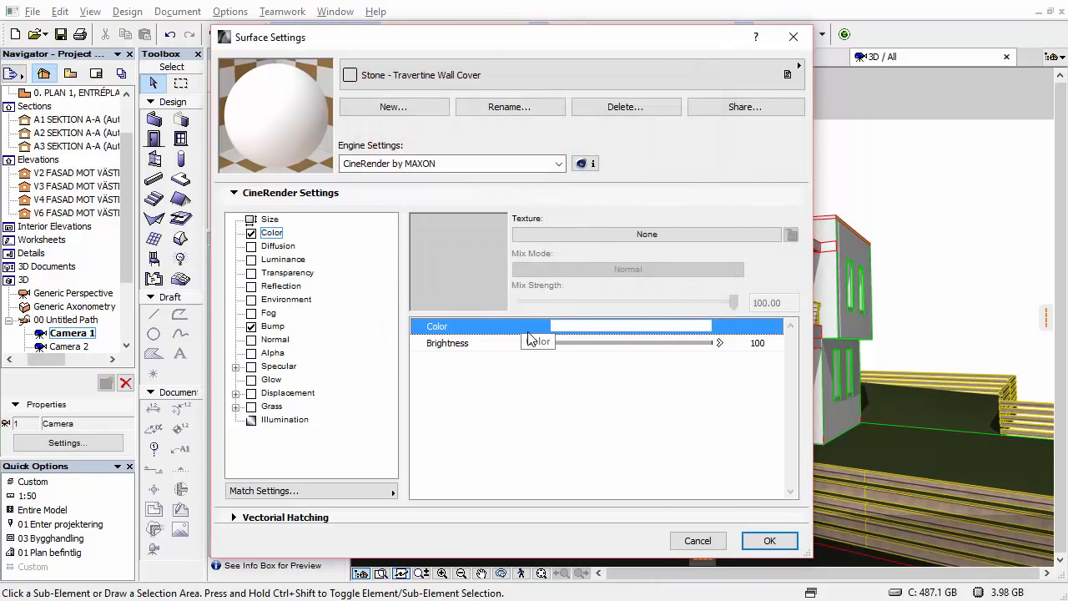
pyautogui.click(571, 325)
pyautogui.moveTo(718, 160); pyautogui.dragTo(722, 173)
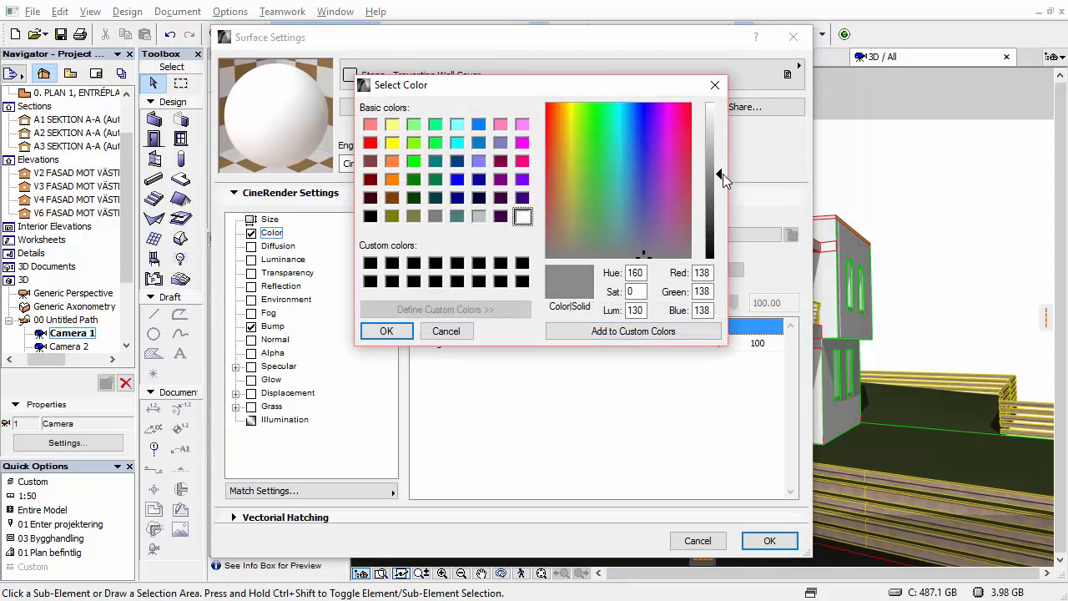
pyautogui.moveTo(614, 171); pyautogui.dragTo(586, 150)
pyautogui.click(386, 332)
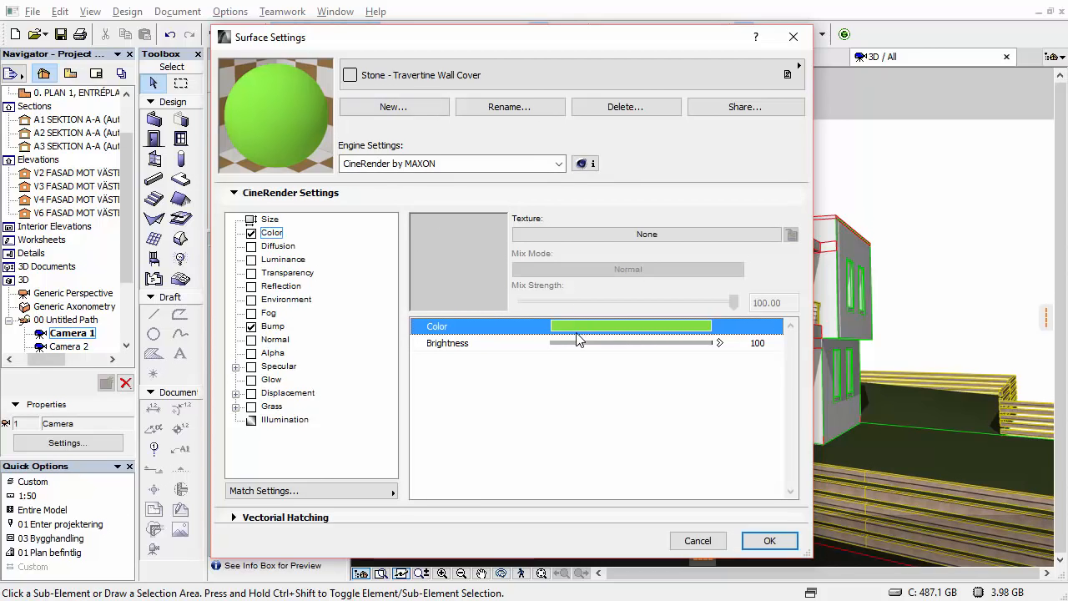
# - Set the Color channel's base colour to a neutral near-white with hue 0 and saturation 0
pyautogui.click(572, 332)
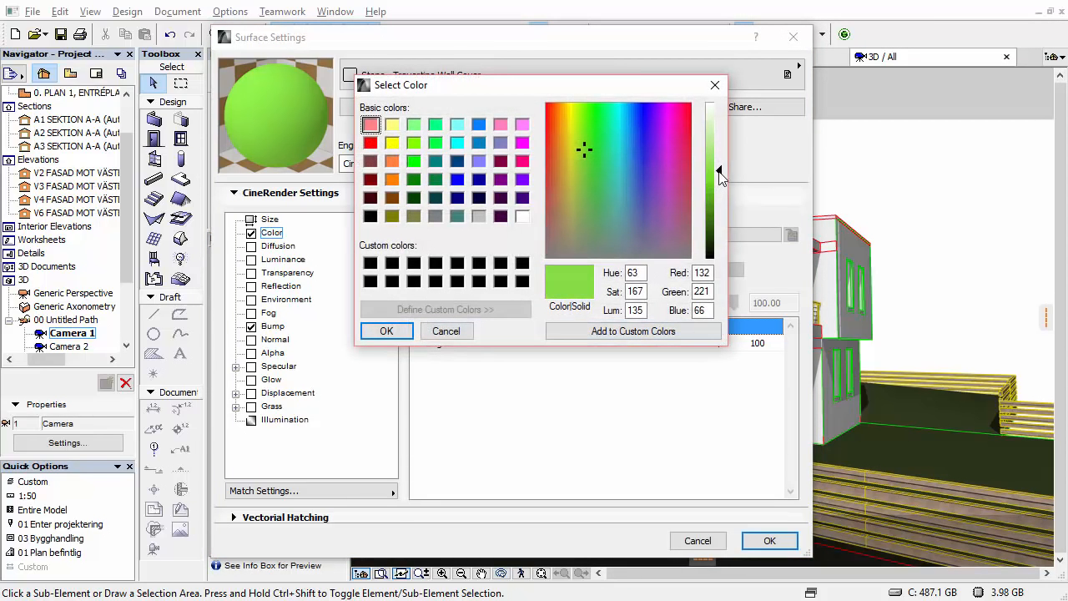
pyautogui.moveTo(720, 175); pyautogui.dragTo(725, 110)
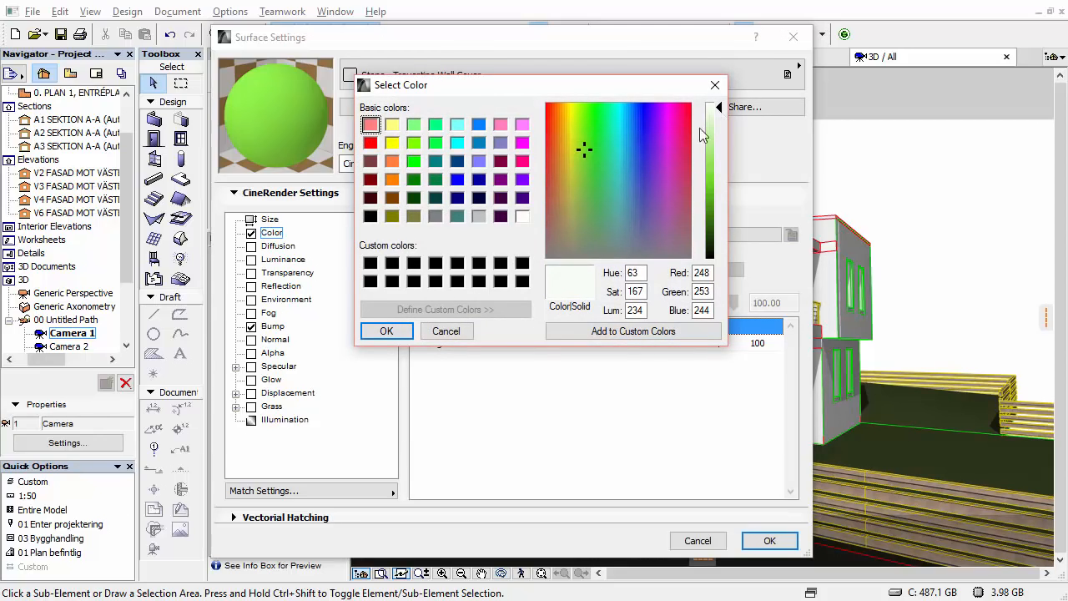
pyautogui.moveTo(587, 163); pyautogui.dragTo(545, 258)
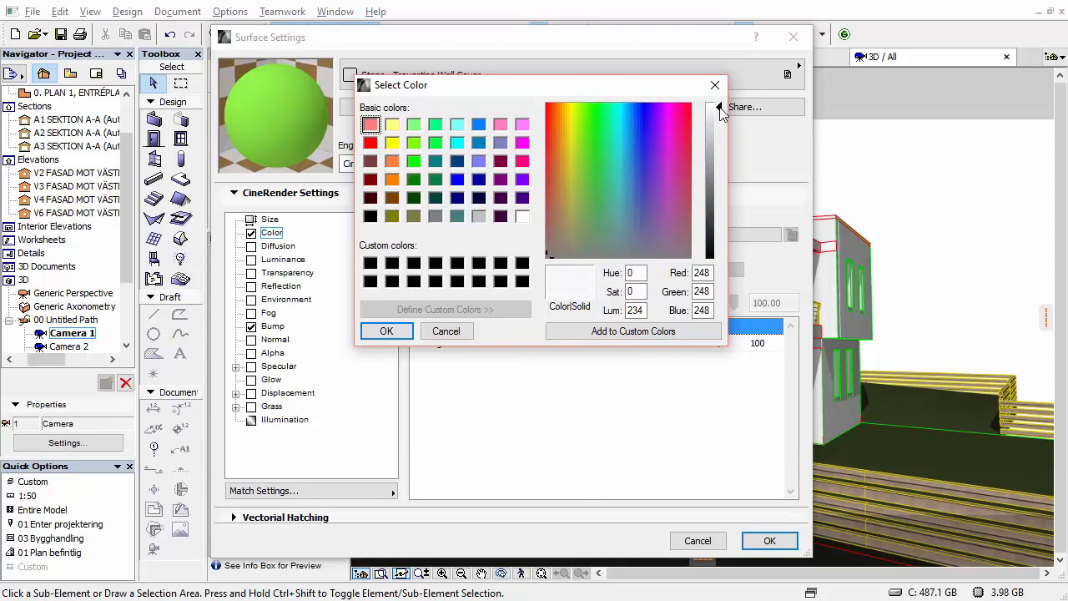
pyautogui.moveTo(721, 112); pyautogui.dragTo(721, 109)
pyautogui.click(363, 333)
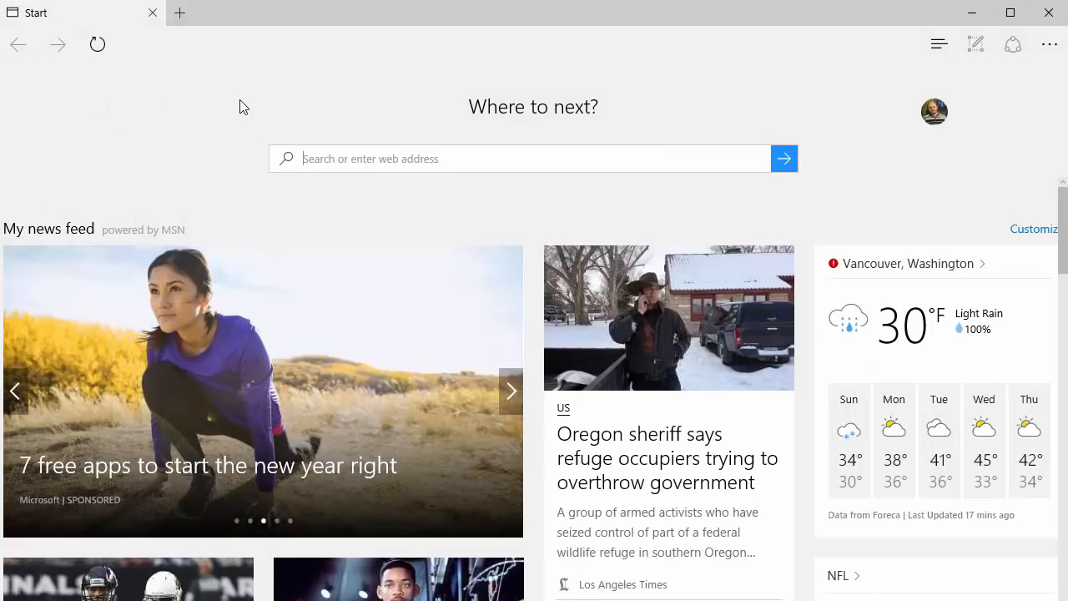
# - Go to google.com and search the web for "download travertine texture hi res"
pyautogui.write('google.com/')
pyautogui.press('Return')
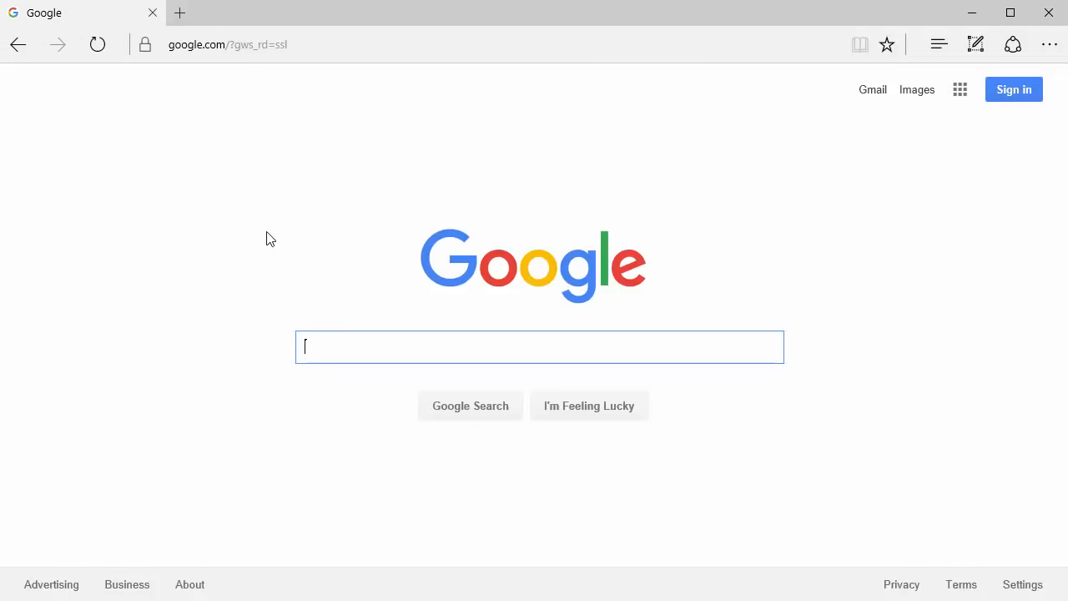
pyautogui.write('downloa')
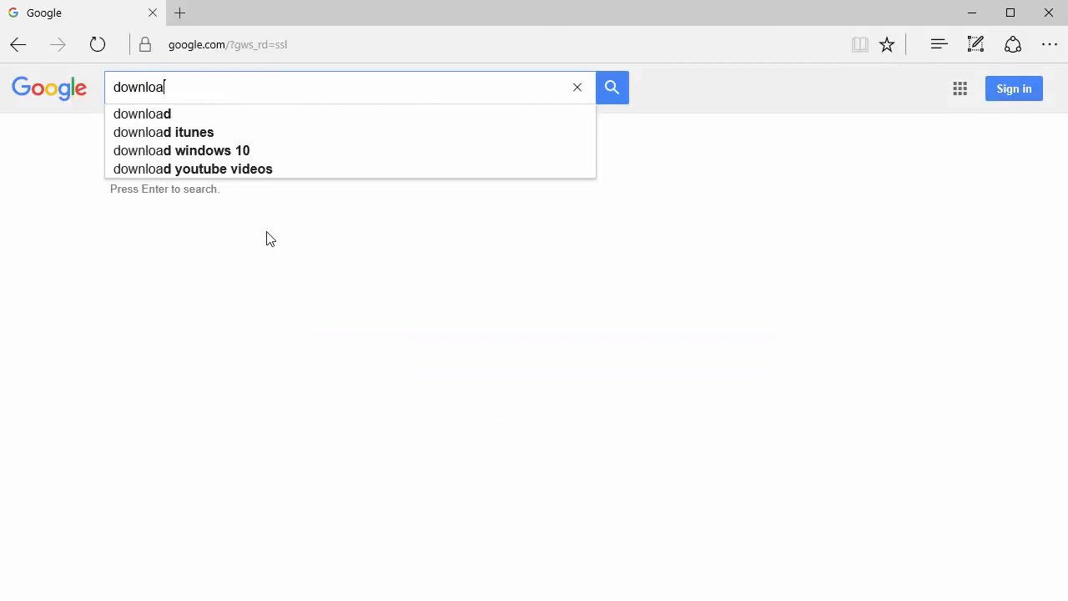
pyautogui.write('d ')
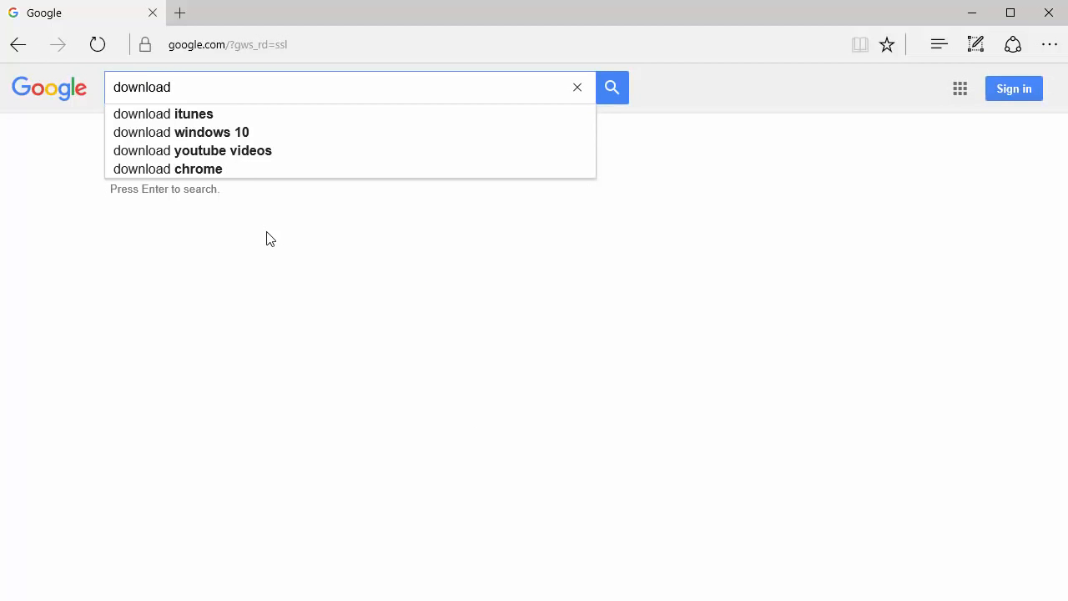
pyautogui.write('travin')
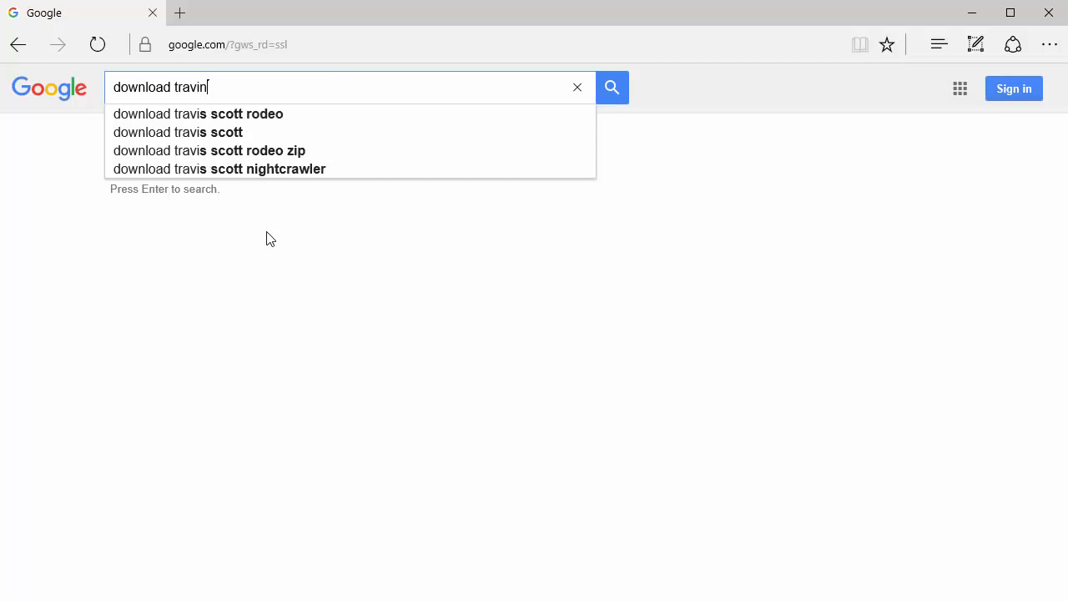
pyautogui.press('BackSpace')
pyautogui.press('BackSpace')
pyautogui.write('er')
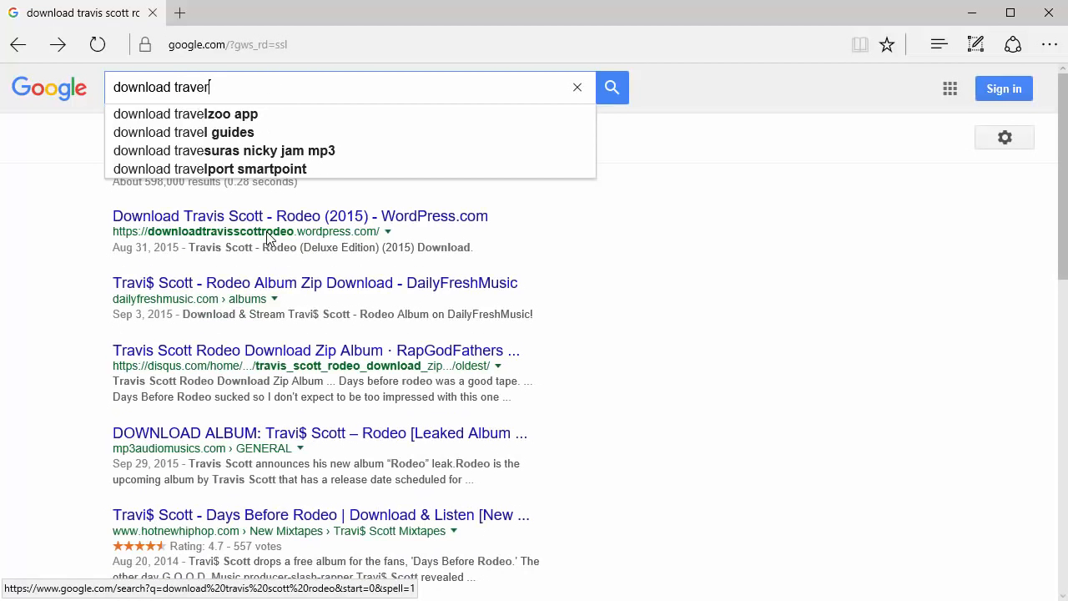
pyautogui.write('time ')
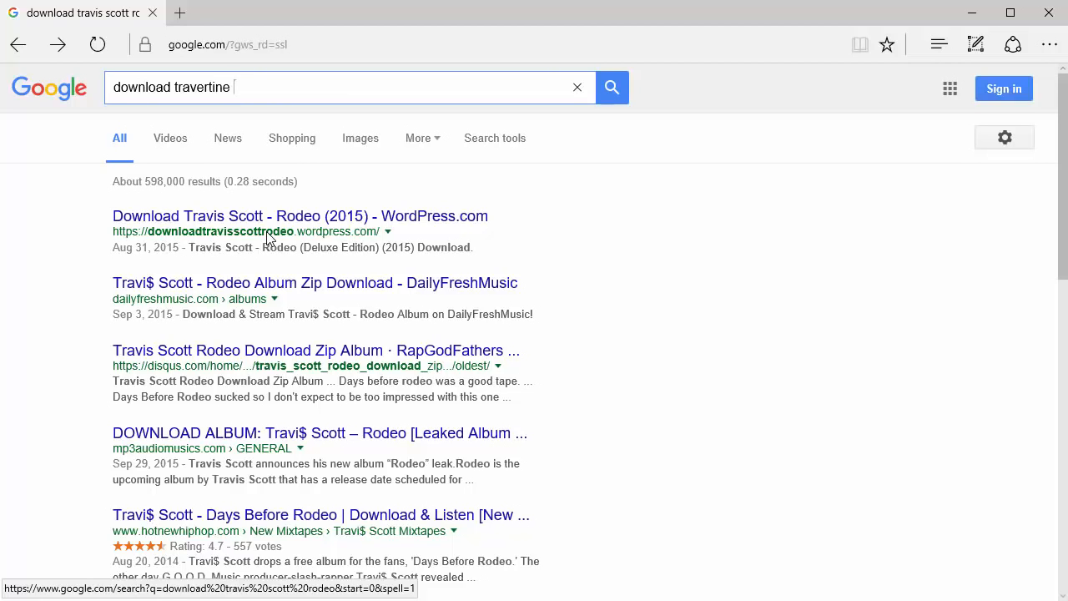
pyautogui.write('textur')
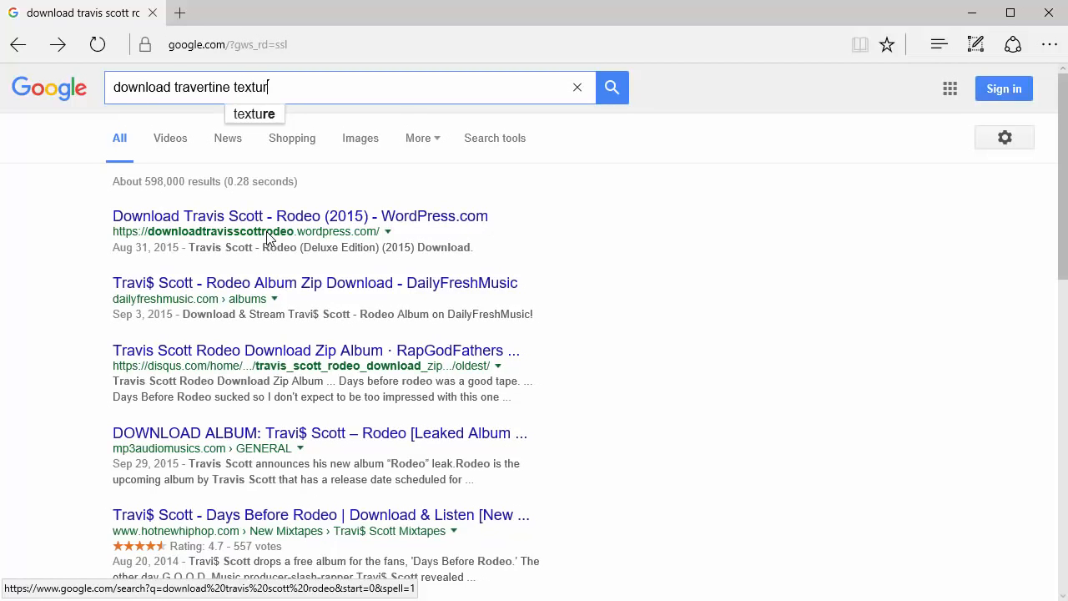
pyautogui.write('e hi')
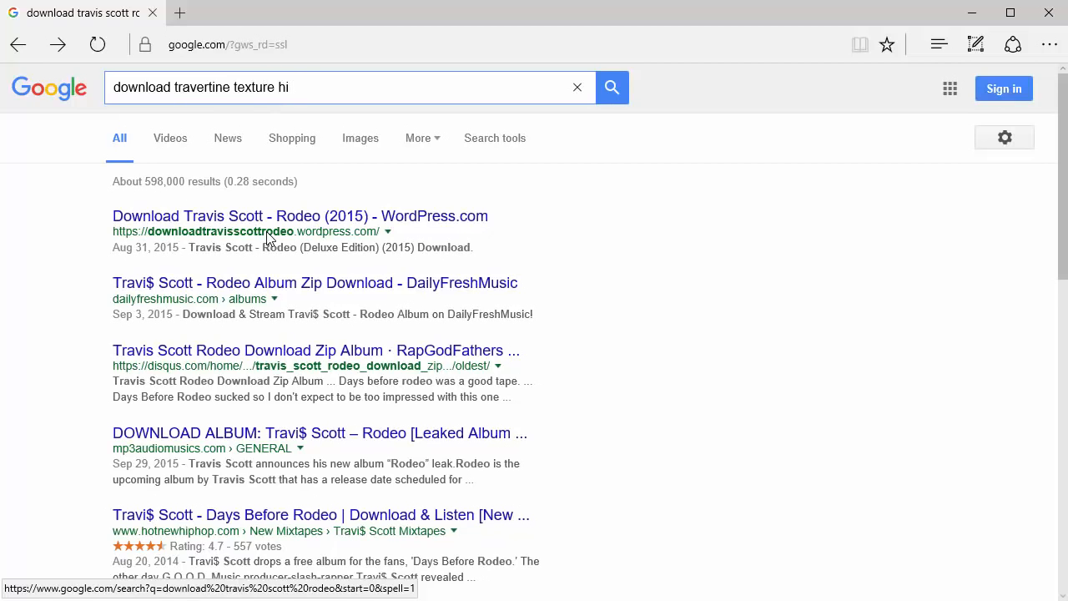
pyautogui.write(' res')
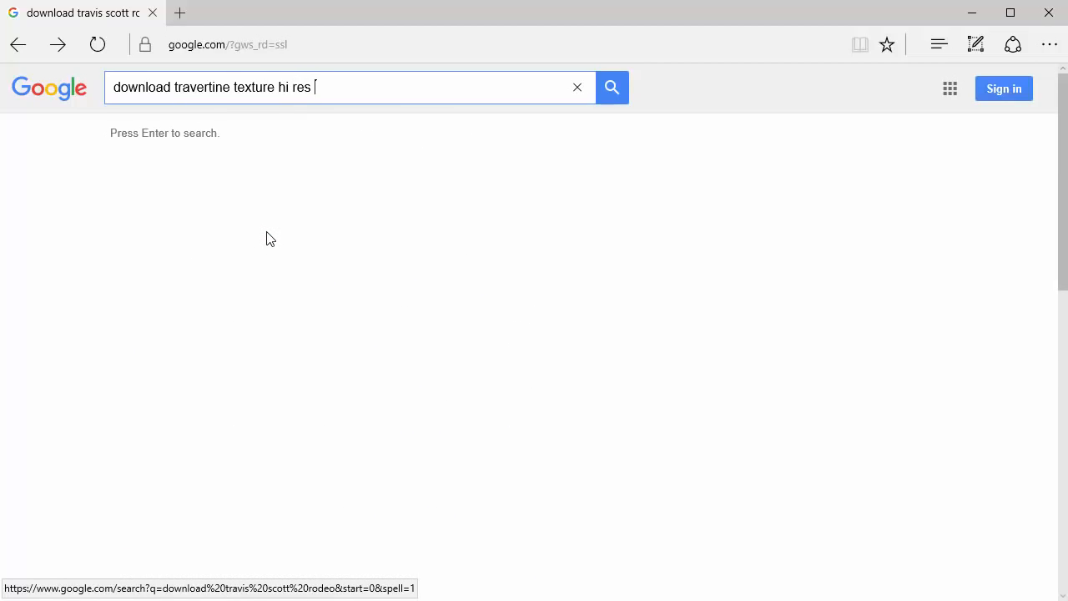
pyautogui.press('Return')
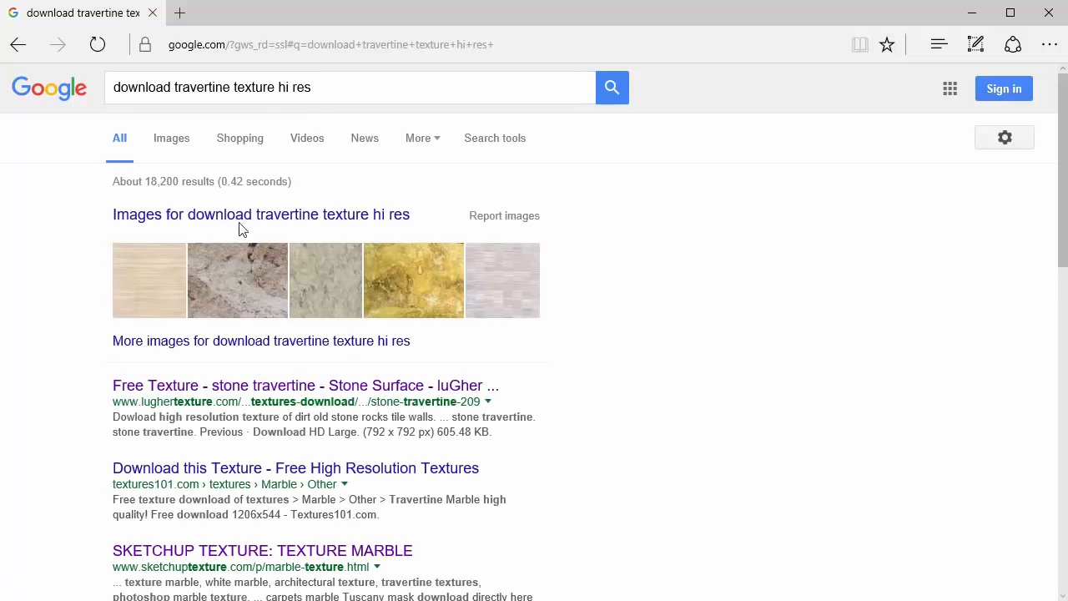
# - Open the luGher "stone travertine" search result in a new tab and examine the texture, its download option and the related textures
pyautogui.scroll(-2, 77, 390)
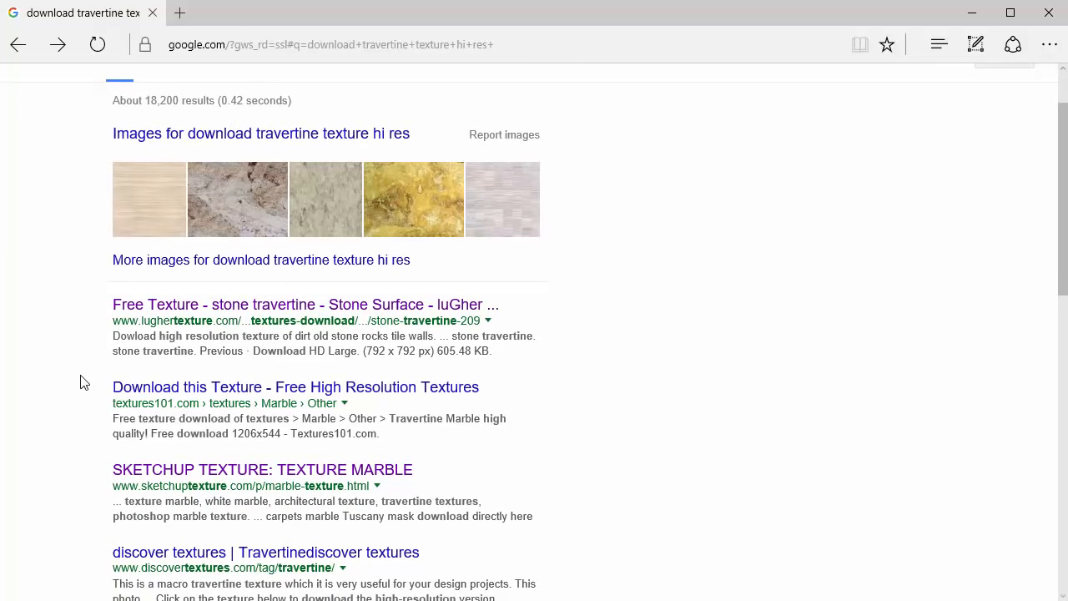
pyautogui.scroll(1, 81, 377)
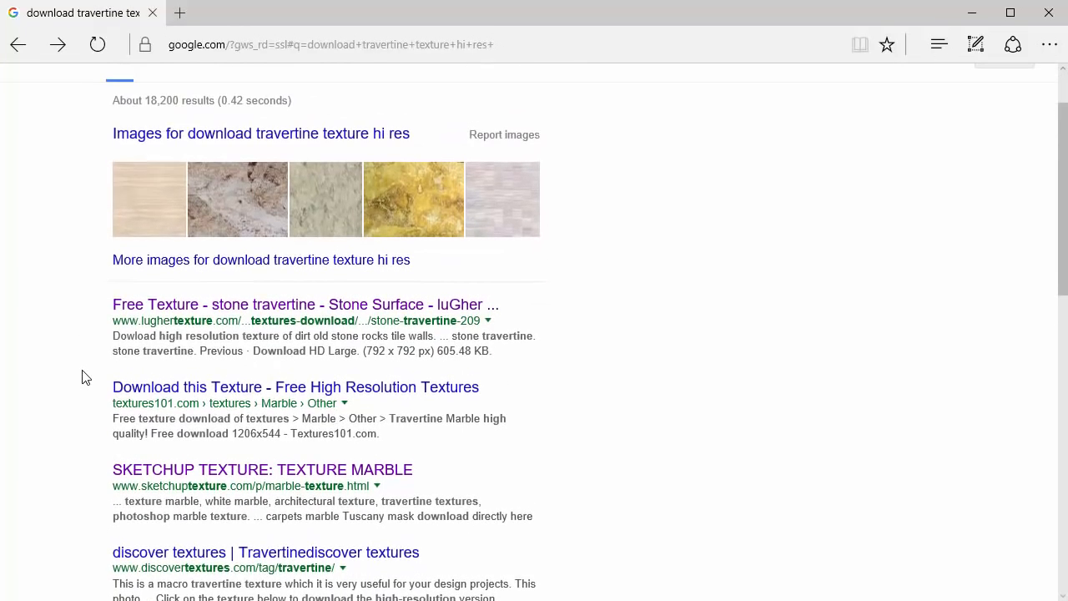
pyautogui.rightClick(150, 307)
pyautogui.click(177, 323)
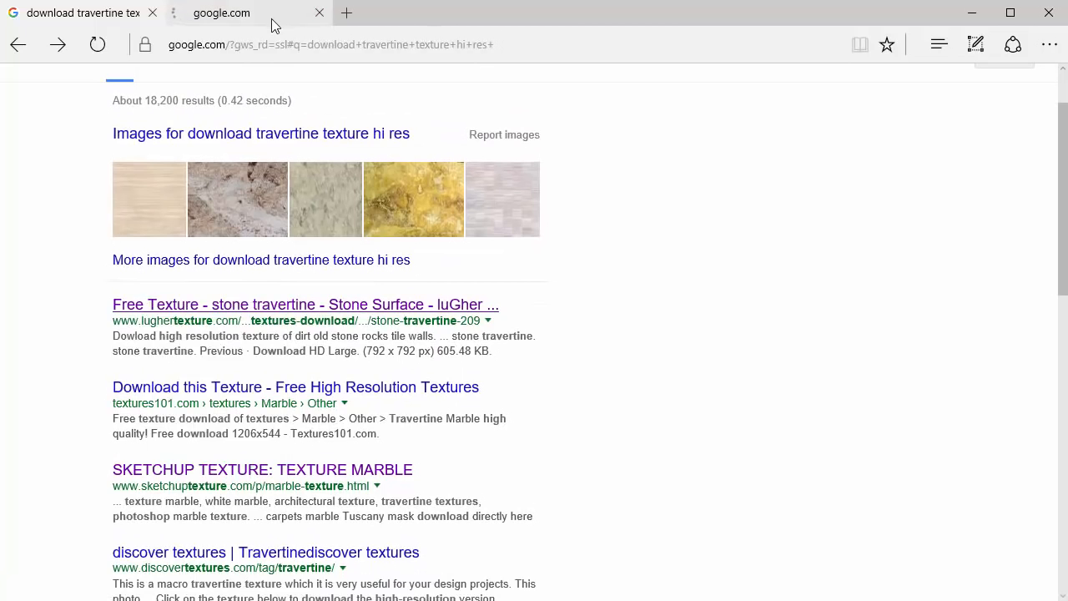
pyautogui.click(269, 20)
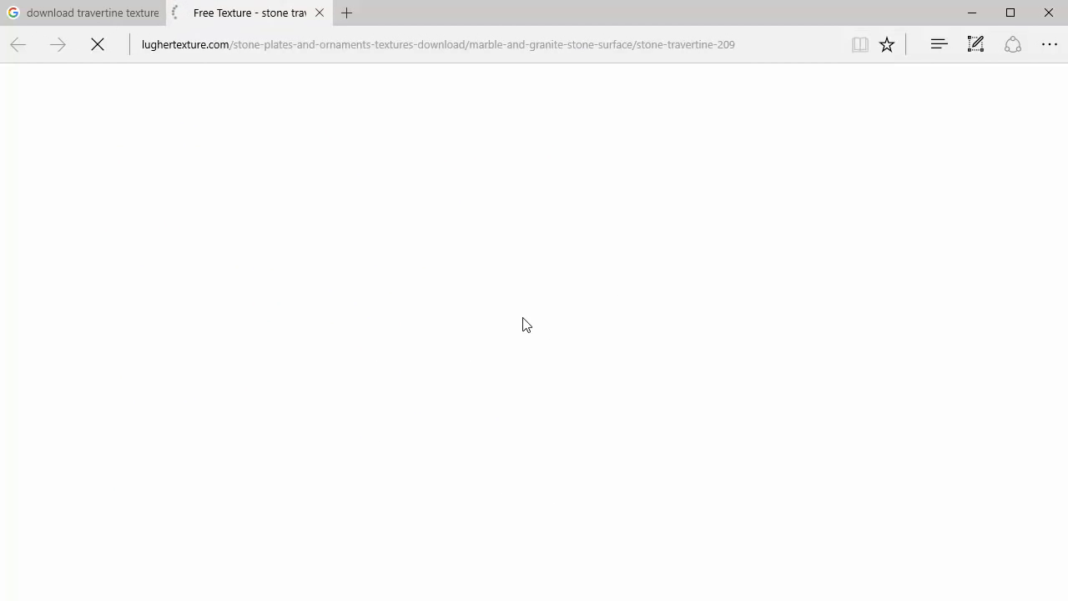
pyautogui.scroll(-3, 512, 313)
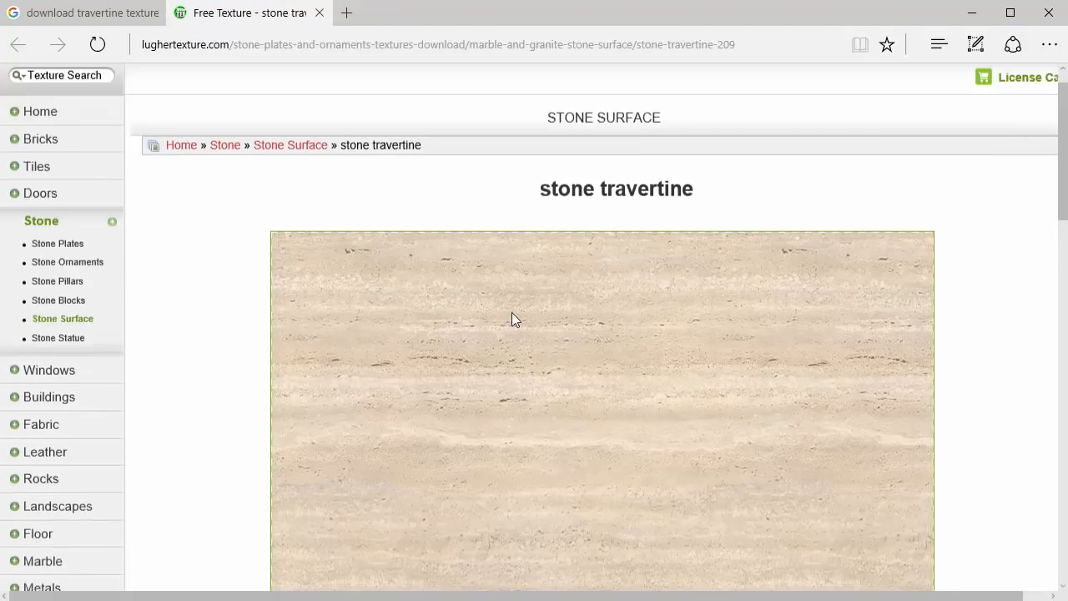
pyautogui.scroll(-8, 576, 312)
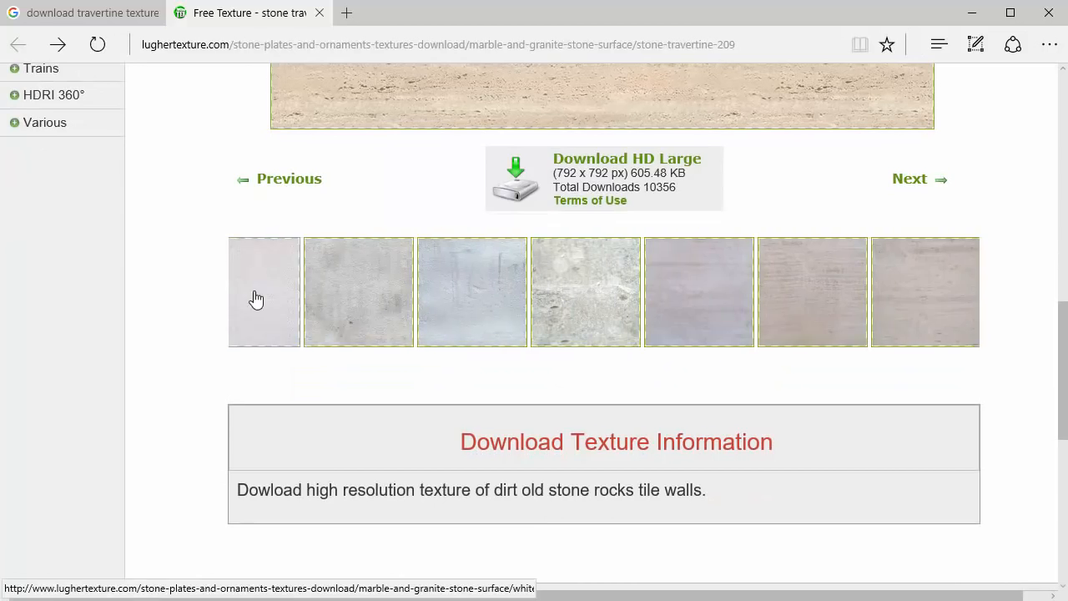
pyautogui.scroll(6, 194, 274)
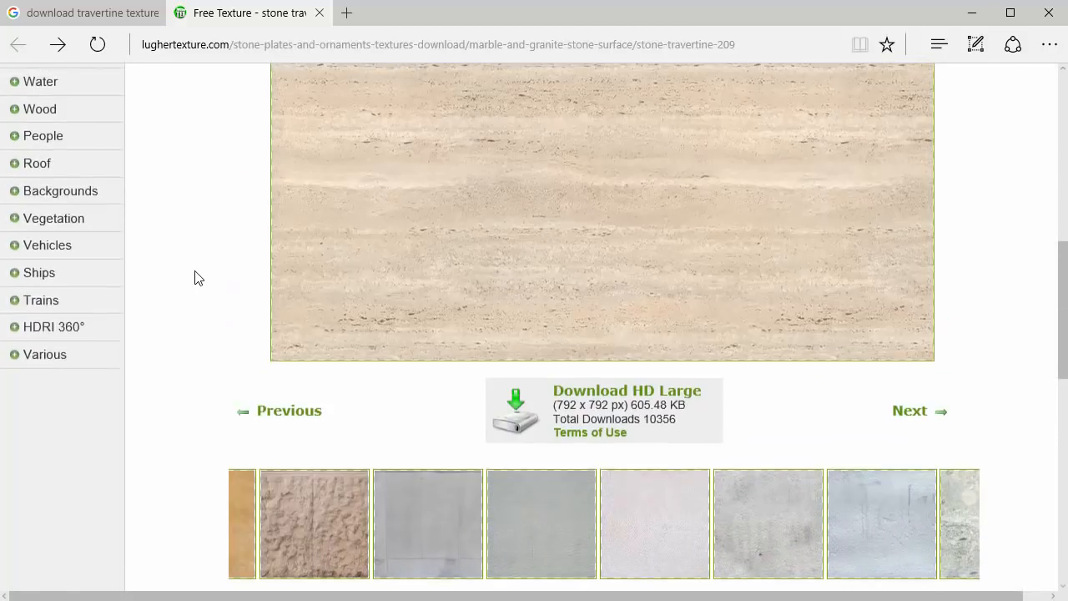
pyautogui.scroll(2, 158, 254)
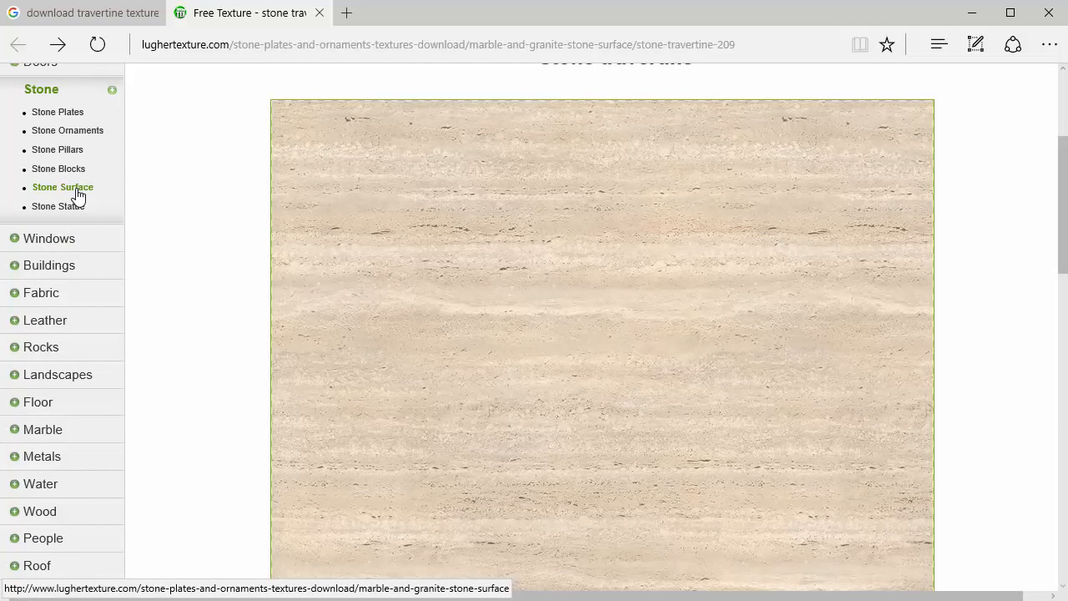
# - Open the Stone Blocks category and look through its block wall textures for a suitable travertine pattern
pyautogui.click(50, 171)
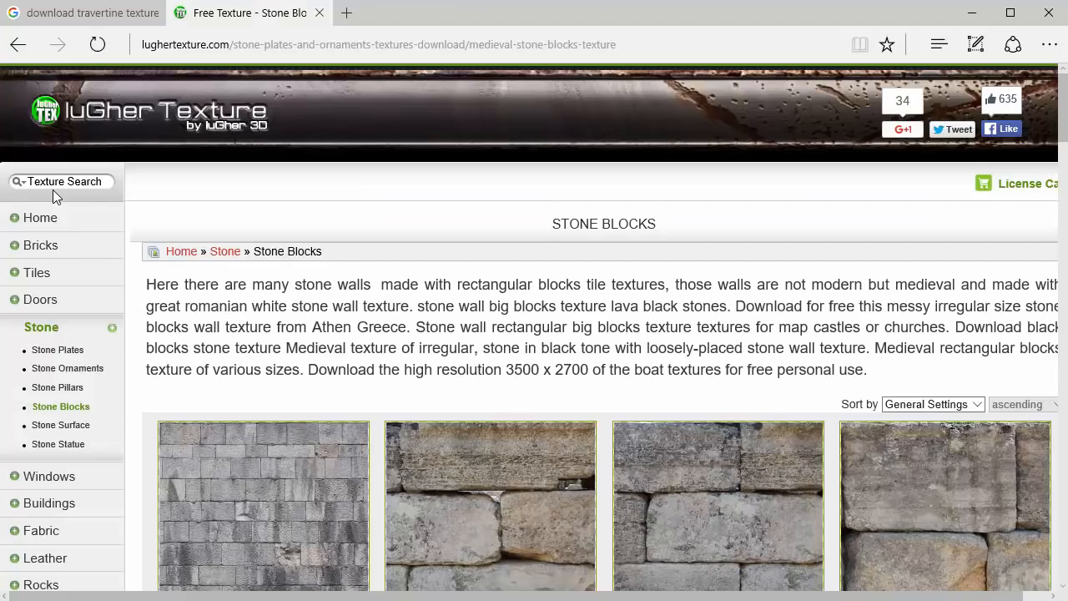
pyautogui.scroll(-20, 288, 325)
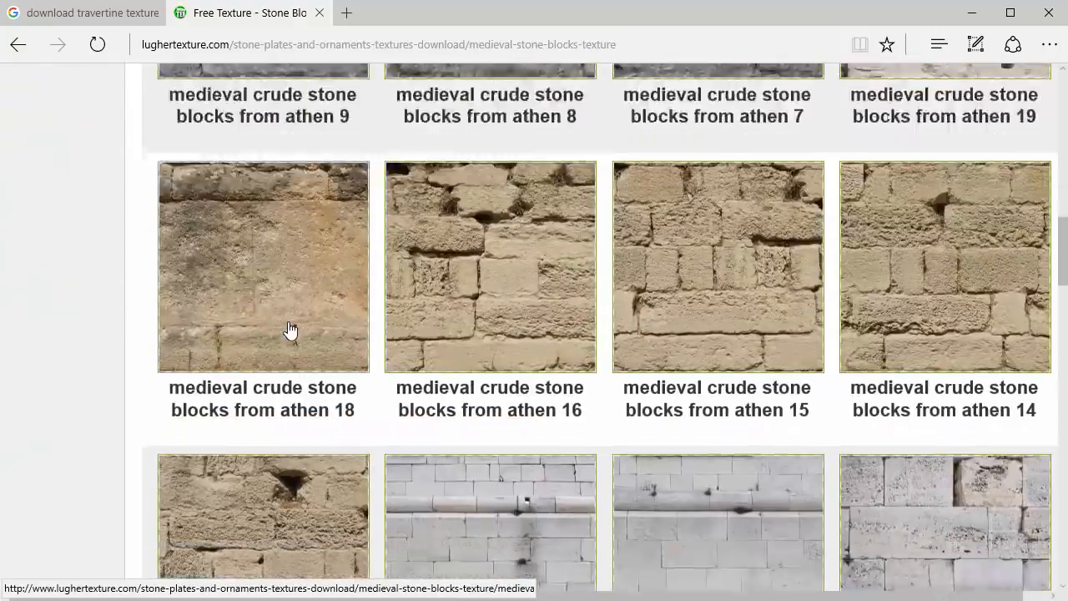
pyautogui.scroll(-6, 289, 332)
pyautogui.scroll(3, 289, 329)
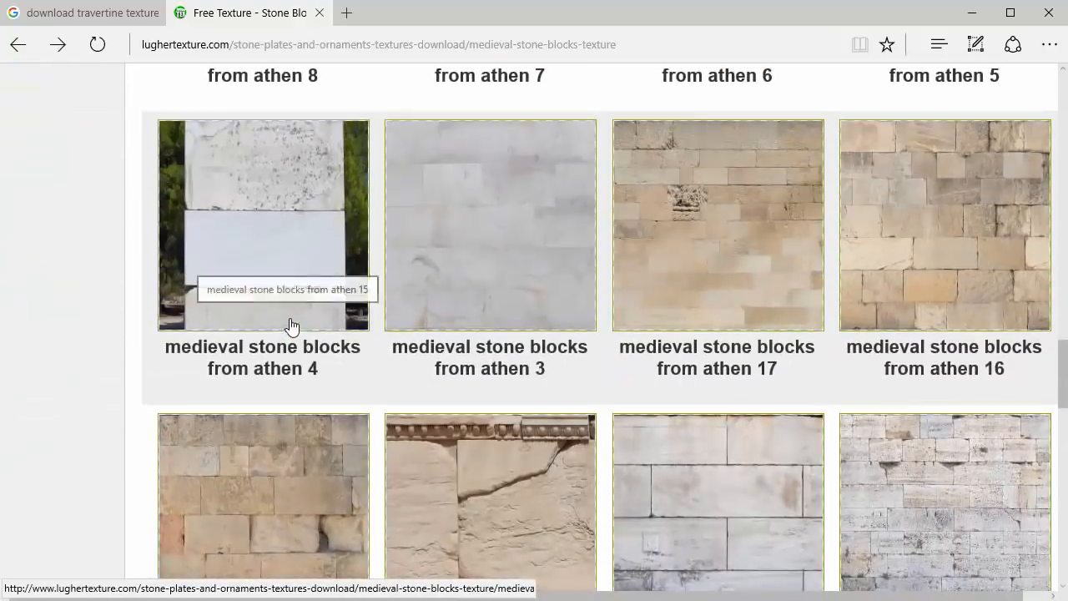
pyautogui.scroll(-3, 709, 292)
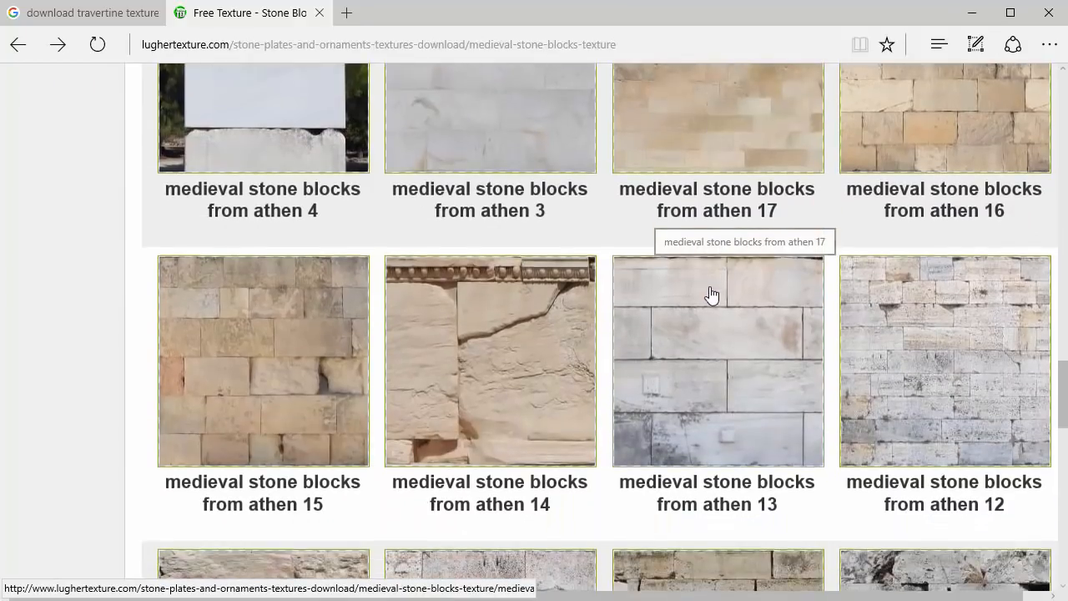
pyautogui.scroll(-12, 705, 322)
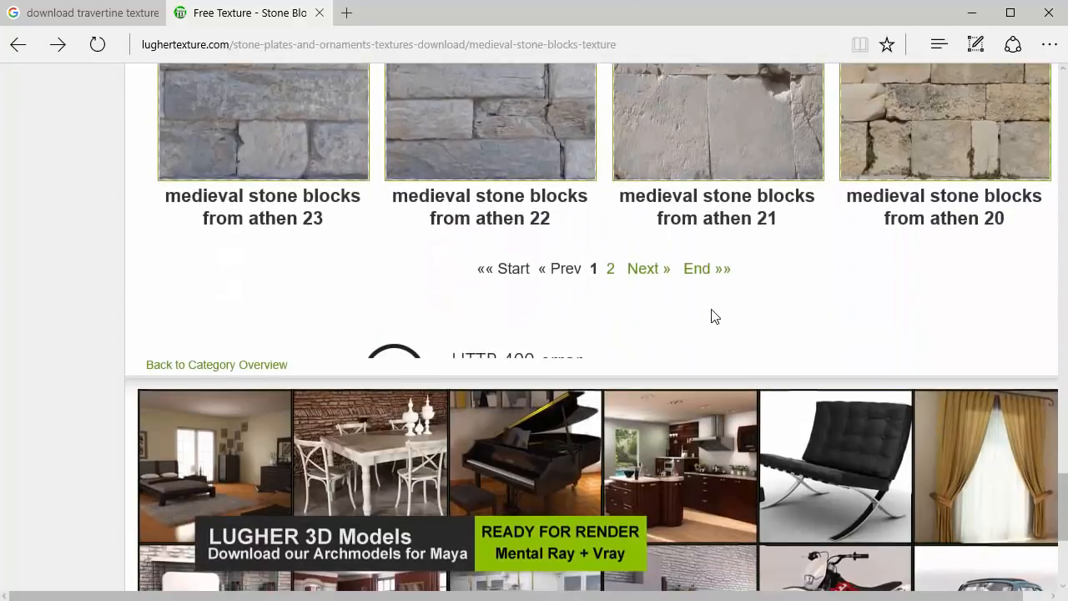
pyautogui.scroll(20, 711, 309)
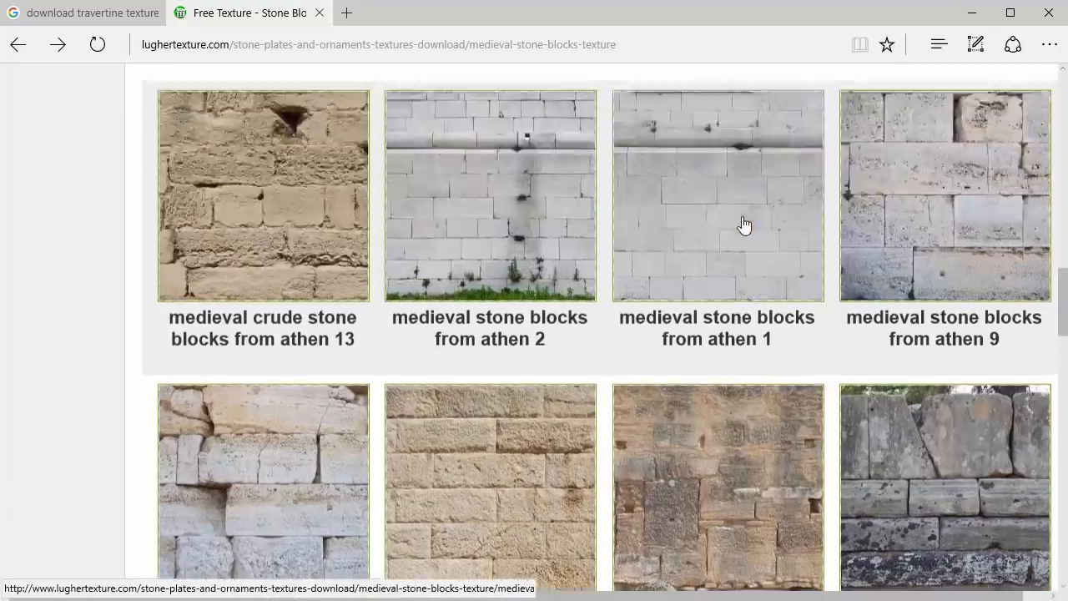
pyautogui.scroll(8, 754, 254)
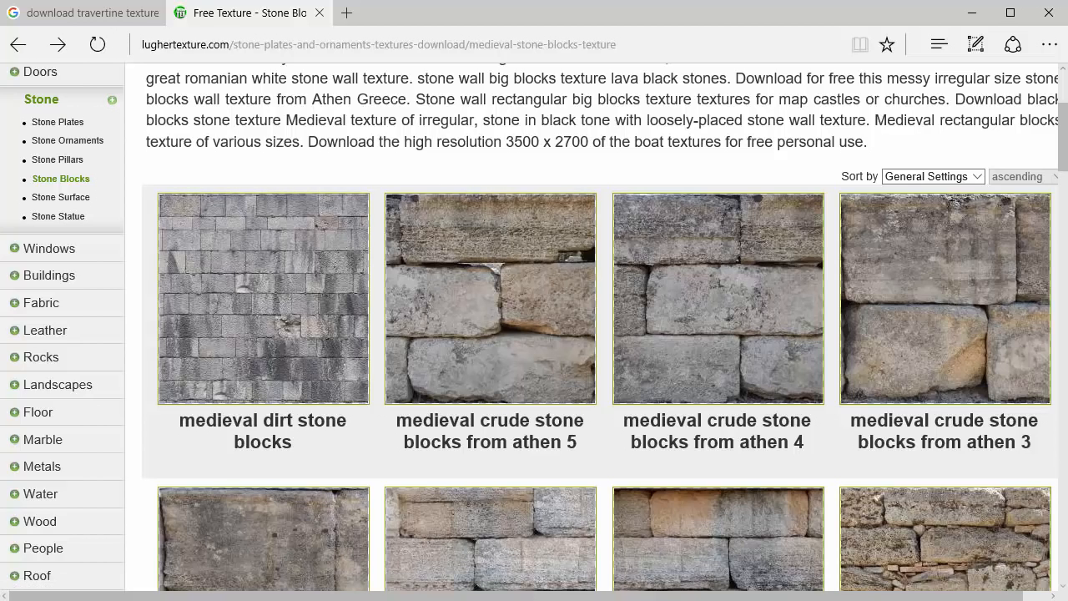
pyautogui.hotkey('alt', 'Tab')
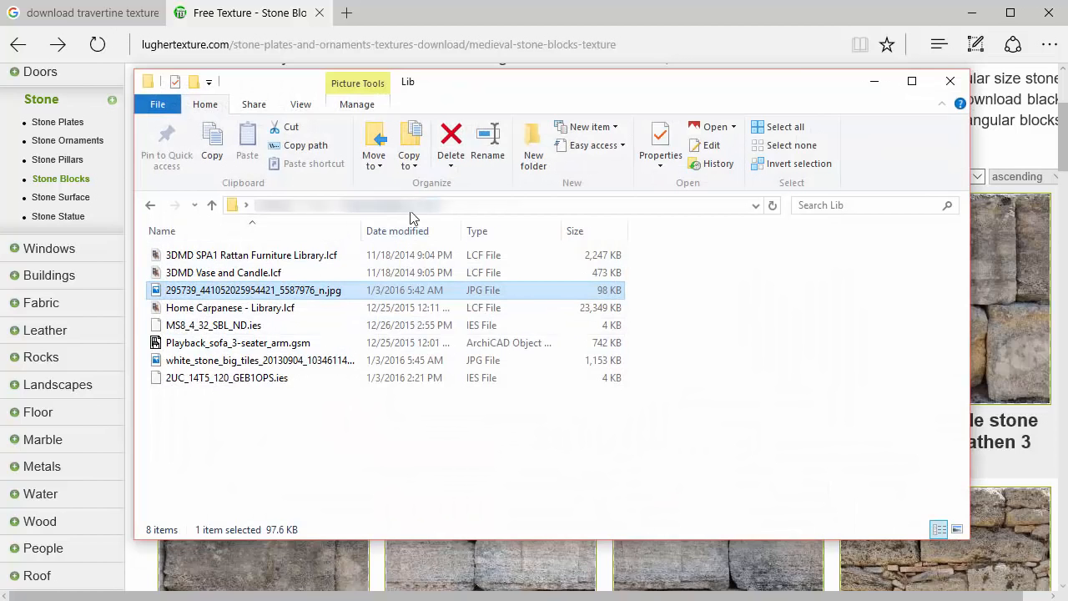
pyautogui.doubleClick(234, 291)
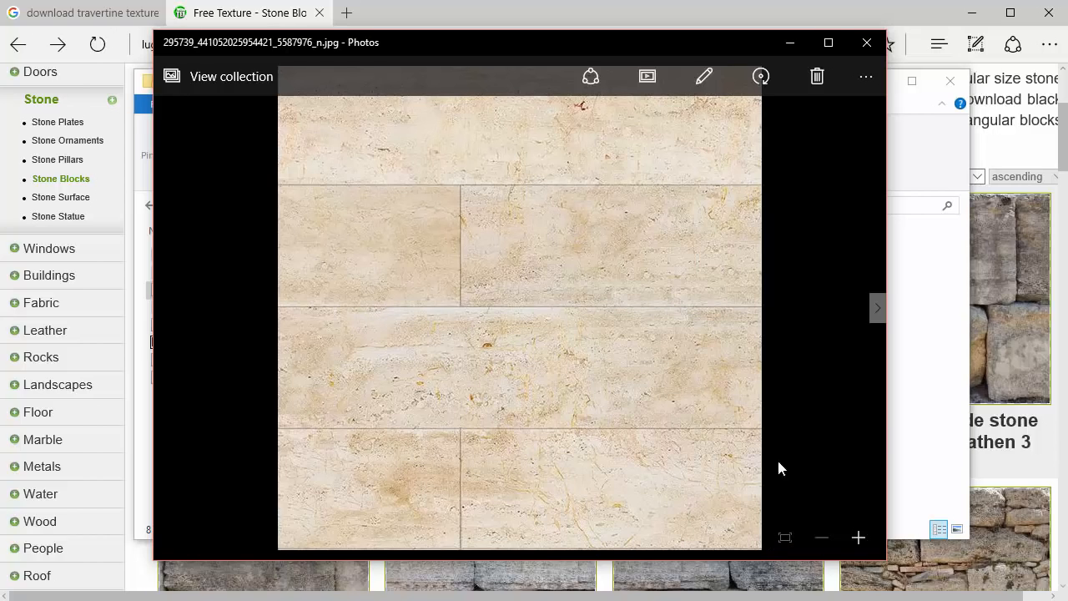
pyautogui.click(792, 44)
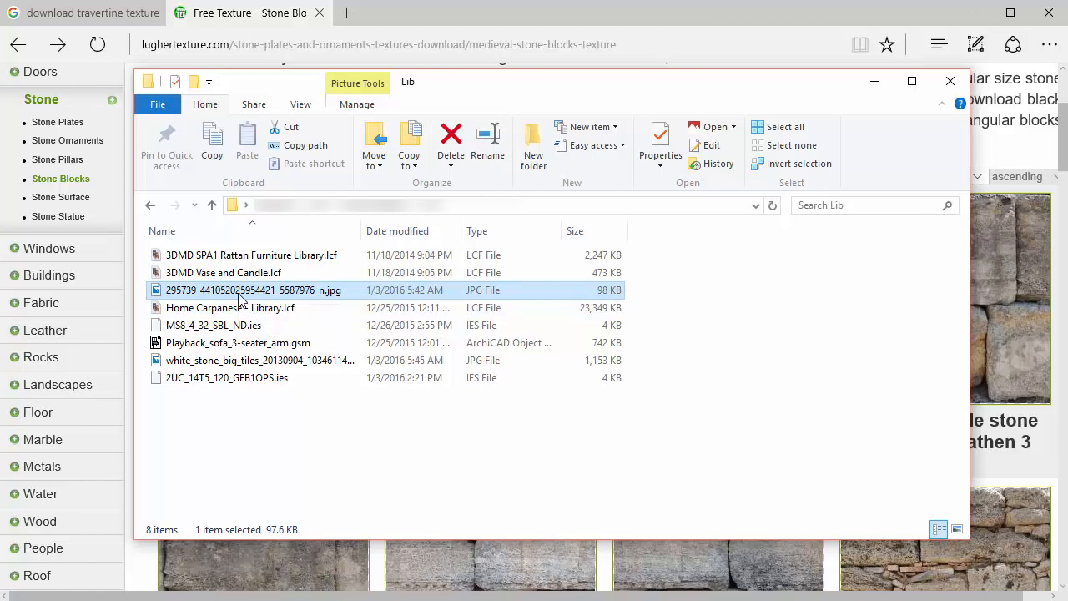
pyautogui.doubleClick(242, 294)
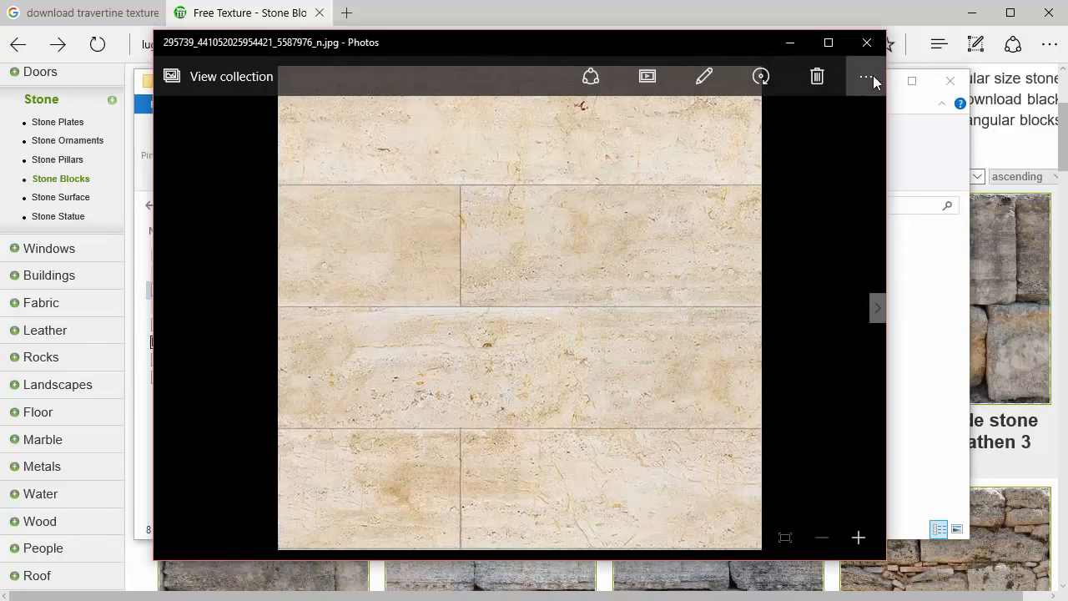
pyautogui.click(871, 77)
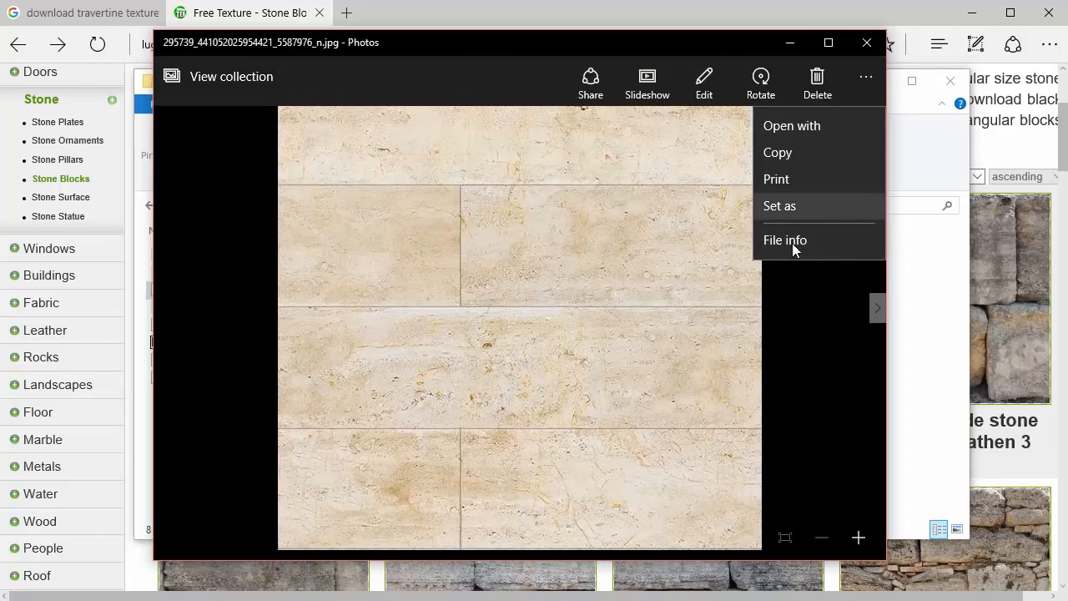
pyautogui.click(785, 240)
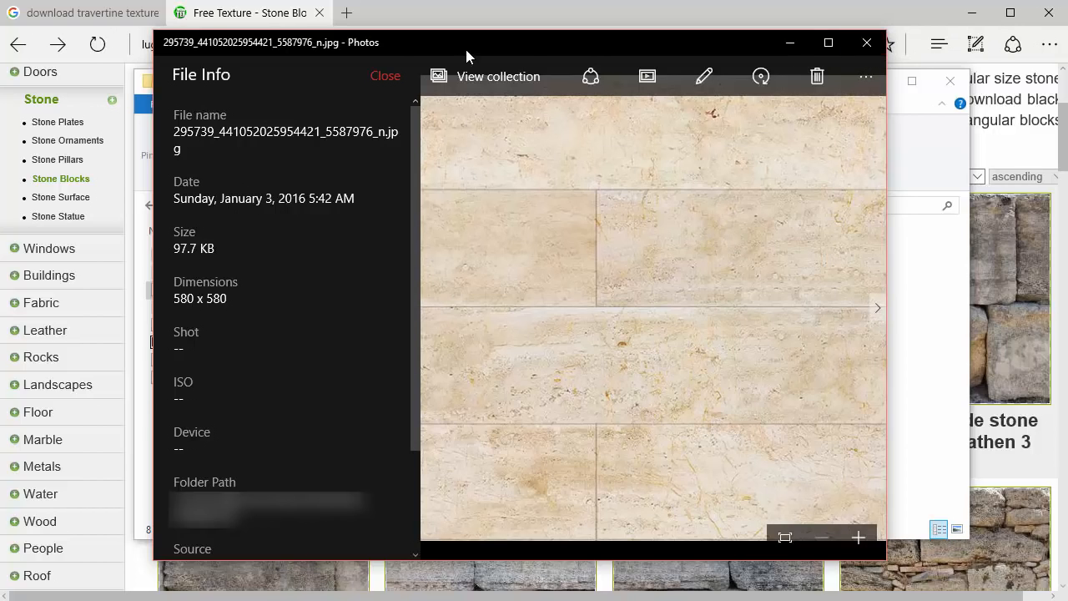
pyautogui.click(375, 79)
pyautogui.click(876, 42)
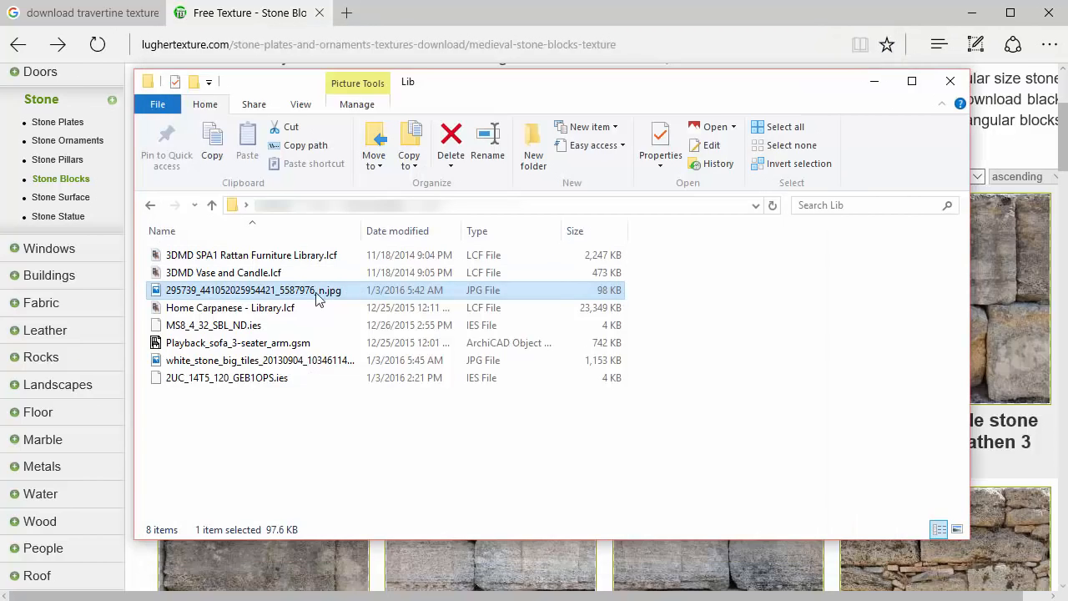
# - Open white_stone_big_tiles_20130904_1034611469.jpg from the Lib folder and show its file info to check the dimensions
pyautogui.doubleClick(227, 360)
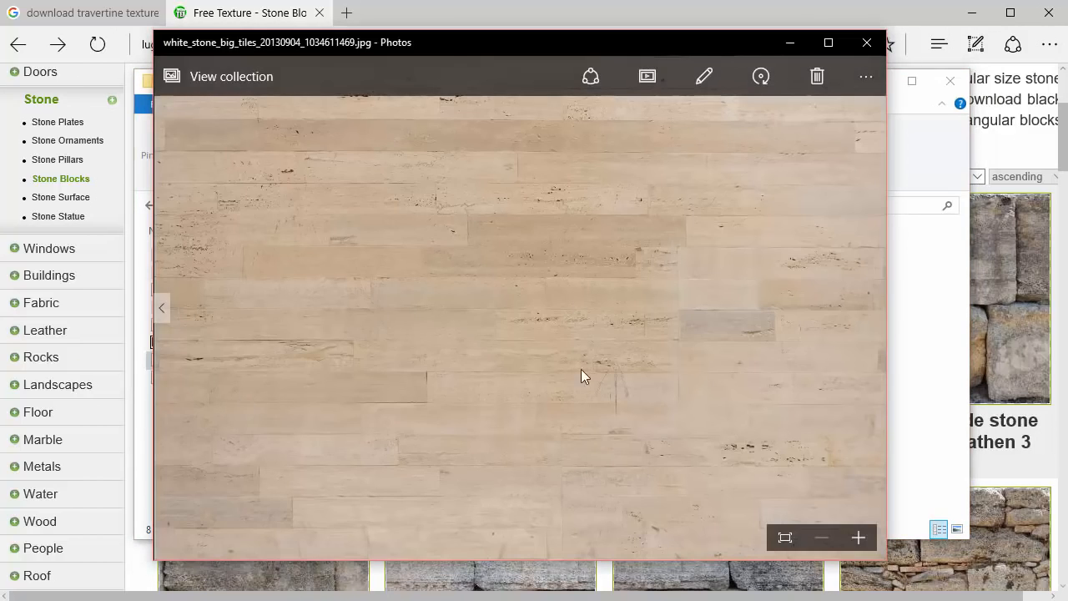
pyautogui.click(866, 76)
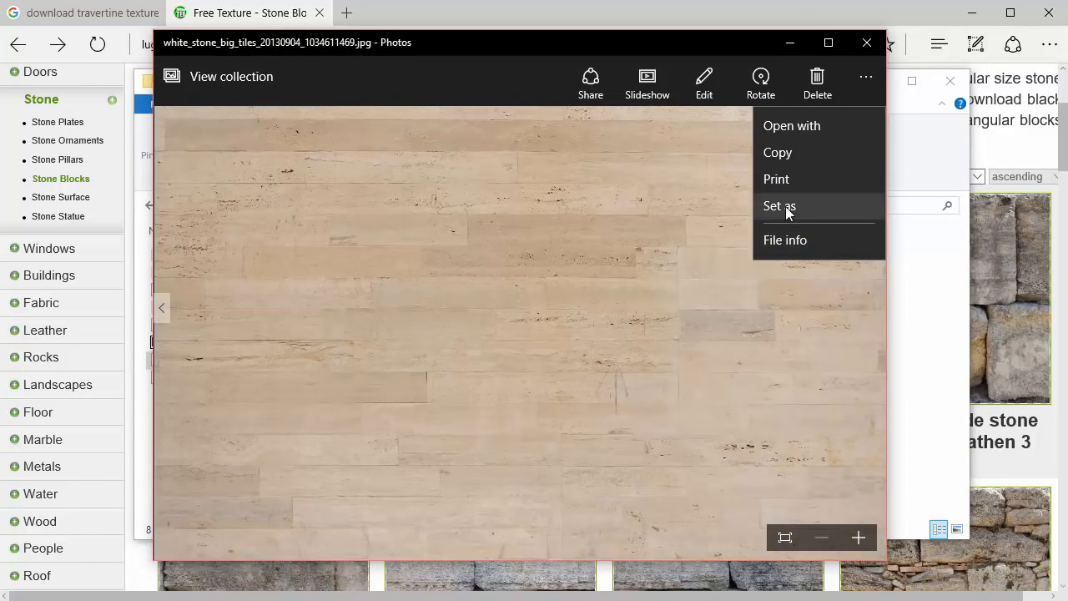
pyautogui.click(785, 240)
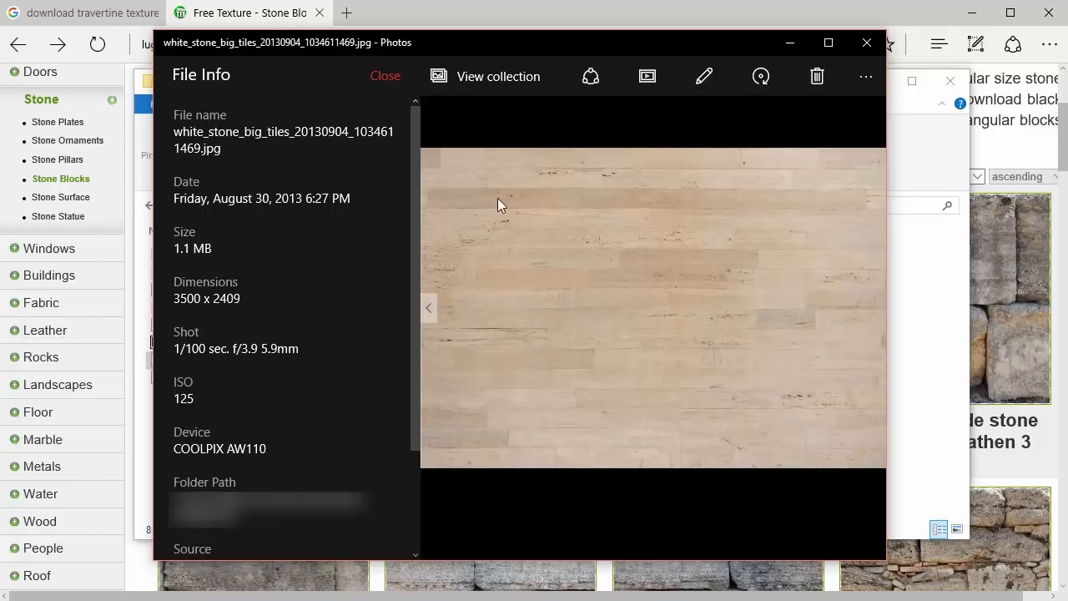
# - Close the file info and, back in ArchiCAD, load white_stone_big_tiles_20130904_1034611469.jpg from the Lib folder as the Color channel's image texture
pyautogui.click(380, 76)
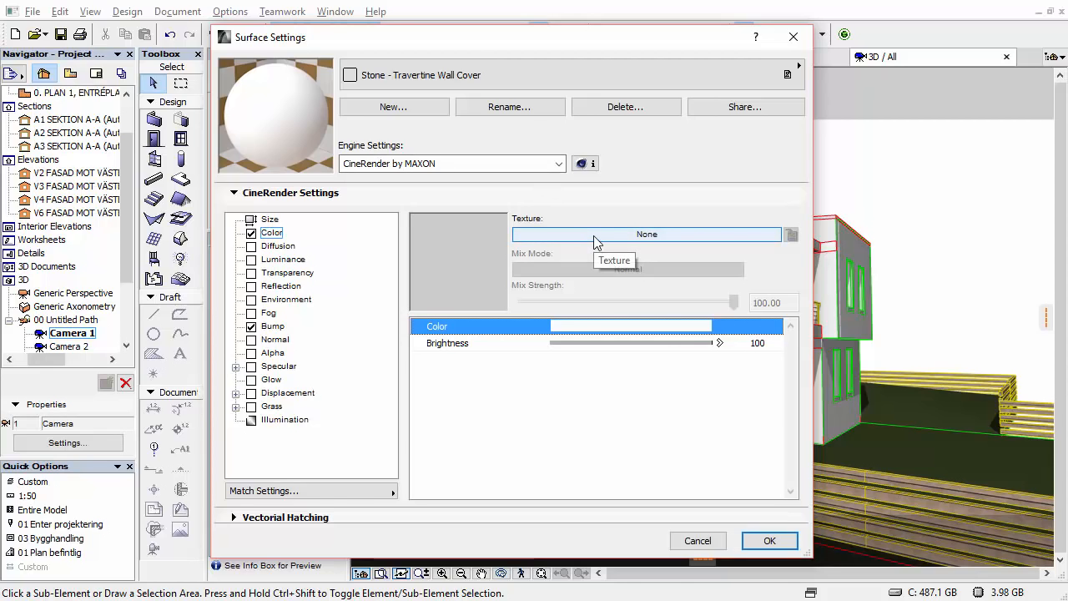
pyautogui.click(658, 235)
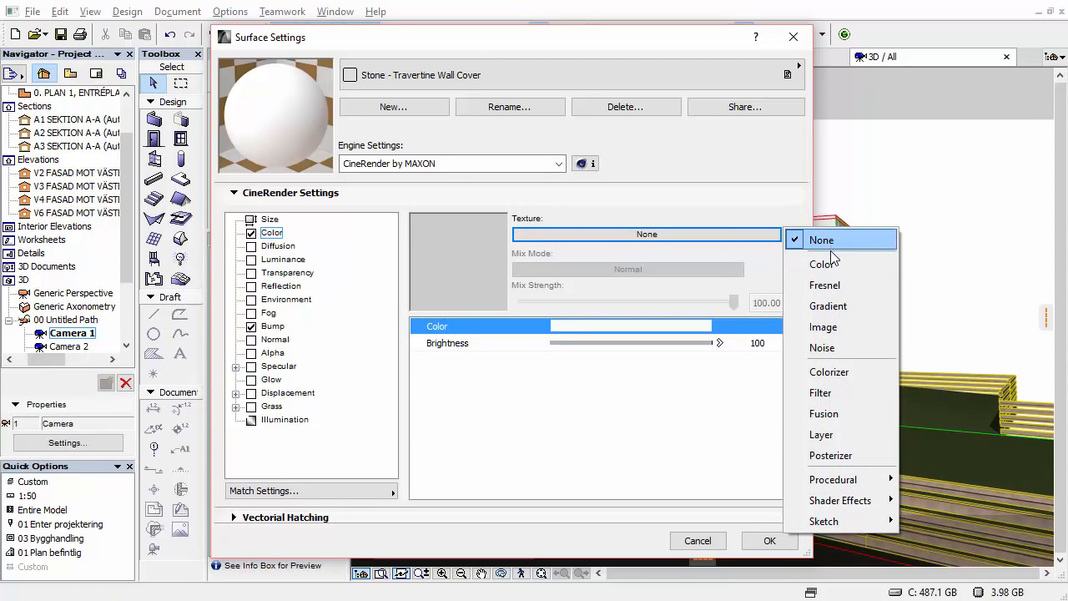
pyautogui.click(854, 328)
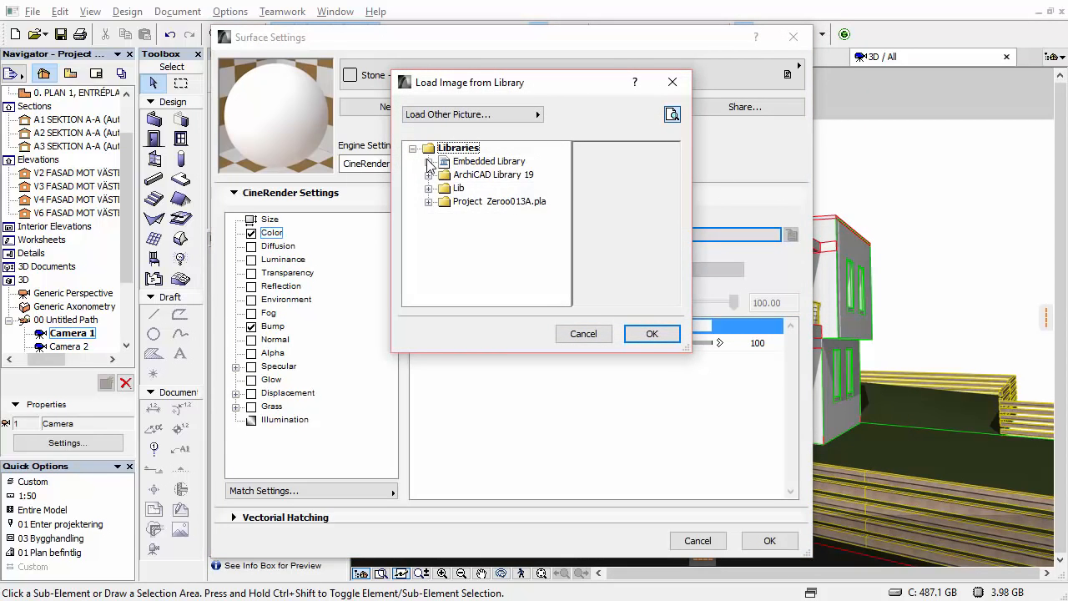
pyautogui.click(428, 161)
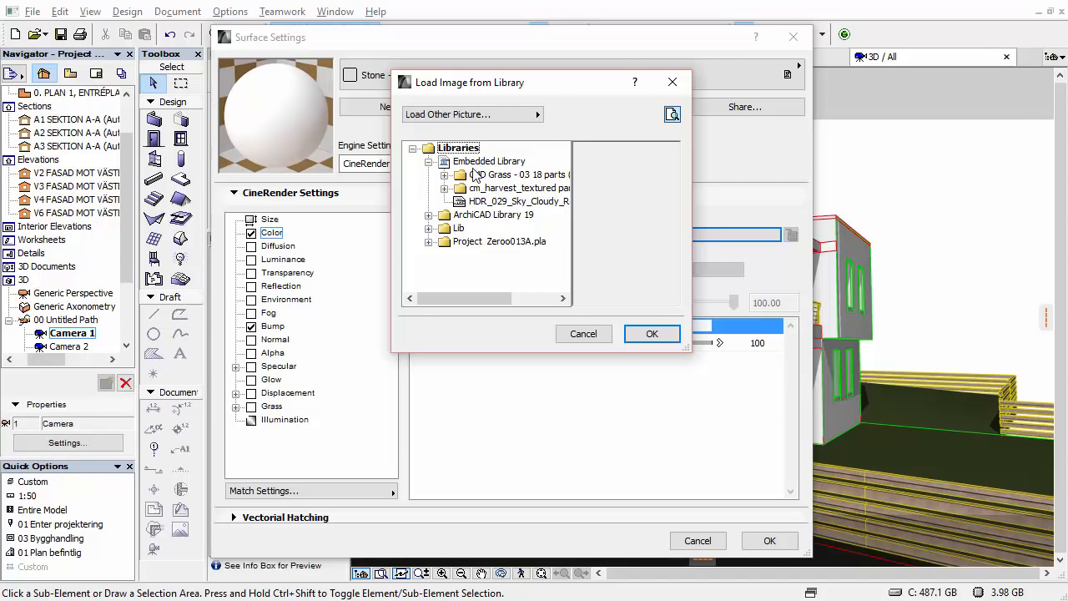
pyautogui.click(474, 216)
pyautogui.click(428, 215)
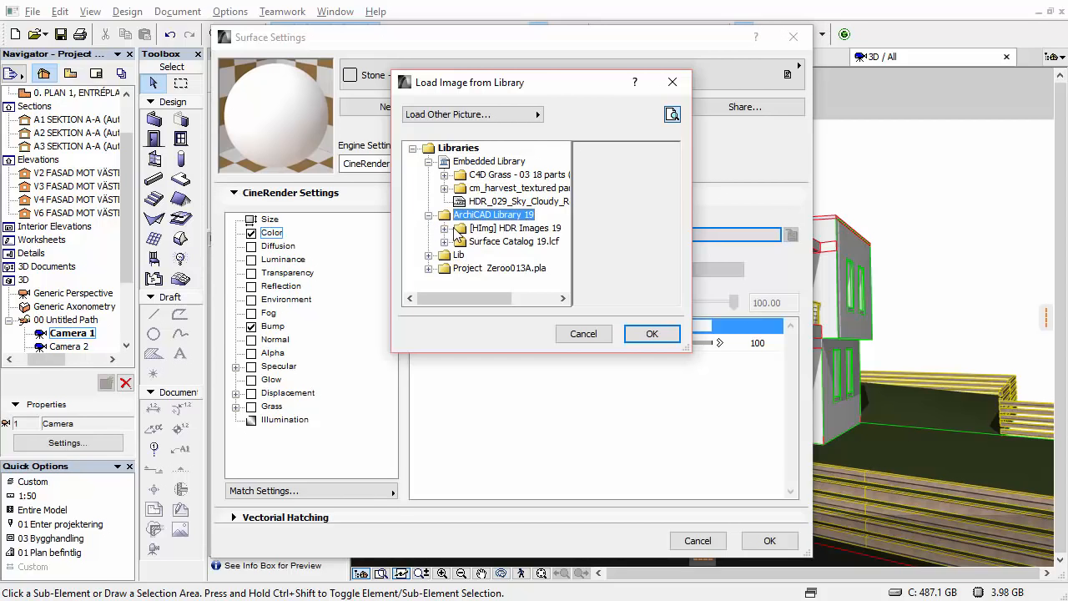
pyautogui.click(538, 114)
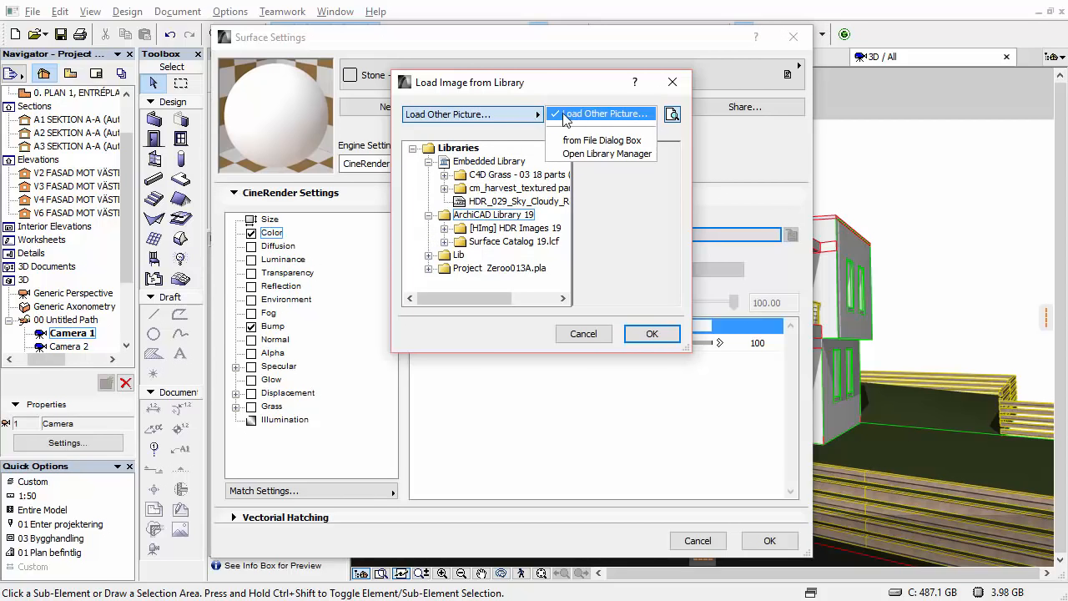
pyautogui.click(584, 142)
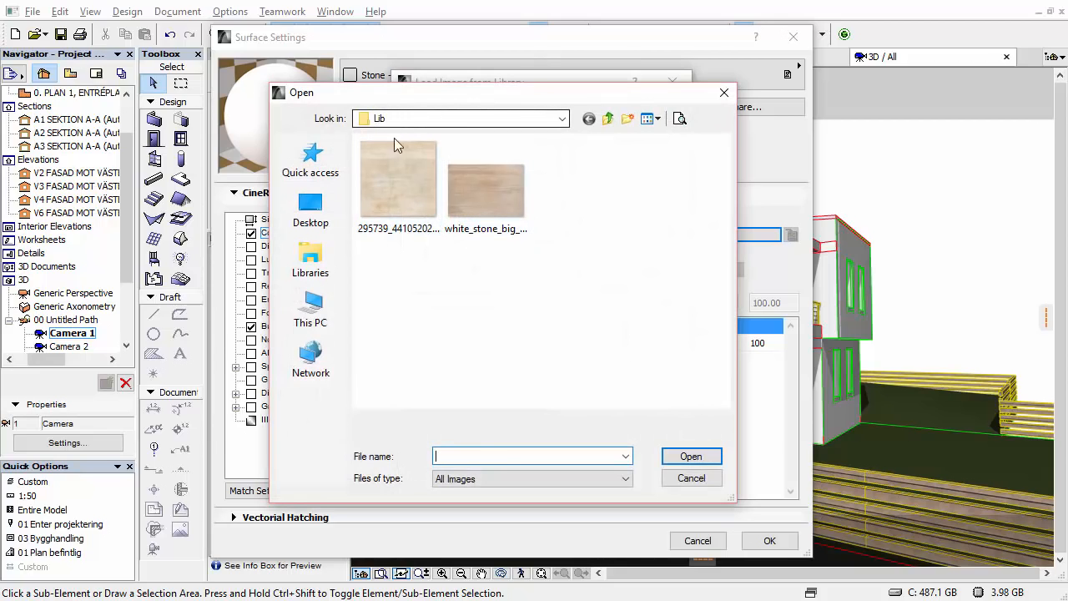
pyautogui.click(398, 181)
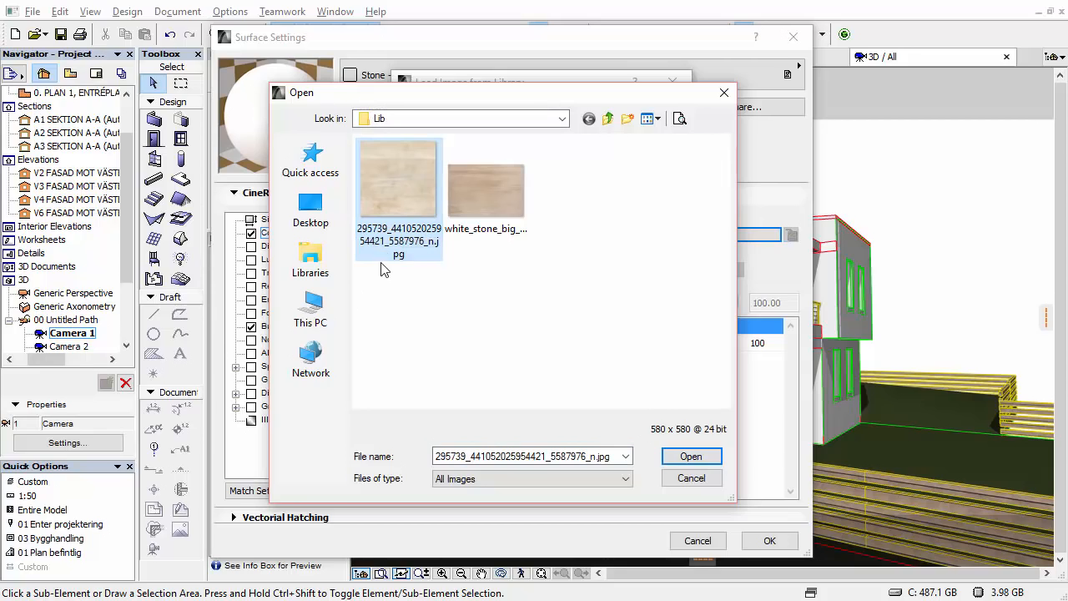
pyautogui.click(477, 205)
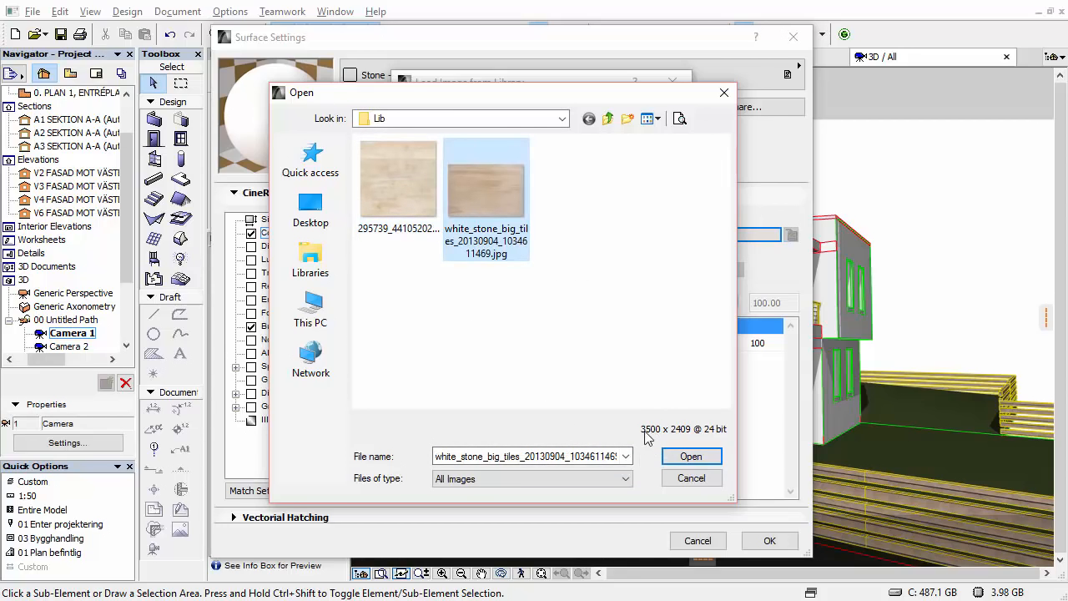
pyautogui.click(689, 457)
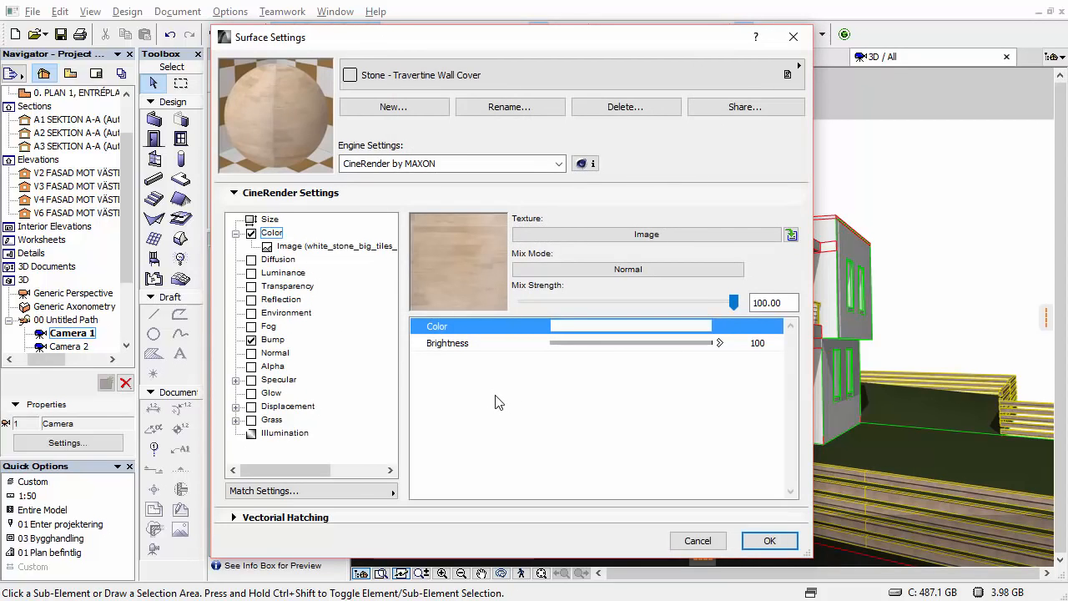
# - Show the Bump channel's settings, switch to File Explorer and inspect the joints and pores of white_stone_big_tiles_20130904_1034611469.jpg at full size in Photos
pyautogui.rightClick(276, 108)
pyautogui.click(261, 127)
pyautogui.click(272, 339)
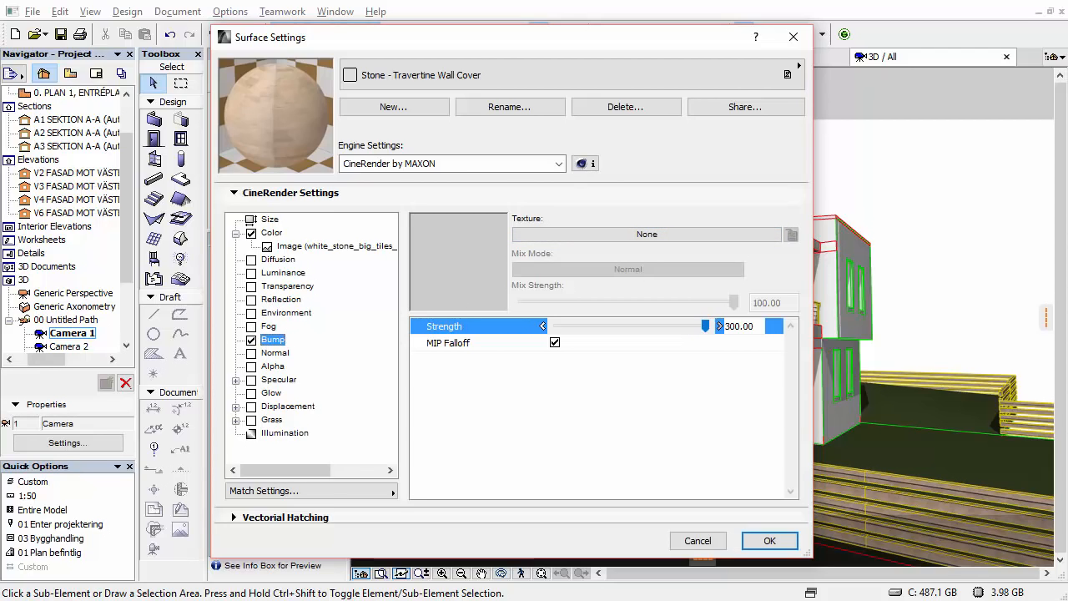
pyautogui.hotkey('alt', 'Tab')
pyautogui.doubleClick(232, 360)
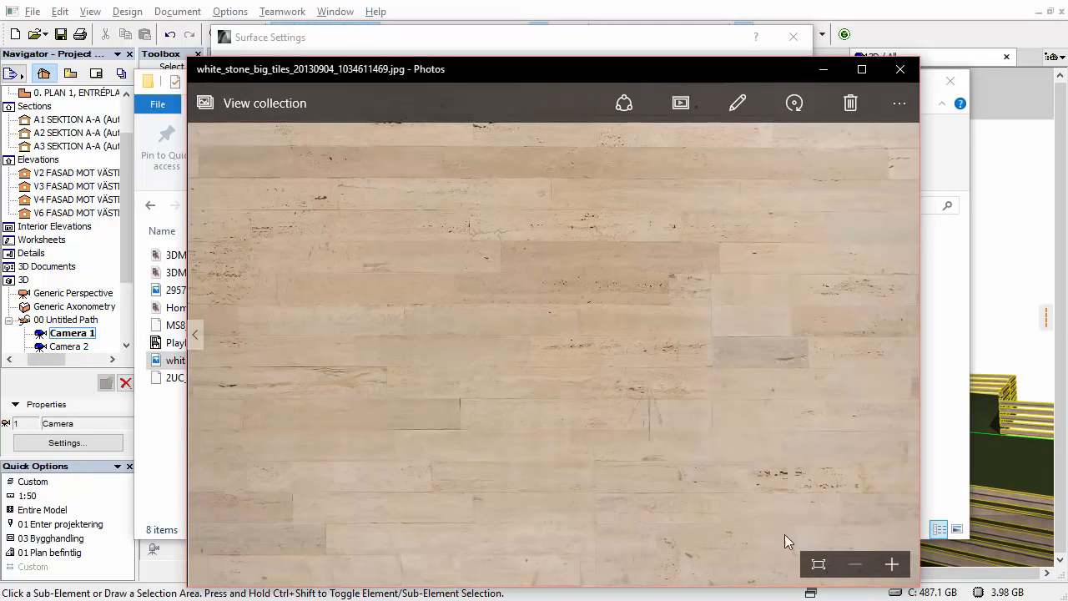
pyautogui.click(818, 564)
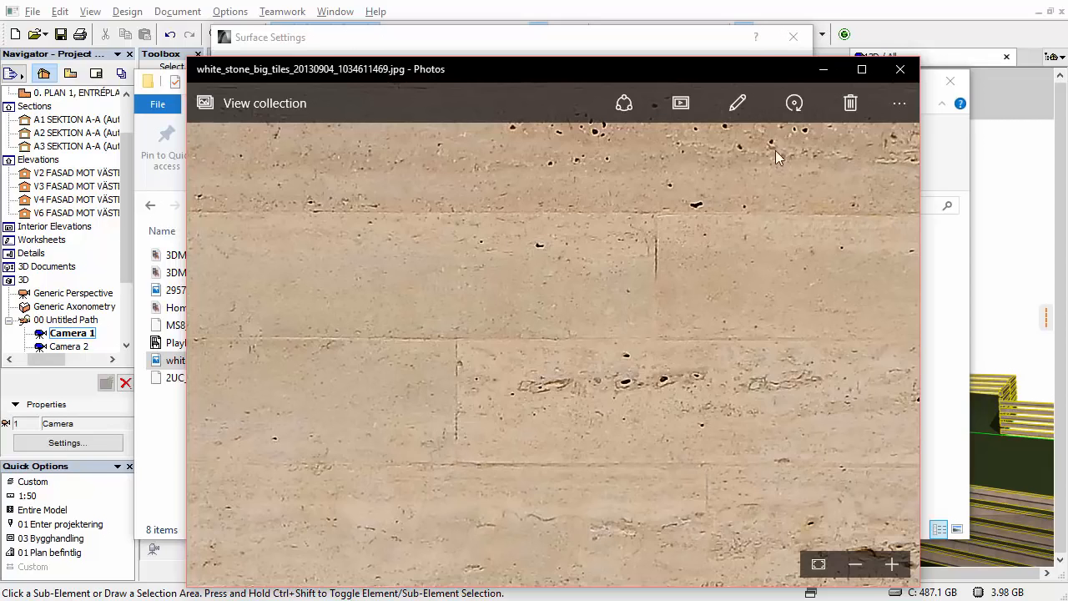
pyautogui.click(917, 37)
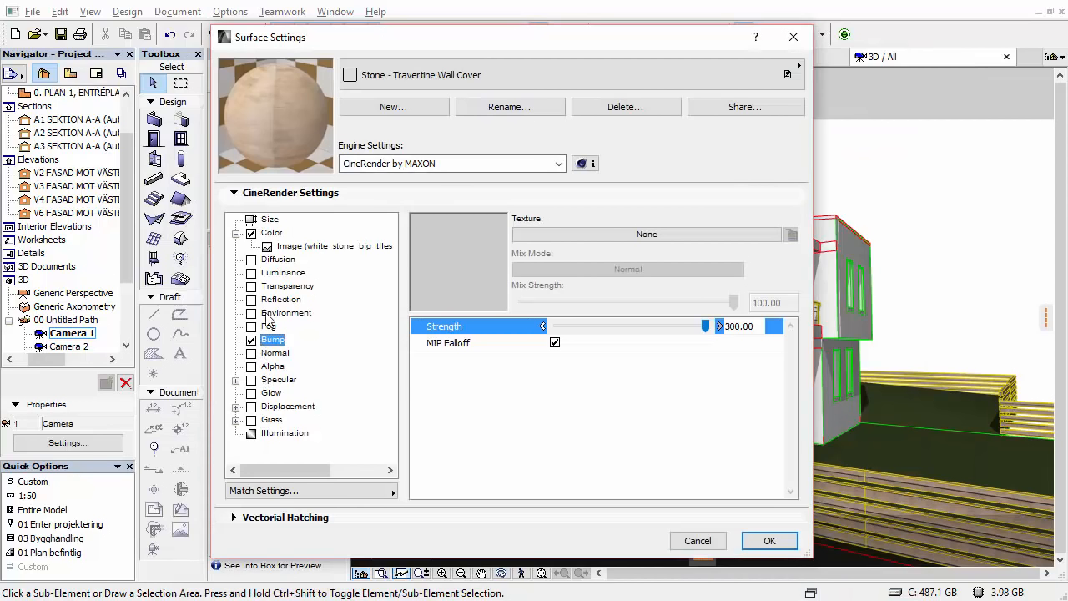
# - Back in ArchiCAD, load white_stone_big_tiles_20130904_1034611469.jpg from the Lib library as the Bump channel's image texture
pyautogui.click(611, 236)
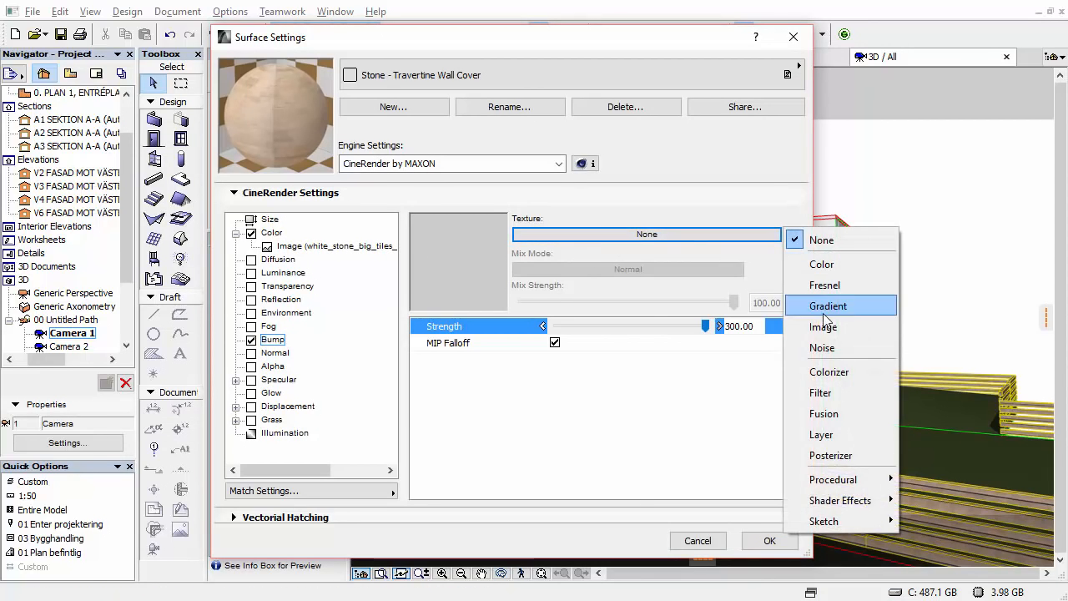
pyautogui.click(647, 237)
pyautogui.click(647, 236)
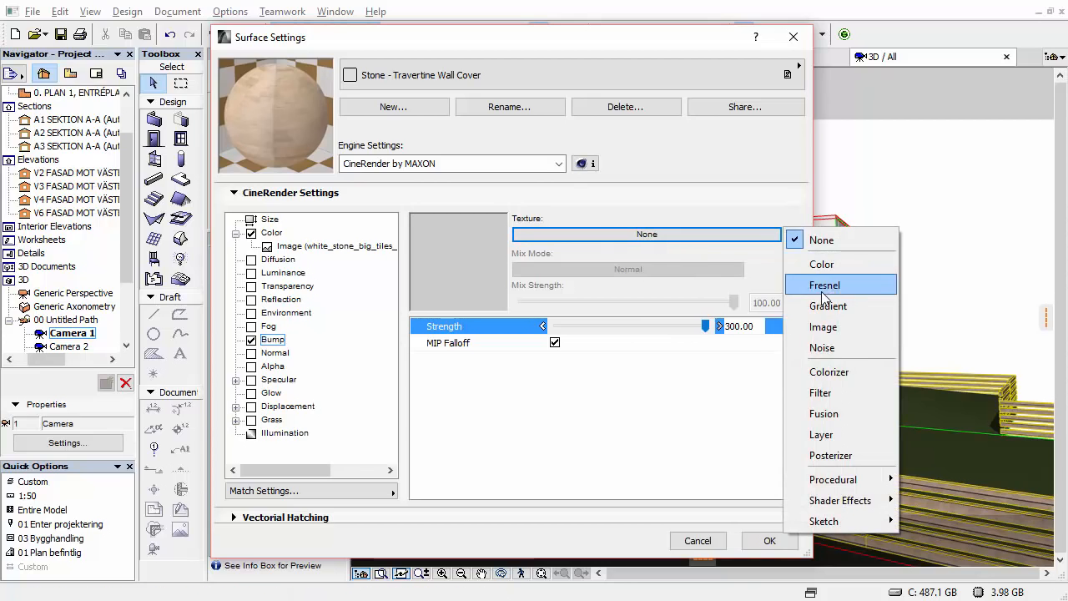
pyautogui.click(818, 327)
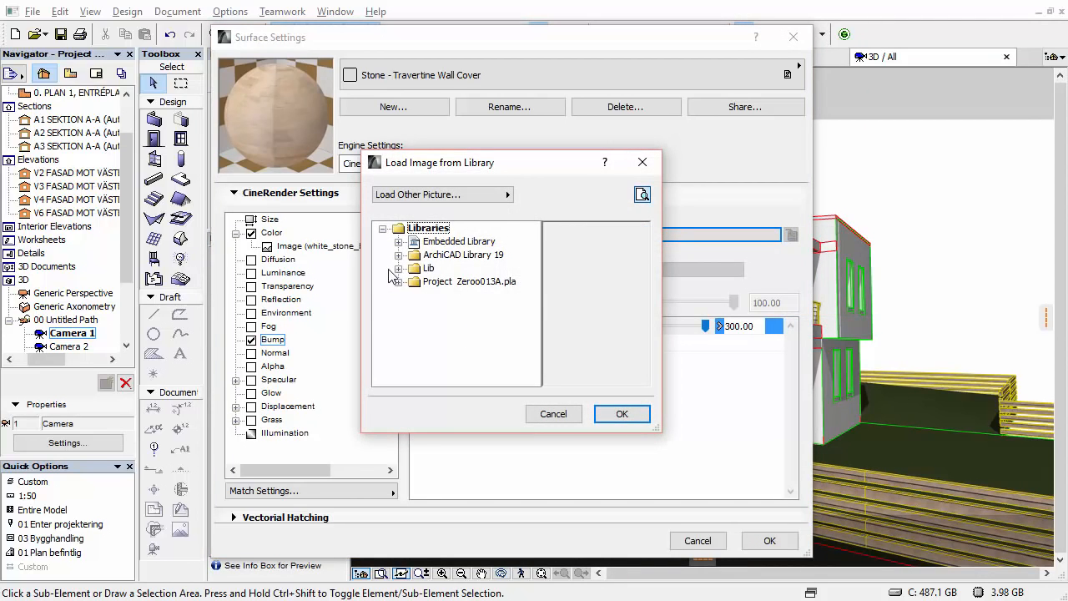
pyautogui.click(398, 268)
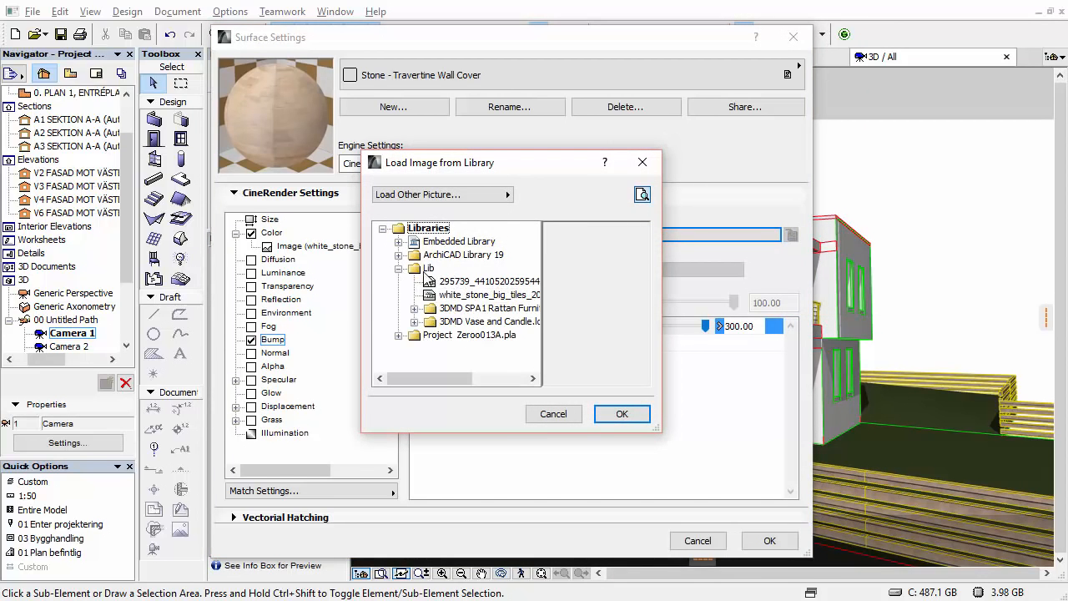
pyautogui.click(448, 284)
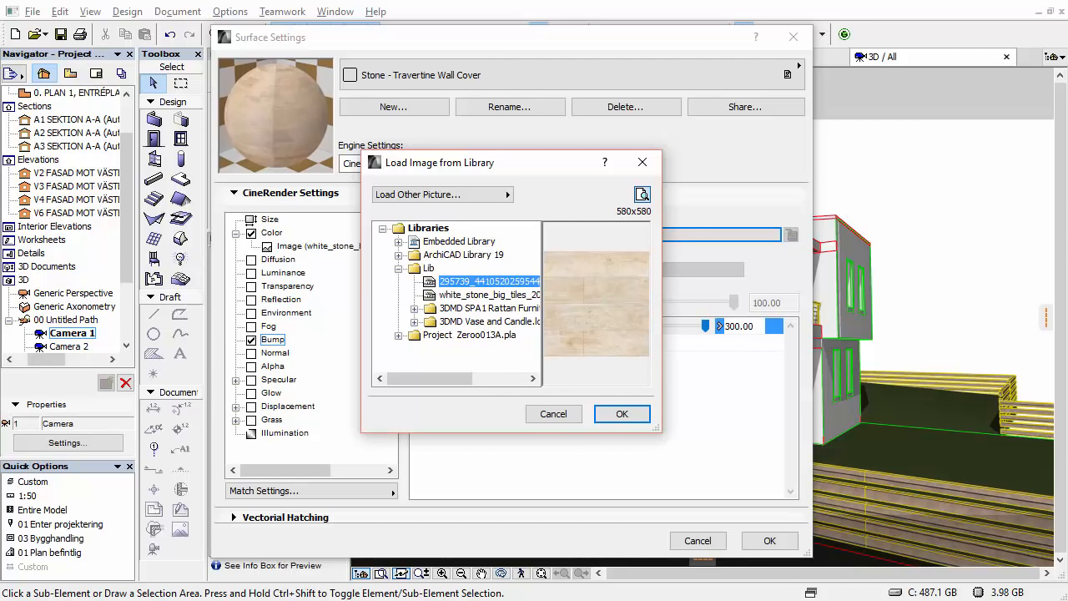
pyautogui.hotkey('alt', 'Tab')
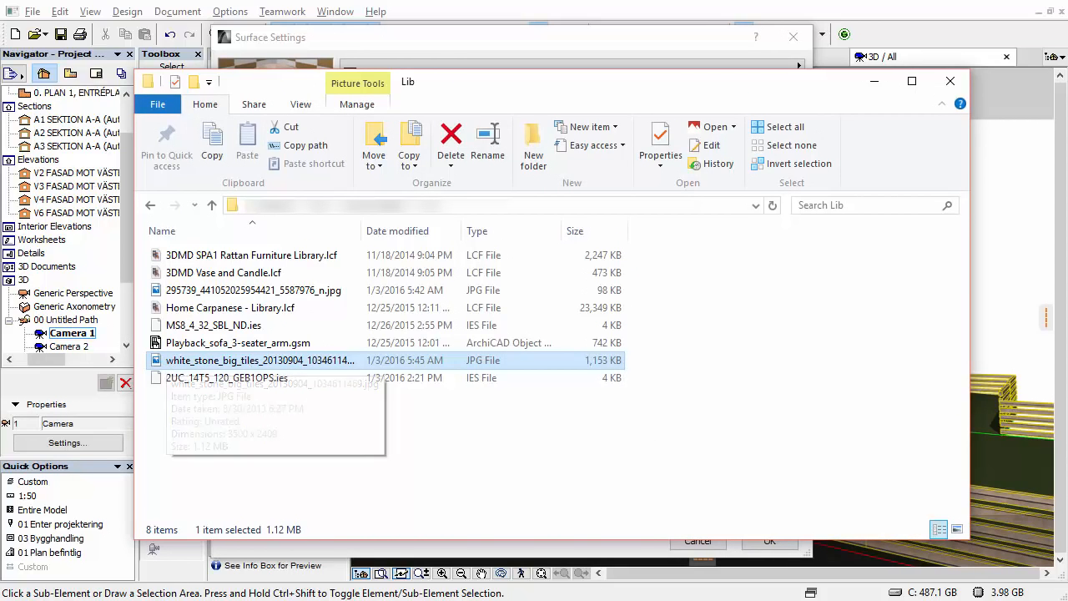
pyautogui.hotkey('alt', 'Tab')
pyautogui.click(455, 294)
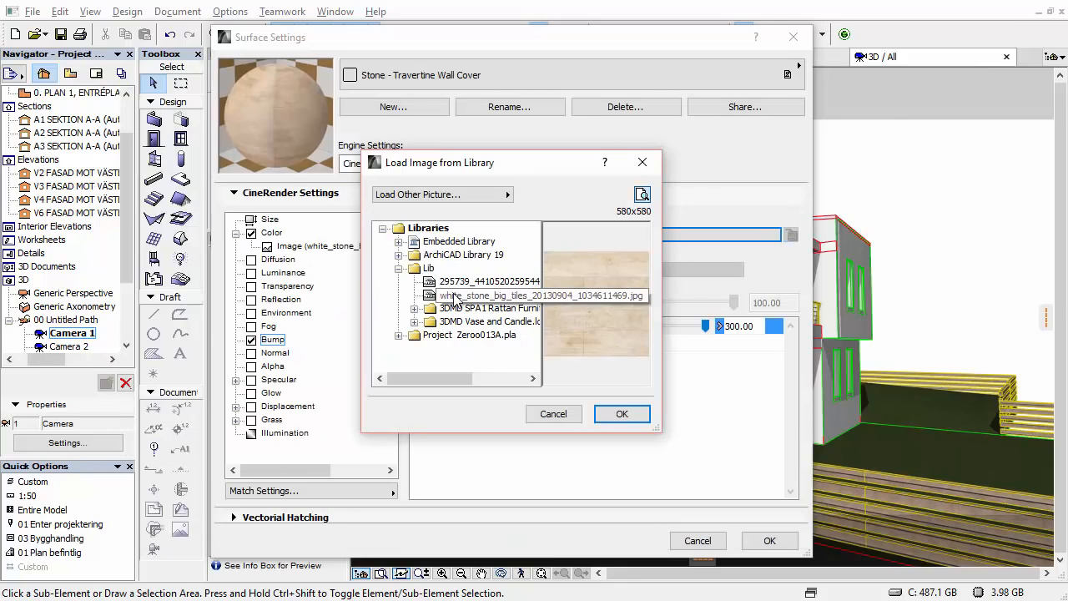
pyautogui.click(628, 415)
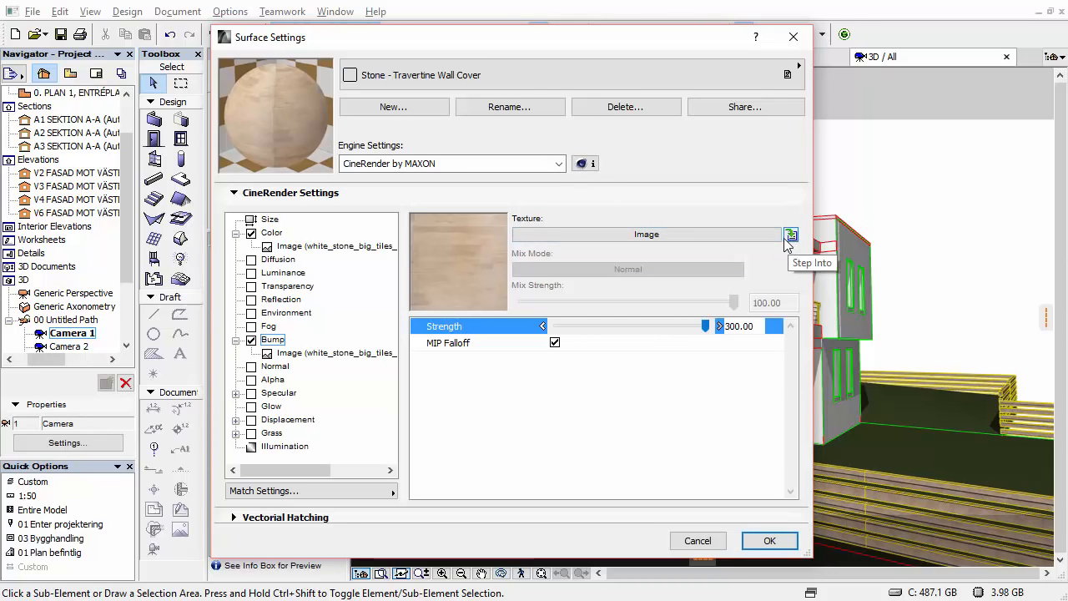
# - Clear the Bump channel's image texture, assign a Layer shader in its place and look into the layer's settings
pyautogui.click(678, 233)
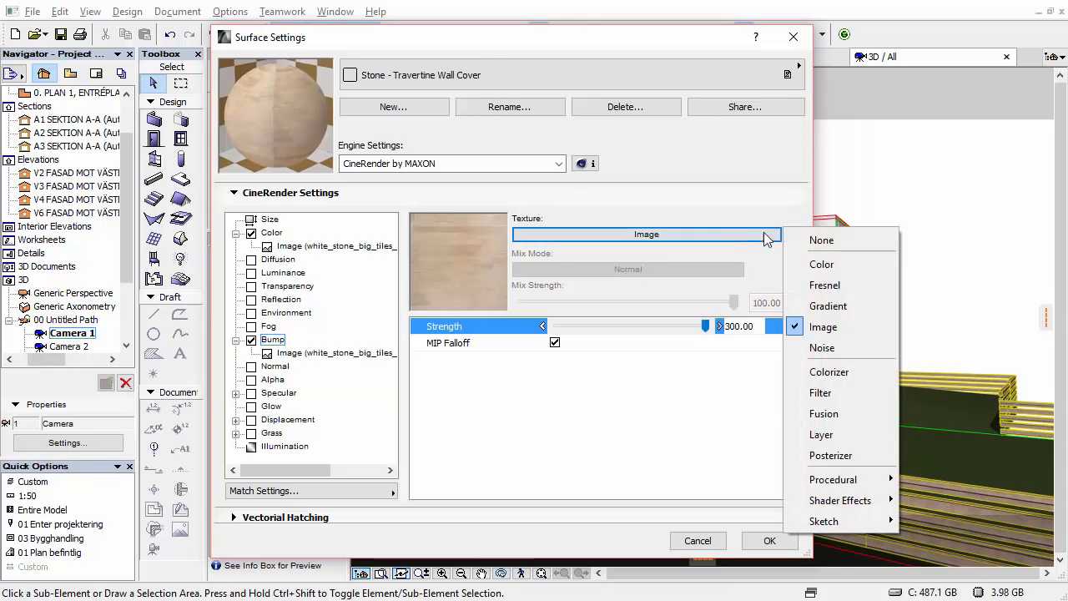
pyautogui.click(822, 238)
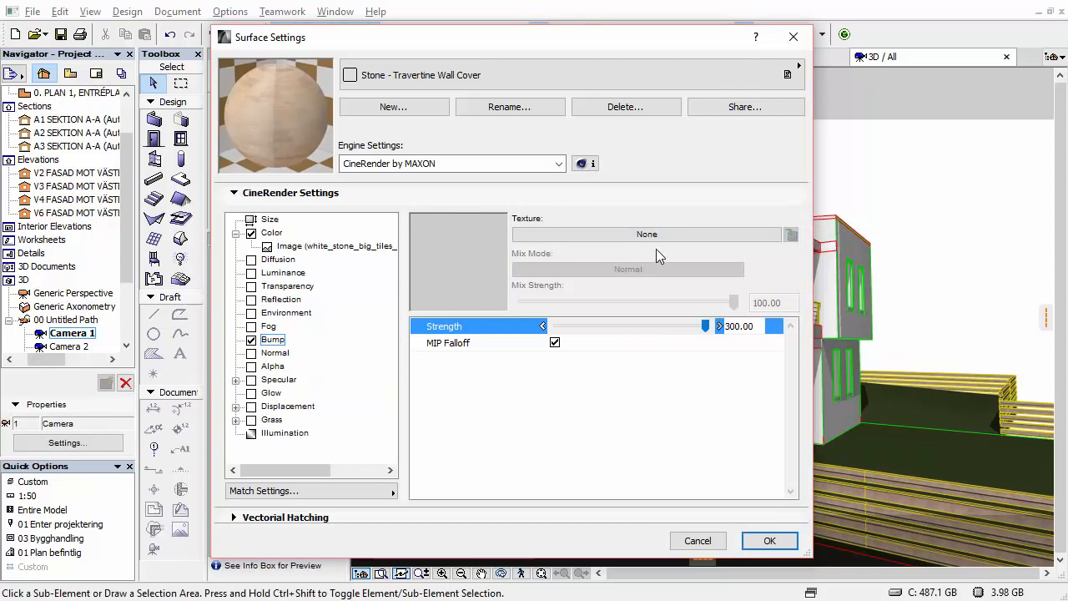
pyautogui.click(664, 236)
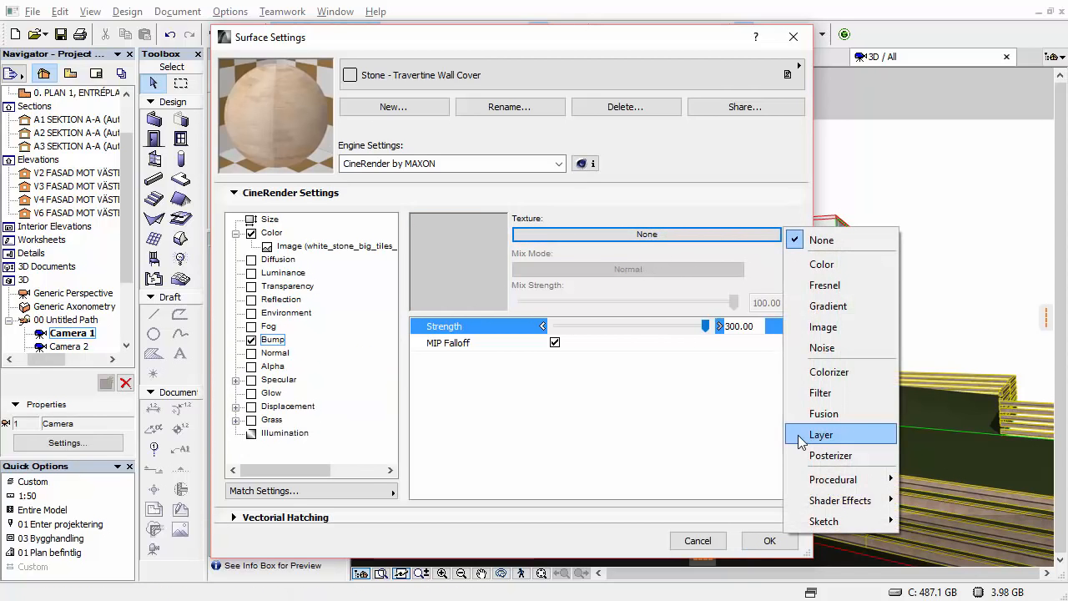
pyautogui.click(801, 435)
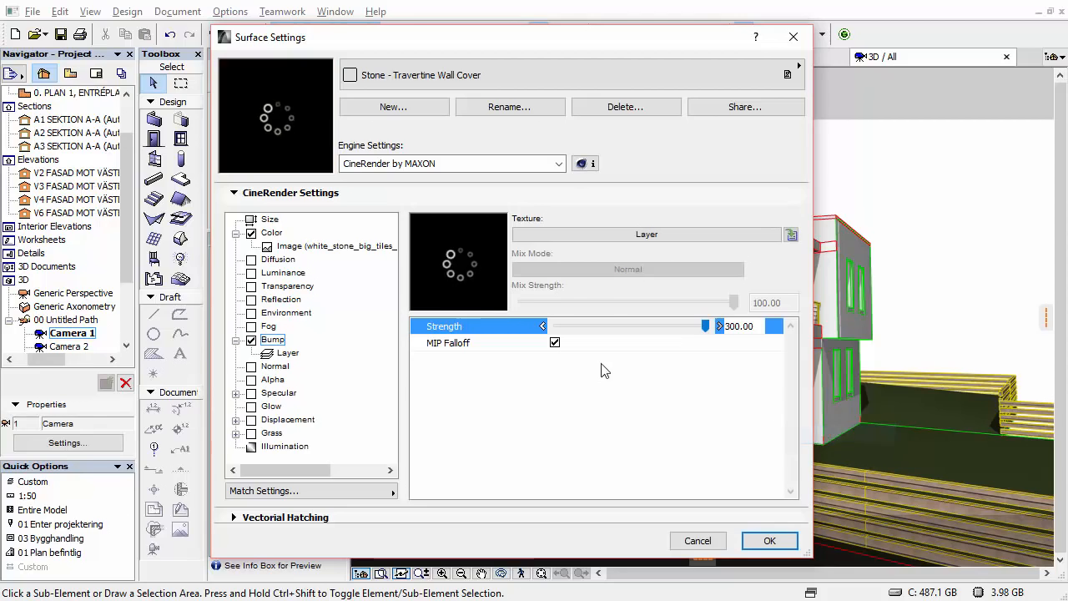
pyautogui.click(608, 235)
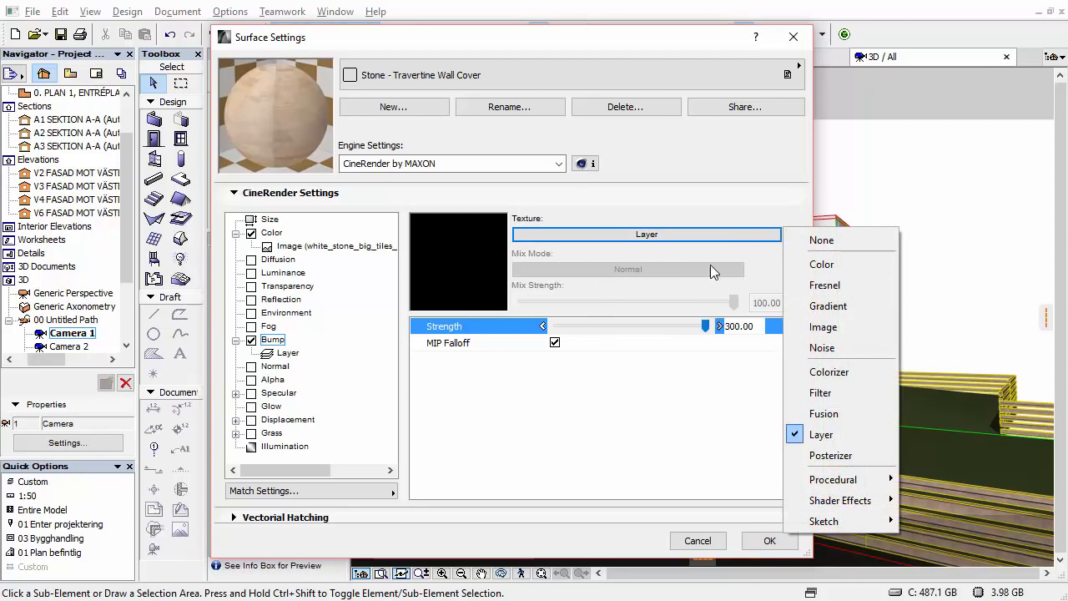
pyautogui.click(730, 217)
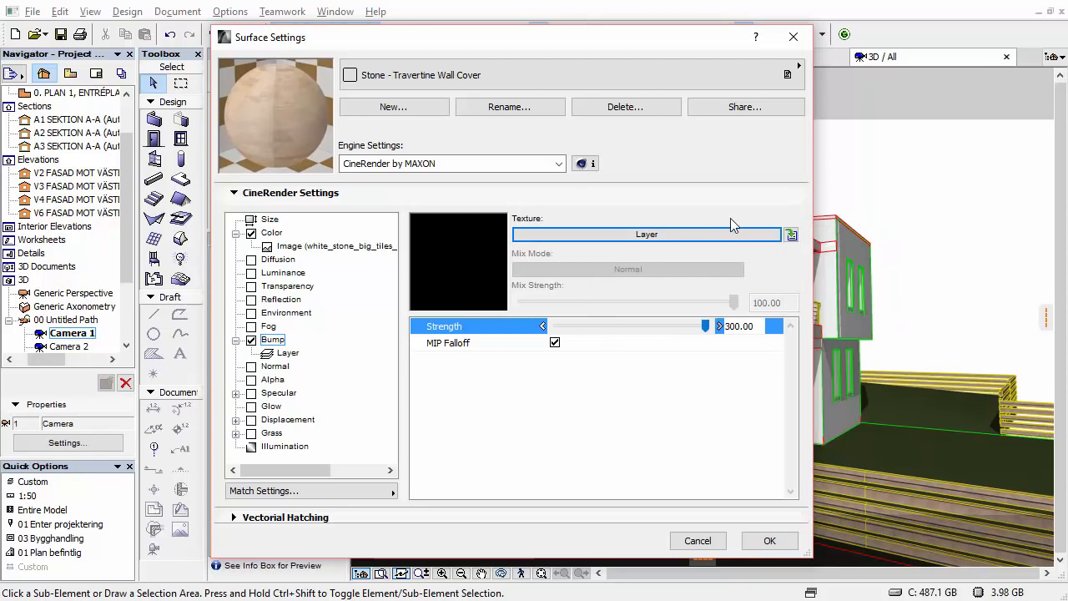
pyautogui.click(791, 236)
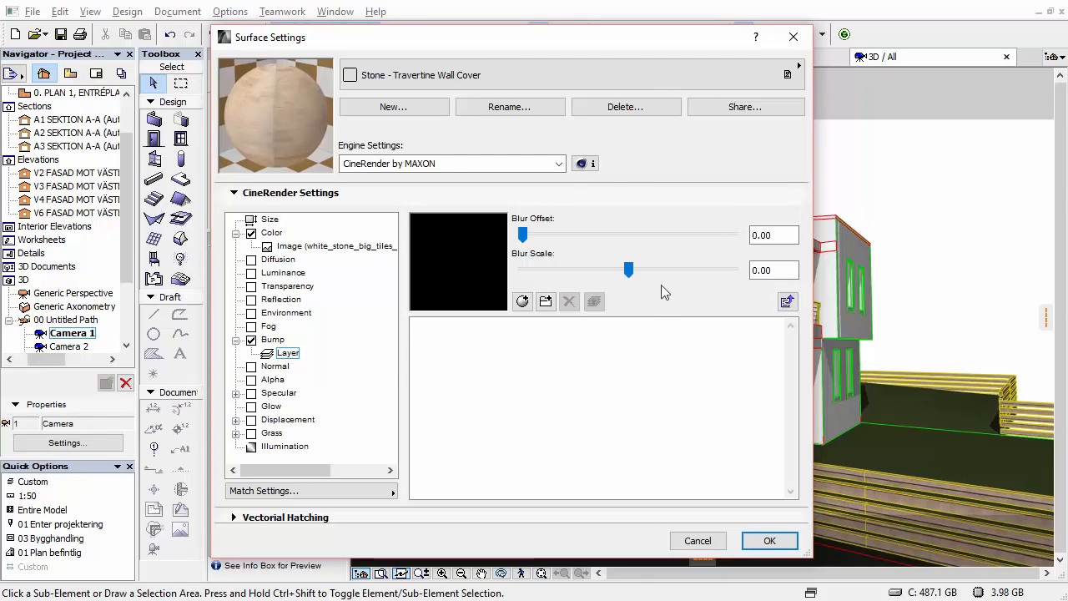
pyautogui.click(787, 301)
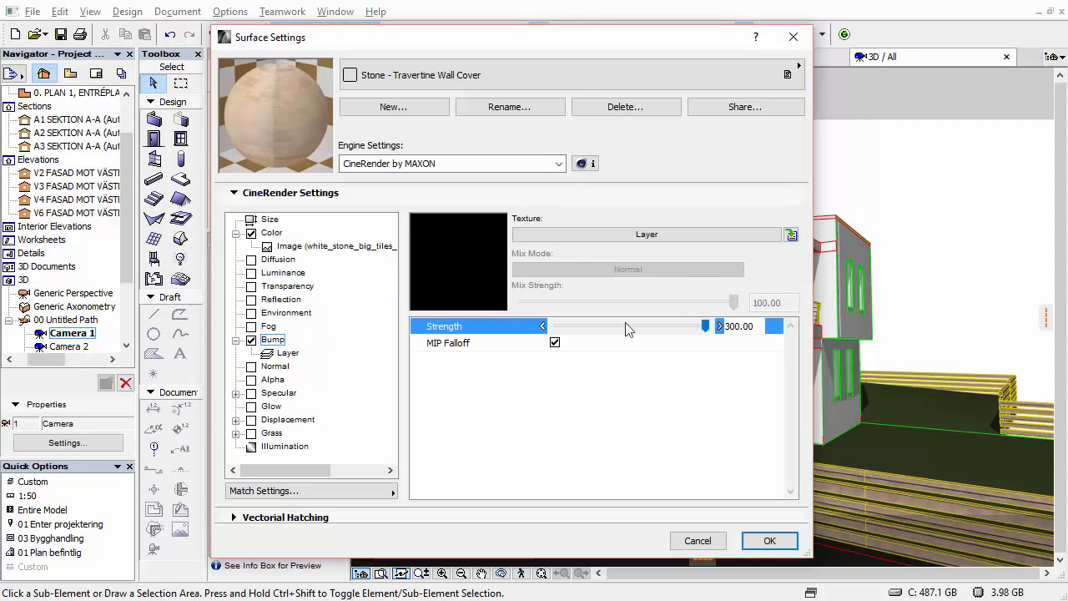
# - In the Bump channel's Layer shader settings, add a shader entry and change its type to Colorizer
pyautogui.click(285, 353)
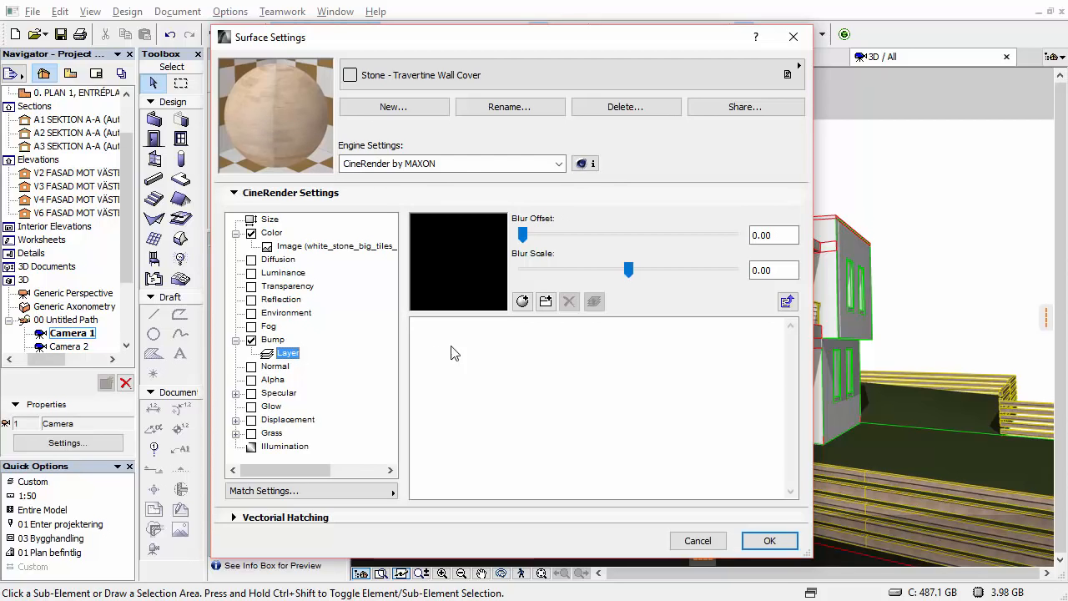
pyautogui.click(545, 302)
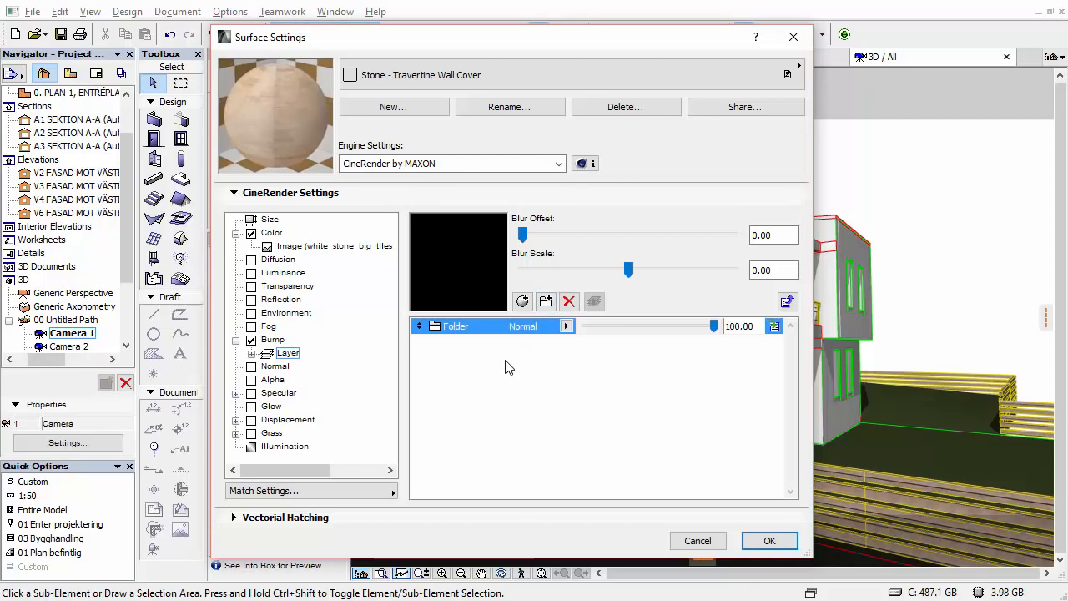
pyautogui.click(568, 302)
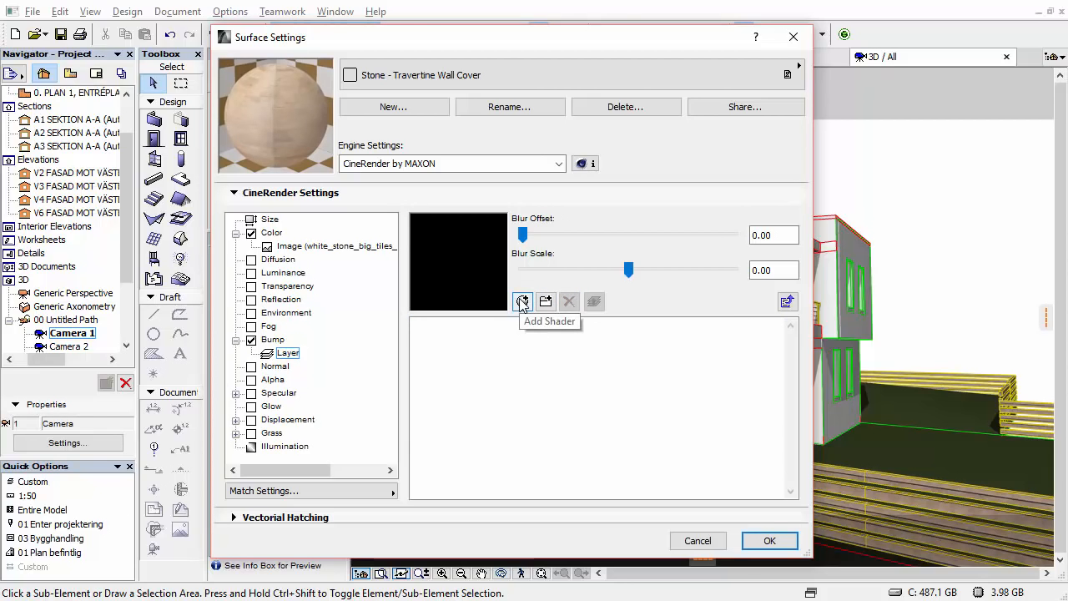
pyautogui.click(523, 302)
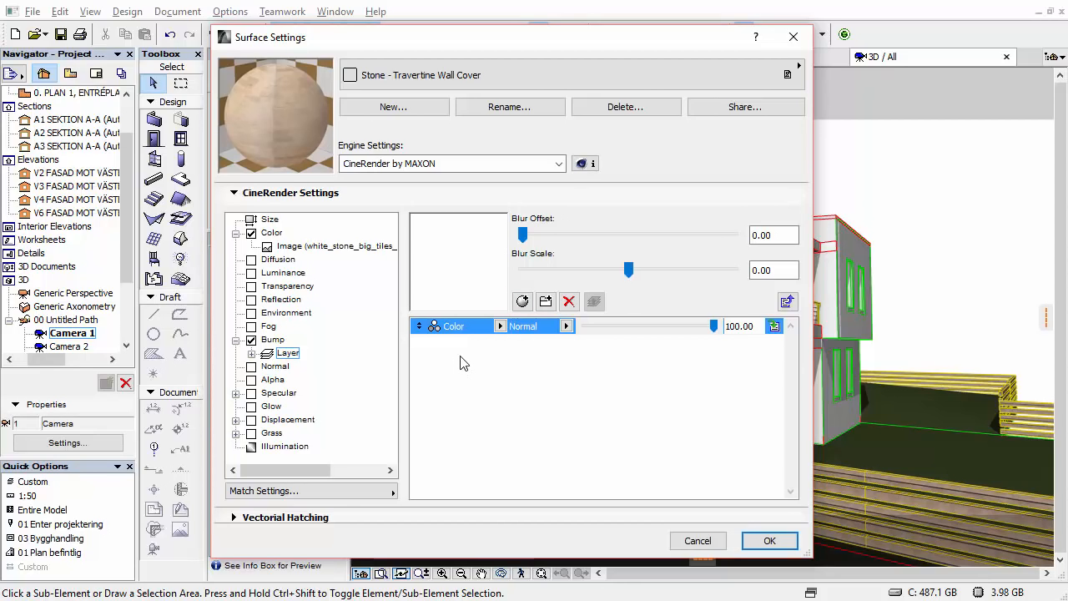
pyautogui.click(500, 326)
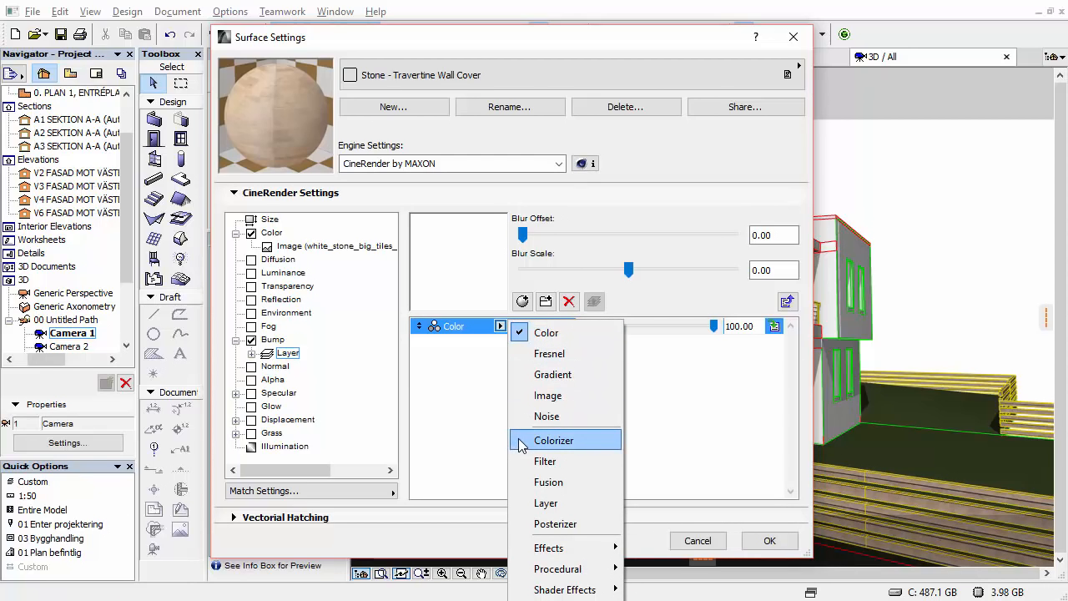
pyautogui.click(552, 440)
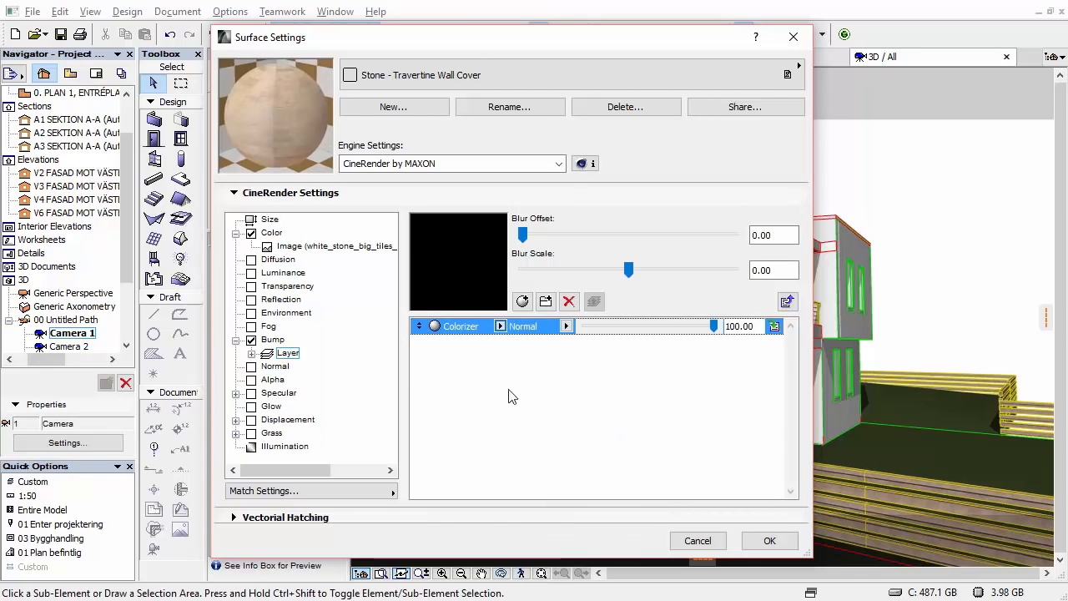
pyautogui.click(566, 326)
pyautogui.click(535, 352)
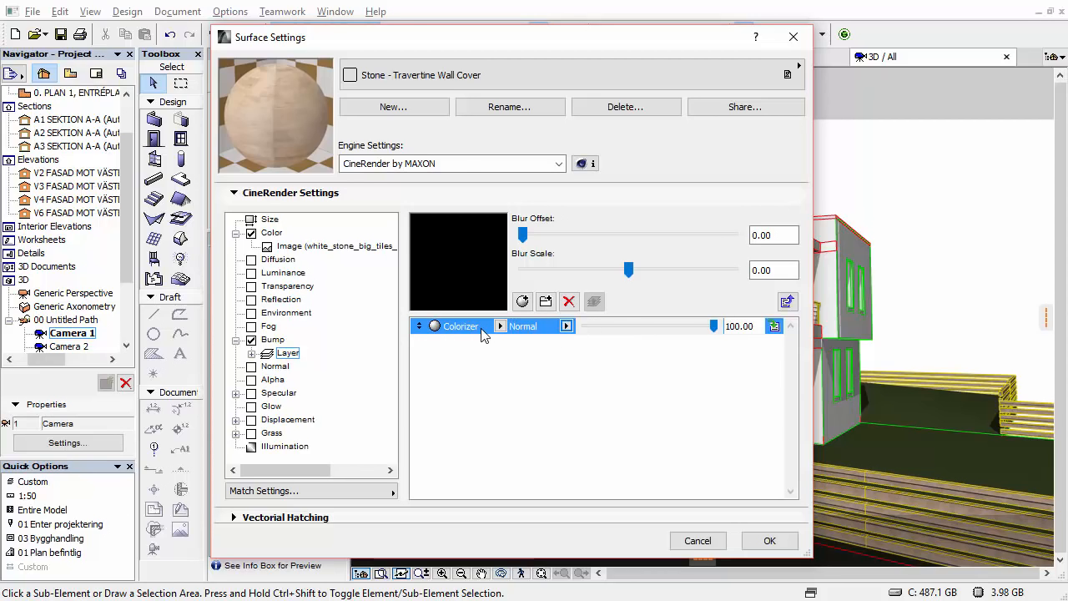
pyautogui.click(567, 327)
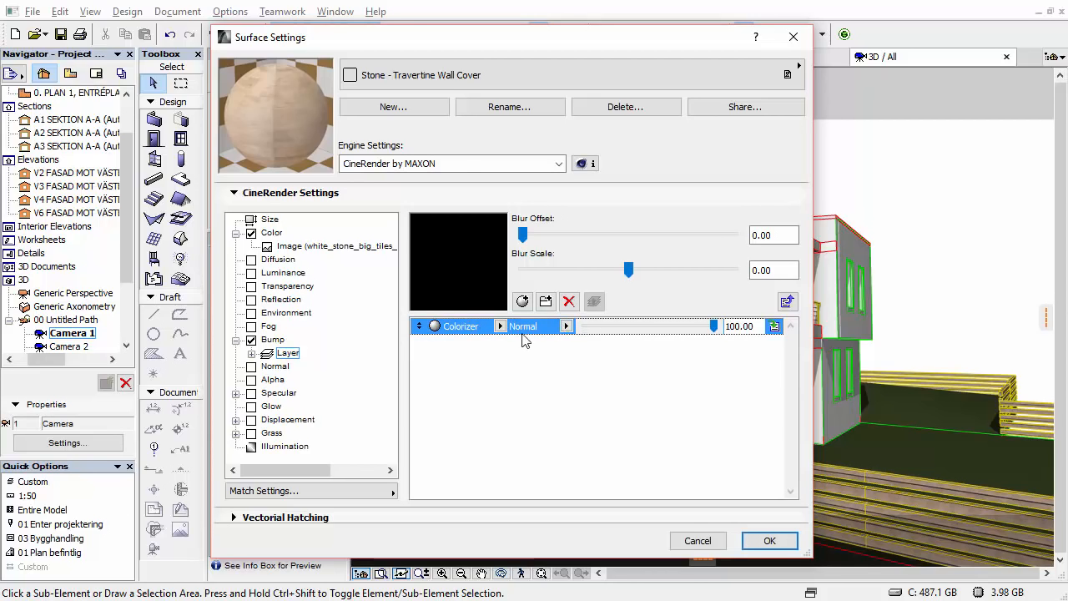
pyautogui.click(553, 327)
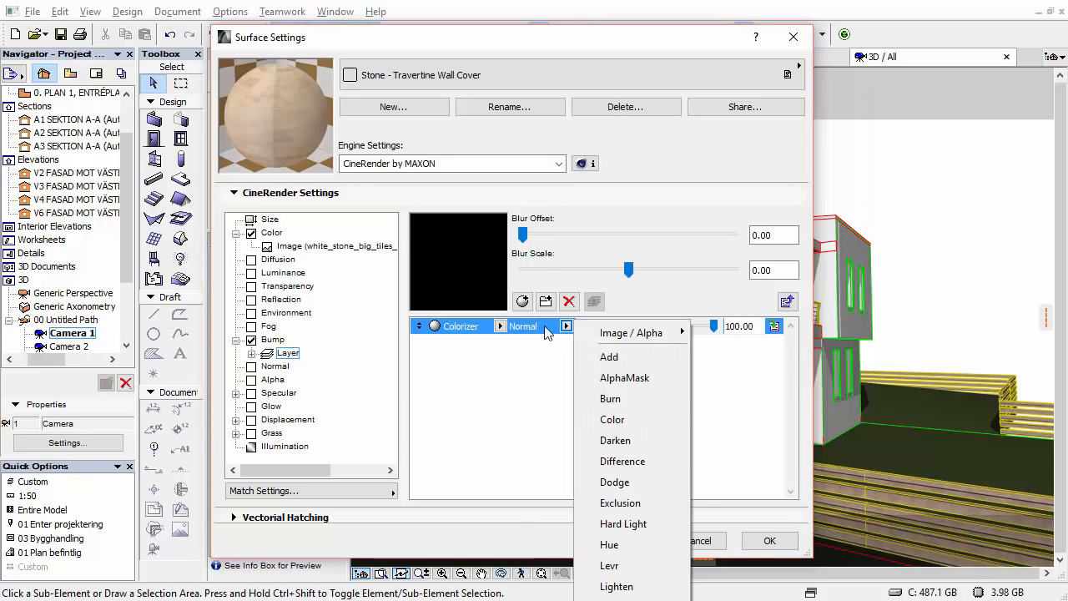
pyautogui.moveTo(606, 334)
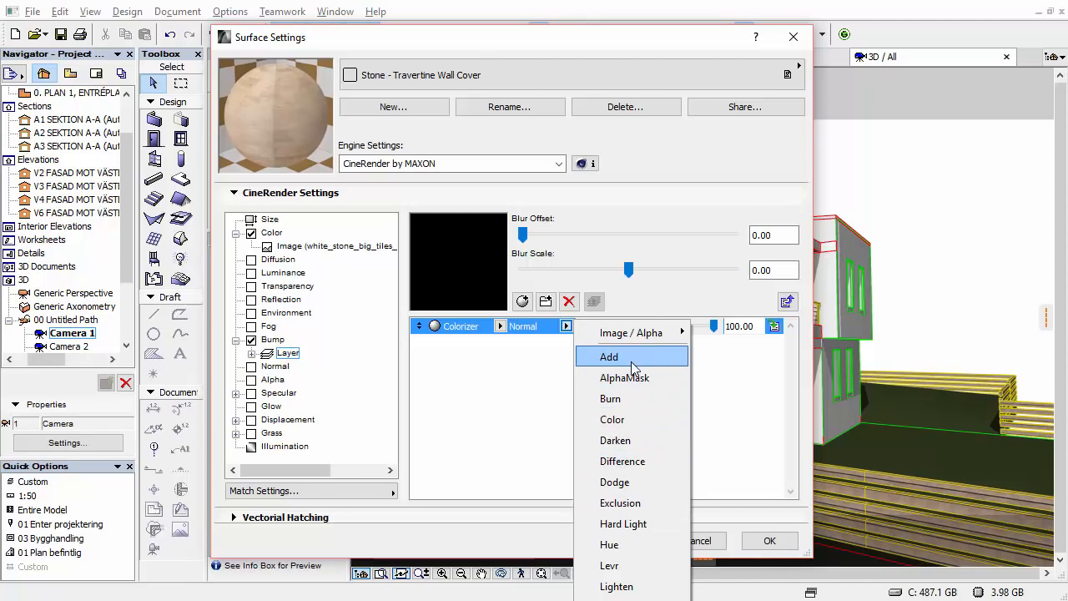
pyautogui.click(505, 371)
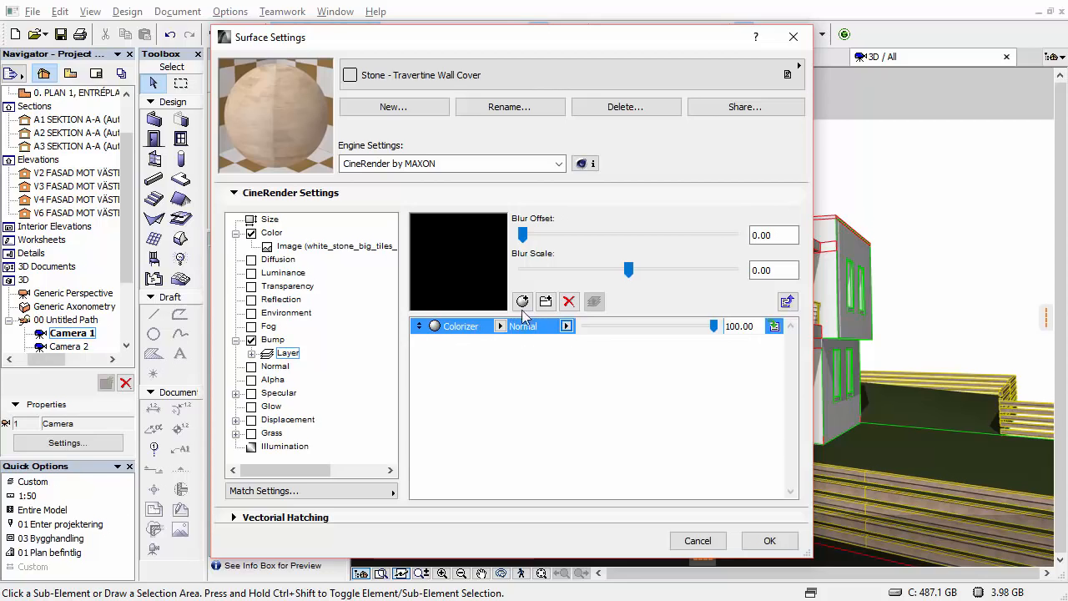
# - Add a second shader below the Colorizer as an Image, loading white_stone_big_tiles_20130904_1034611469.jpg from the Lib library
pyautogui.click(522, 301)
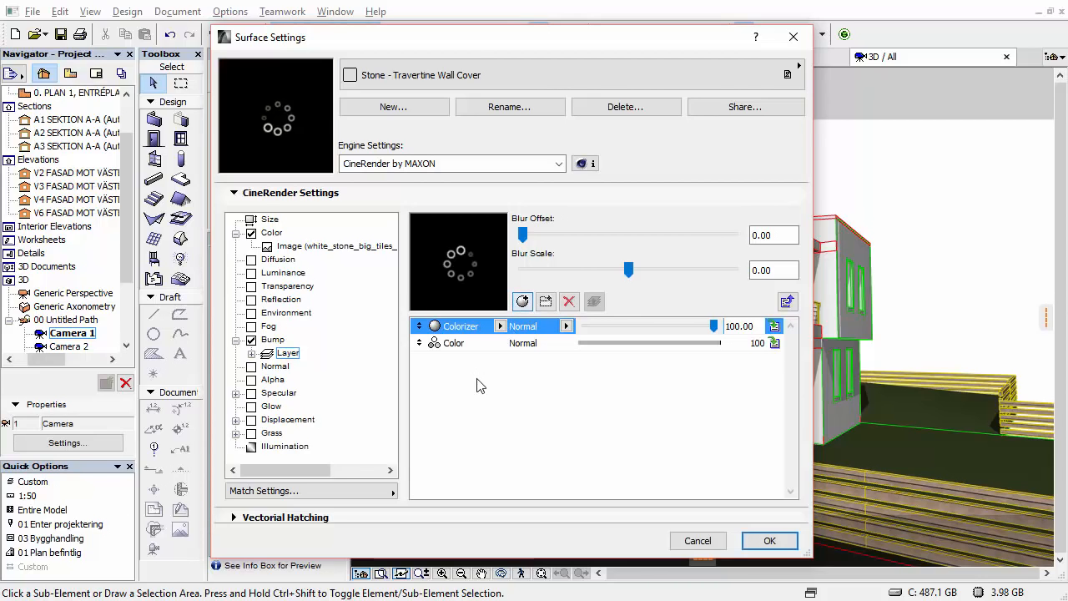
pyautogui.click(461, 343)
pyautogui.click(501, 343)
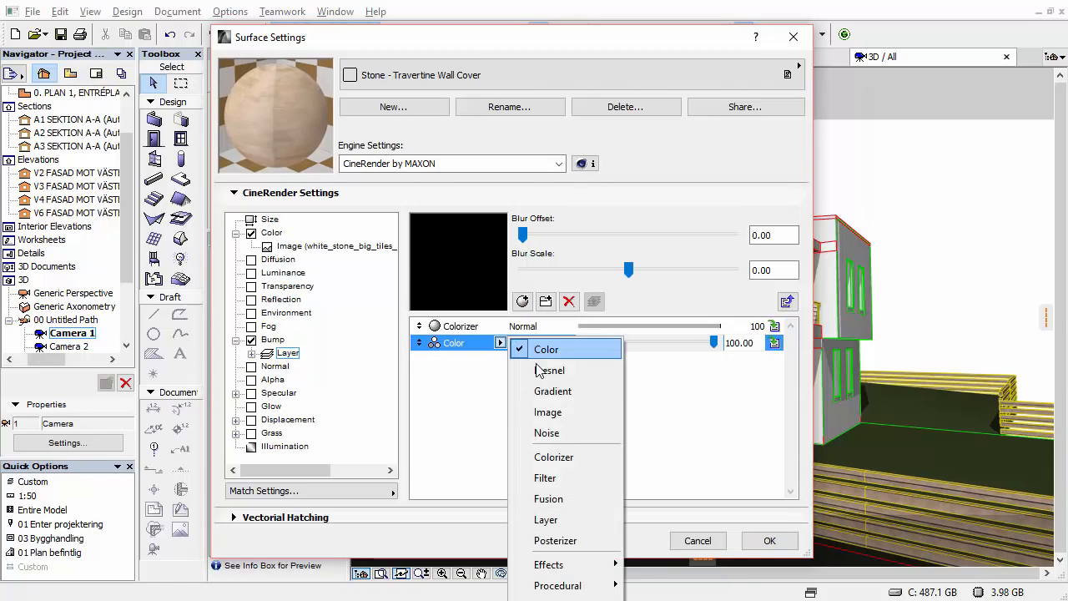
pyautogui.click(547, 411)
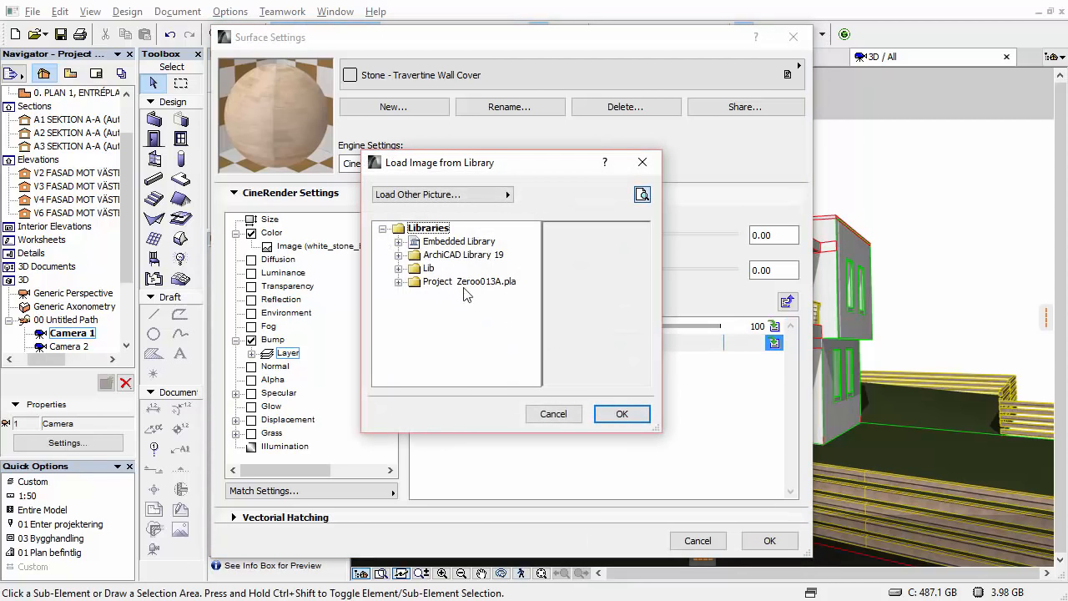
pyautogui.click(399, 269)
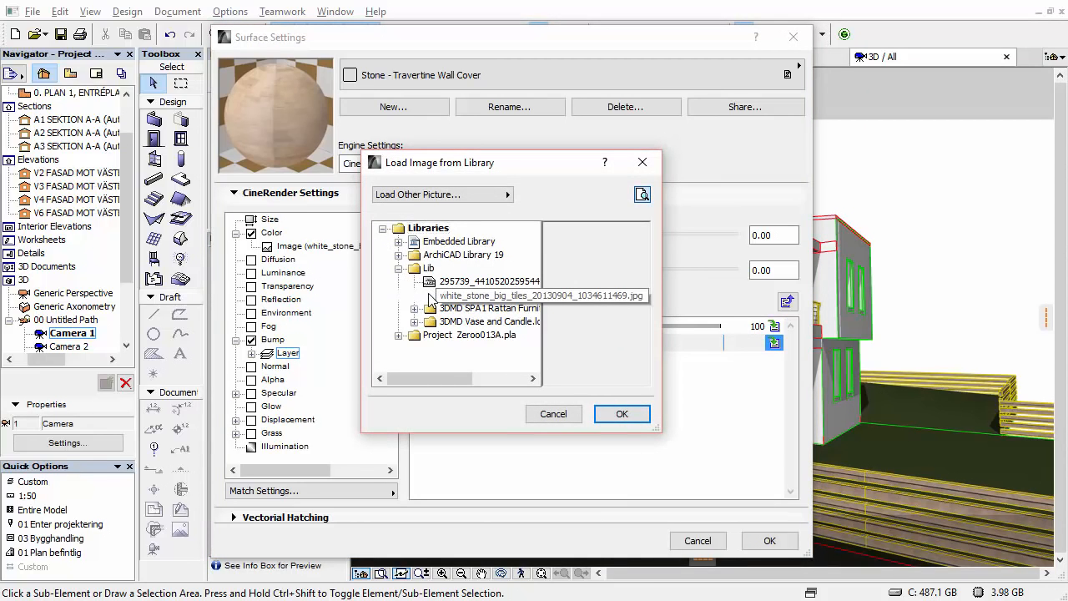
pyautogui.click(432, 297)
pyautogui.click(617, 414)
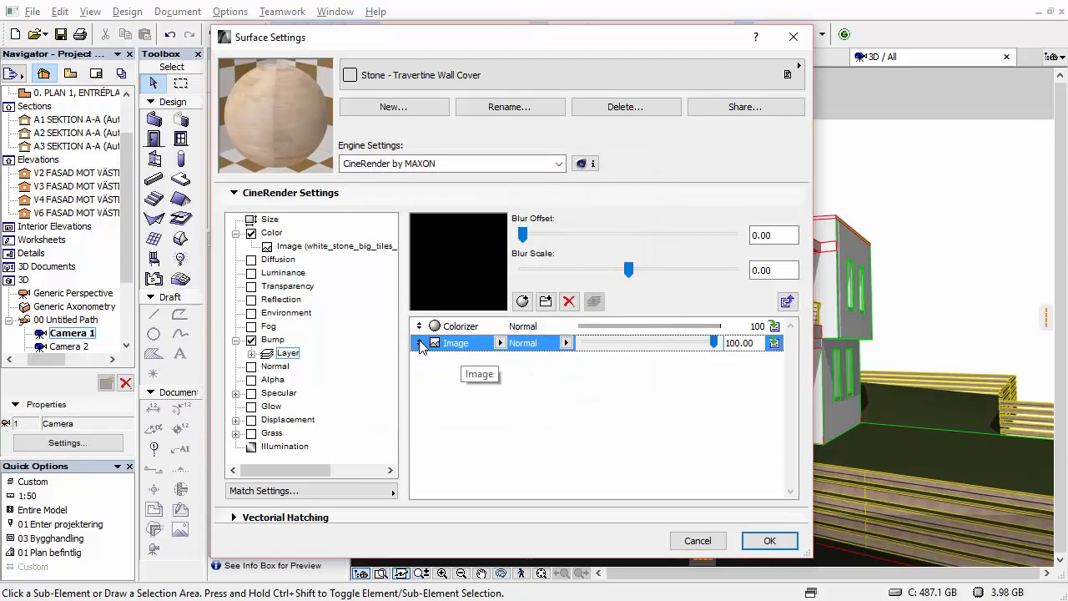
pyautogui.moveTo(419, 347); pyautogui.dragTo(422, 325)
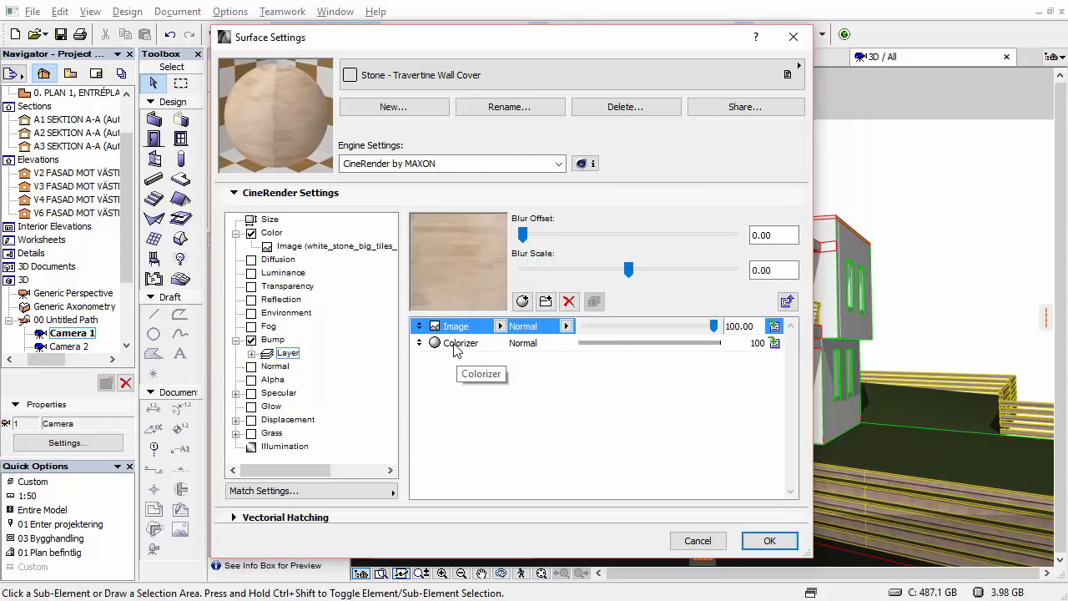
pyautogui.click(433, 347)
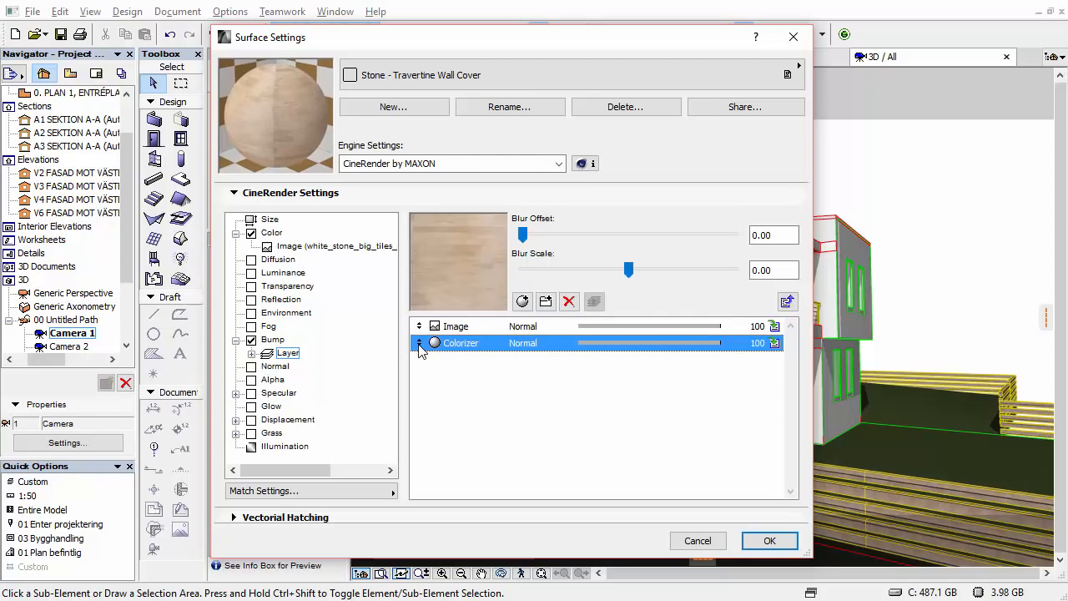
pyautogui.click(423, 330)
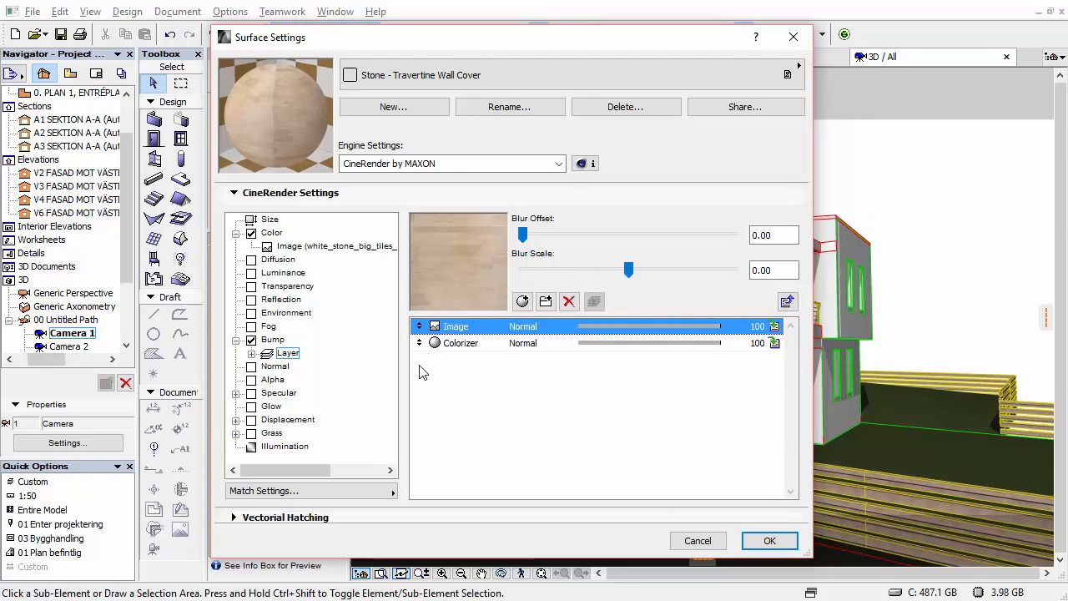
pyautogui.moveTo(421, 328); pyautogui.dragTo(421, 360)
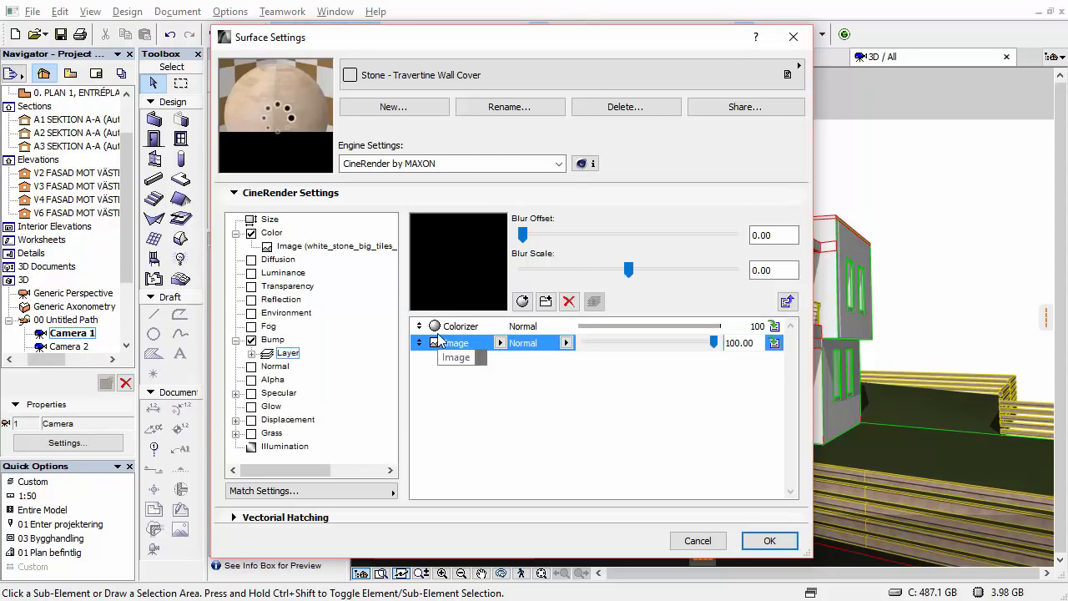
# - Set the Colorizer layer's blend mode above the Image layer to Color
pyautogui.click(548, 329)
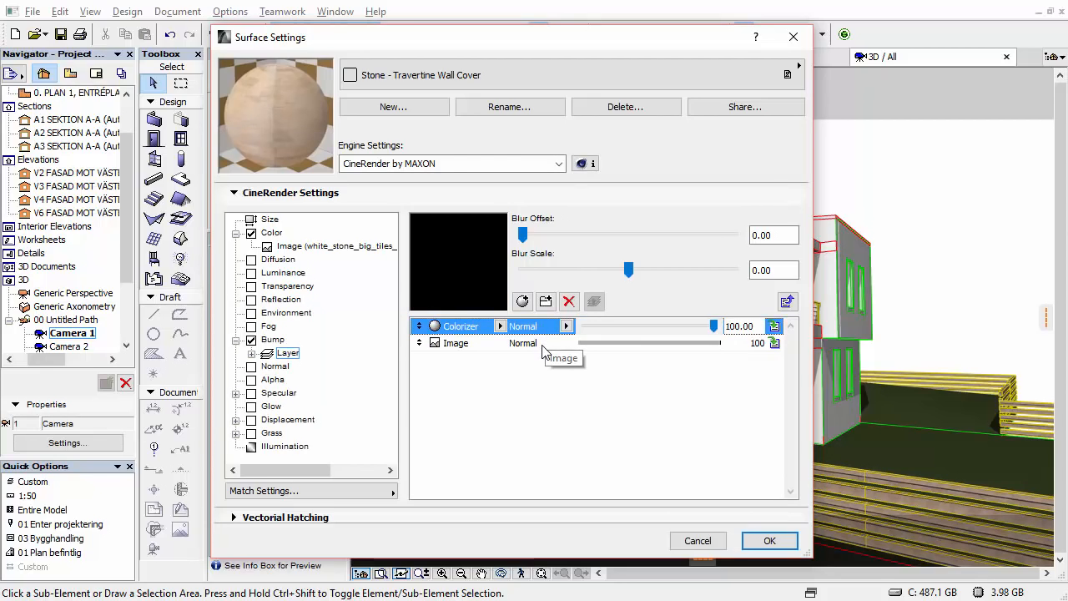
pyautogui.click(543, 343)
pyautogui.click(542, 327)
pyautogui.click(566, 326)
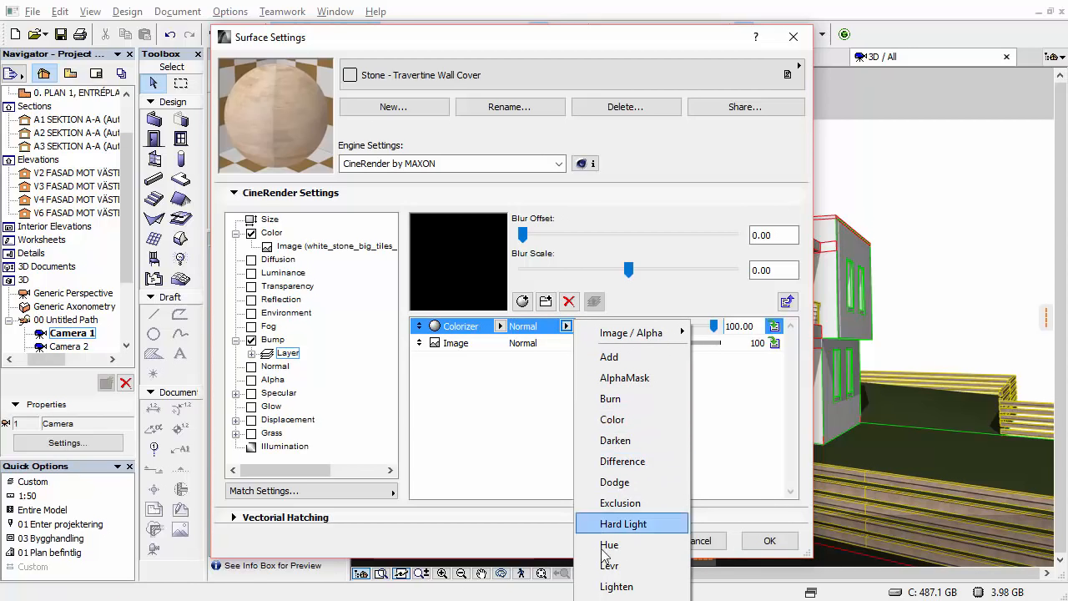
pyautogui.click(612, 419)
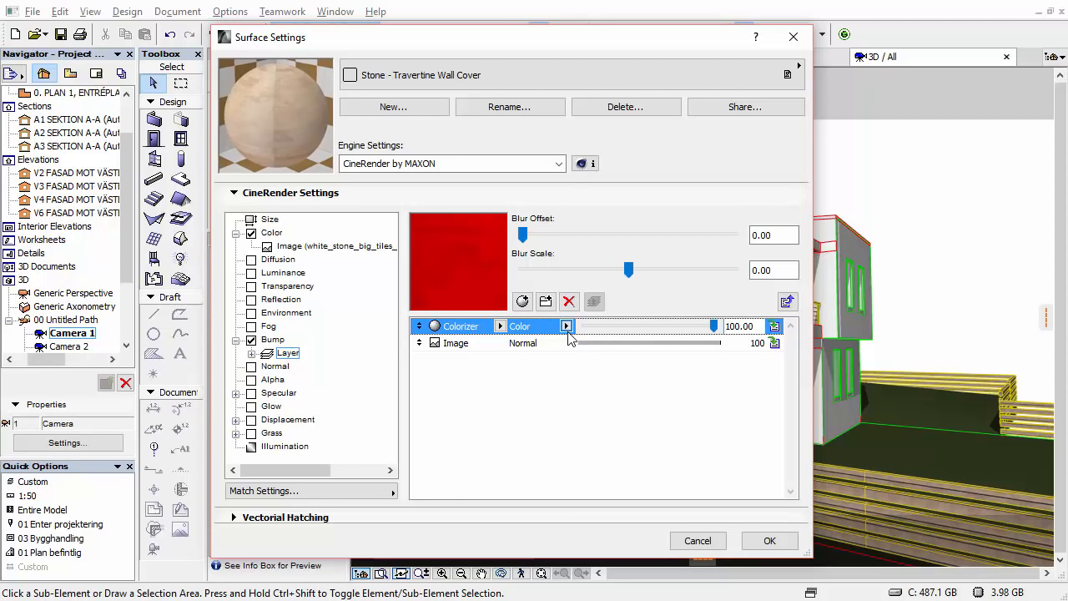
# - Open the Colorizer's gradient settings and delete the yellow knot
pyautogui.click(774, 326)
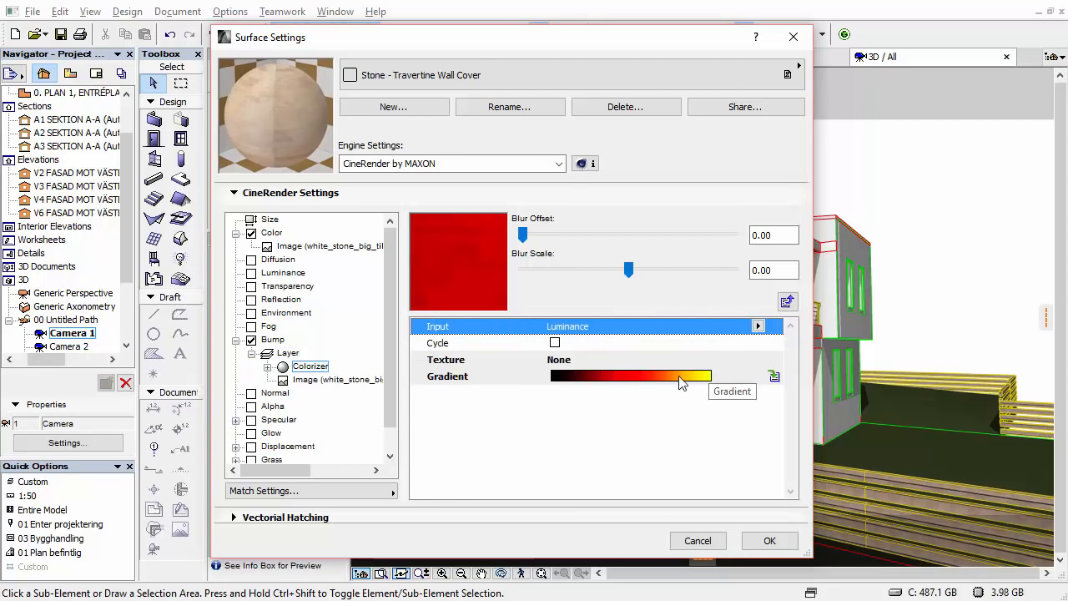
pyautogui.click(584, 381)
pyautogui.doubleClick(632, 385)
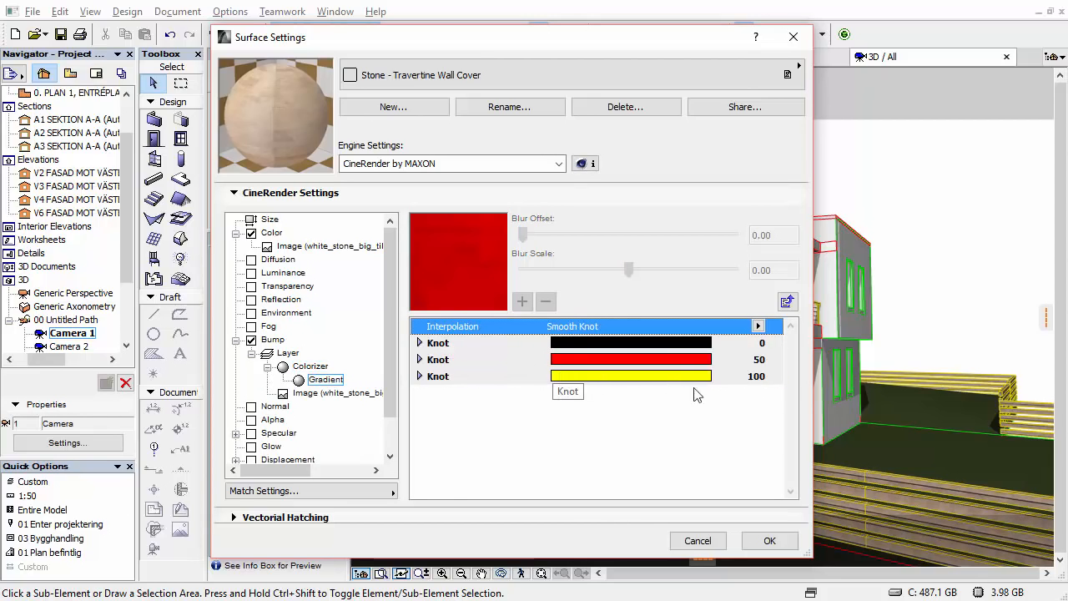
pyautogui.click(461, 376)
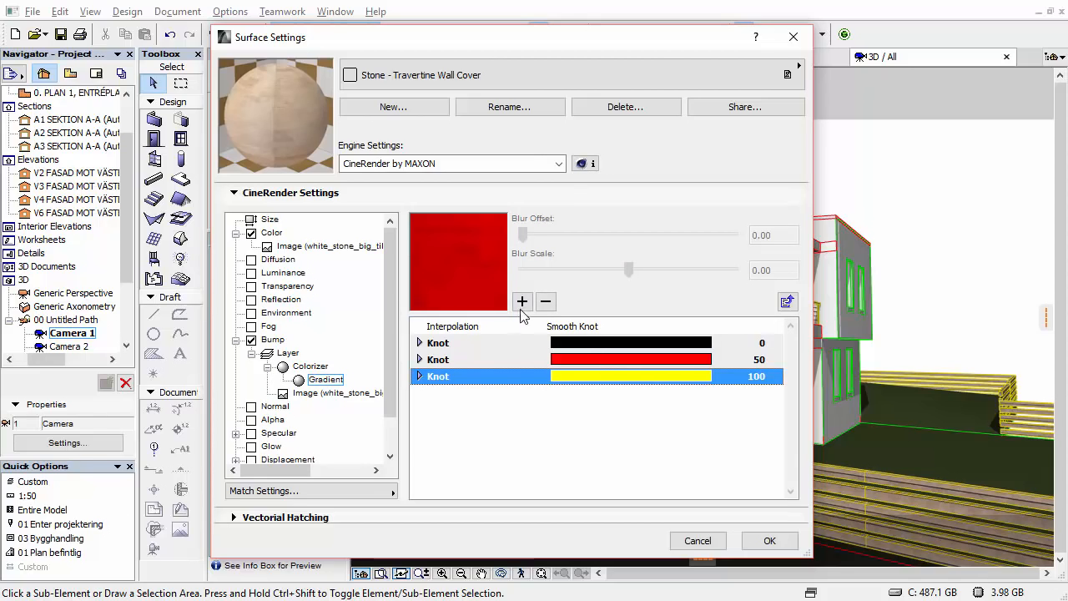
pyautogui.click(545, 301)
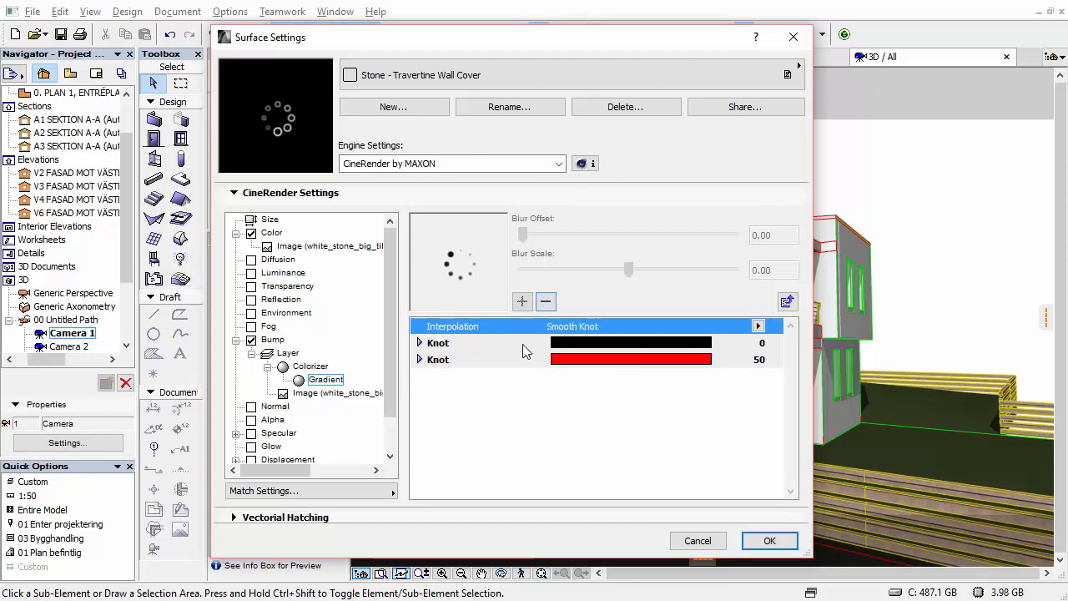
# - Change the red gradient knot's color to white and set its position to 100
pyautogui.click(571, 364)
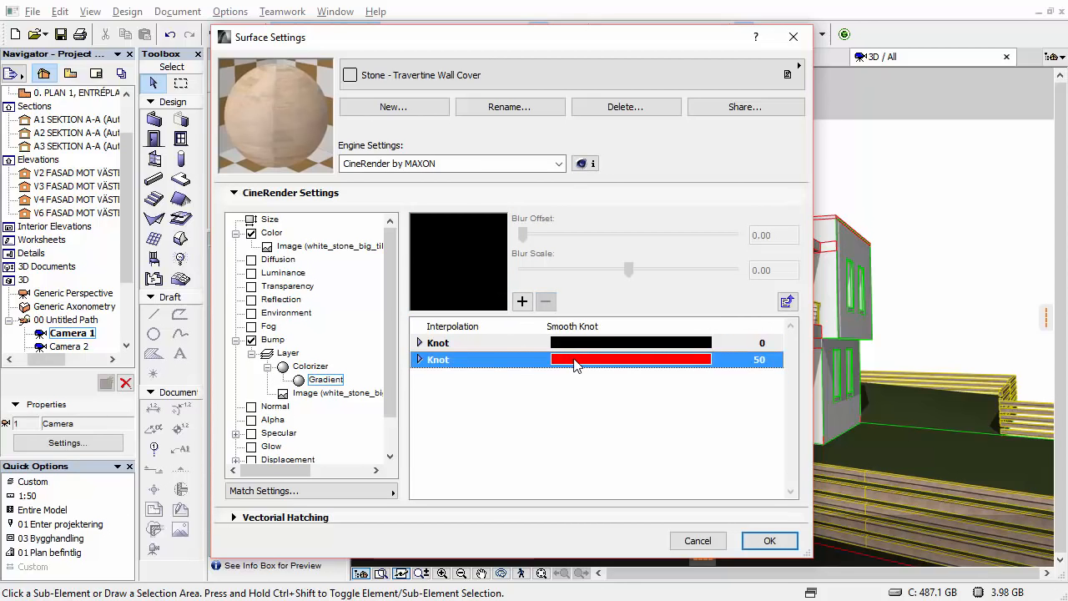
pyautogui.click(576, 365)
pyautogui.moveTo(719, 199); pyautogui.dragTo(718, 103)
pyautogui.click(381, 330)
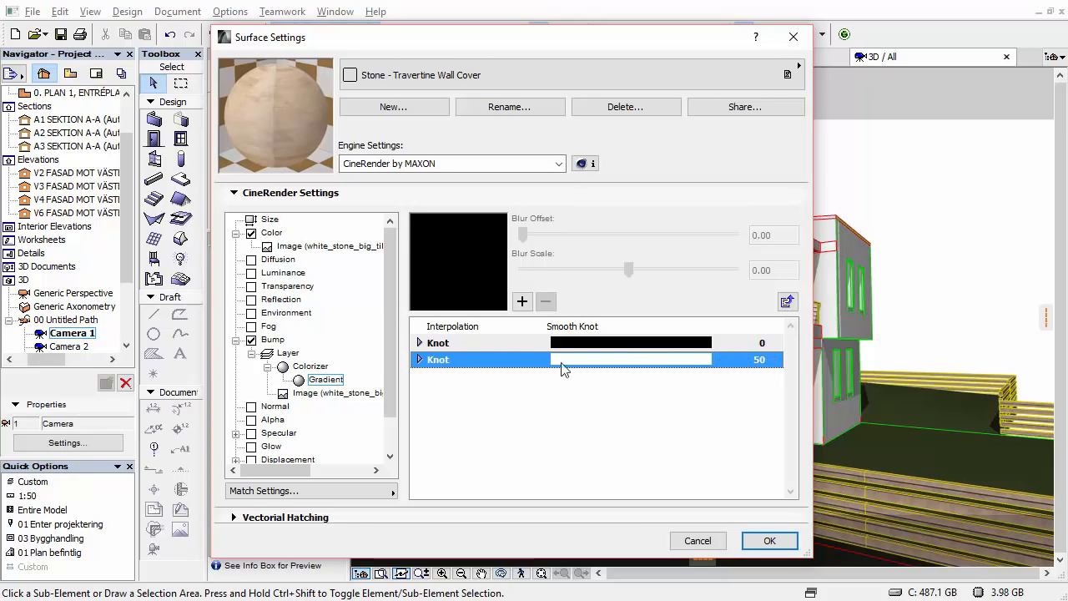
pyautogui.doubleClick(759, 360)
pyautogui.write('100')
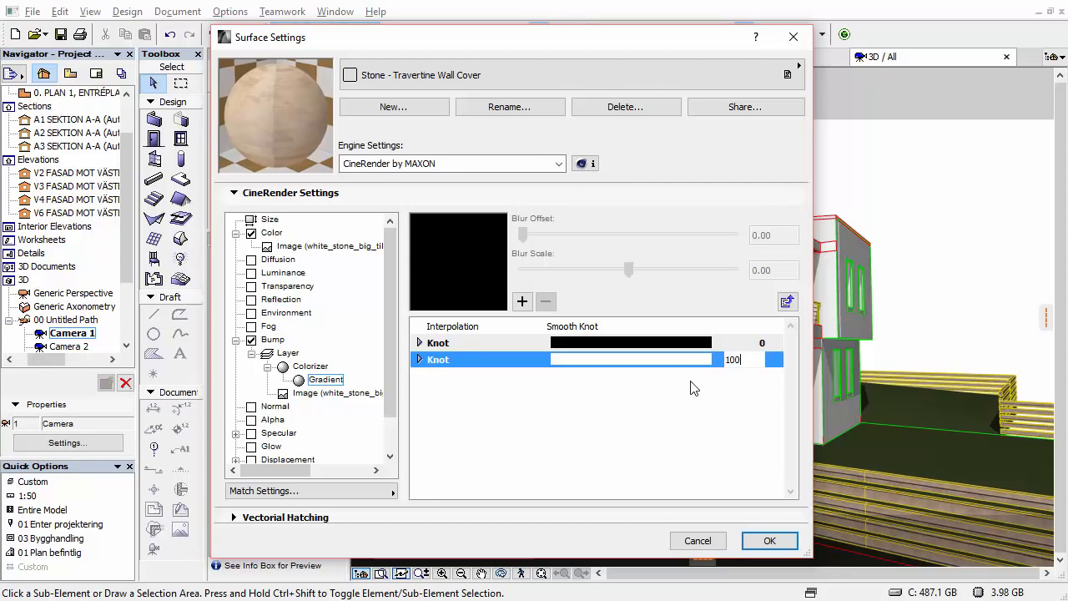
pyautogui.press('Return')
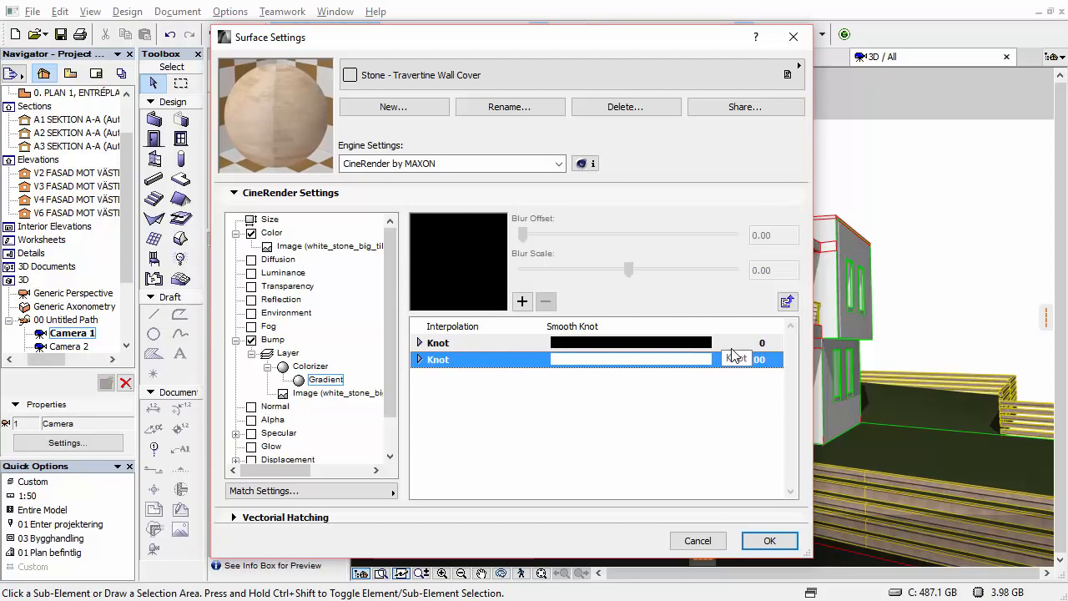
# - Reverse the Colorizer gradient by setting the black knot's position to 100 and the white knot's to 0
pyautogui.doubleClick(735, 344)
pyautogui.moveTo(750, 343); pyautogui.dragTo(643, 350)
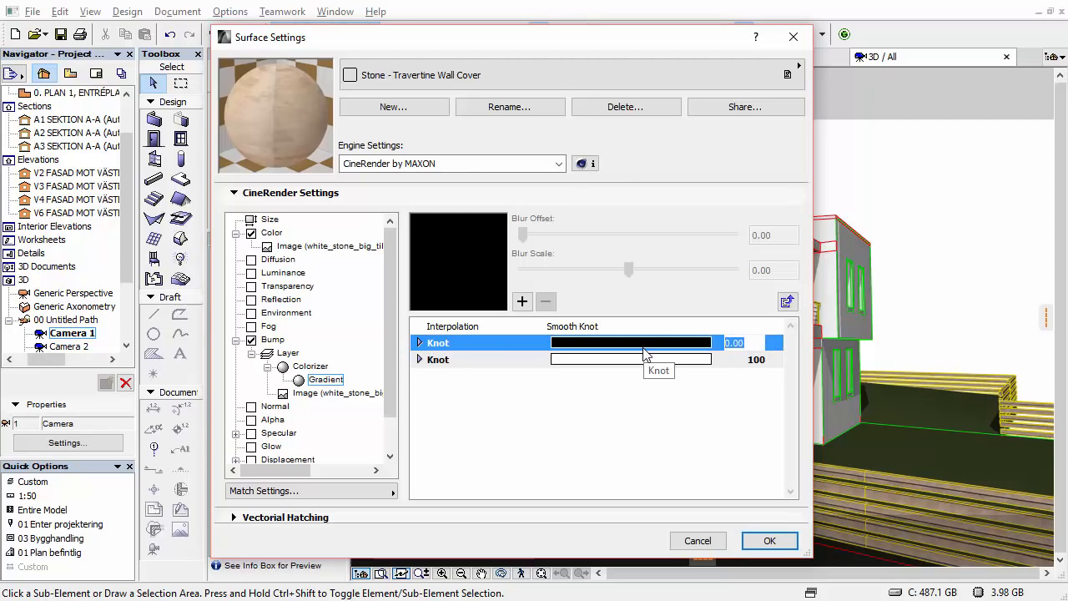
pyautogui.write('100')
pyautogui.doubleClick(760, 359)
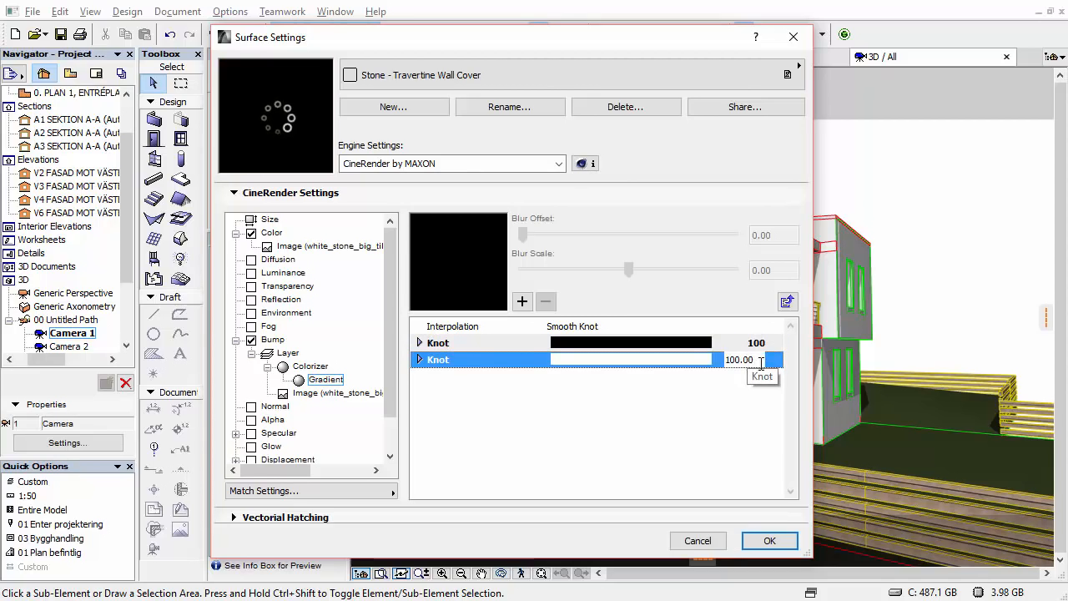
pyautogui.moveTo(761, 362); pyautogui.dragTo(700, 393)
pyautogui.write('0')
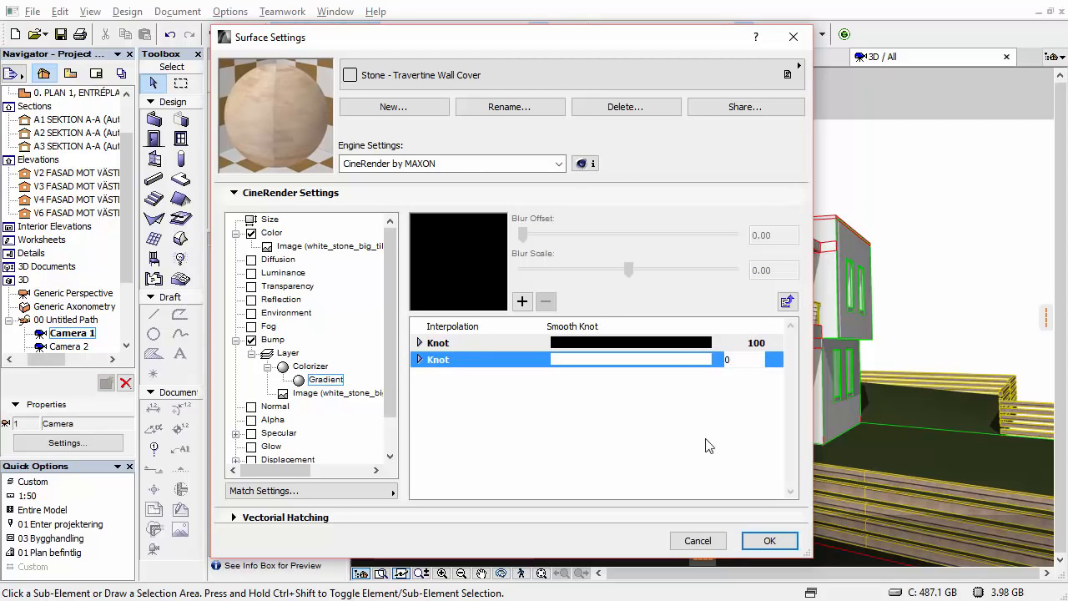
pyautogui.press('Return')
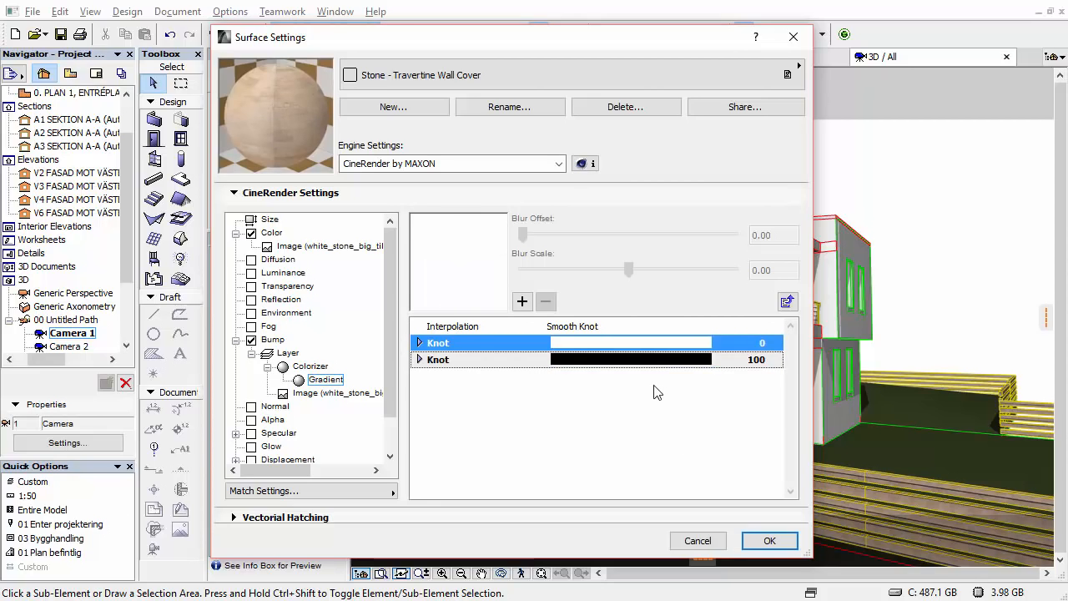
# - Set the white gradient knot's position to 25 and the black knot's to 75, and return to the Bump layer list
pyautogui.click(674, 342)
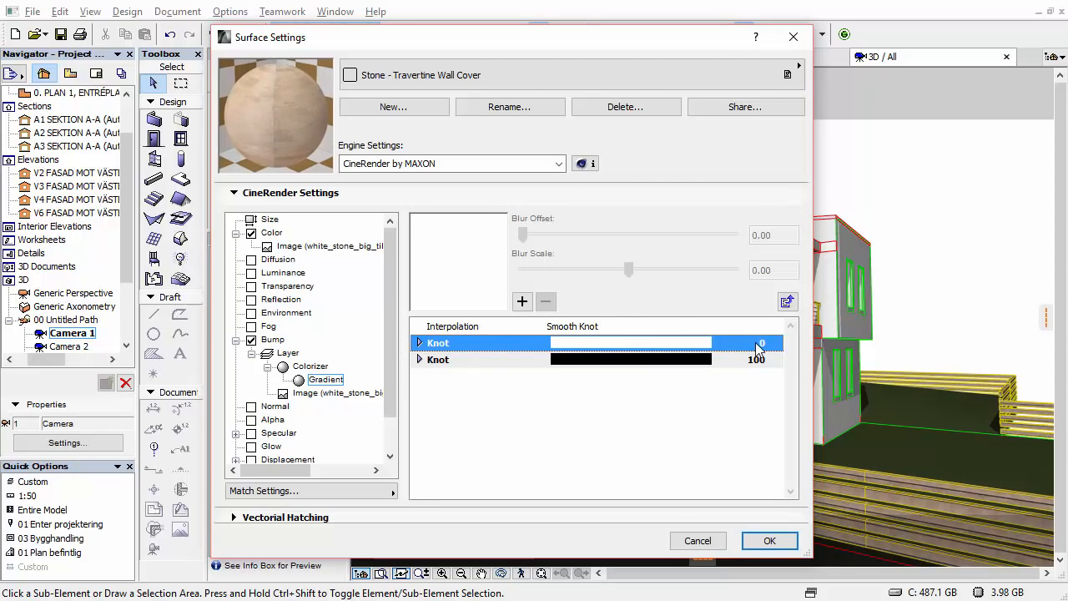
pyautogui.moveTo(760, 343); pyautogui.dragTo(699, 403)
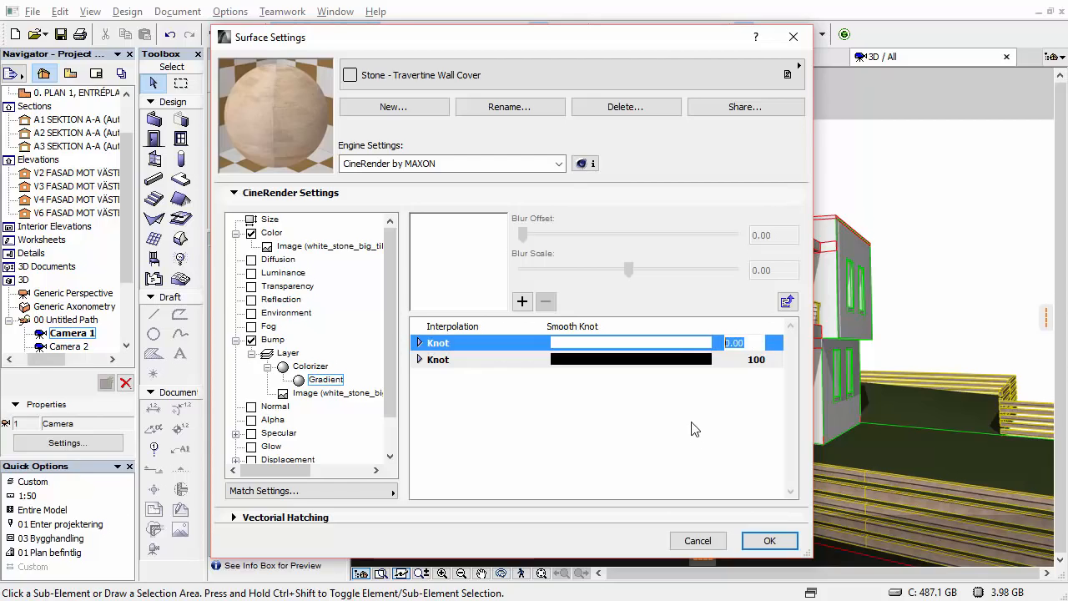
pyautogui.write('25')
pyautogui.click(749, 358)
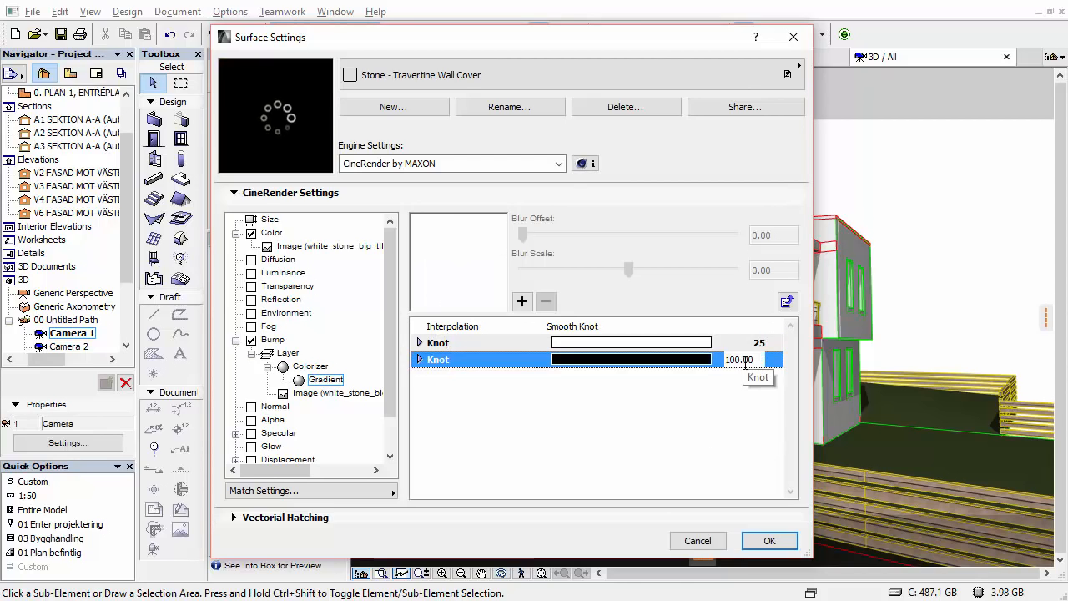
pyautogui.write('75')
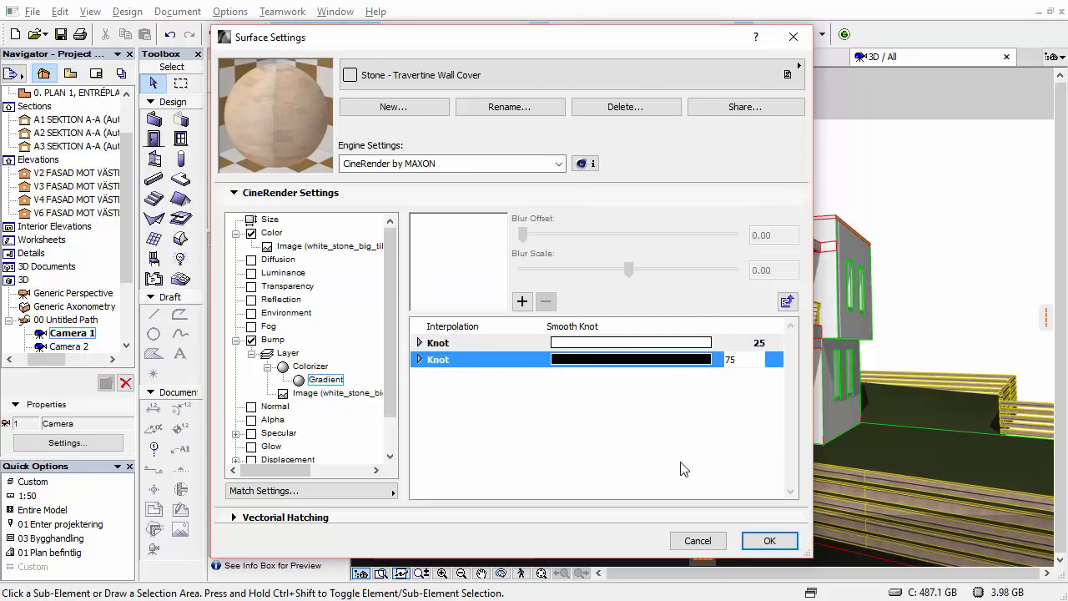
pyautogui.press('Return')
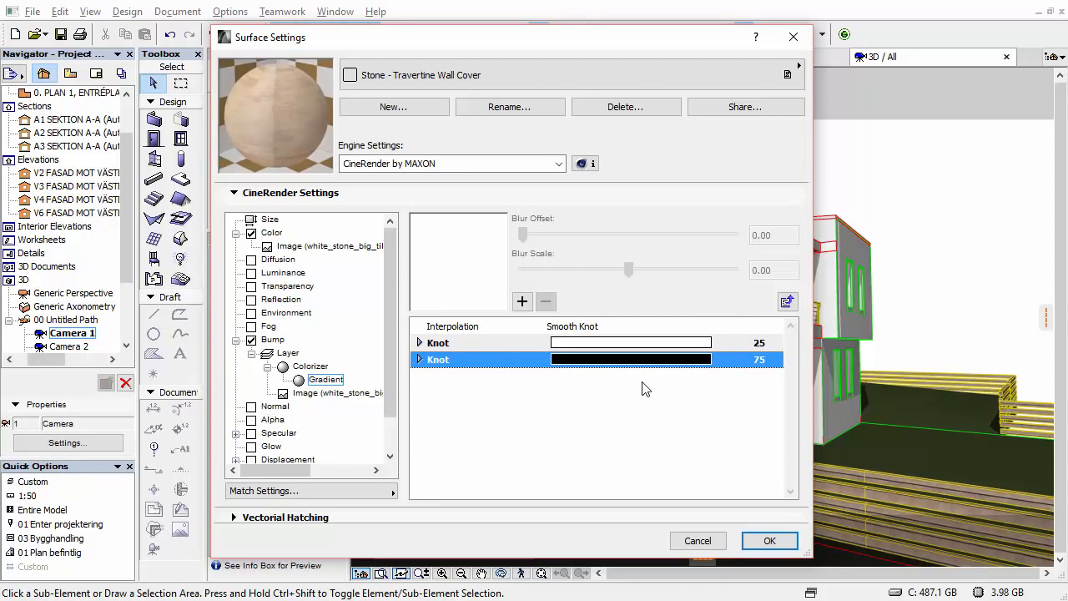
pyautogui.click(786, 302)
pyautogui.click(787, 302)
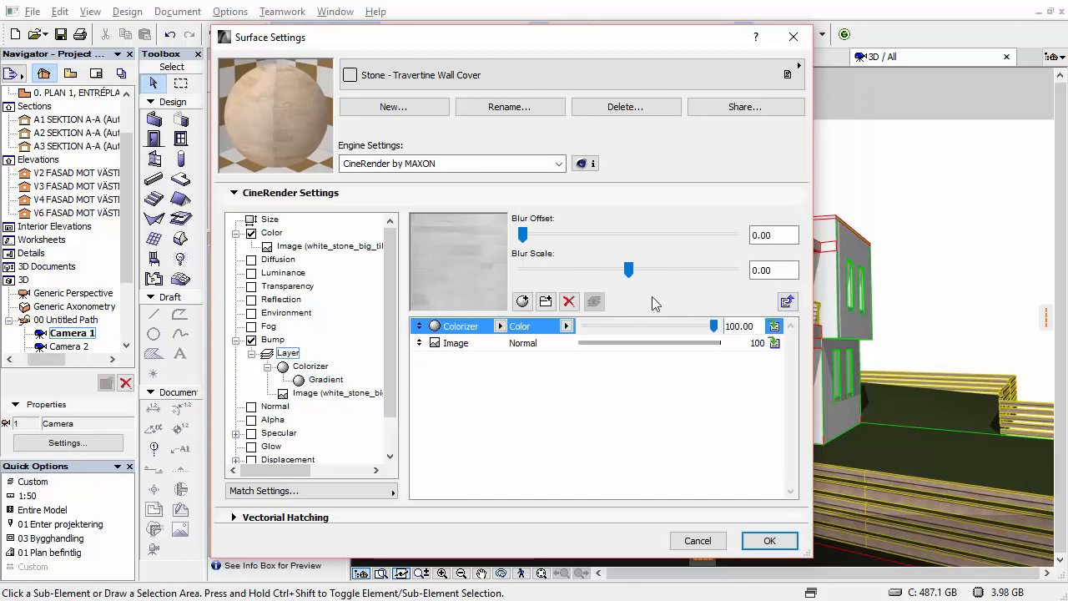
pyautogui.click(296, 367)
pyautogui.click(267, 366)
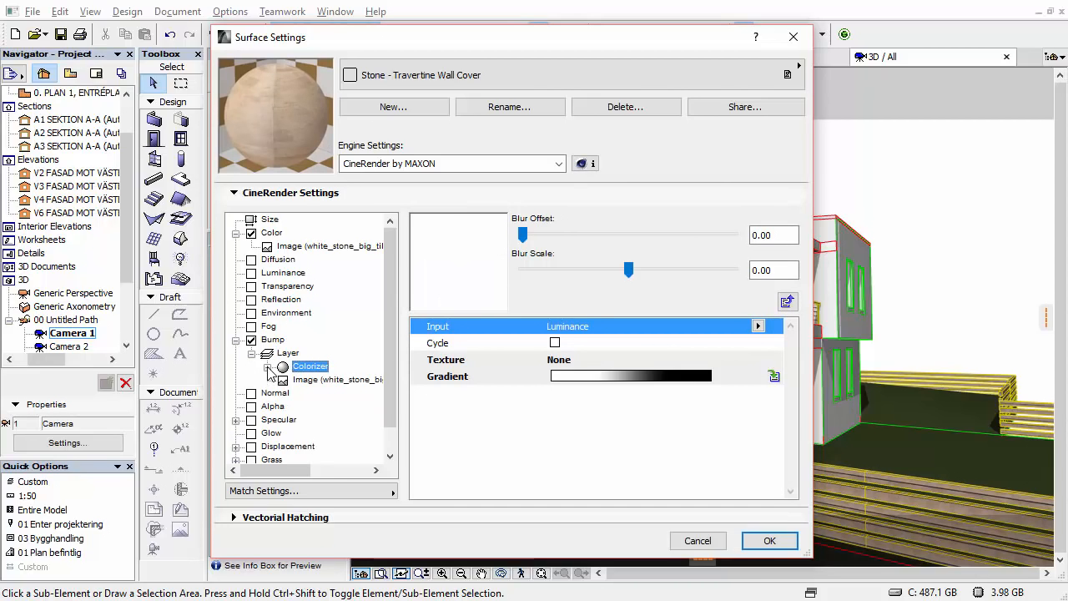
pyautogui.click(283, 355)
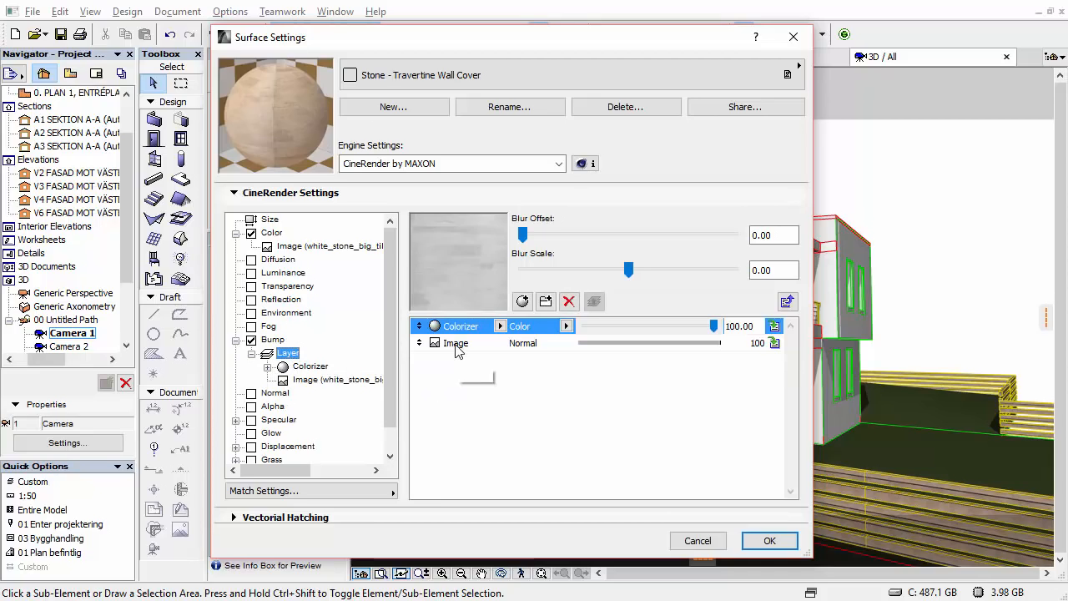
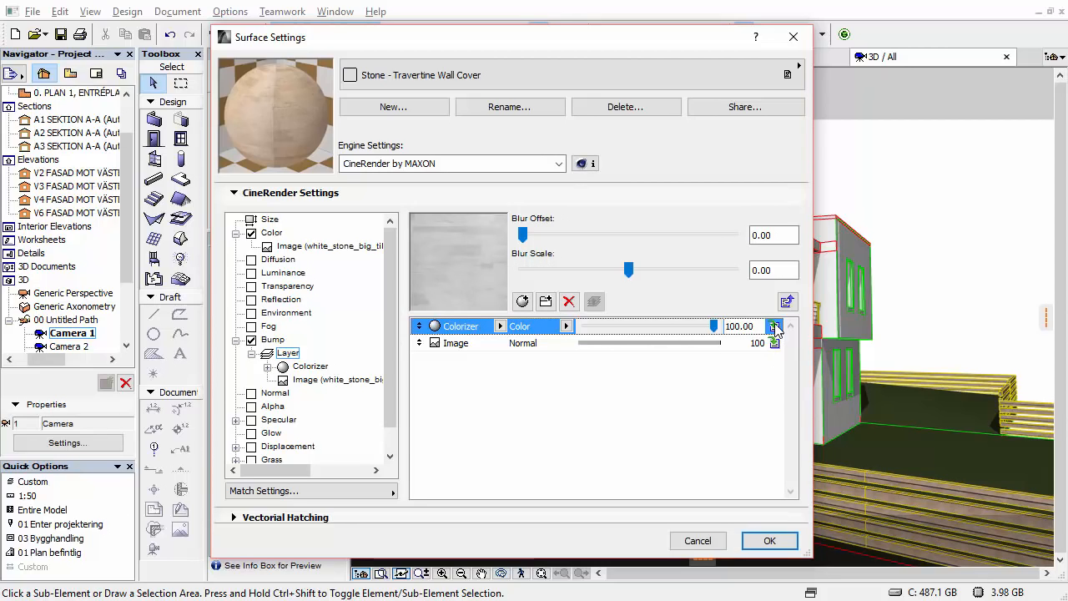
# - Reopen the Colorizer's gradient, move the white knot to position 14 and the black knot to 90, and return to the layer list
pyautogui.click(774, 327)
pyautogui.click(699, 380)
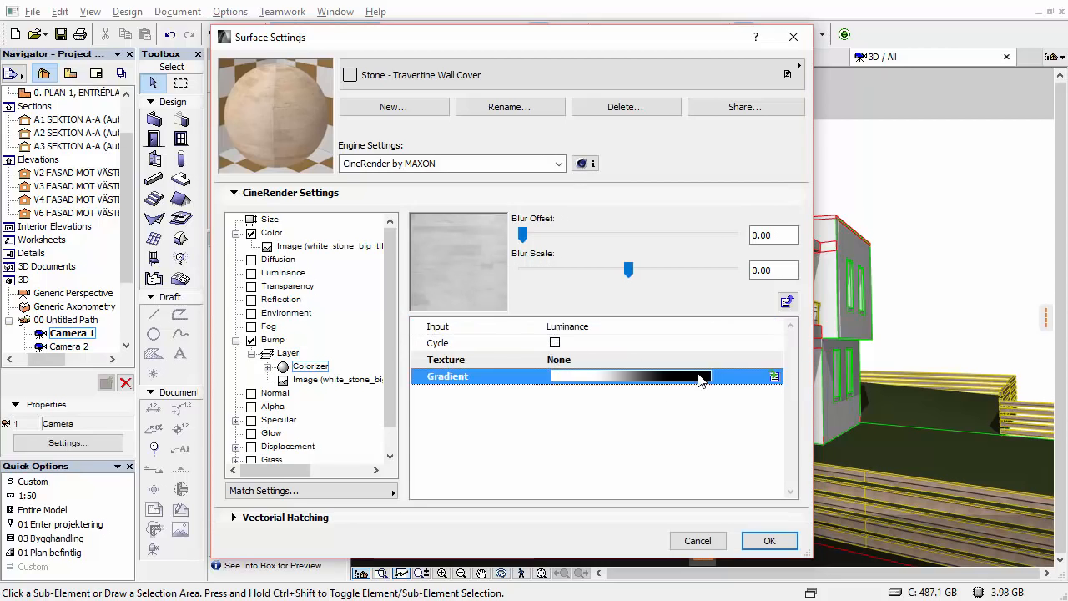
pyautogui.click(774, 378)
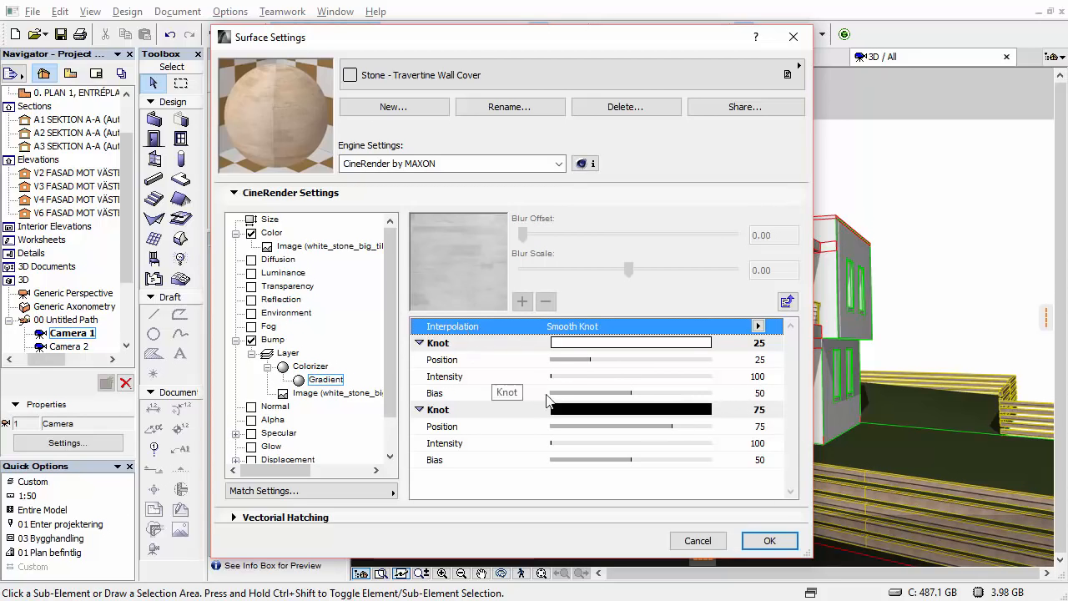
pyautogui.click(759, 343)
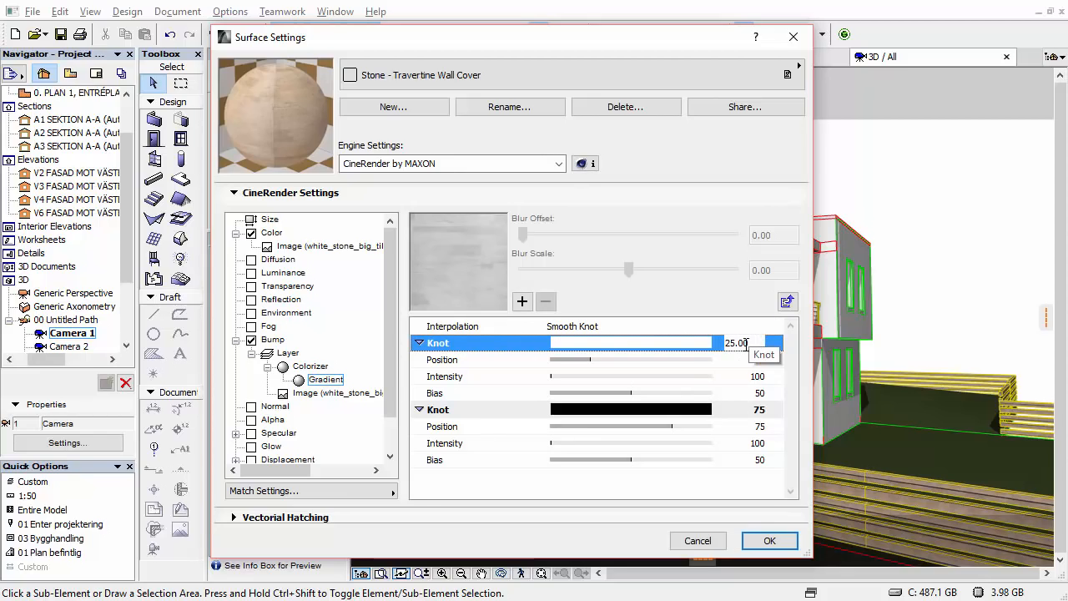
pyautogui.click(597, 360)
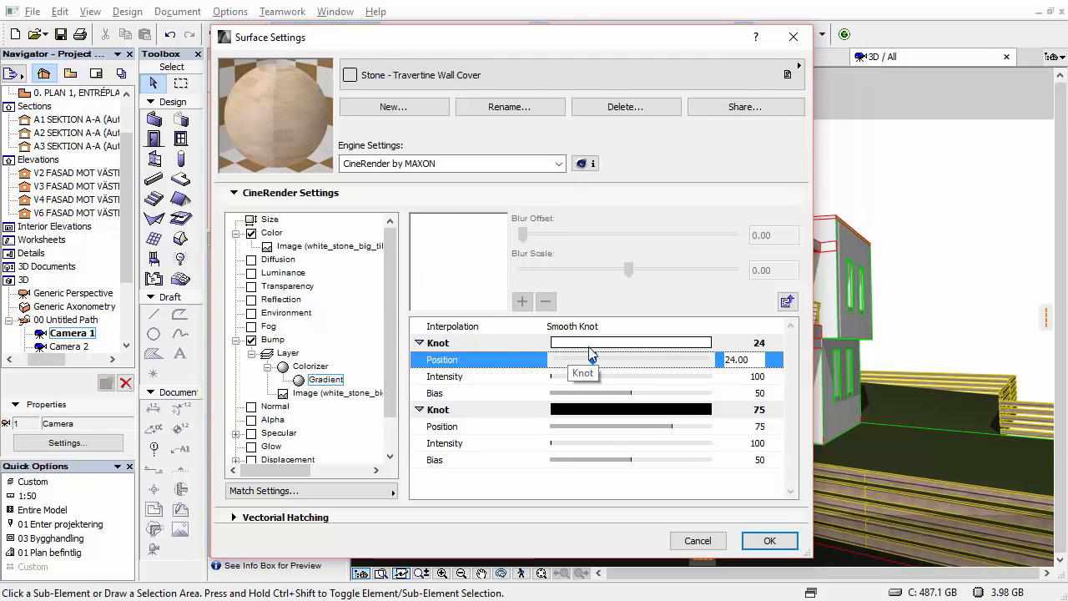
pyautogui.moveTo(592, 358); pyautogui.dragTo(577, 362)
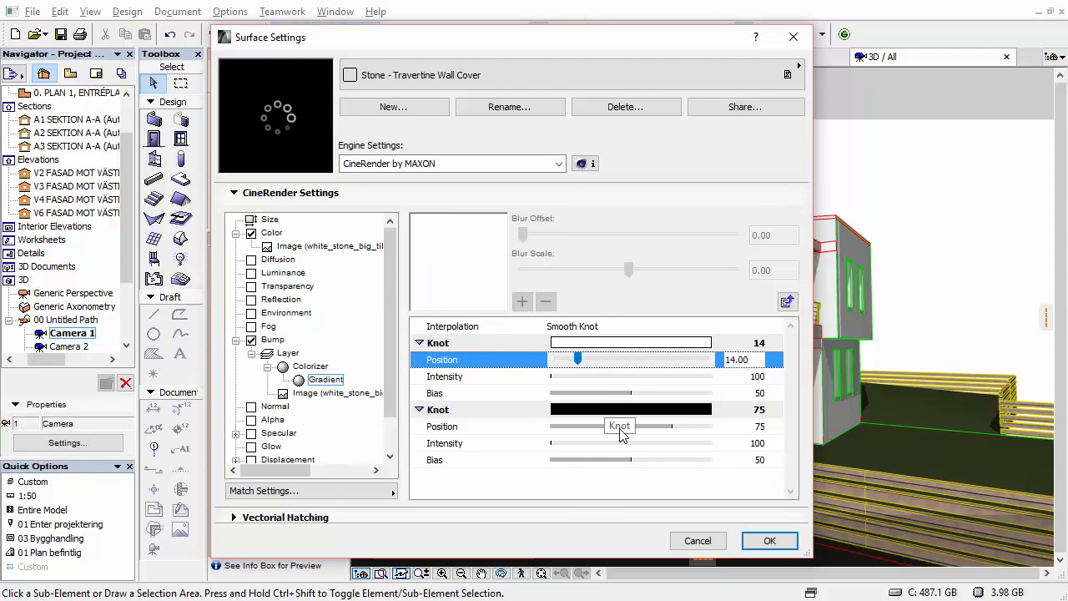
pyautogui.click(667, 411)
pyautogui.moveTo(671, 426); pyautogui.dragTo(687, 427)
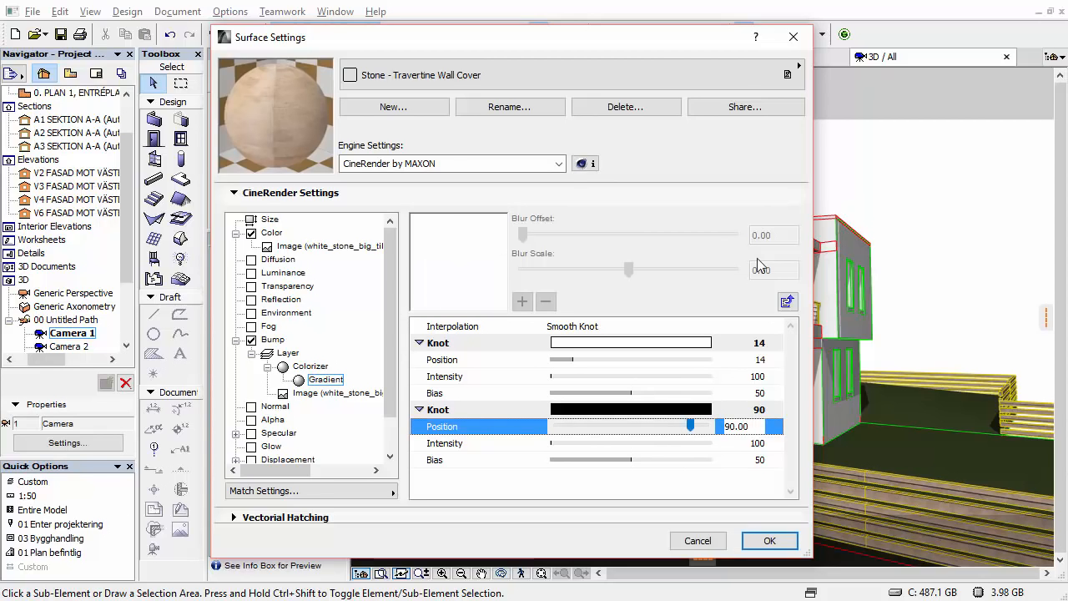
pyautogui.click(788, 302)
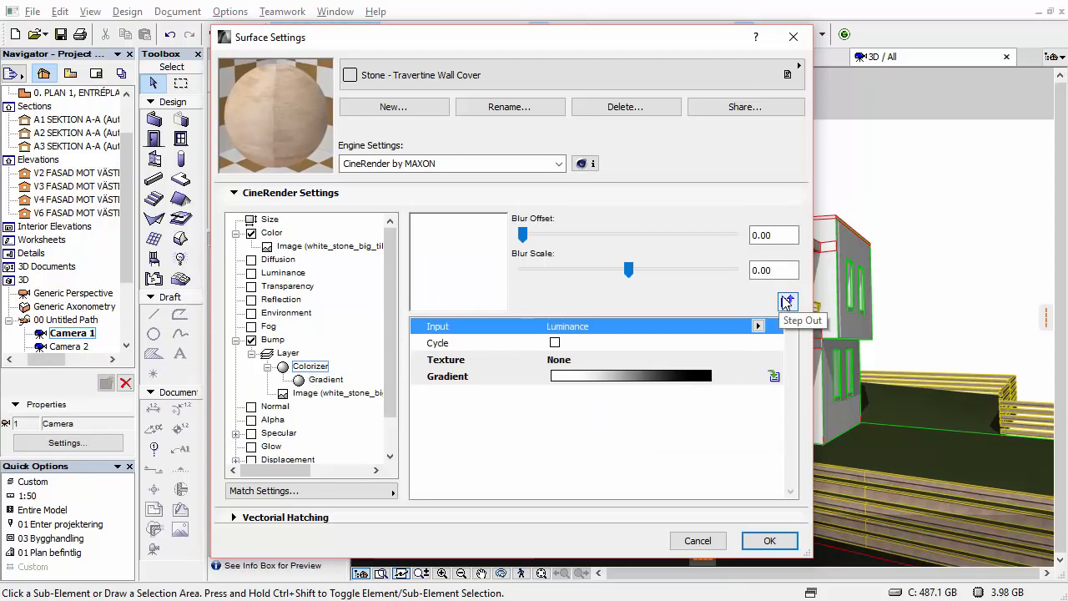
pyautogui.click(787, 302)
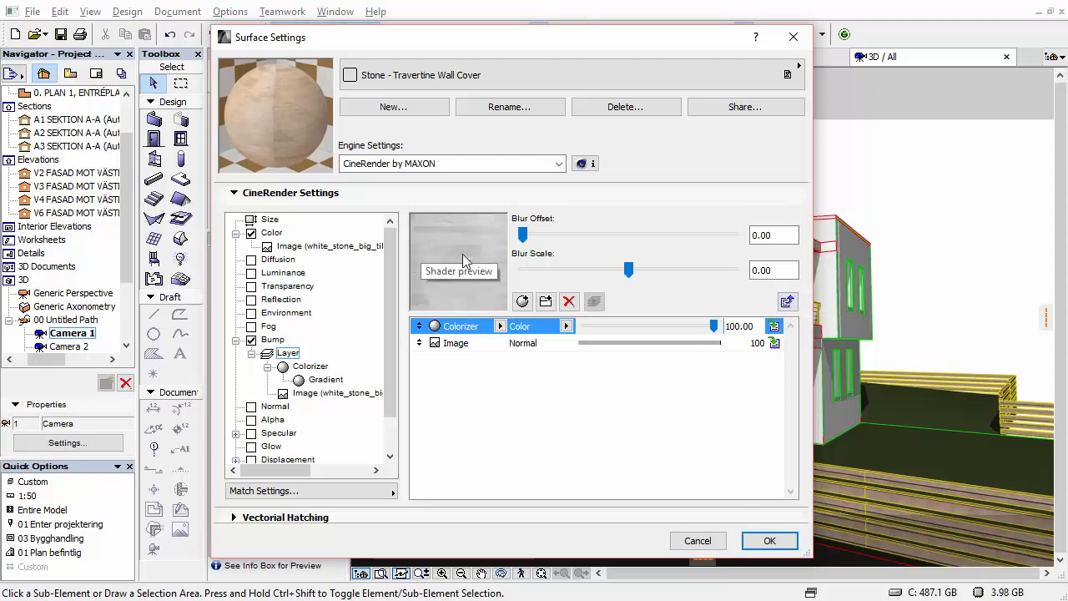
# - Move the black knot of the Colorizer's gradient to position 50 and return to the Bump layer list
pyautogui.click(774, 326)
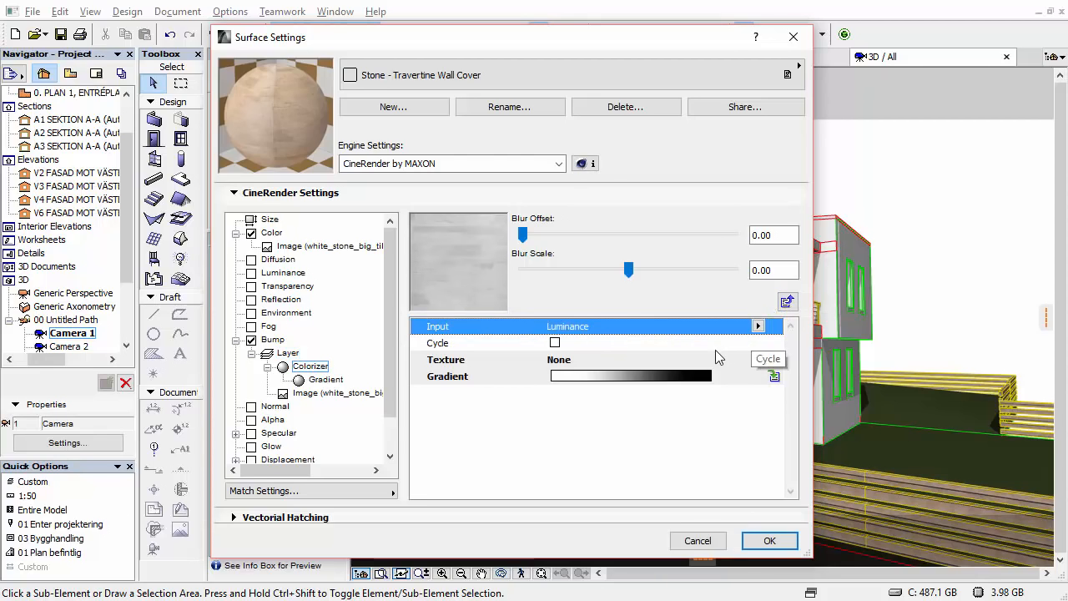
pyautogui.click(775, 378)
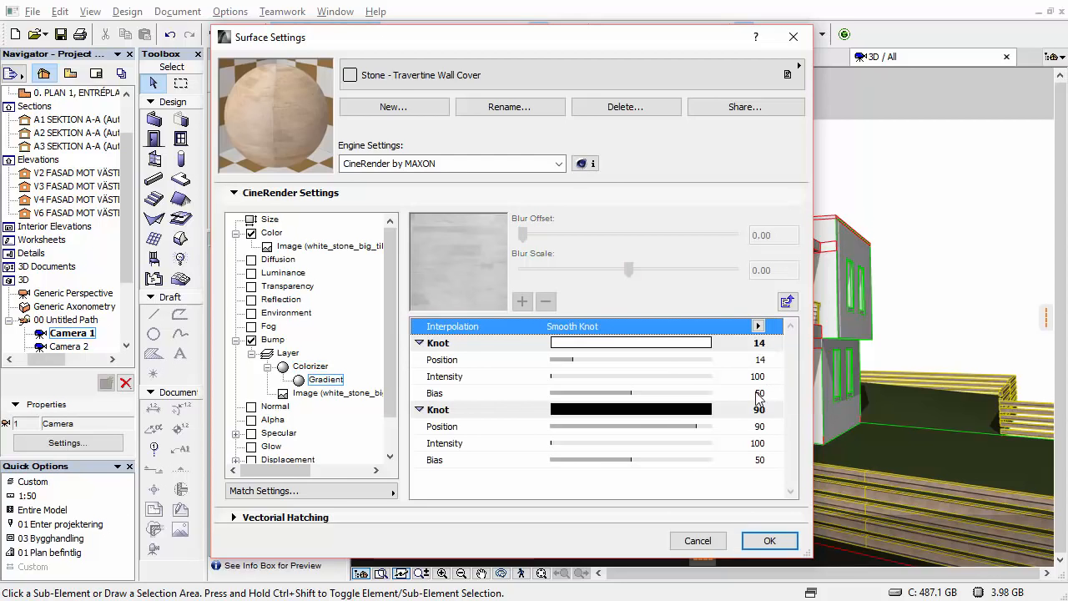
pyautogui.click(663, 409)
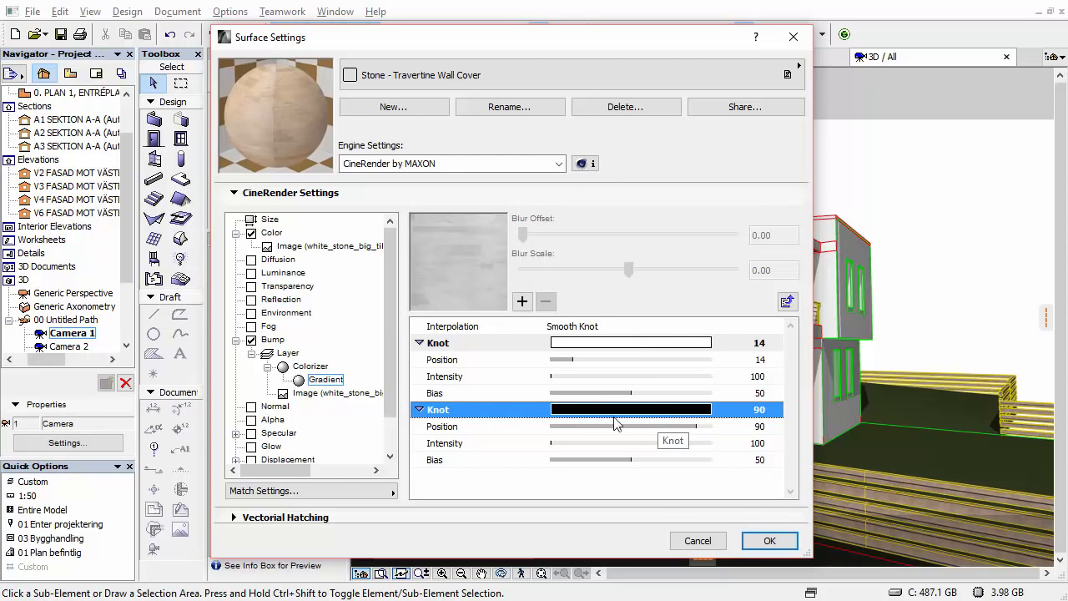
pyautogui.click(690, 428)
pyautogui.moveTo(694, 429); pyautogui.dragTo(631, 429)
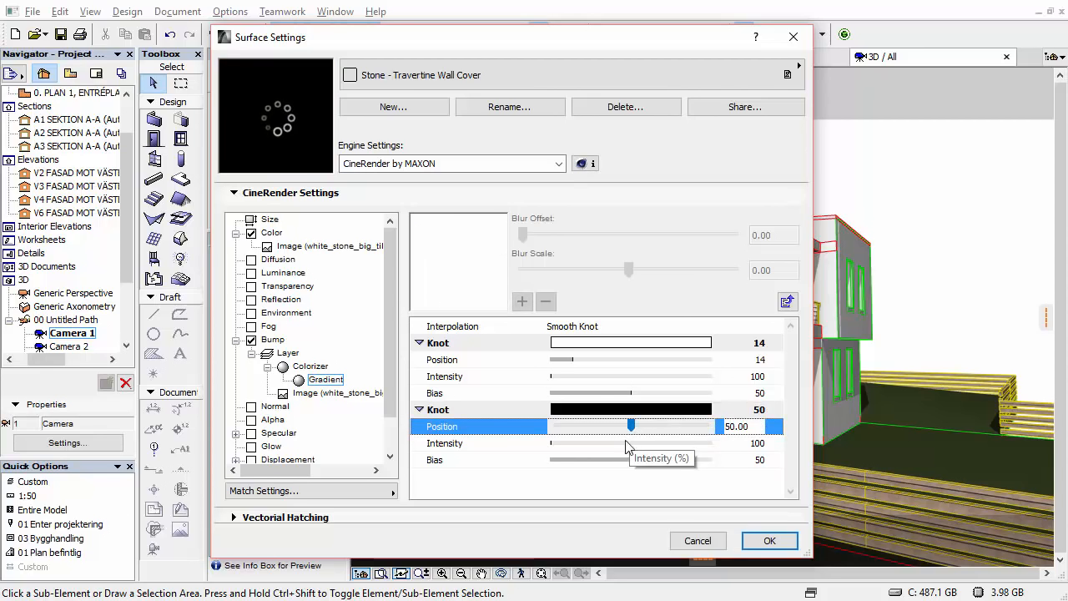
pyautogui.click(307, 367)
pyautogui.click(286, 353)
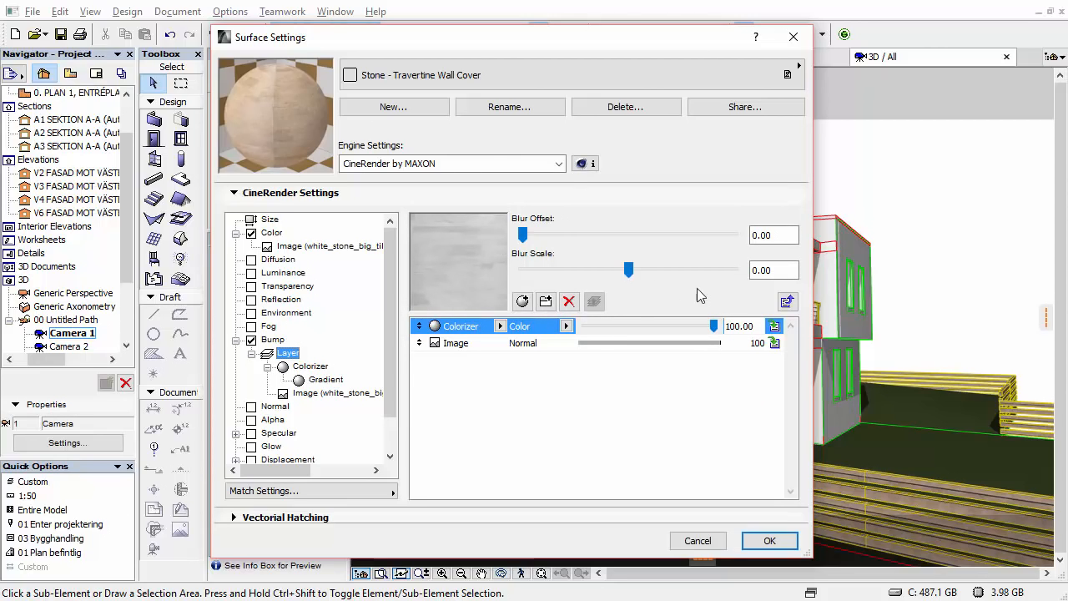
# - Move the white knot of the Colorizer's gradient to position 10 and lower the black knot's position
pyautogui.click(775, 326)
pyautogui.click(774, 376)
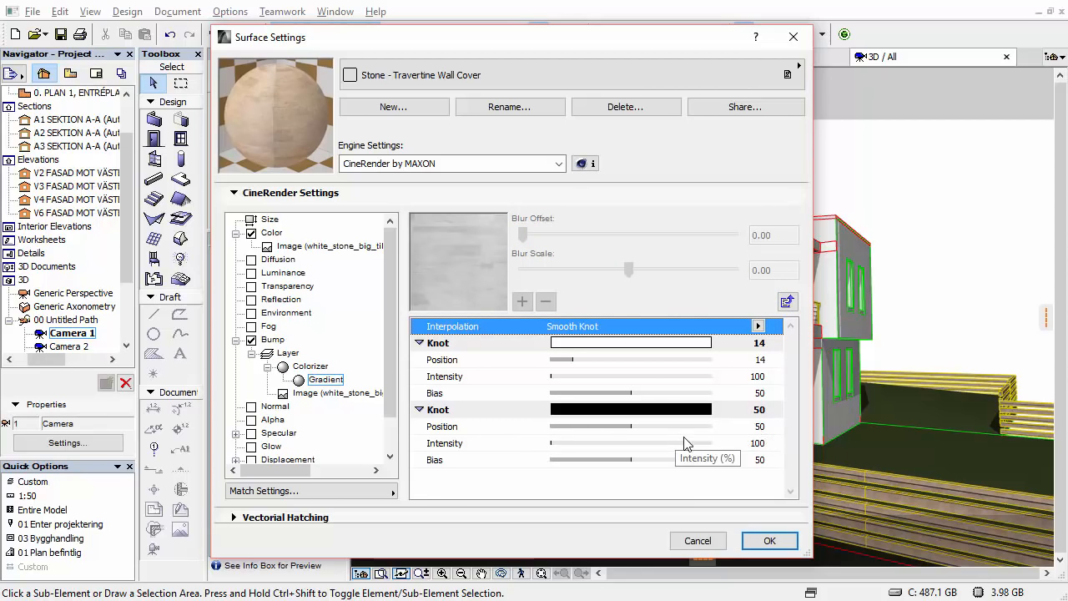
pyautogui.click(784, 303)
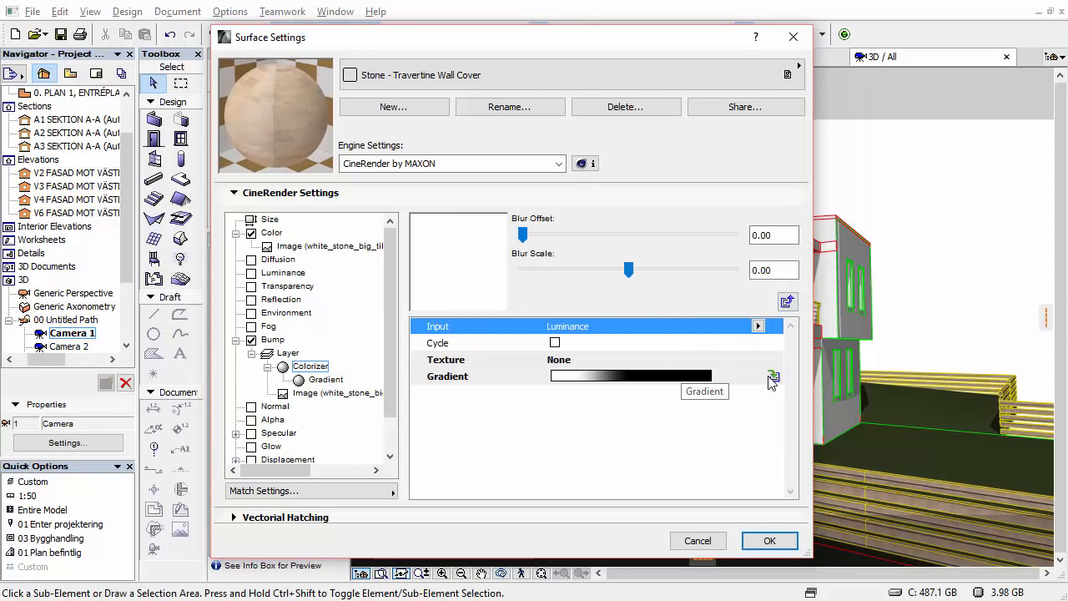
pyautogui.click(773, 378)
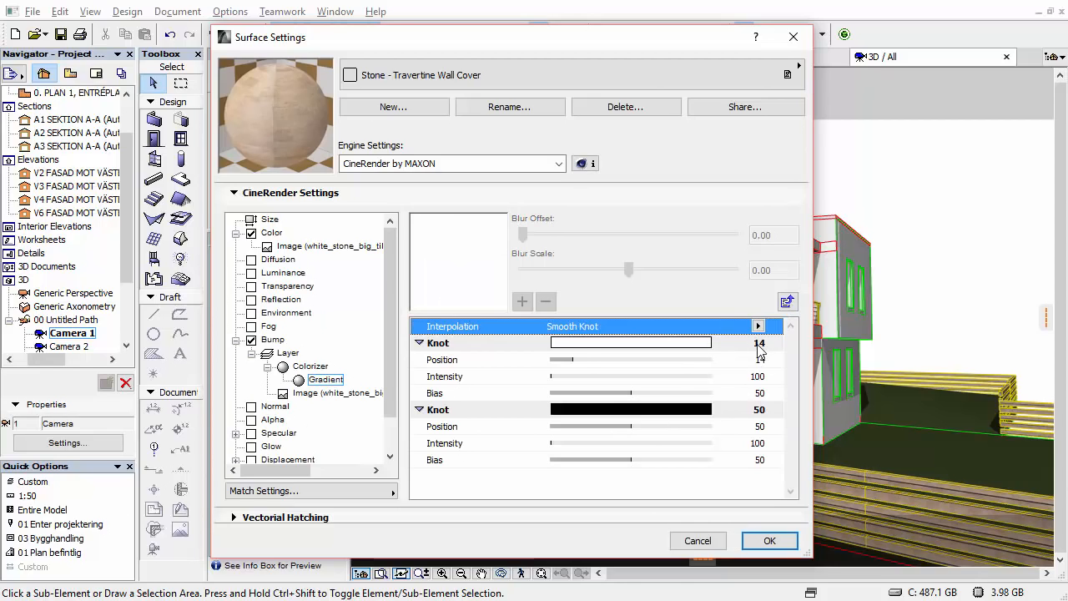
pyautogui.moveTo(571, 360); pyautogui.dragTo(566, 362)
pyautogui.click(728, 412)
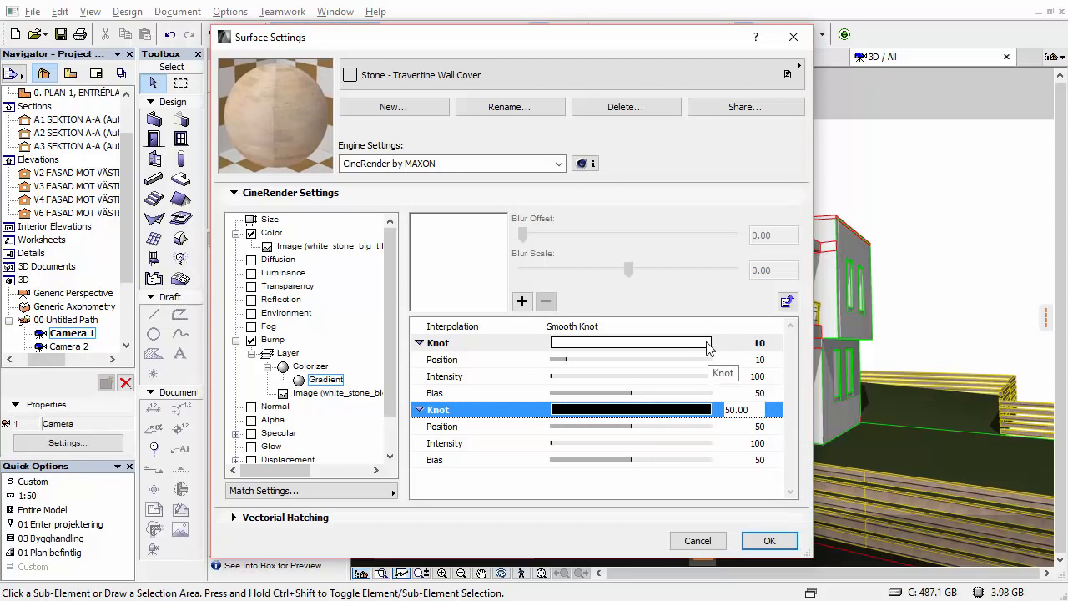
pyautogui.click(686, 429)
pyautogui.moveTo(631, 425); pyautogui.dragTo(607, 425)
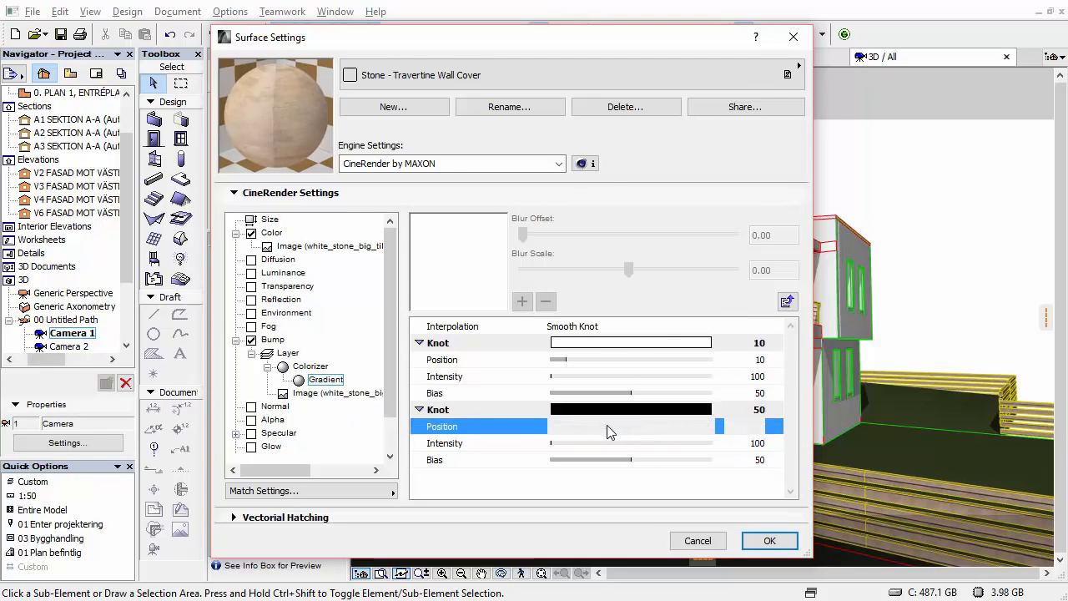
pyautogui.click(288, 353)
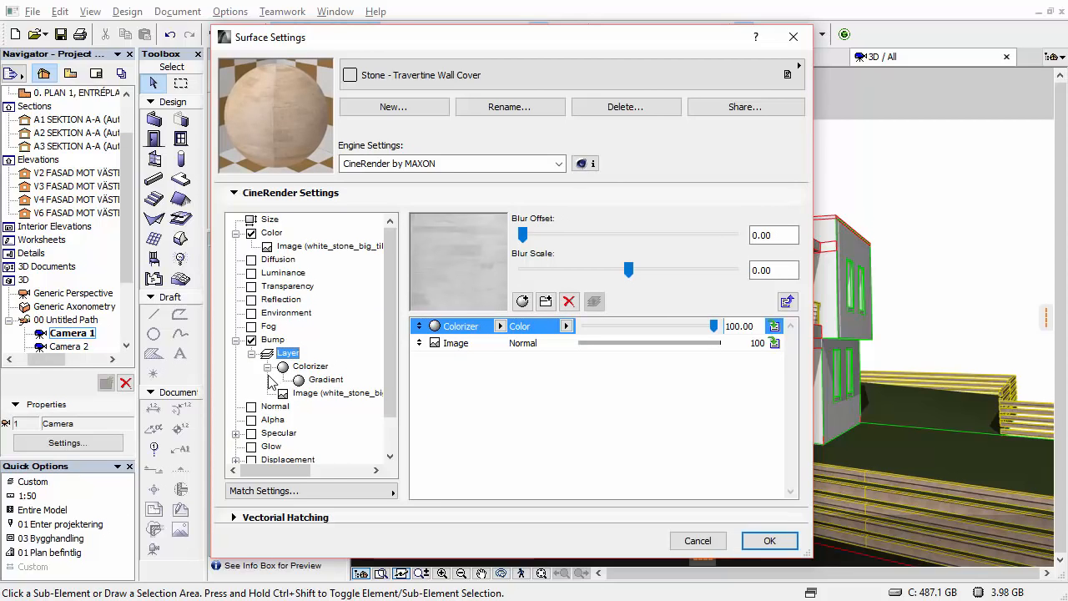
# - Set the Bump strength to 100 and accept the surface settings
pyautogui.click(267, 367)
pyautogui.click(252, 354)
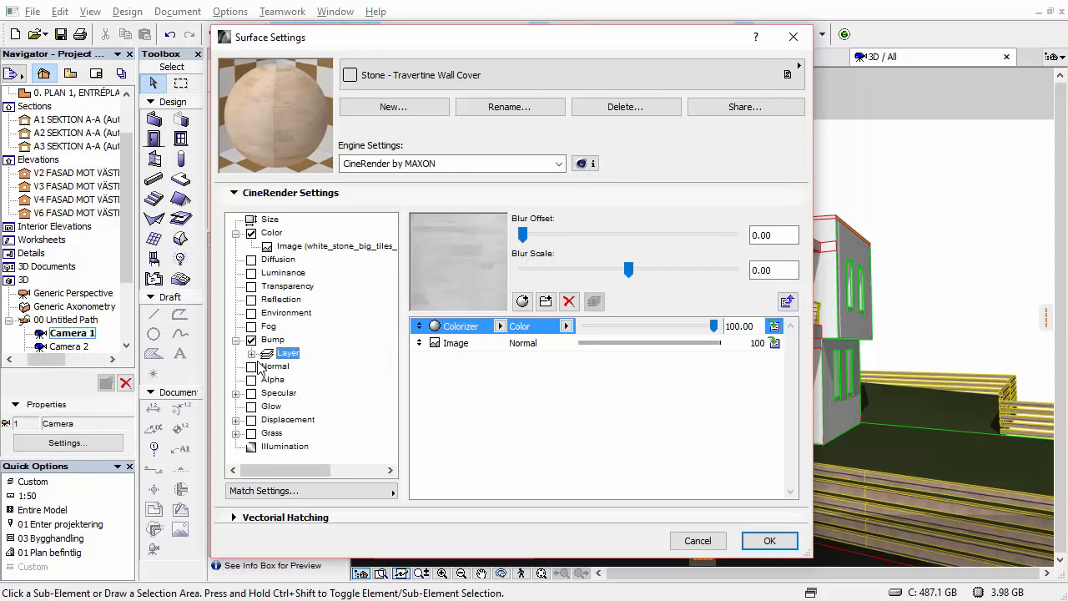
pyautogui.click(273, 339)
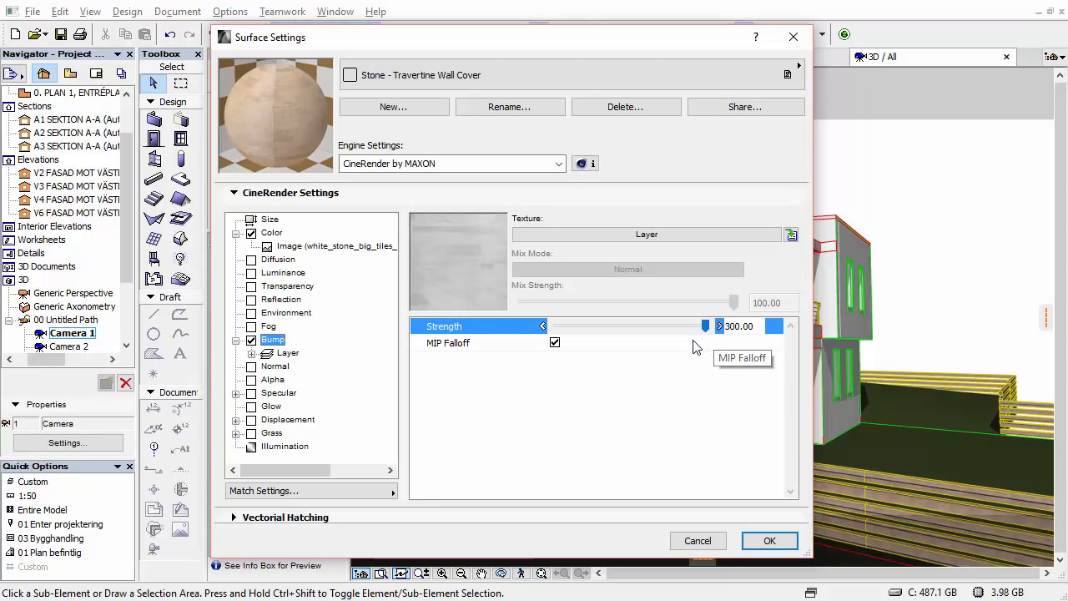
pyautogui.moveTo(705, 326)
pyautogui.mouseDown()
pyautogui.moveTo(660, 331)
pyautogui.moveTo(716, 327)
pyautogui.mouseUp()
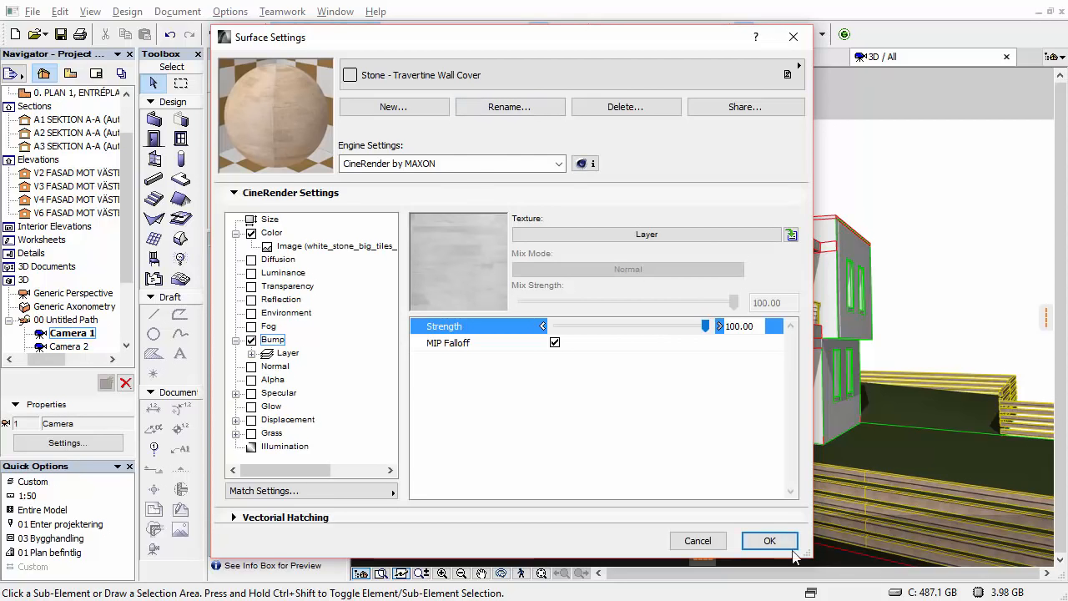
pyautogui.click(766, 542)
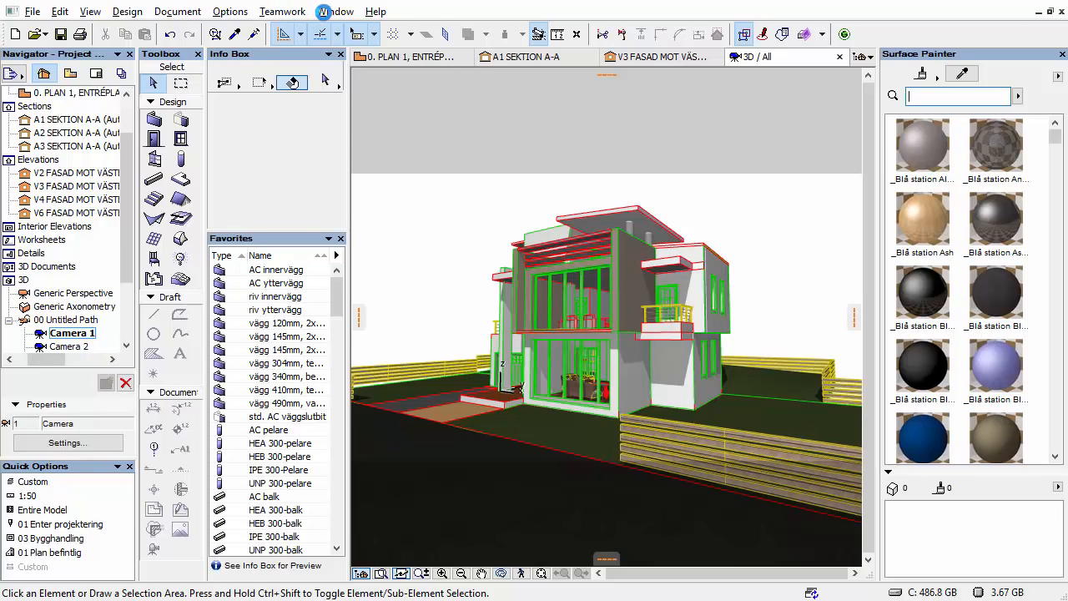
pyautogui.click(334, 12)
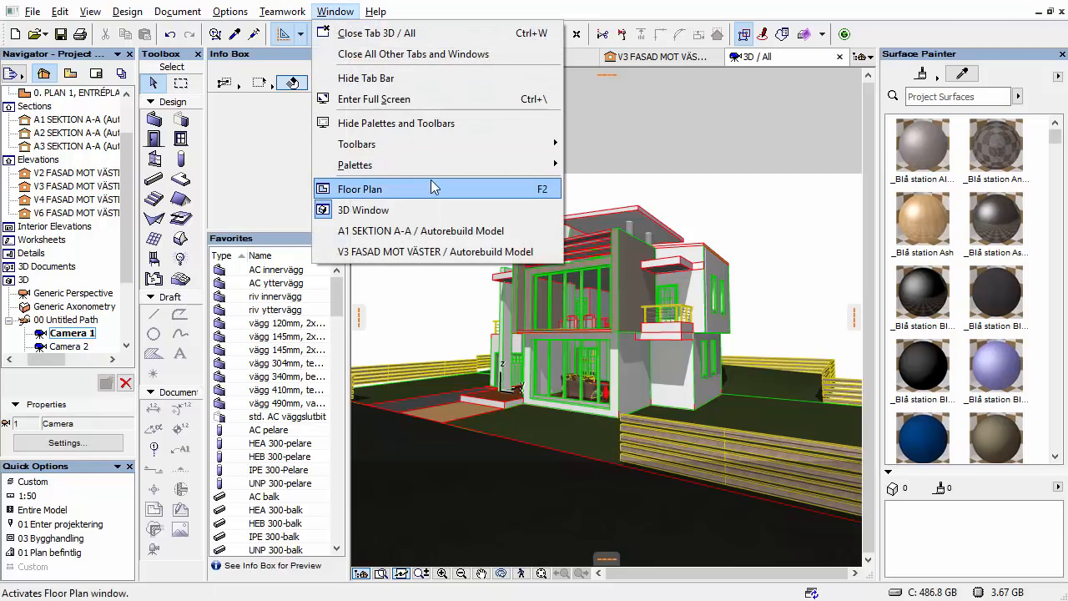
pyautogui.moveTo(455, 166)
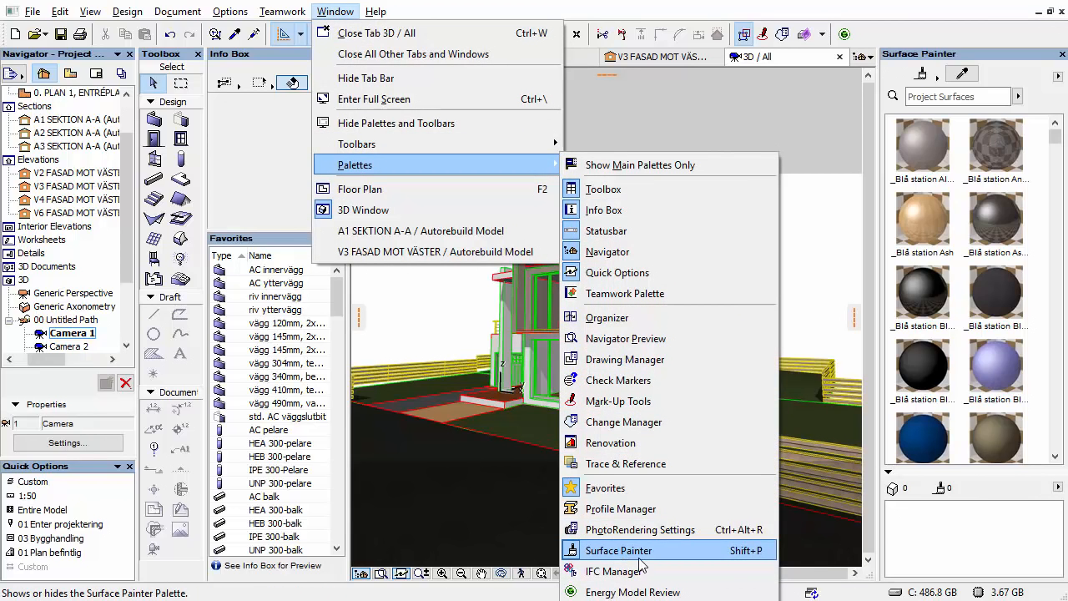
pyautogui.click(790, 8)
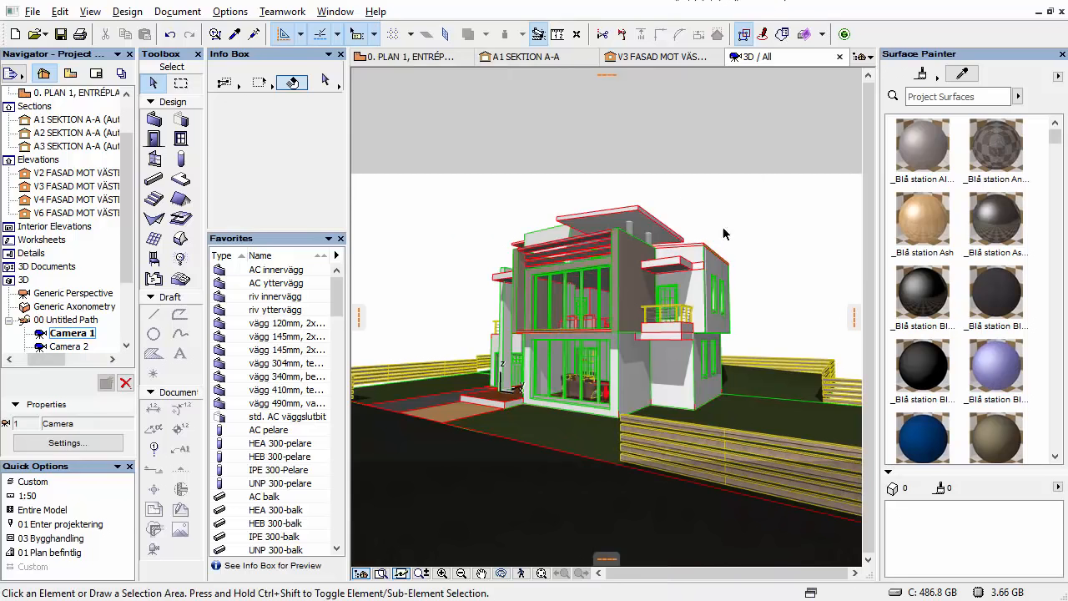
# - Search the Surface Painter for "stone" and limit the results to surfaces in the project
pyautogui.scroll(6, 626, 297)
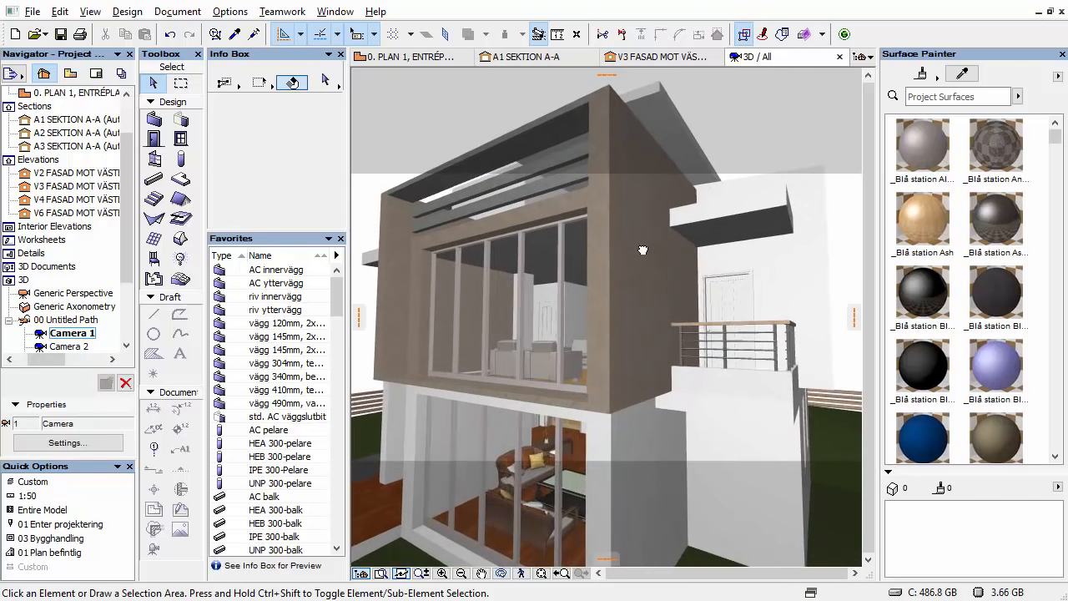
pyautogui.scroll(-5, 643, 250)
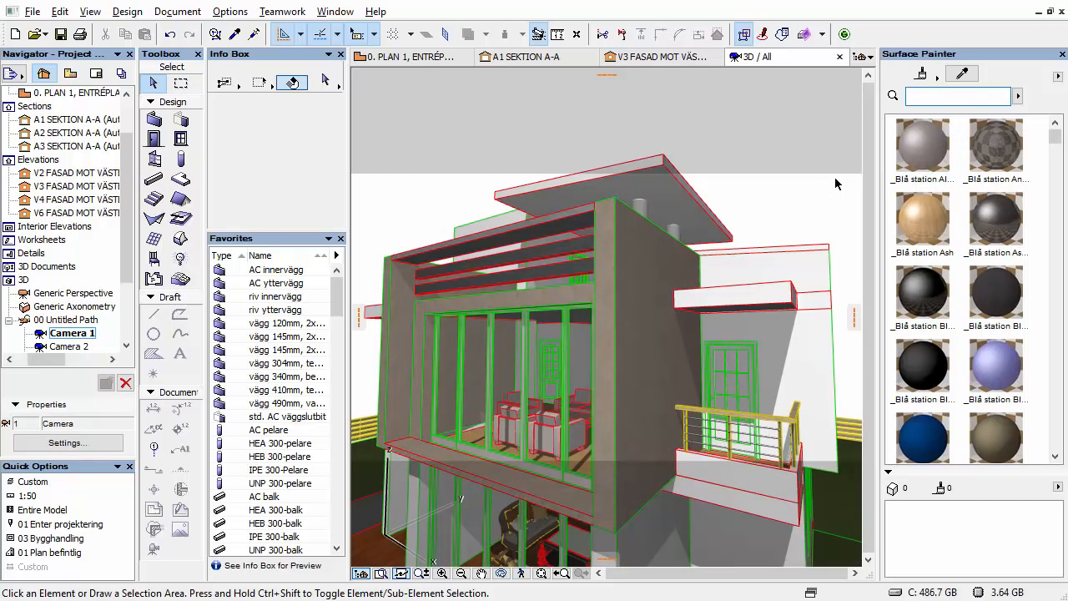
pyautogui.write('stone')
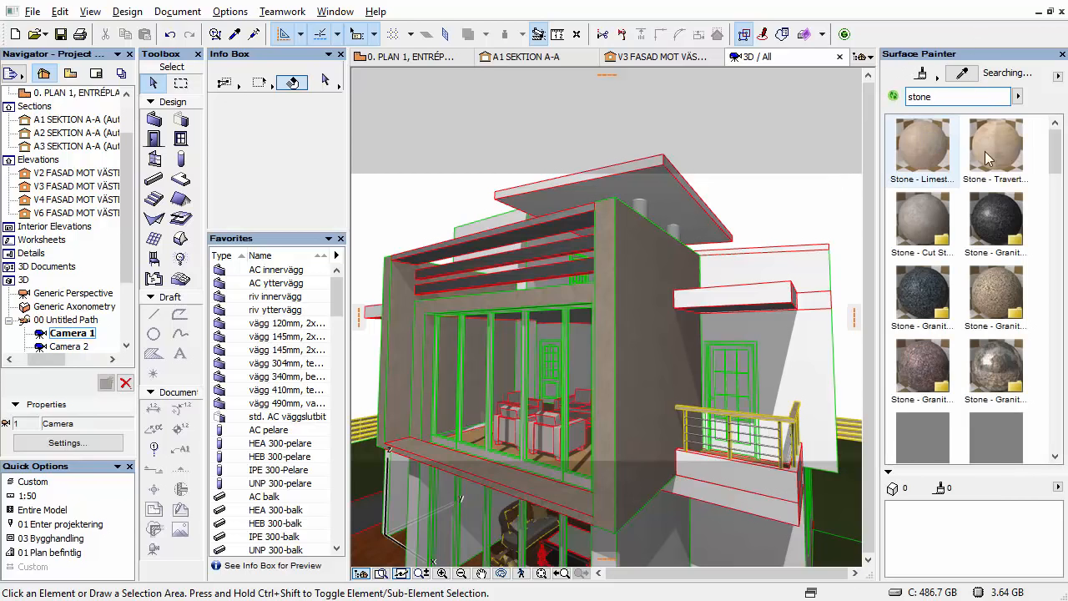
pyautogui.click(1017, 96)
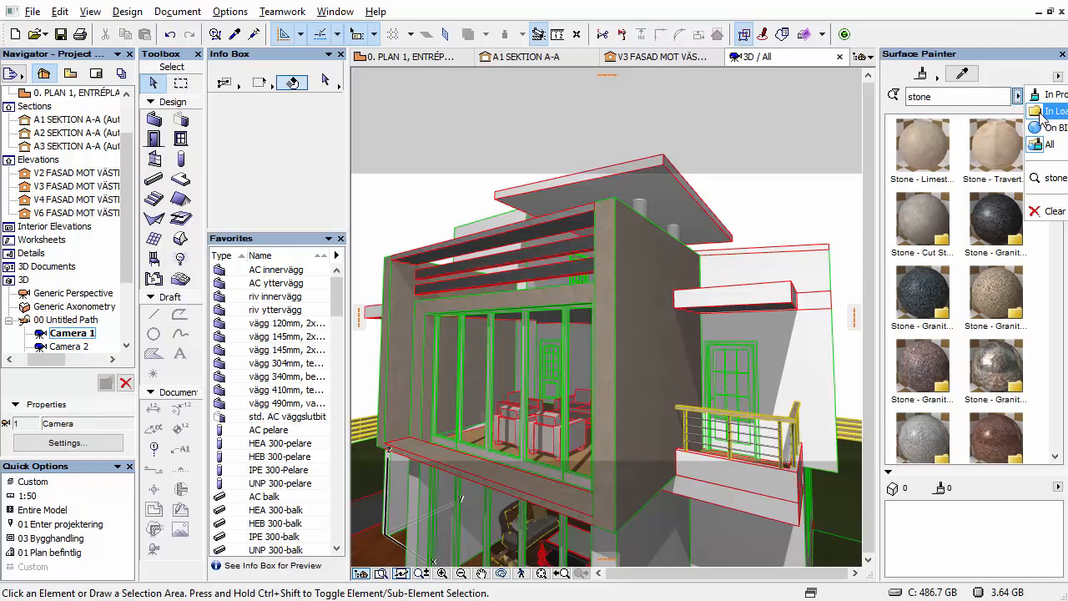
pyautogui.click(1048, 96)
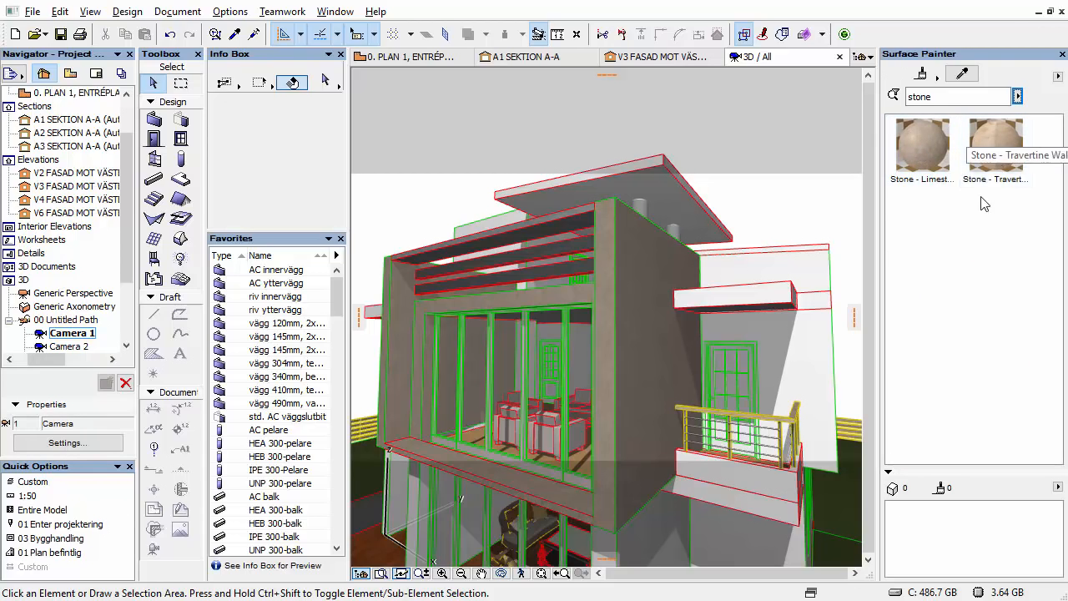
# - Paint the outer face of the upper-storey side wall beside the balcony with Stone - Travertine Wall Cover
pyautogui.click(995, 148)
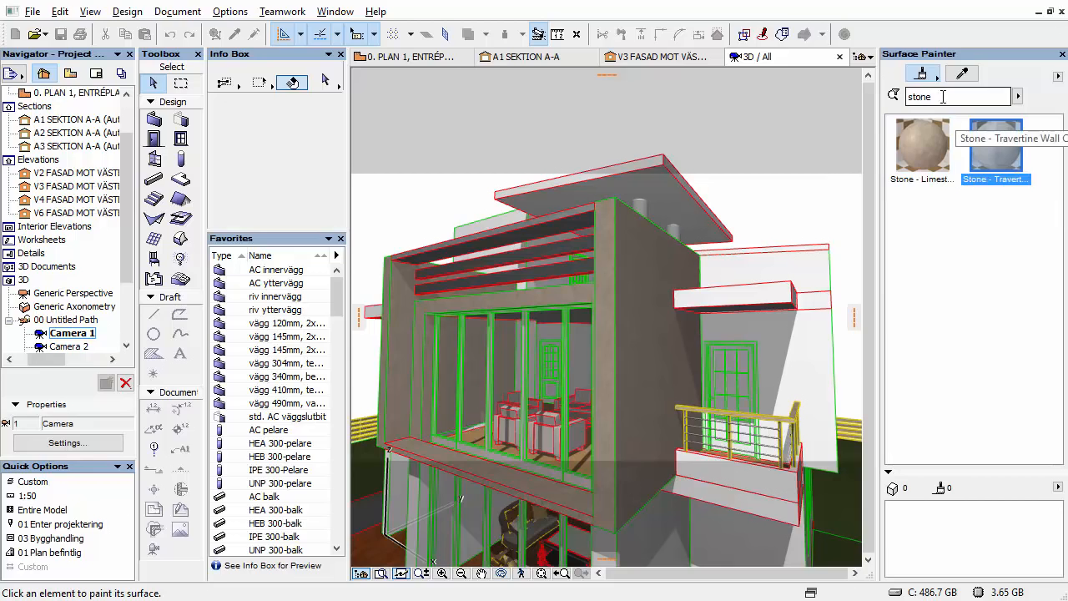
pyautogui.click(923, 76)
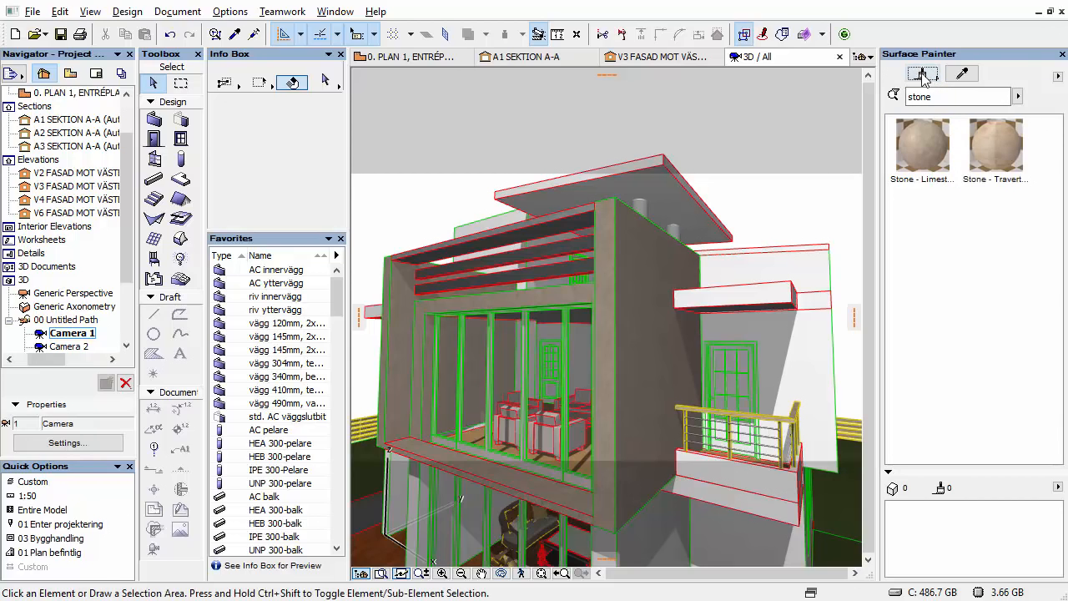
pyautogui.click(919, 77)
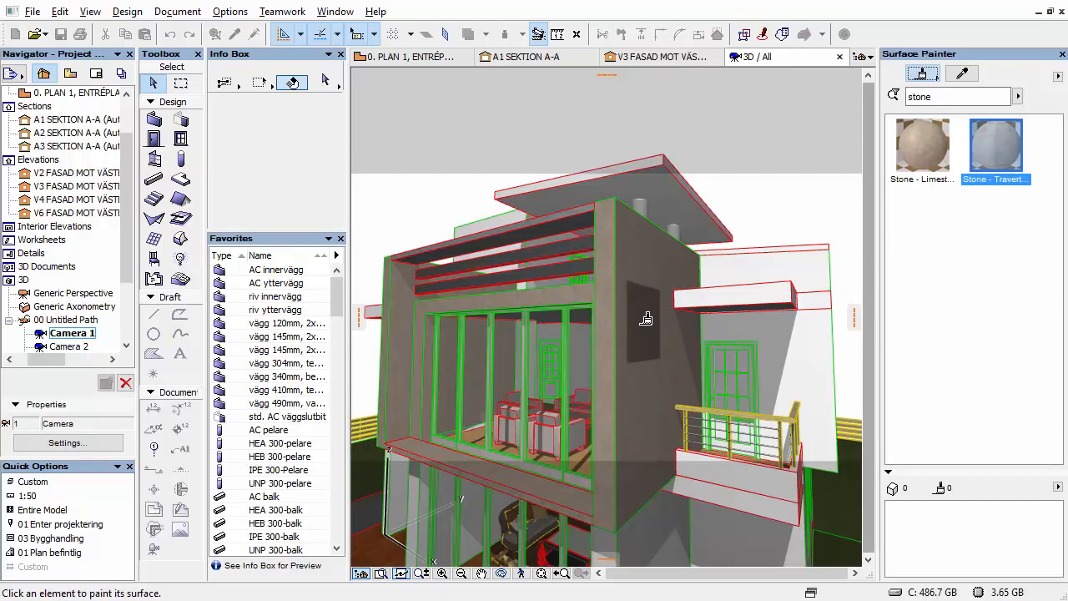
pyautogui.click(647, 318)
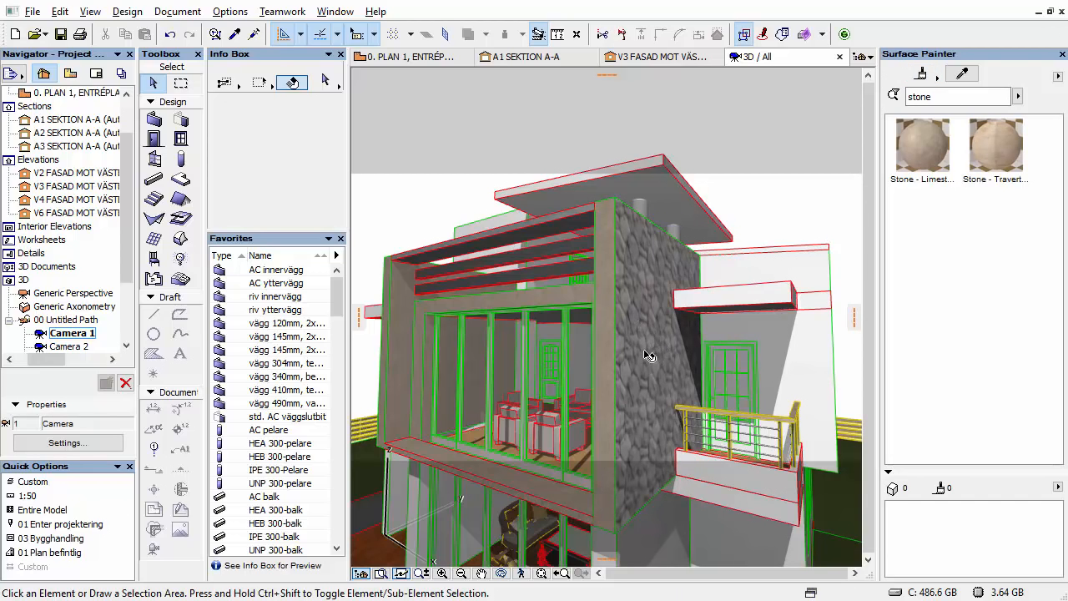
pyautogui.scroll(-1, 616, 269)
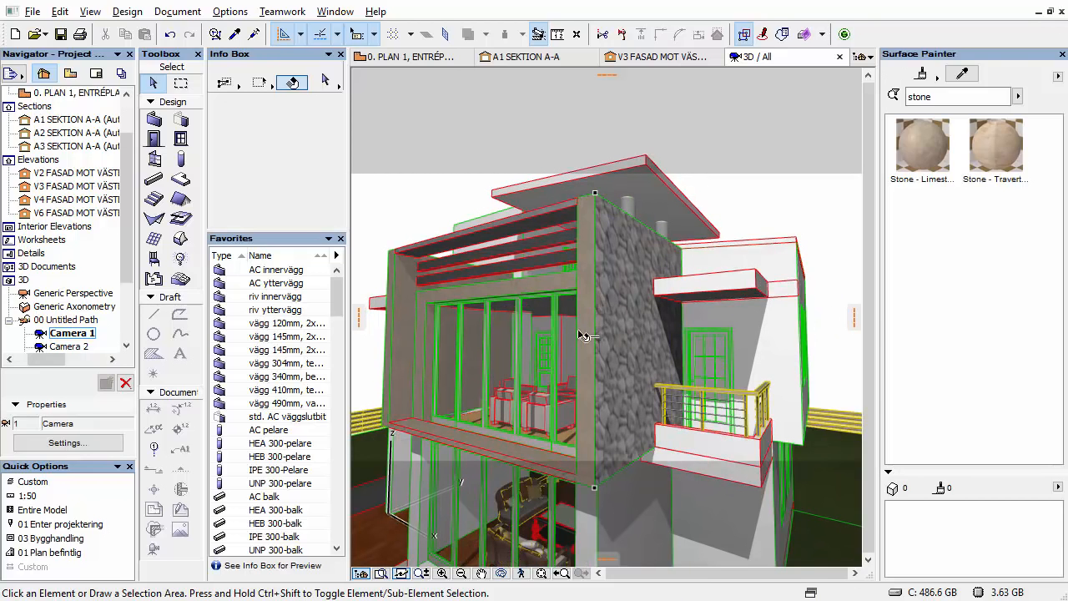
pyautogui.rightClick(738, 195)
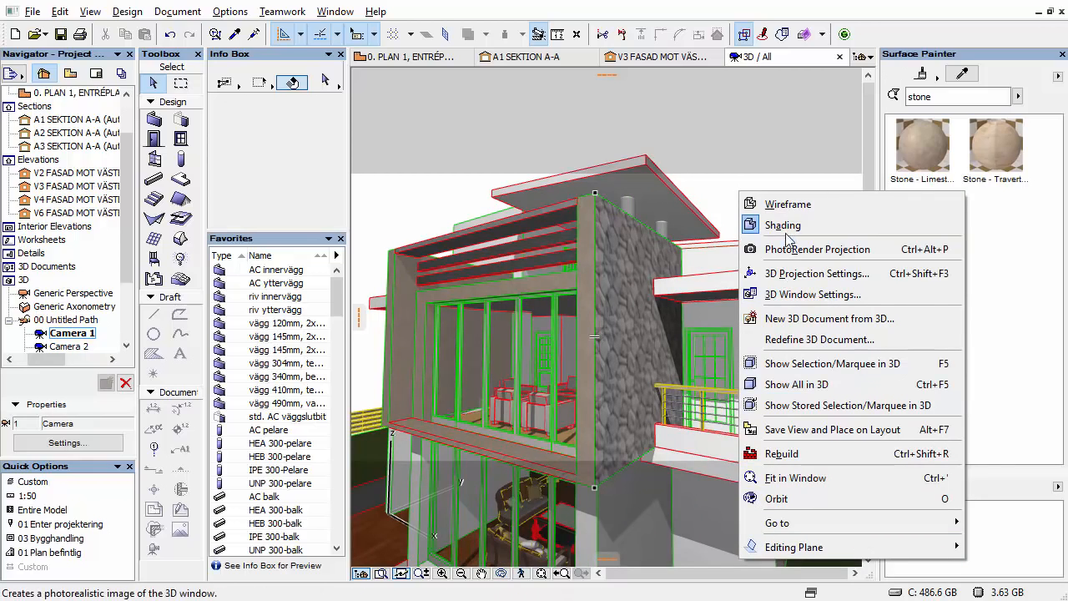
pyautogui.click(784, 274)
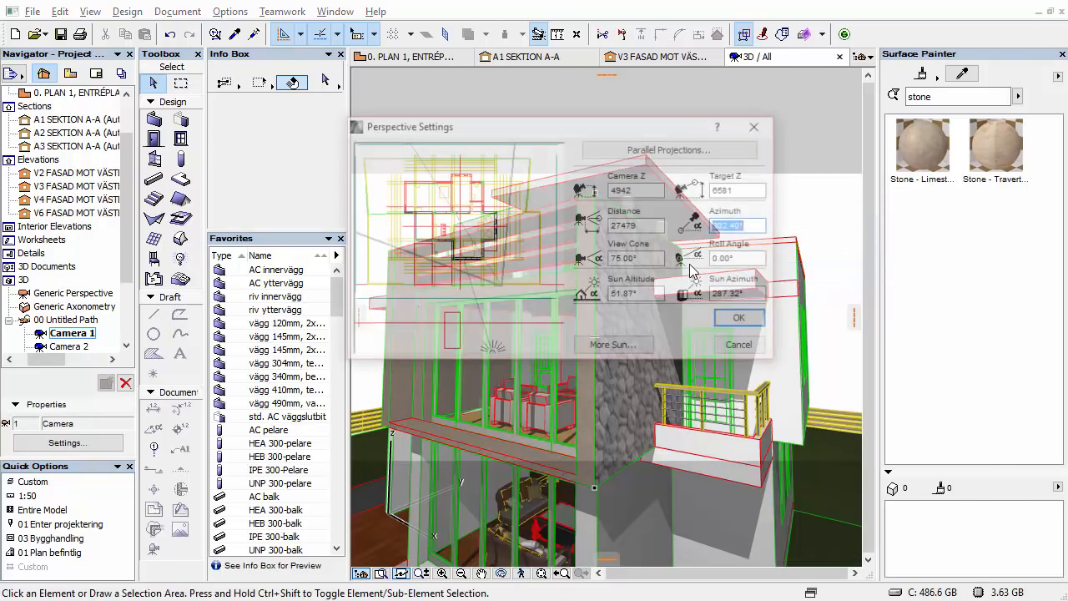
pyautogui.click(743, 319)
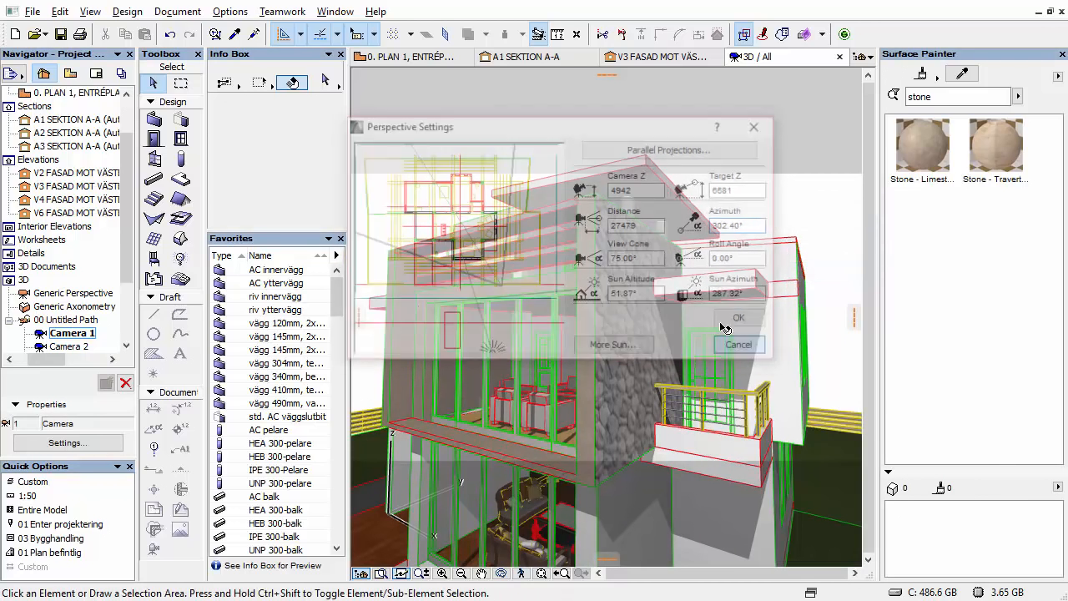
# - Check the 3D modeling engine options in the 3D window settings and close the dialog without changes
pyautogui.rightClick(408, 200)
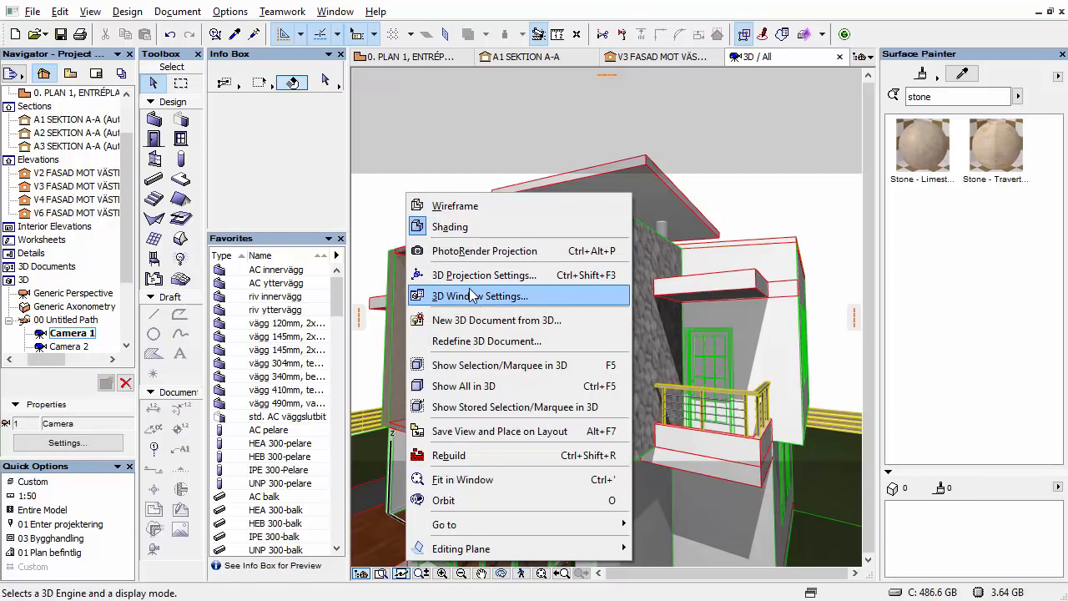
pyautogui.click(472, 297)
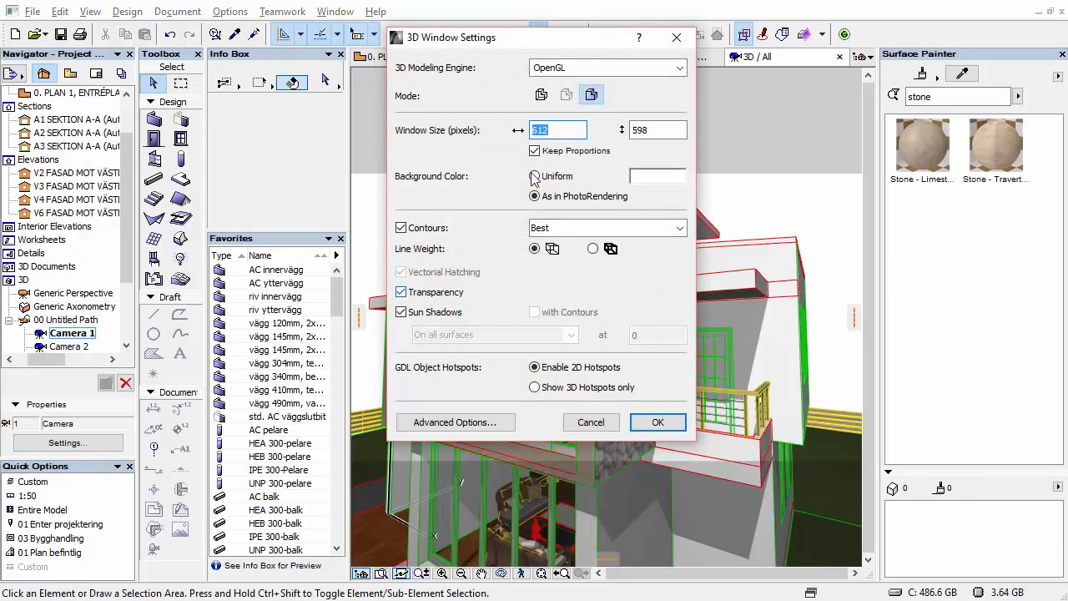
pyautogui.moveTo(537, 46); pyautogui.dragTo(386, 139)
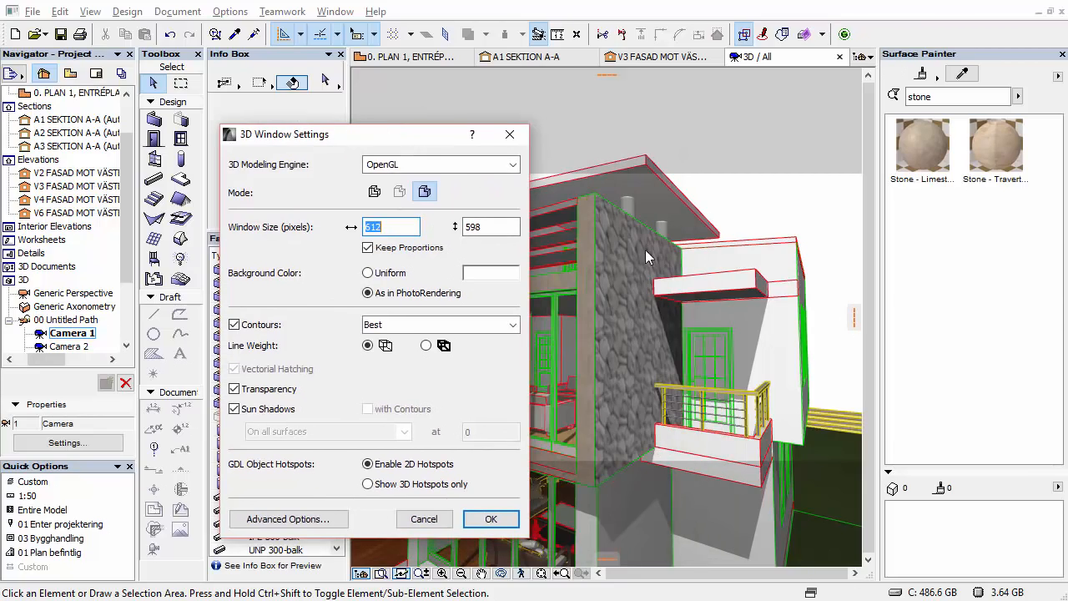
pyautogui.click(373, 165)
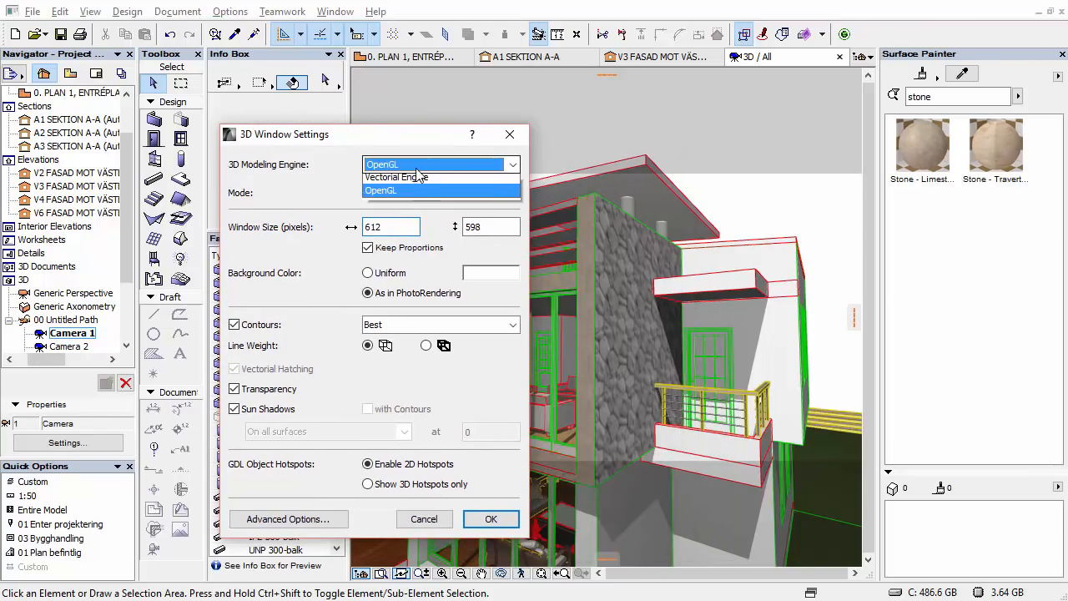
pyautogui.click(401, 191)
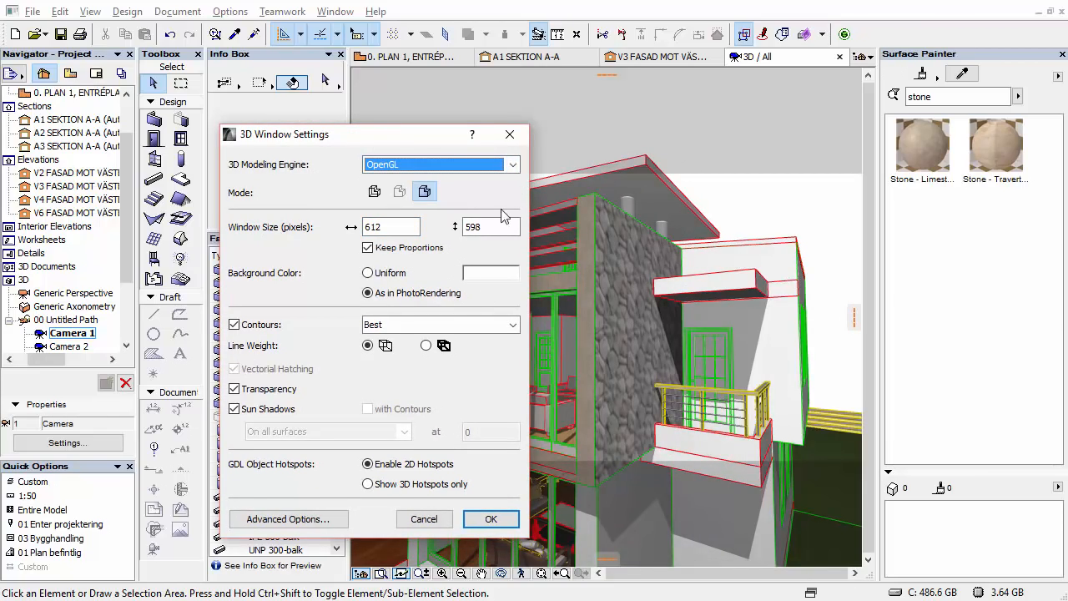
pyautogui.click(422, 517)
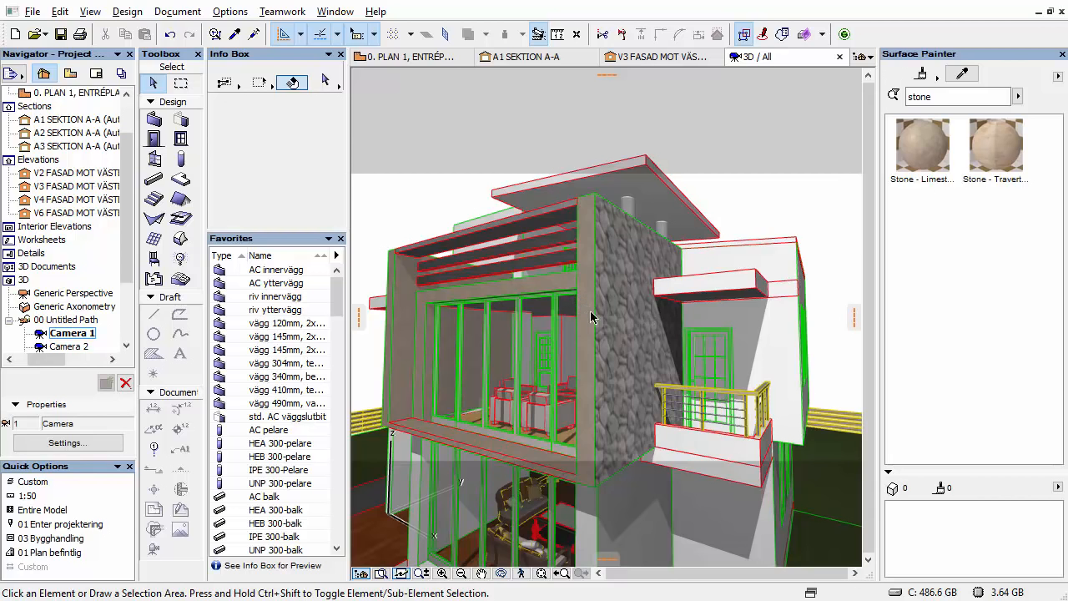
# - Switch the Surface Painter's paint method and apply Stone - Travertine Wall Cover to the right side wall's front end and the window wall
pyautogui.moveTo(591, 312); pyautogui.dragTo(590, 286, button='middle')
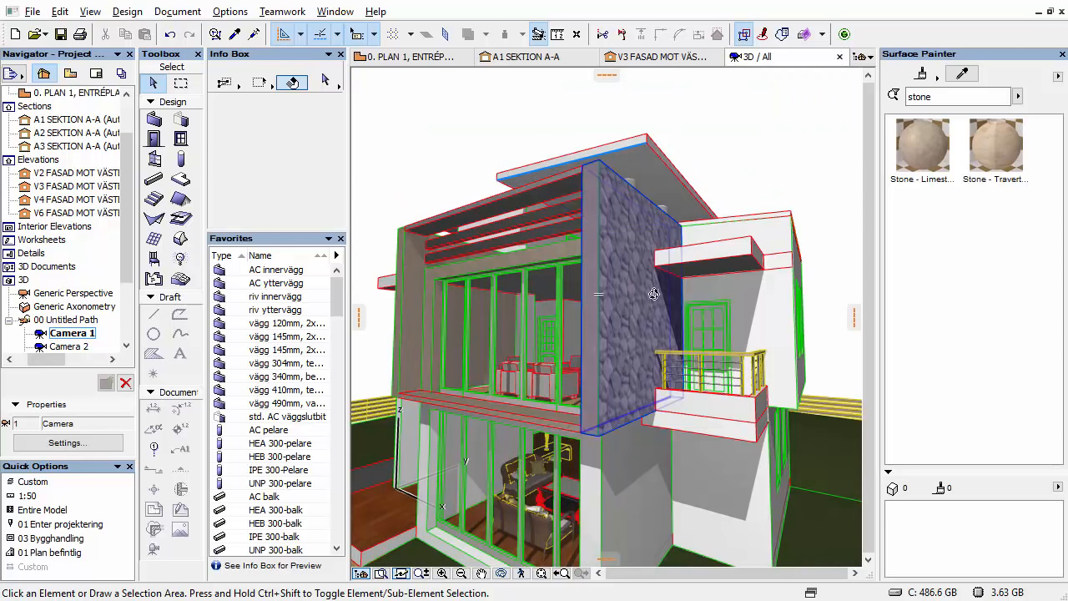
pyautogui.keyDown('shift'); pyautogui.moveTo(653, 293); pyautogui.dragTo(693, 314, button='middle'); pyautogui.keyUp('shift')
pyautogui.hotkey('ctrl', 'a')
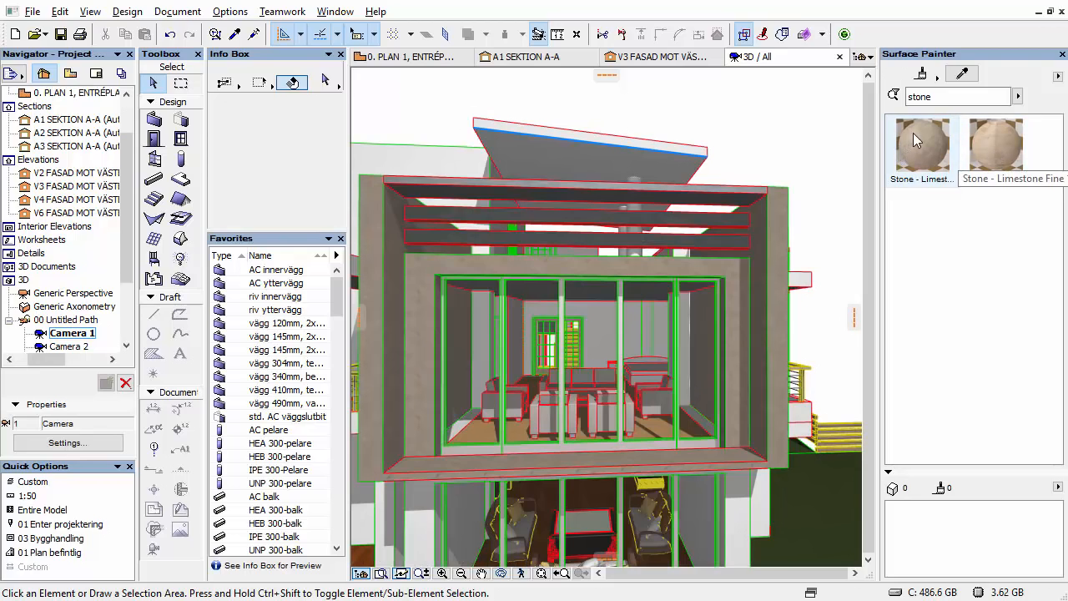
pyautogui.click(1021, 150)
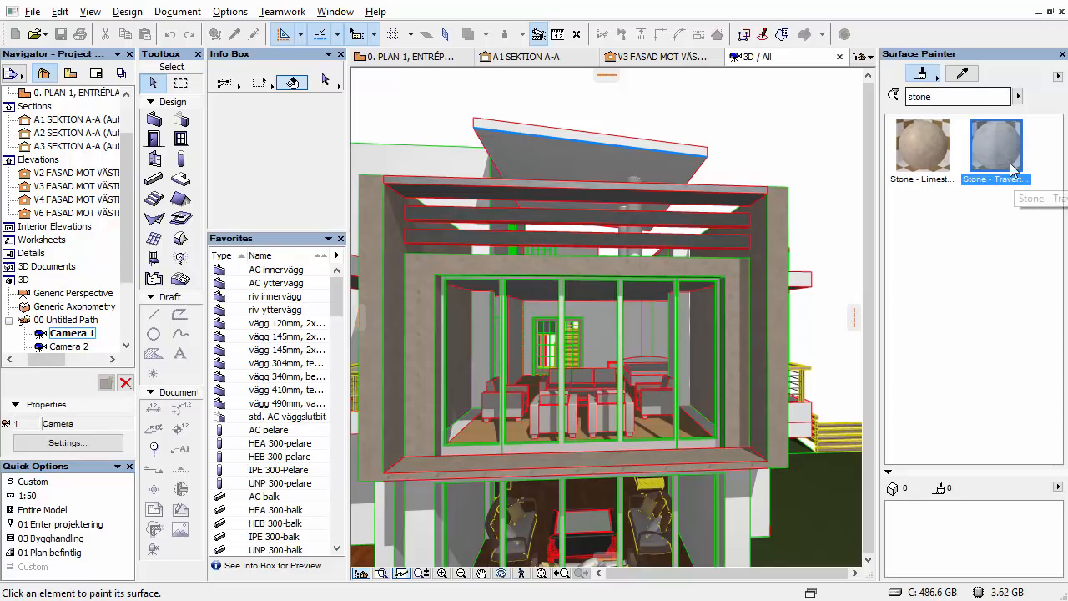
pyautogui.click(929, 80)
pyautogui.click(938, 79)
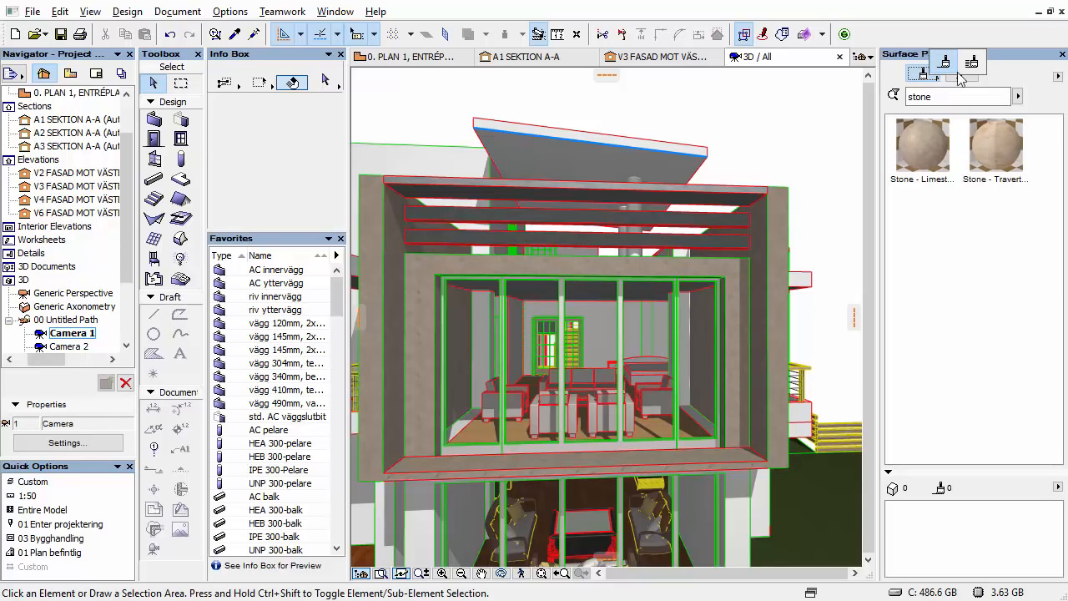
pyautogui.click(971, 63)
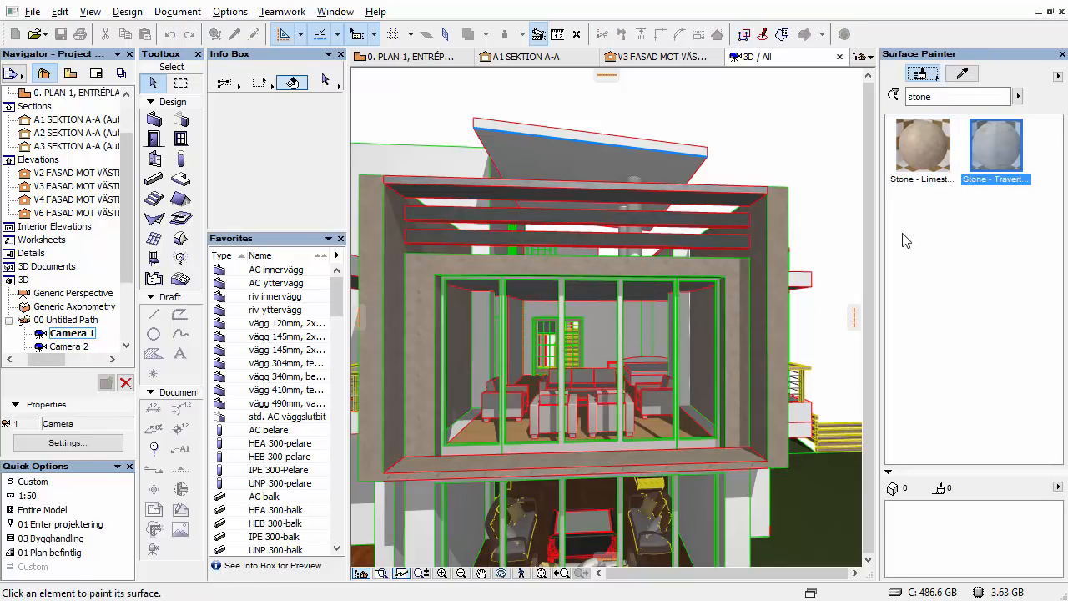
pyautogui.click(770, 297)
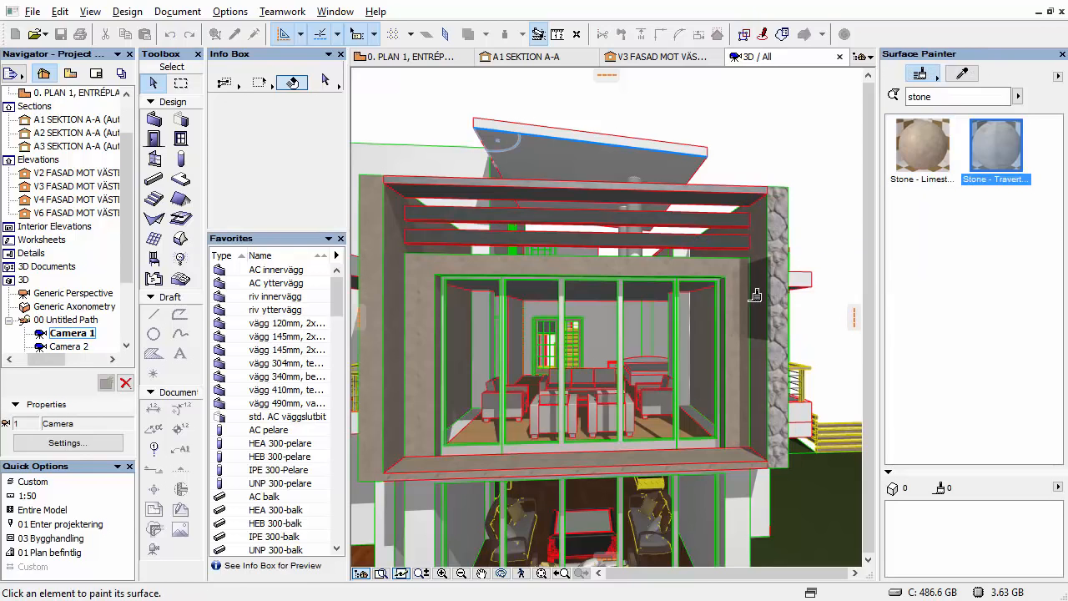
pyautogui.click(753, 295)
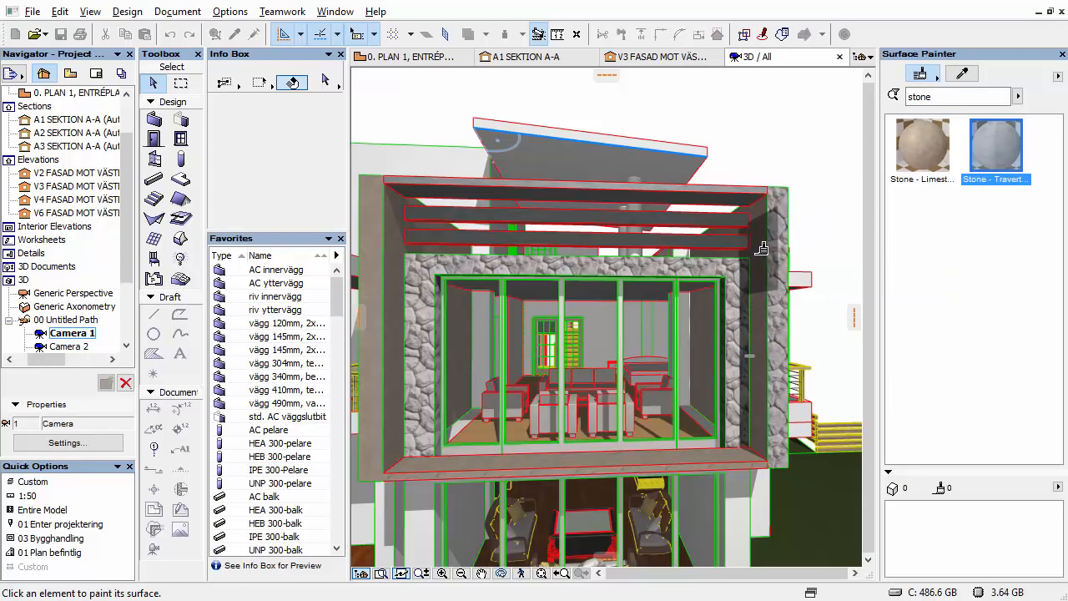
# - Paint the right side wall's inner face, the projecting floor slab and the left side wall's front end with Stone - Travertine Wall Cover
pyautogui.click(761, 247)
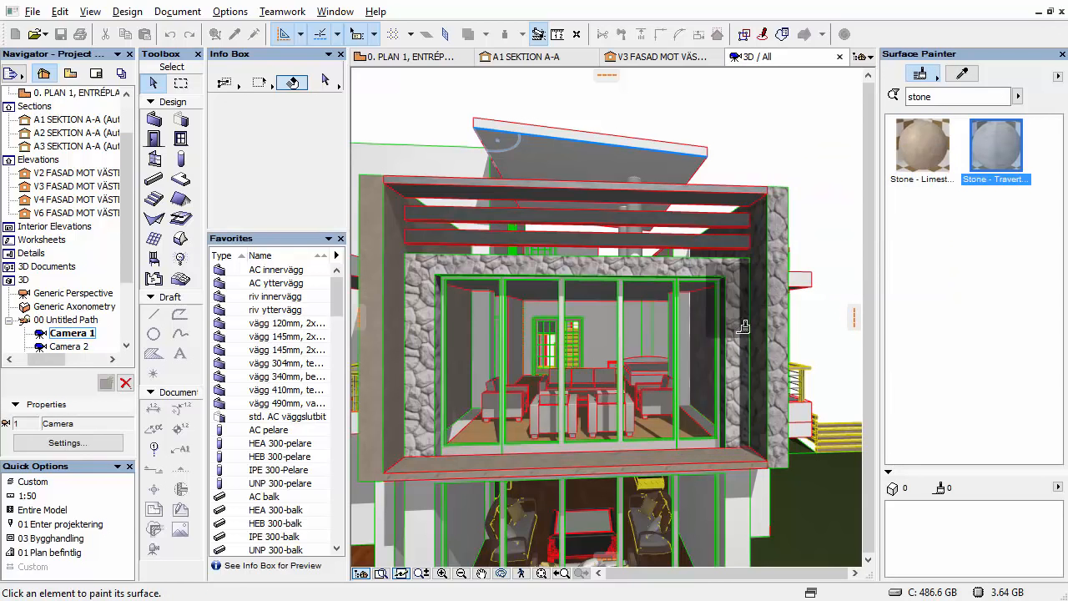
pyautogui.click(679, 455)
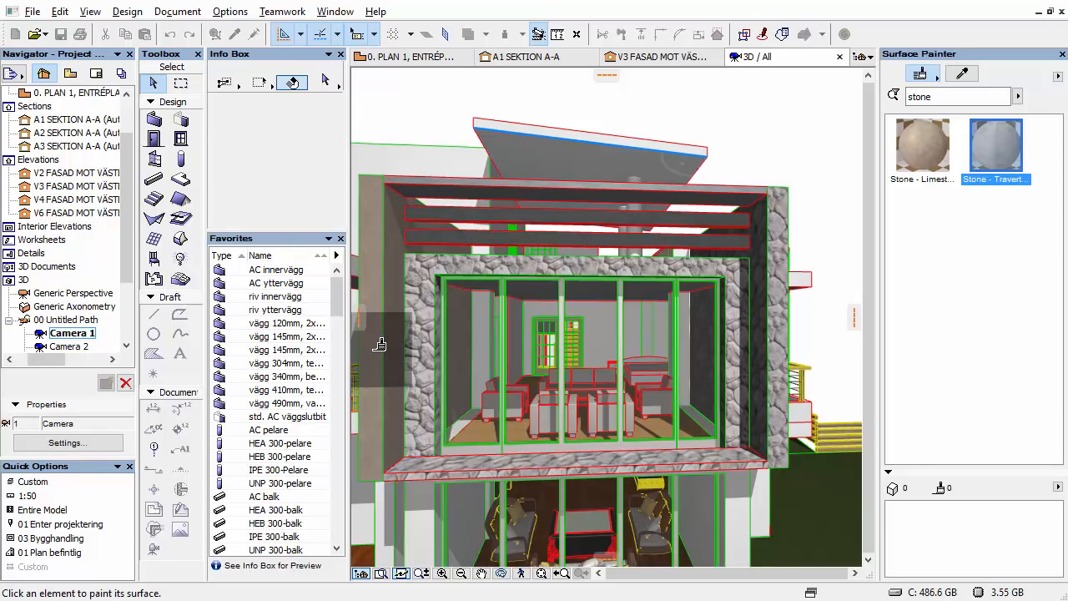
pyautogui.click(379, 344)
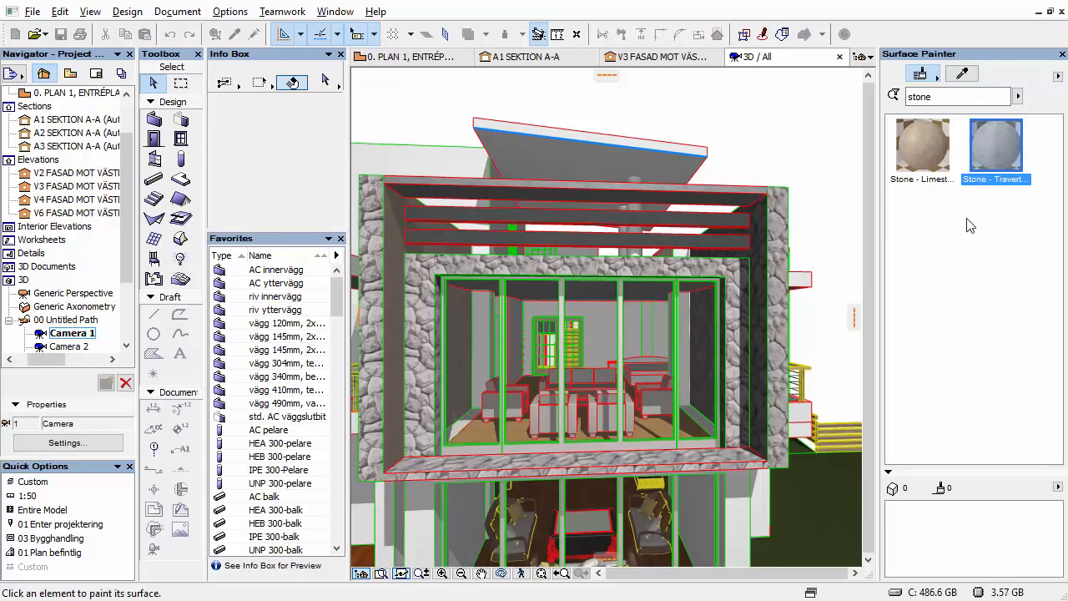
# - Use the Surface Painter's eyedropper to pick up a surface from the right side wall's inner face
pyautogui.click(935, 81)
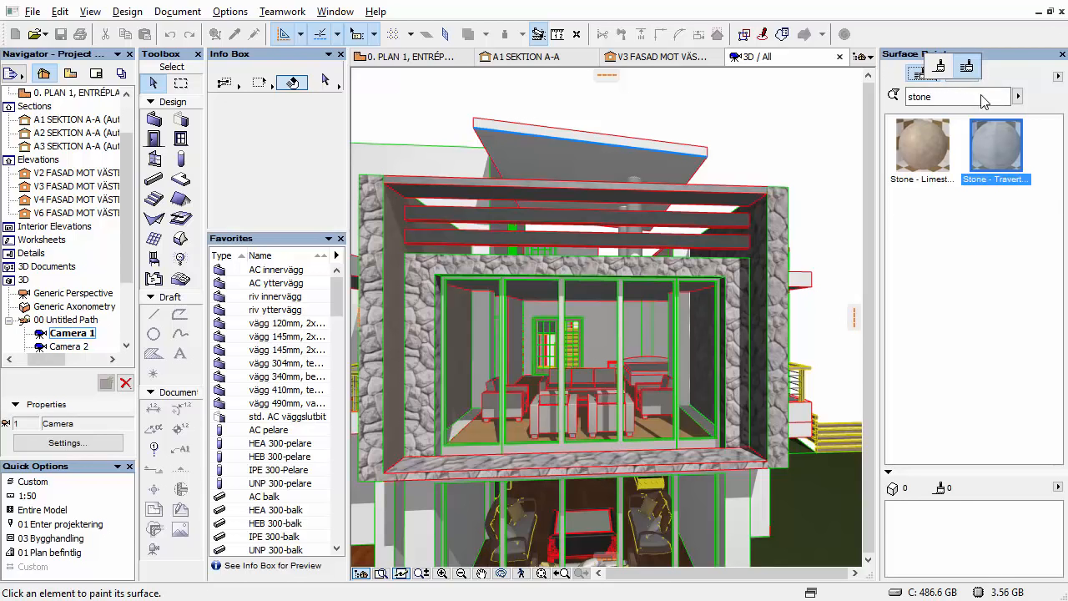
pyautogui.click(1003, 75)
pyautogui.click(968, 174)
pyautogui.click(964, 74)
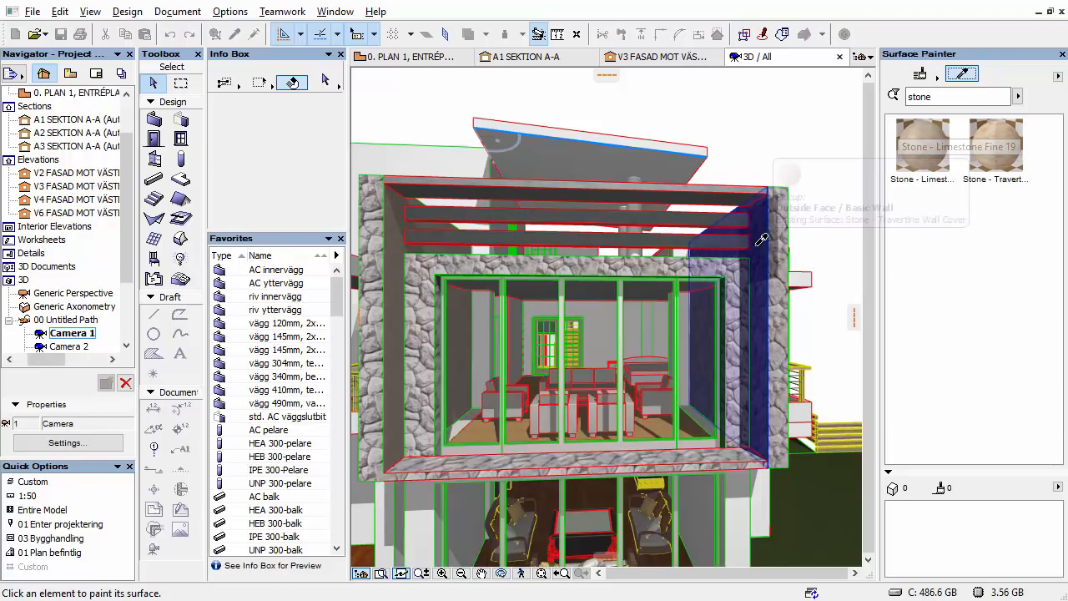
pyautogui.press('Escape')
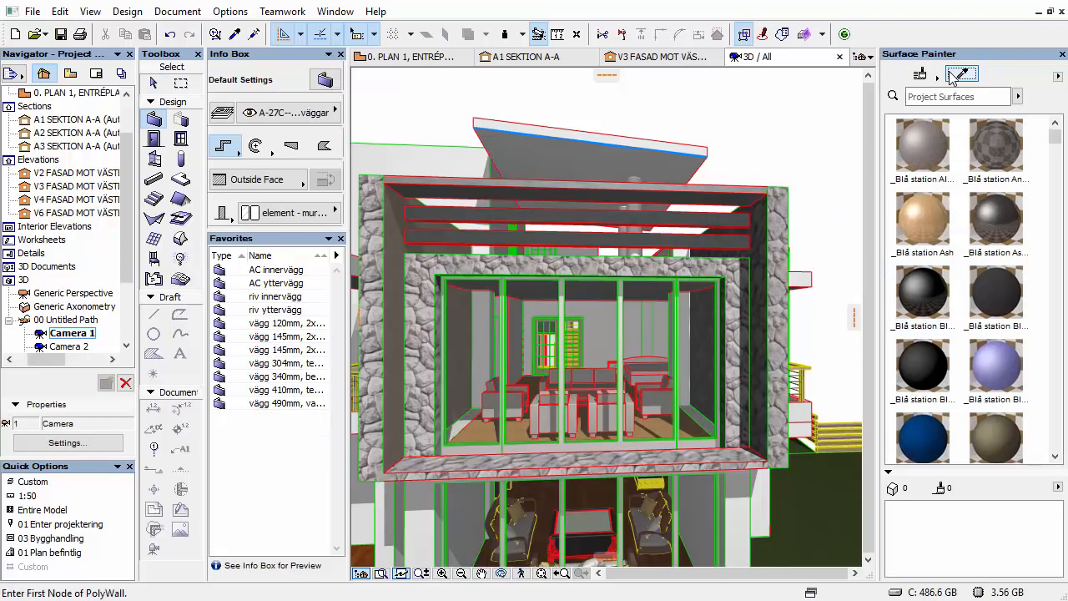
pyautogui.click(955, 76)
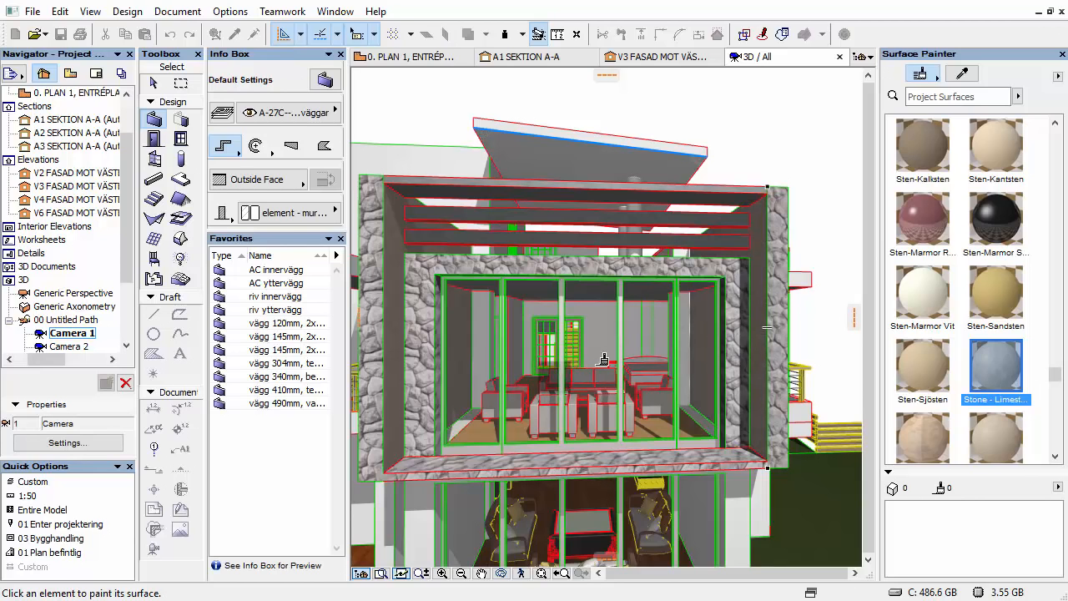
# - Filter the Surface Painter by "ston" and paint the left side wall's outer face with Stone - Travertine Wall Cover
pyautogui.scroll(-3, 563, 290)
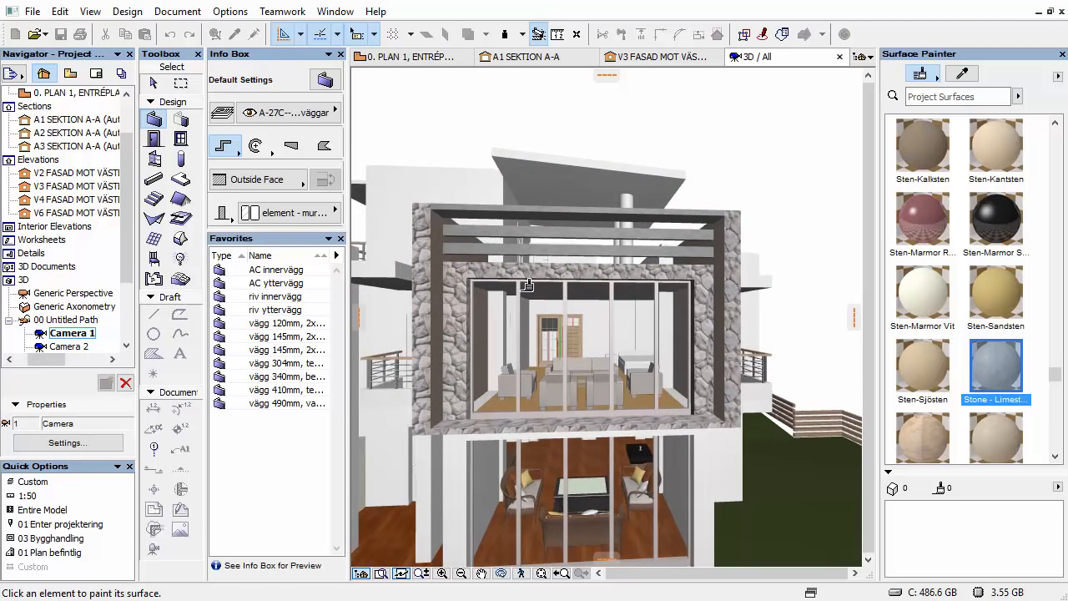
pyautogui.keyDown('shift'); pyautogui.moveTo(566, 290); pyautogui.dragTo(580, 304, button='middle'); pyautogui.keyUp('shift')
pyautogui.moveTo(506, 310)
pyautogui.keyDown('shift'); pyautogui.mouseDown(button='middle')
pyautogui.moveTo(649, 335)
pyautogui.moveTo(637, 327)
pyautogui.mouseUp(button='middle'); pyautogui.keyUp('shift')
pyautogui.click(955, 97)
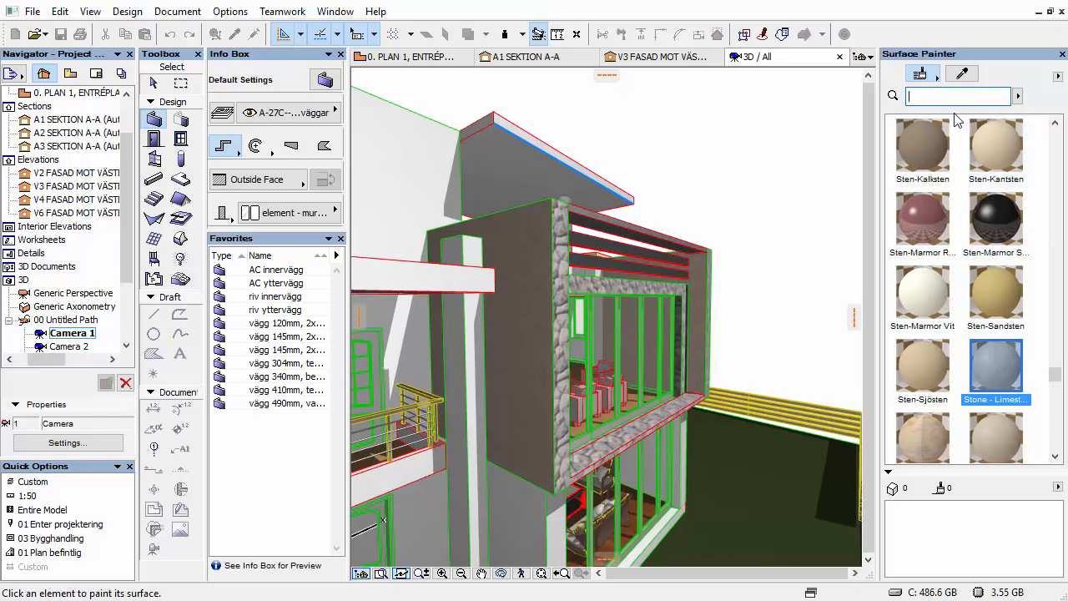
pyautogui.write('ston')
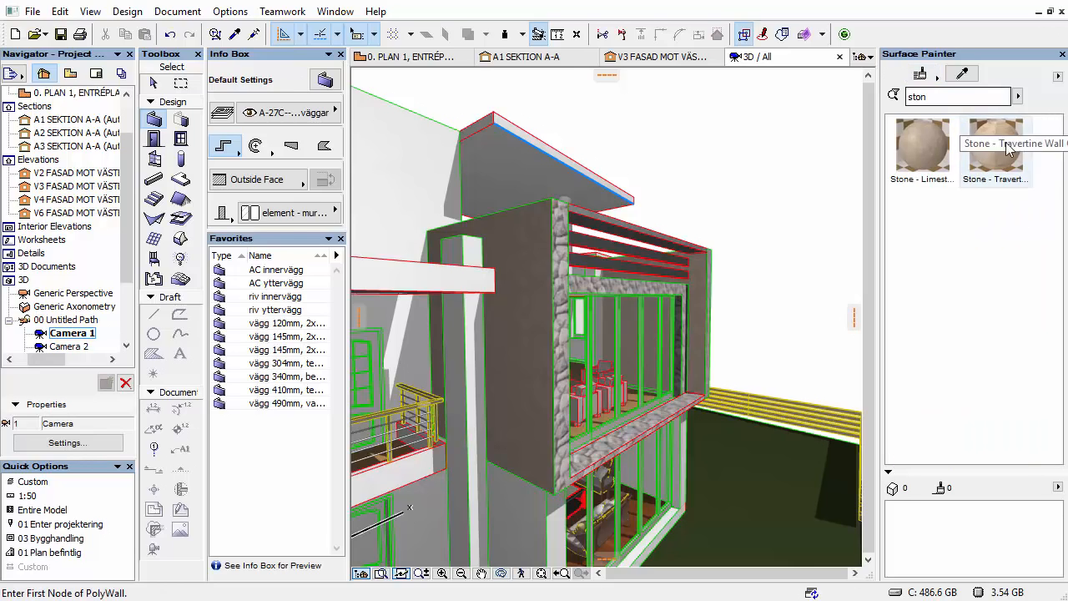
pyautogui.click(995, 148)
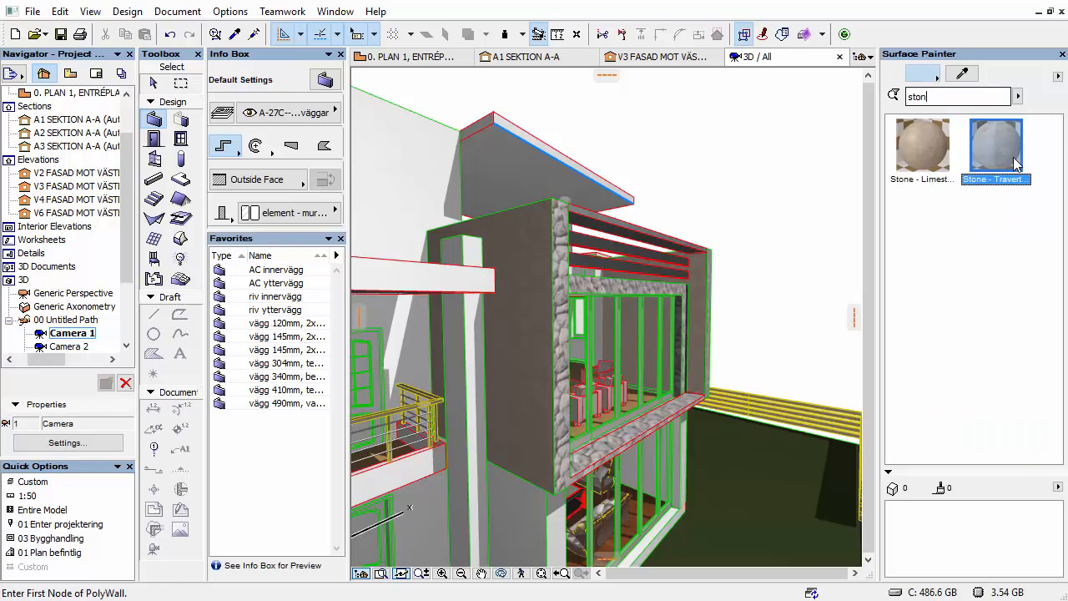
pyautogui.click(526, 313)
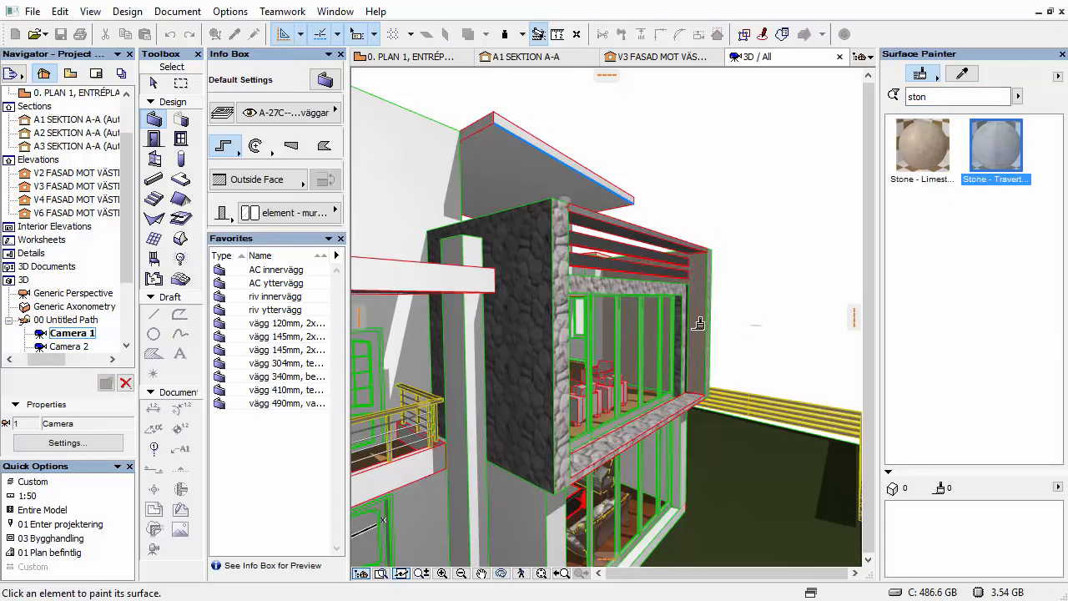
# - Frame the whole house from its front corner on the balcony side for rendering and leave Surface Painter painting mode
pyautogui.keyDown('shift'); pyautogui.moveTo(698, 325); pyautogui.dragTo(349, 322, button='middle'); pyautogui.keyUp('shift')
pyautogui.keyDown('shift'); pyautogui.moveTo(477, 324); pyautogui.dragTo(668, 357, button='middle'); pyautogui.keyUp('shift')
pyautogui.scroll(-3, 692, 392)
pyautogui.moveTo(699, 395); pyautogui.dragTo(601, 328, button='middle')
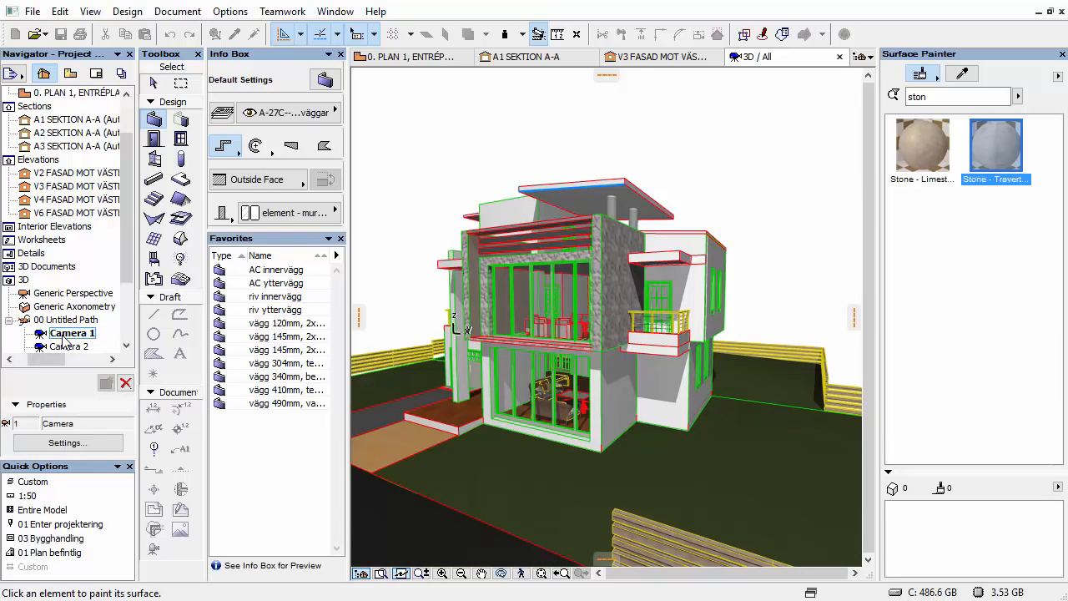
pyautogui.press('Down')
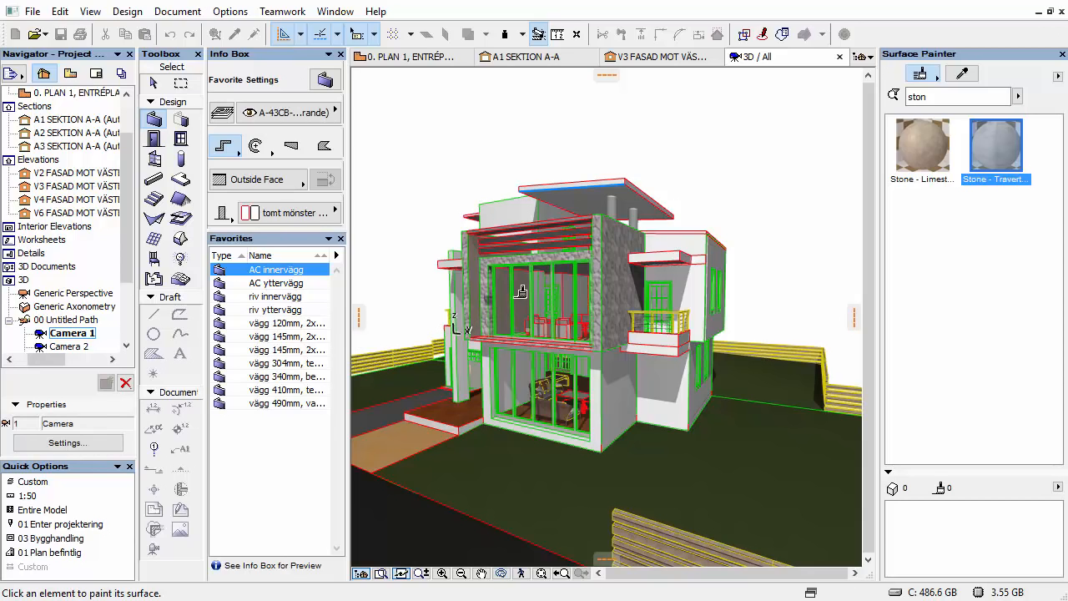
pyautogui.press('Escape')
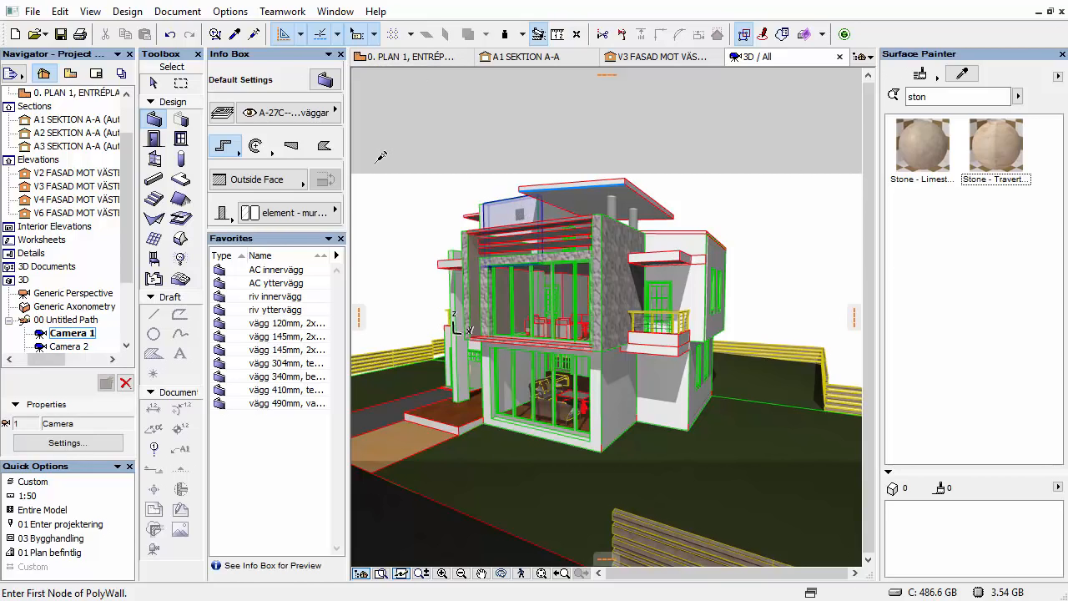
# - Load the "MN_External Views (Physical Sky) High" scene in the PhotoRendering settings
pyautogui.hotkey('ctrl', 'shift', 'p')
pyautogui.click(504, 145)
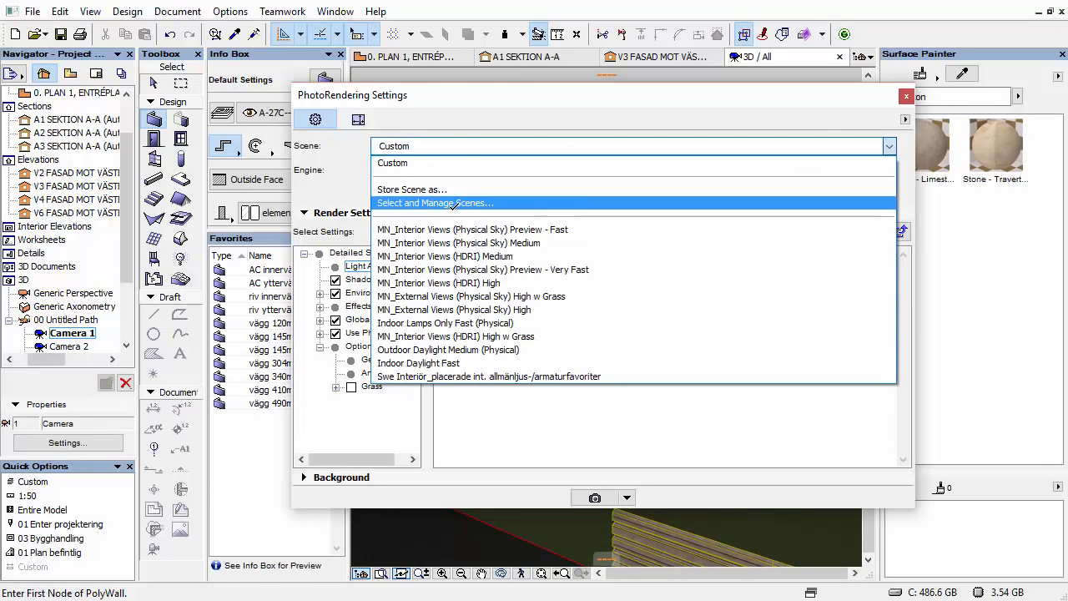
pyautogui.click(473, 203)
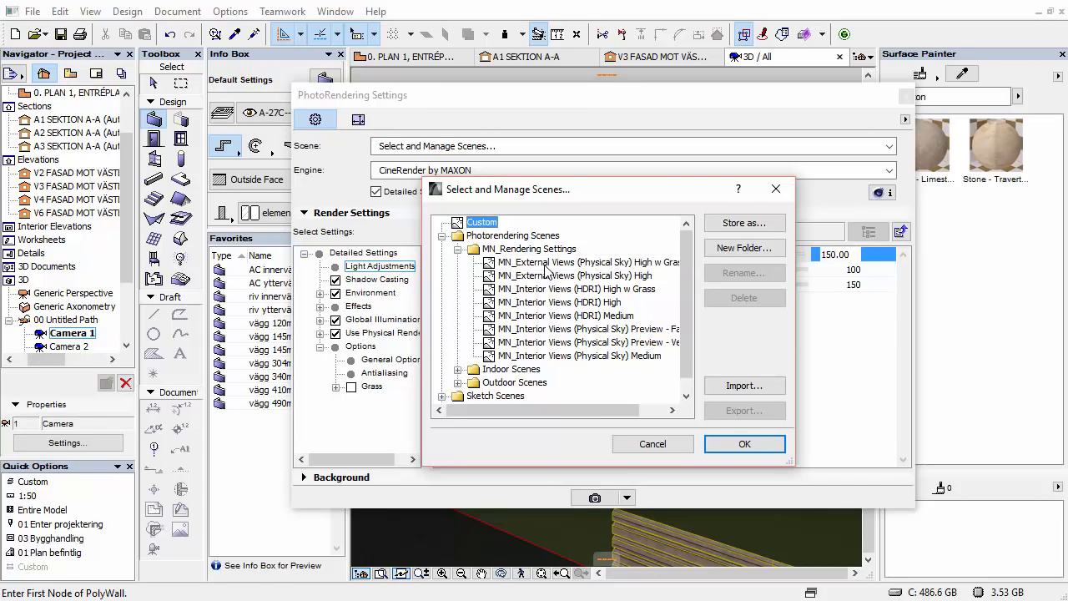
pyautogui.click(547, 277)
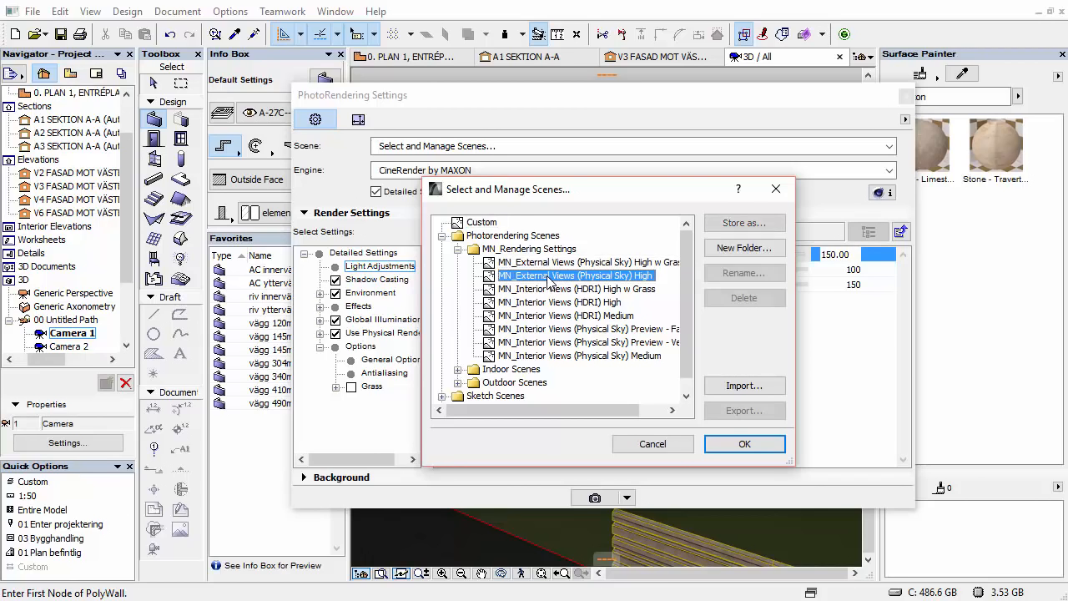
pyautogui.click(742, 445)
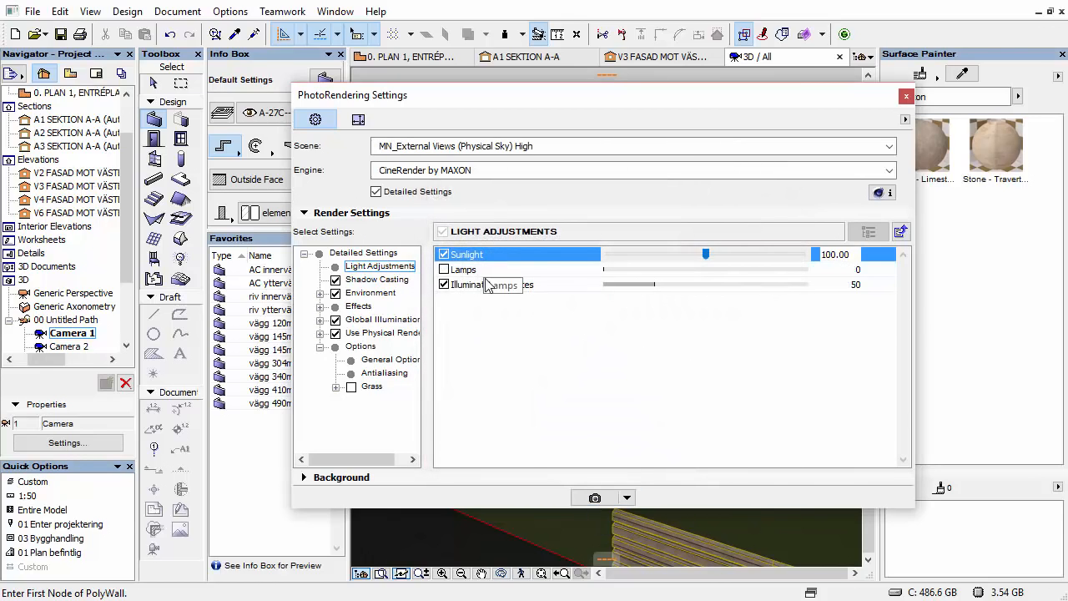
# - Review the scene's Physical Camera settings and ISO choices without changing them, and return to the light adjustments
pyautogui.click(320, 347)
pyautogui.click(320, 334)
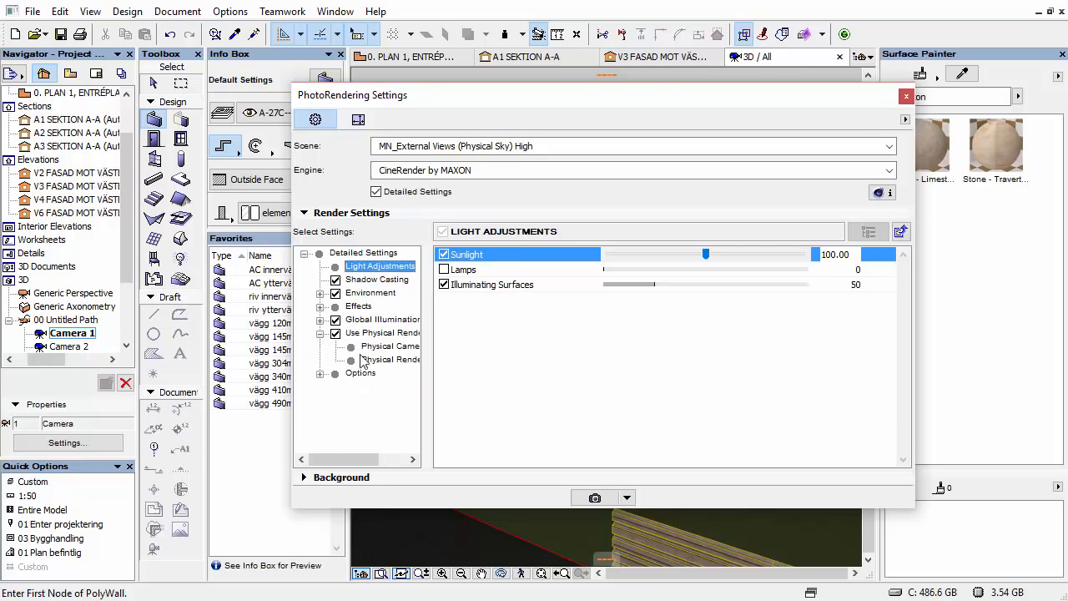
pyautogui.click(390, 346)
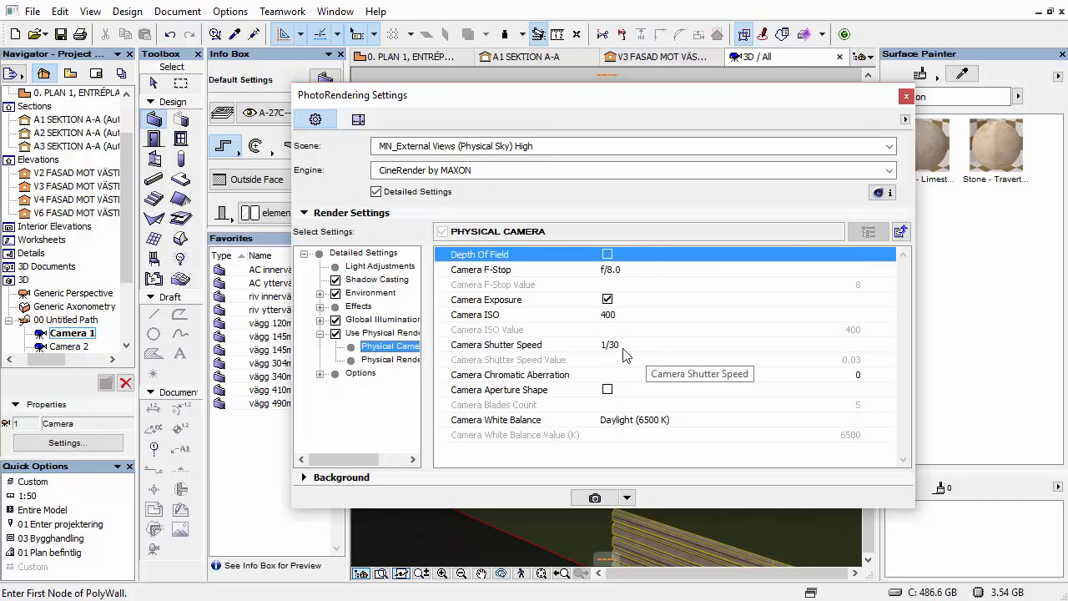
pyautogui.click(613, 315)
pyautogui.click(869, 314)
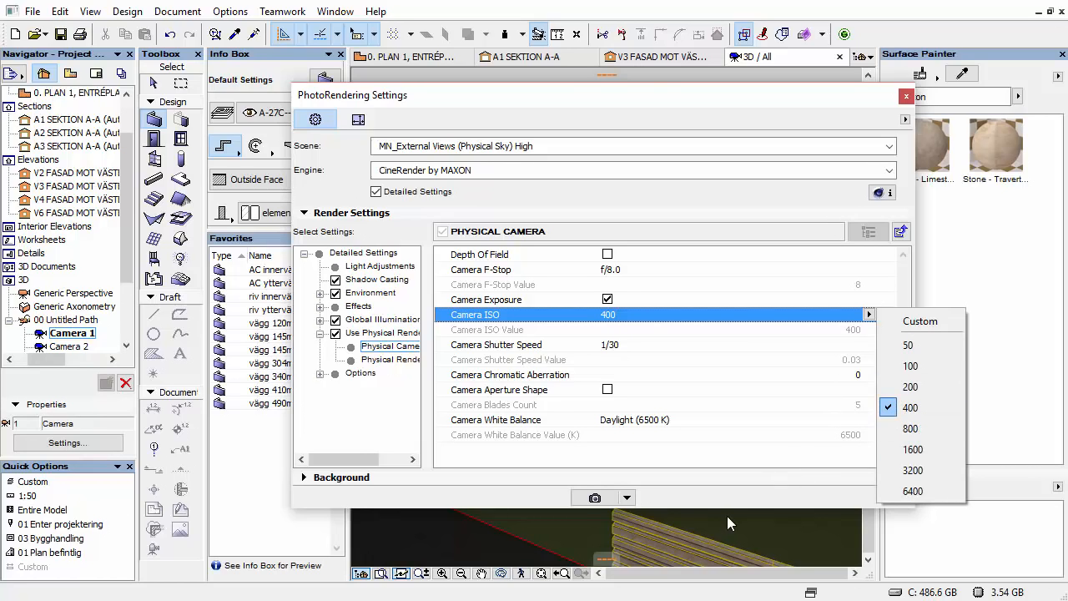
pyautogui.click(689, 481)
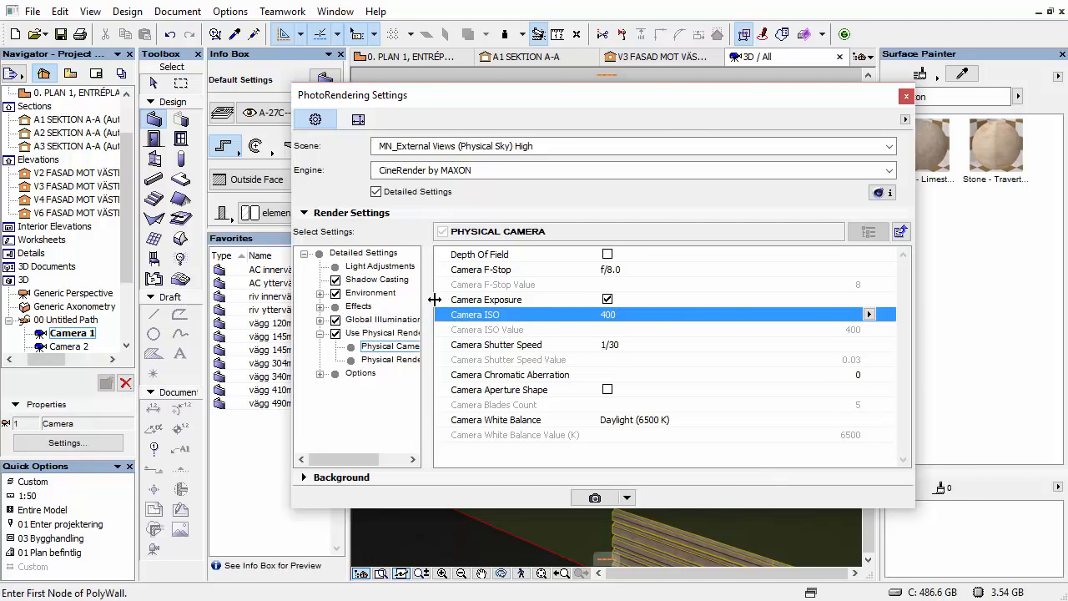
pyautogui.click(319, 332)
pyautogui.click(336, 267)
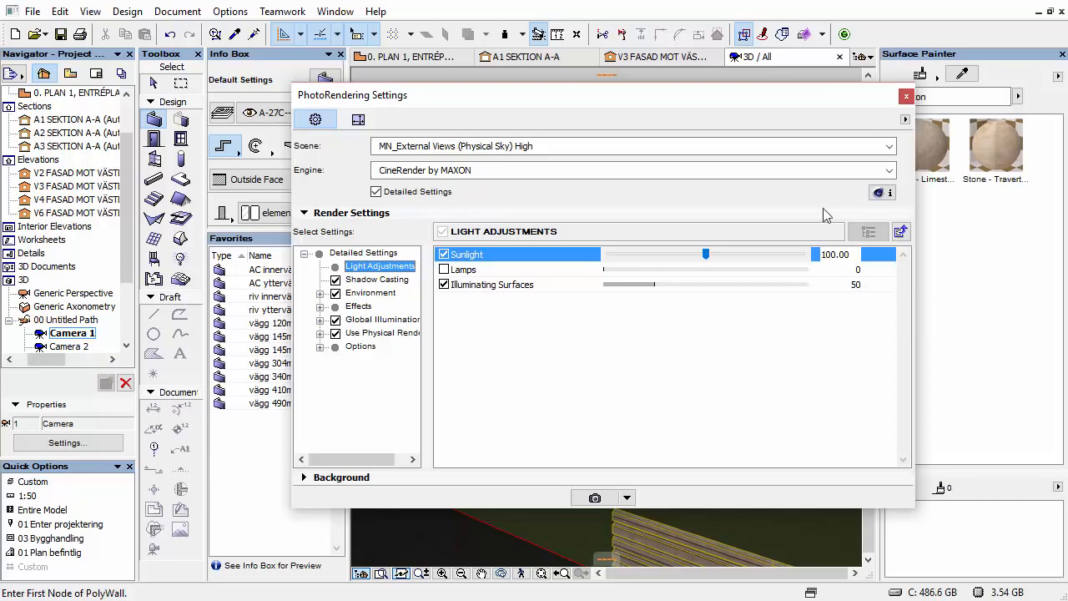
# - Start the photorendering of the house, and close the PhotoRendering settings and the Surface Painter palette
pyautogui.moveTo(424, 298); pyautogui.dragTo(499, 409)
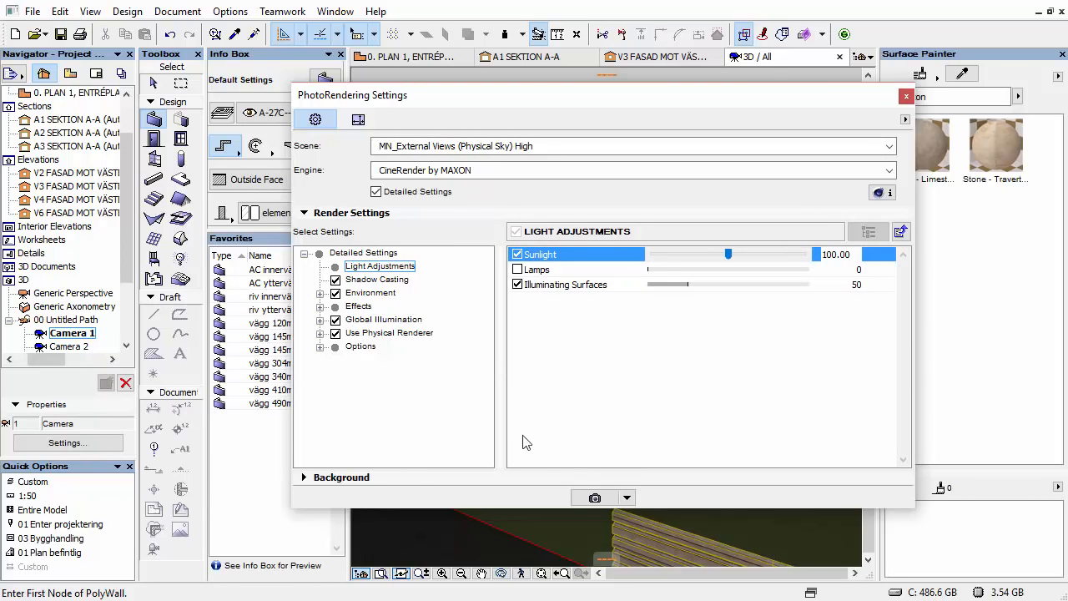
pyautogui.click(594, 498)
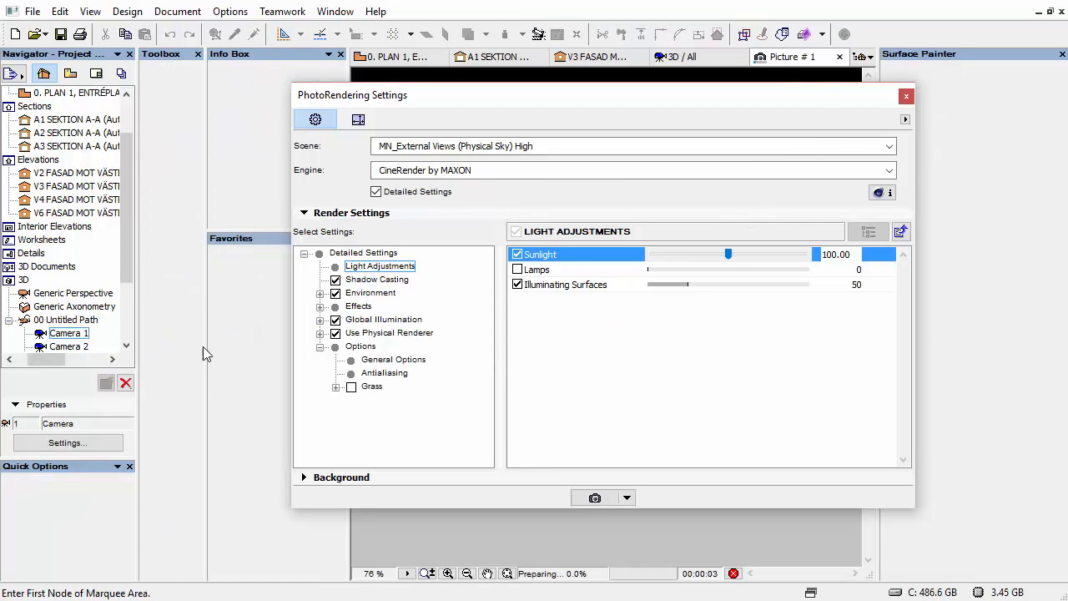
pyautogui.click(901, 97)
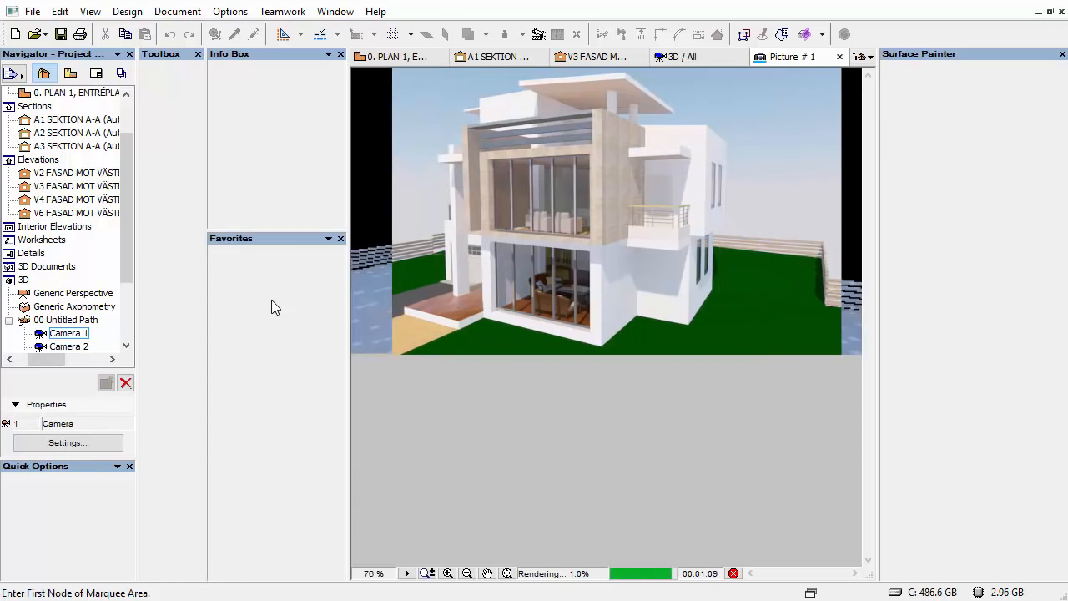
pyautogui.click(1062, 54)
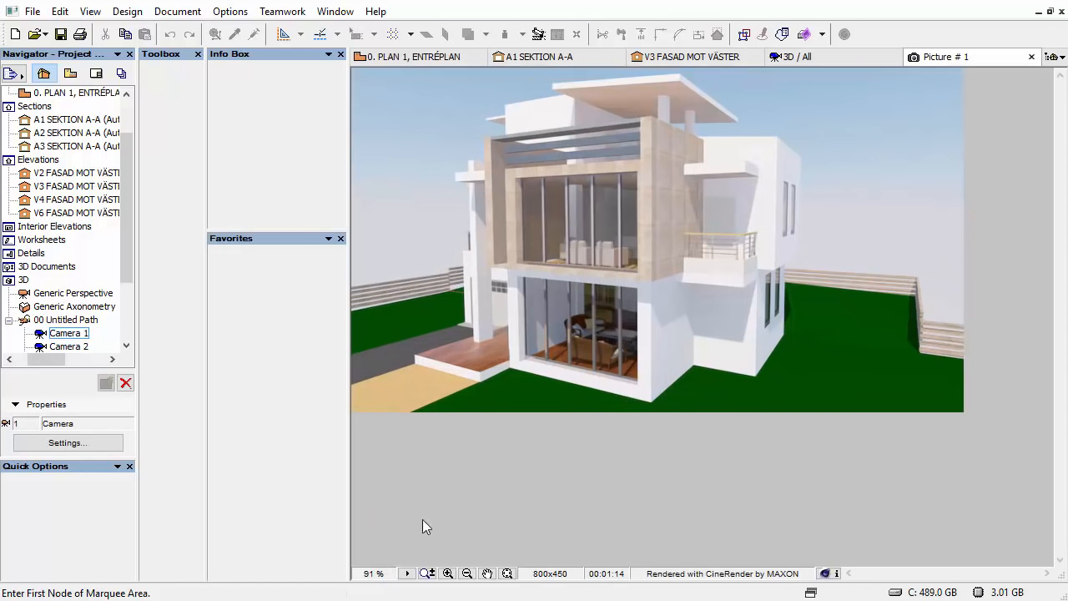
# - Examine the travertine cladding and its joints on the upper storey in the rendering, and close the picture without saving
pyautogui.click(388, 574)
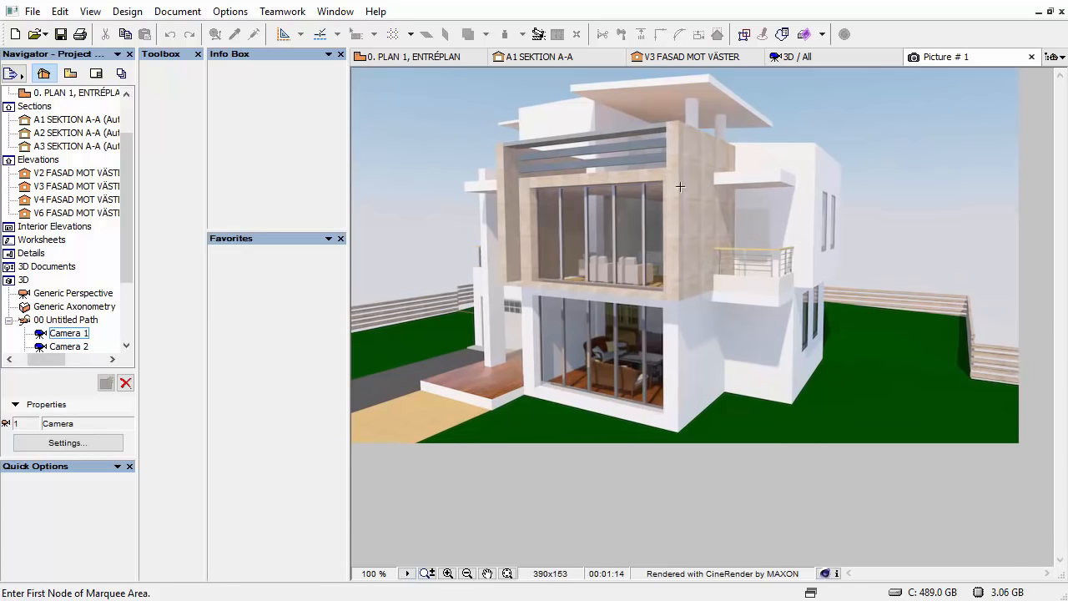
pyautogui.scroll(5, 680, 187)
pyautogui.scroll(-4, 681, 191)
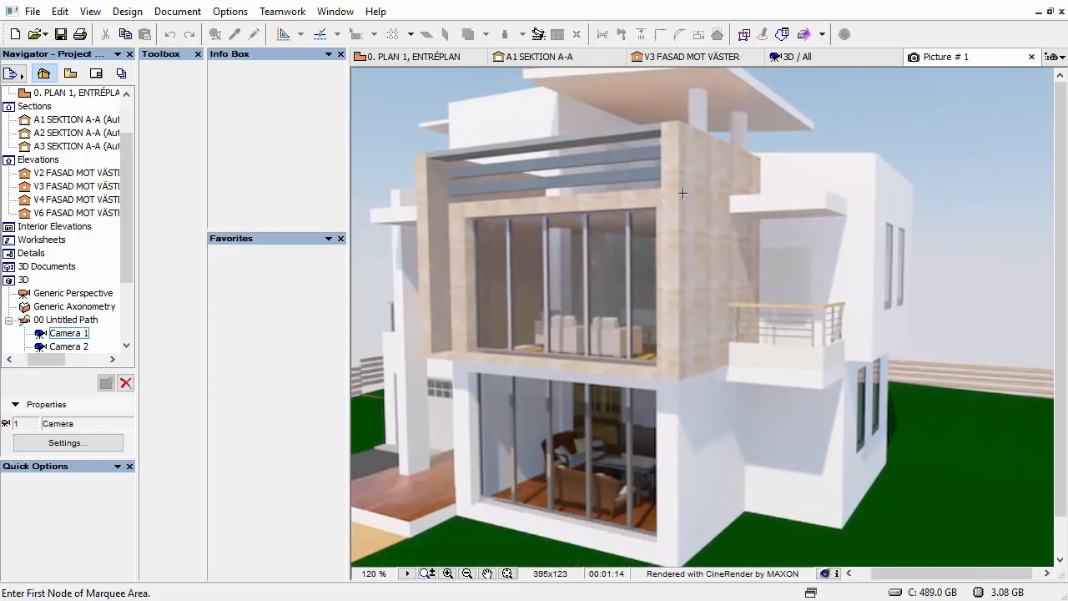
pyautogui.scroll(-1, 682, 200)
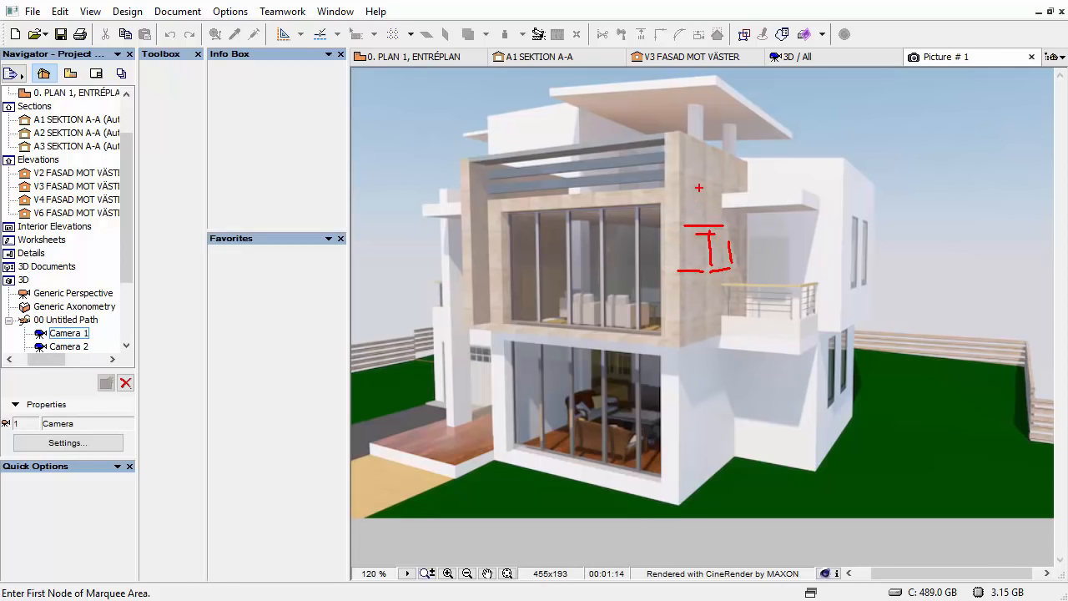
pyautogui.moveTo(704, 178); pyautogui.dragTo(706, 215)
pyautogui.press('Escape')
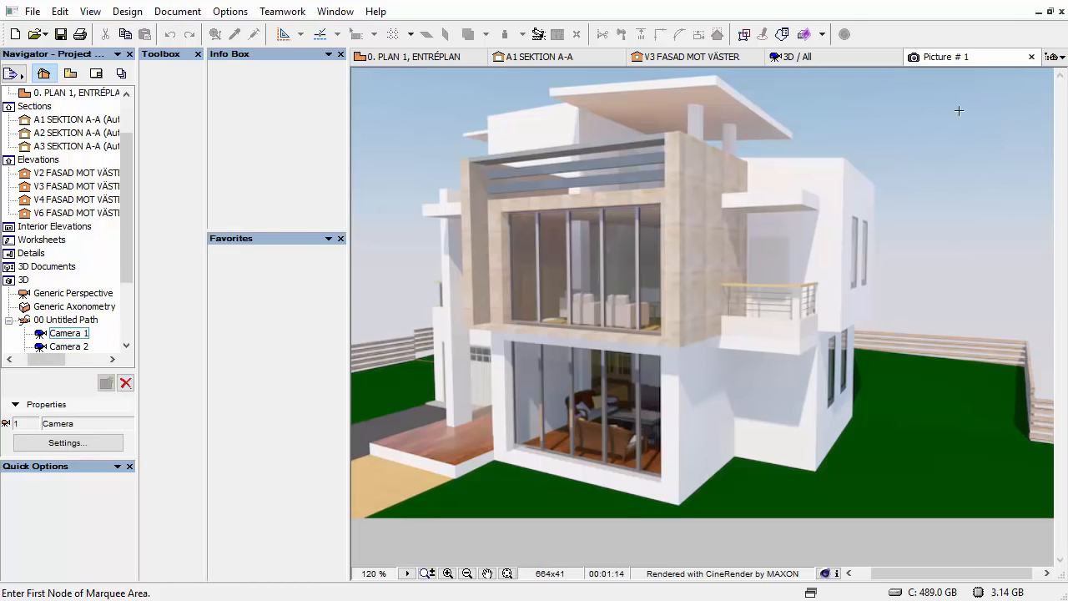
pyautogui.click(1031, 57)
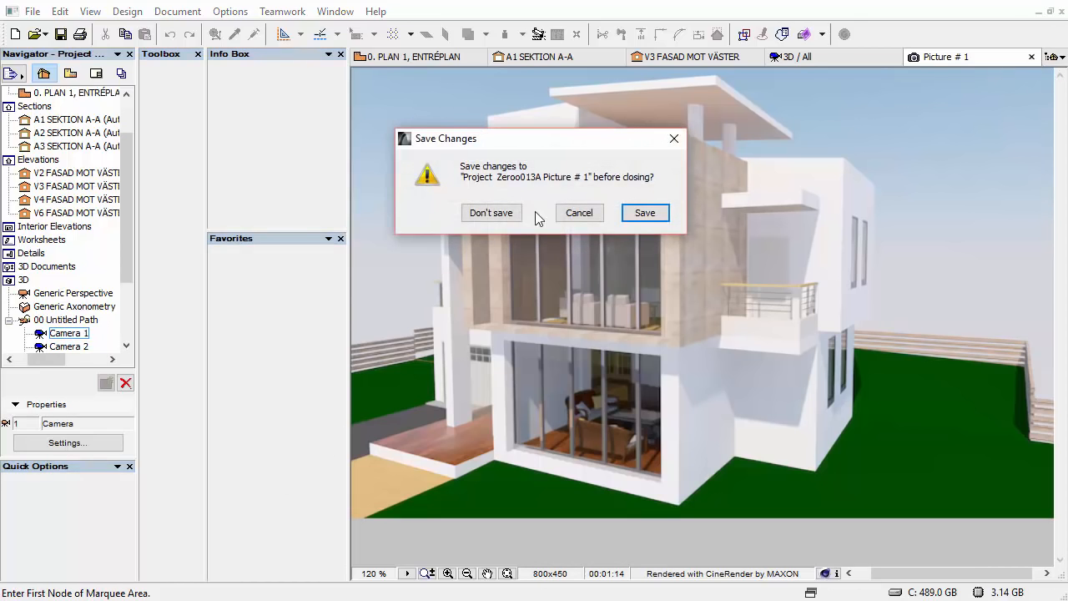
pyautogui.click(490, 213)
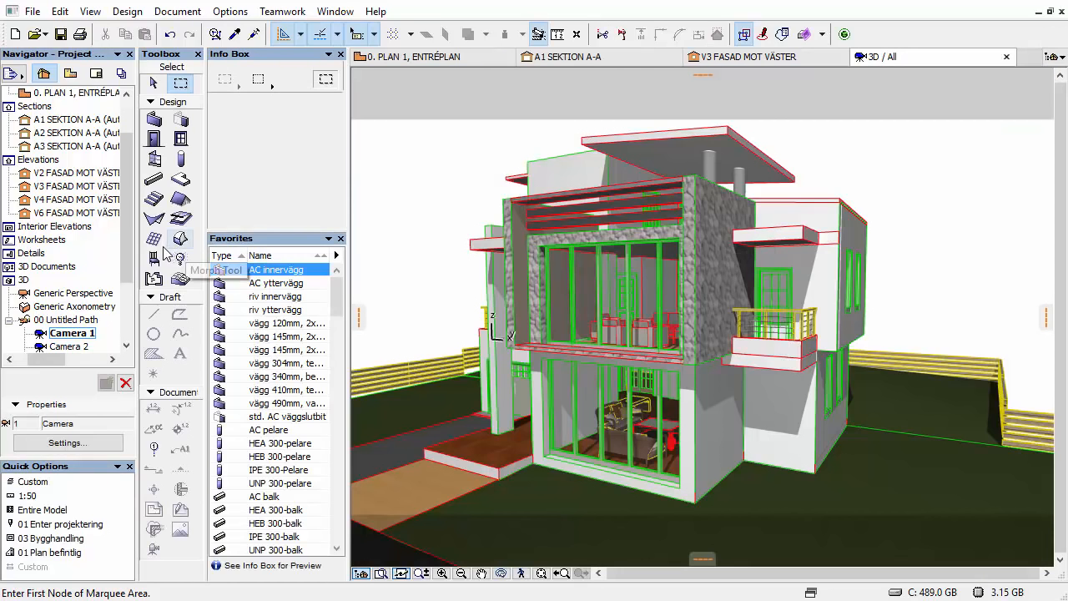
# - View the scene through Camera 1, Camera 2 and Camera 3, and return to Camera 1
pyautogui.doubleClick(60, 333)
pyautogui.doubleClick(64, 346)
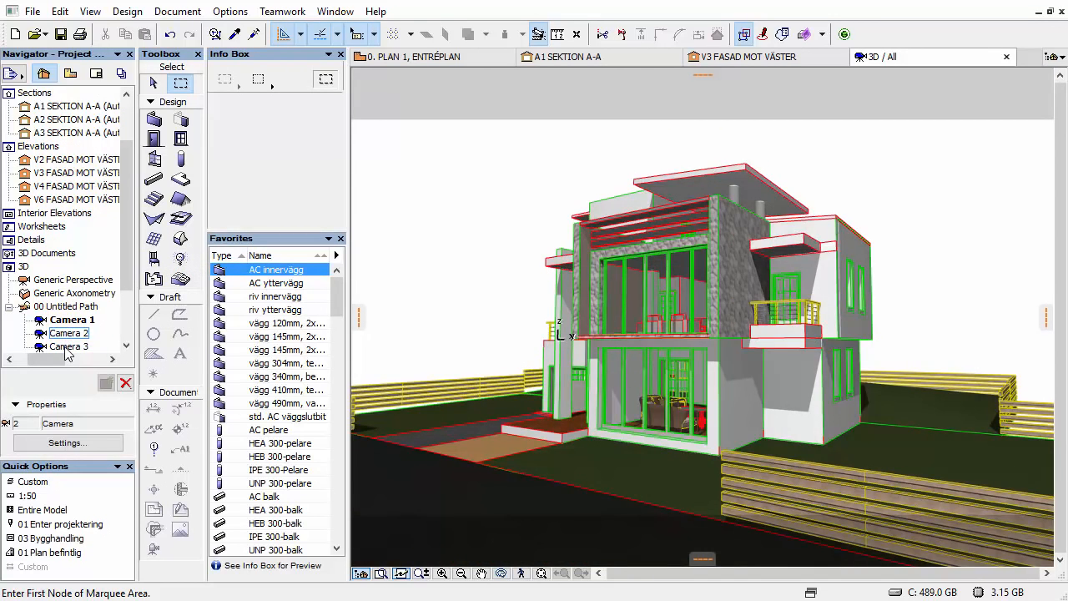
pyautogui.doubleClick(63, 346)
pyautogui.click(70, 306)
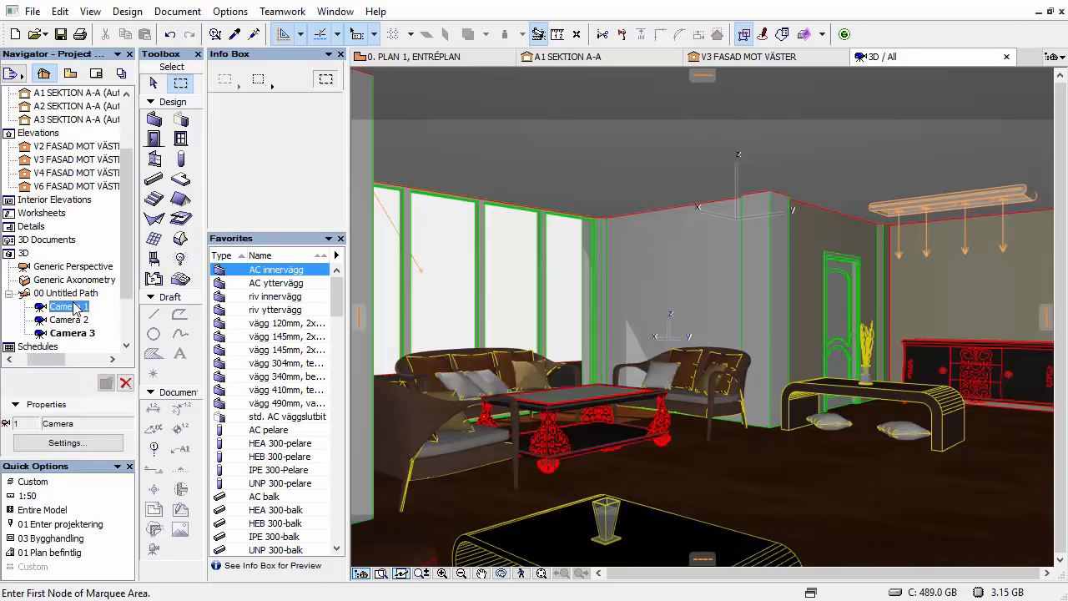
pyautogui.doubleClick(70, 307)
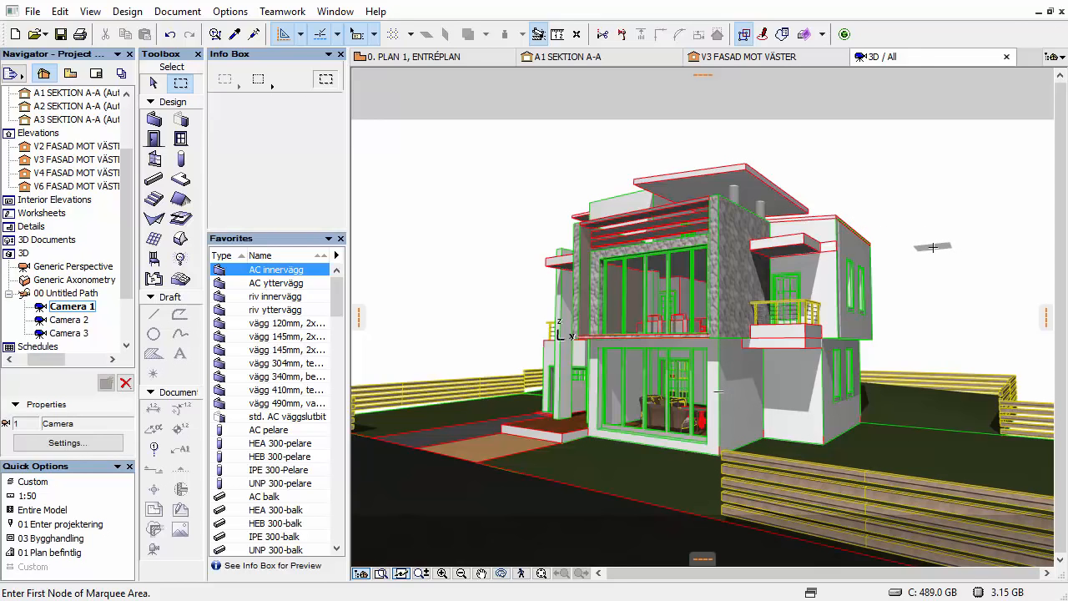
pyautogui.click(152, 83)
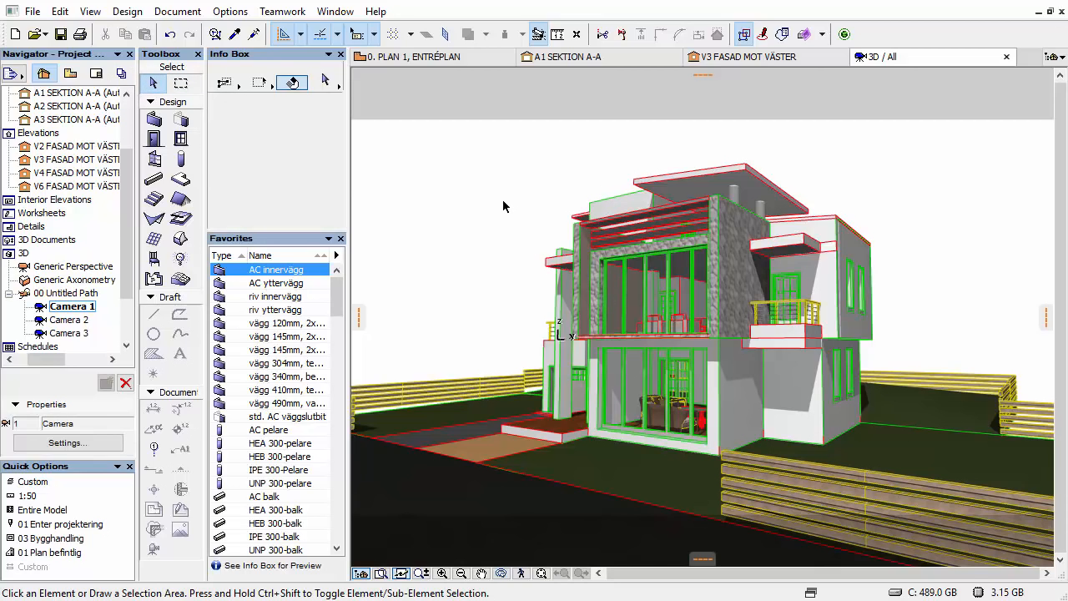
pyautogui.click(633, 398)
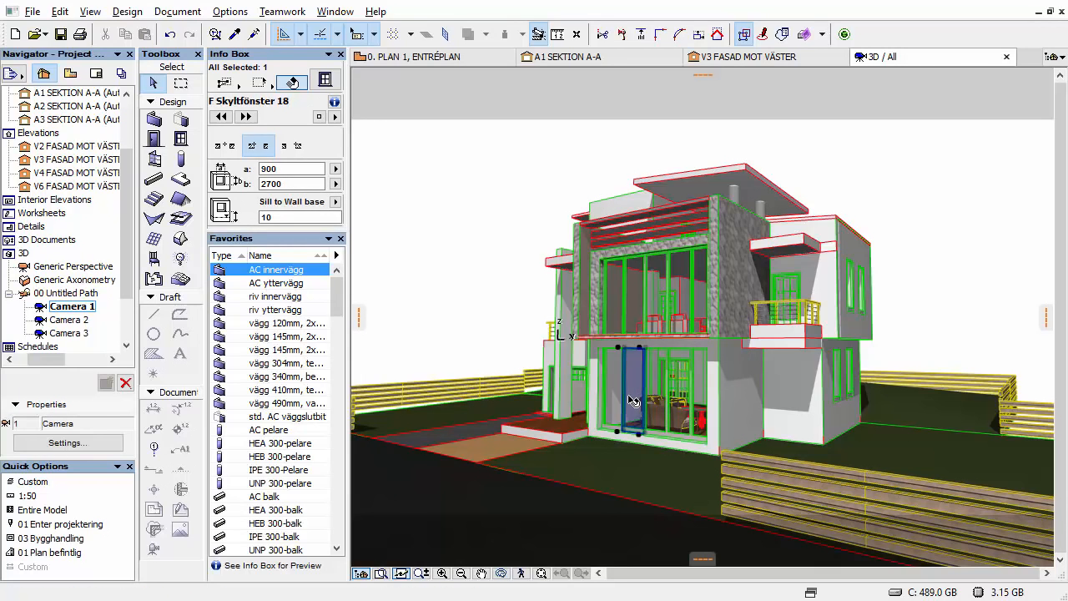
pyautogui.hotkey('ctrl', 't')
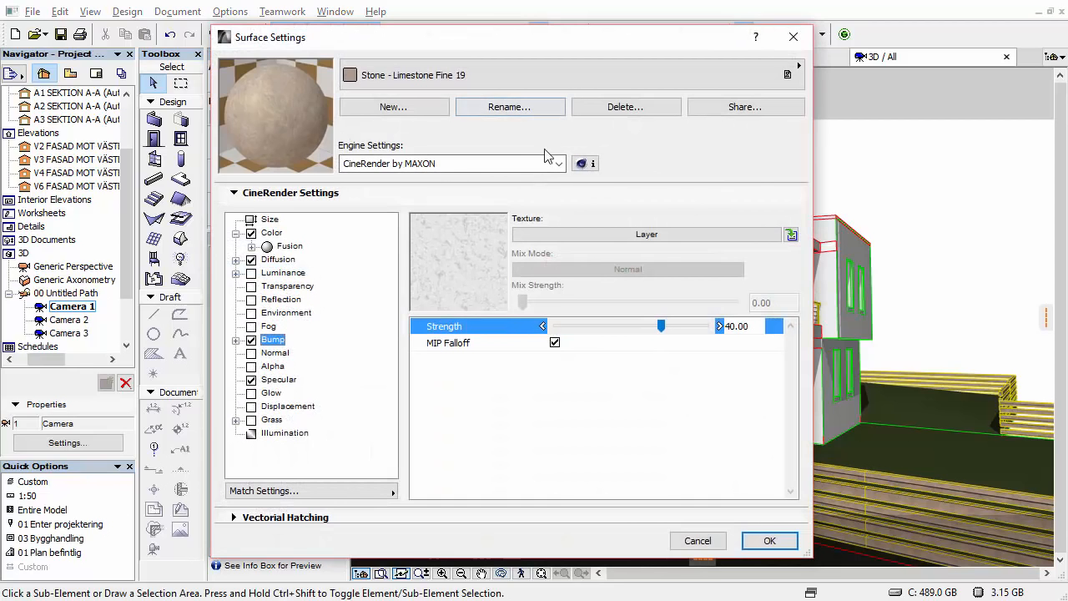
pyautogui.click(699, 541)
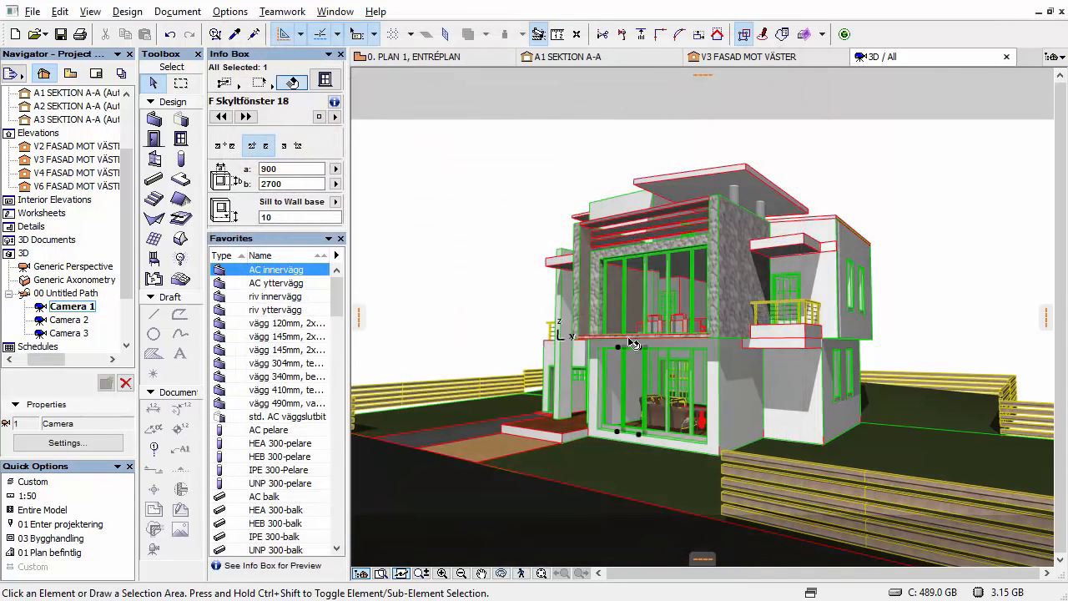
pyautogui.click(464, 257)
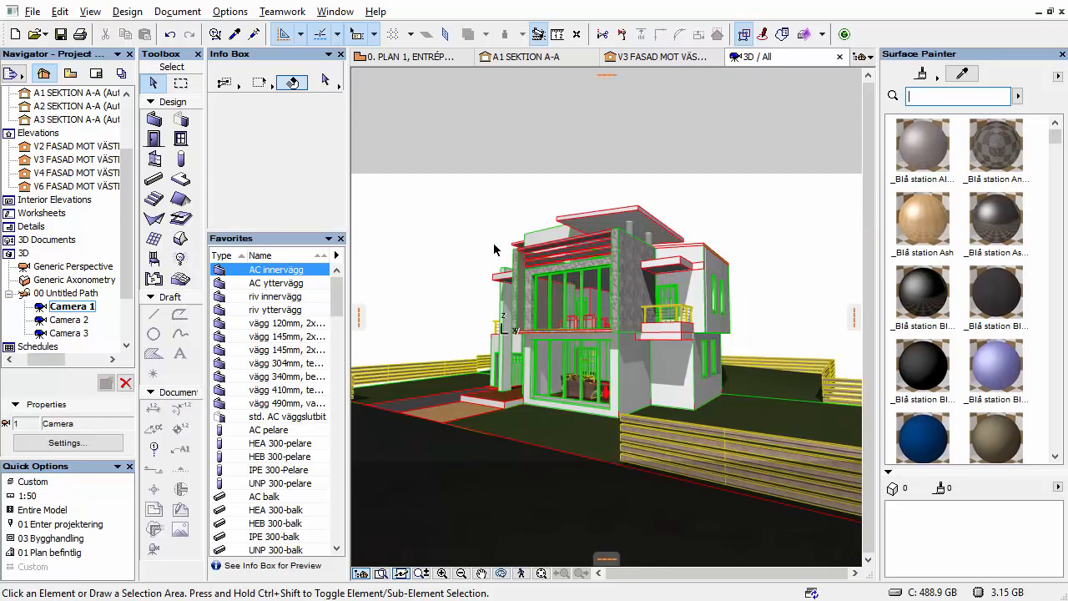
# - Open the surface settings of Glas-Klart from the house's selected front window and review its Color, Specular and Transparency channels
pyautogui.click(530, 345)
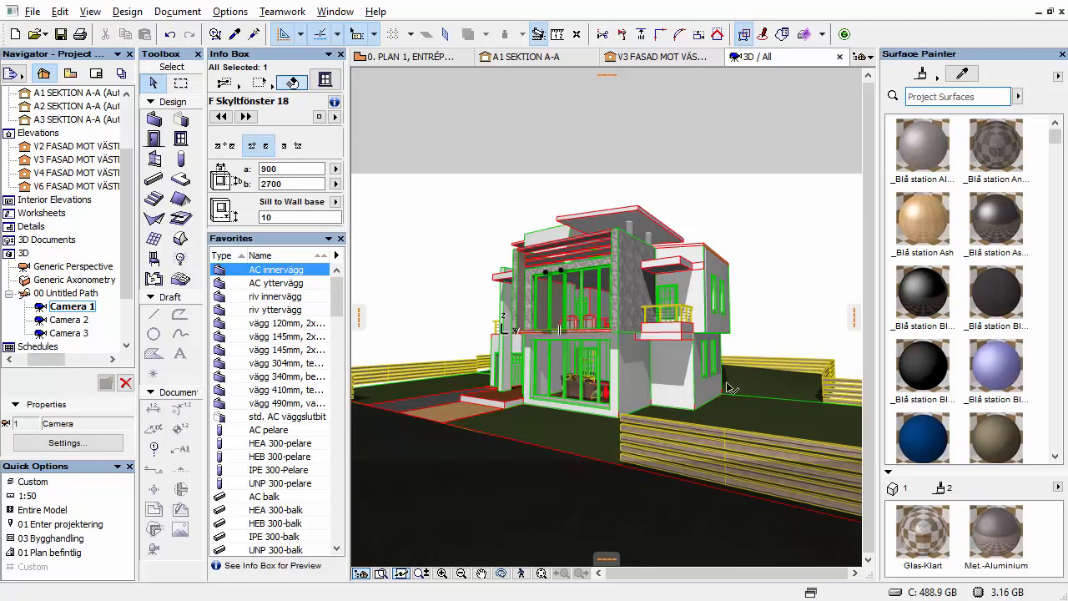
pyautogui.click(931, 522)
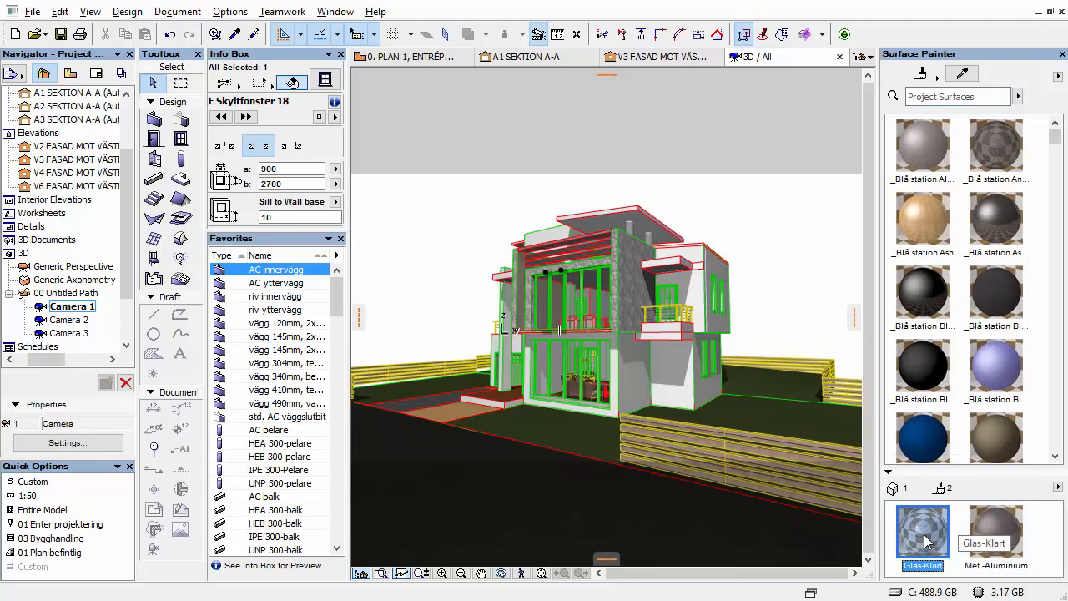
pyautogui.doubleClick(922, 537)
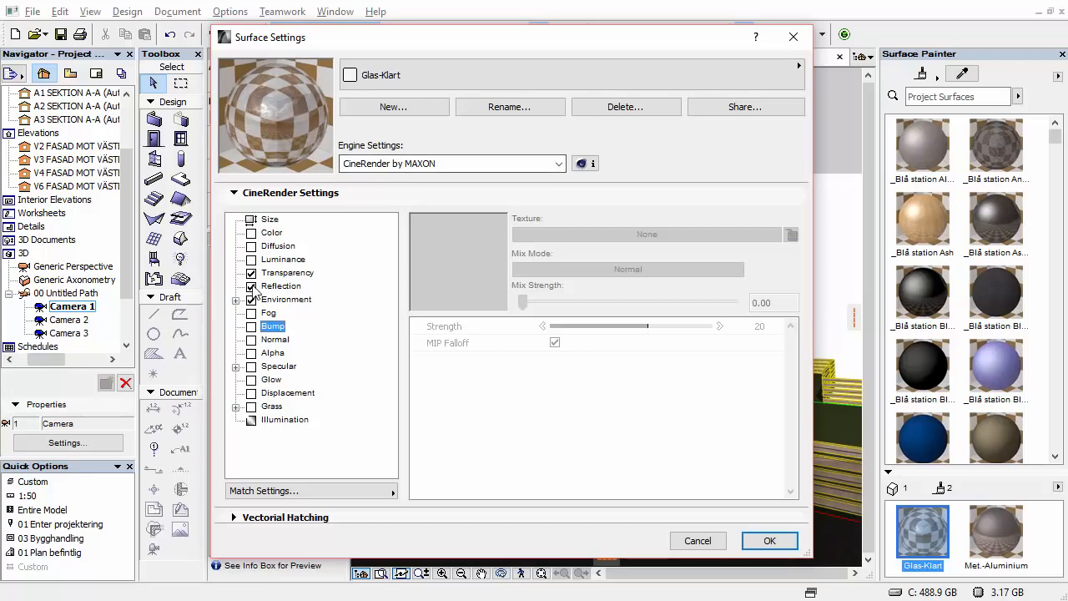
pyautogui.click(272, 234)
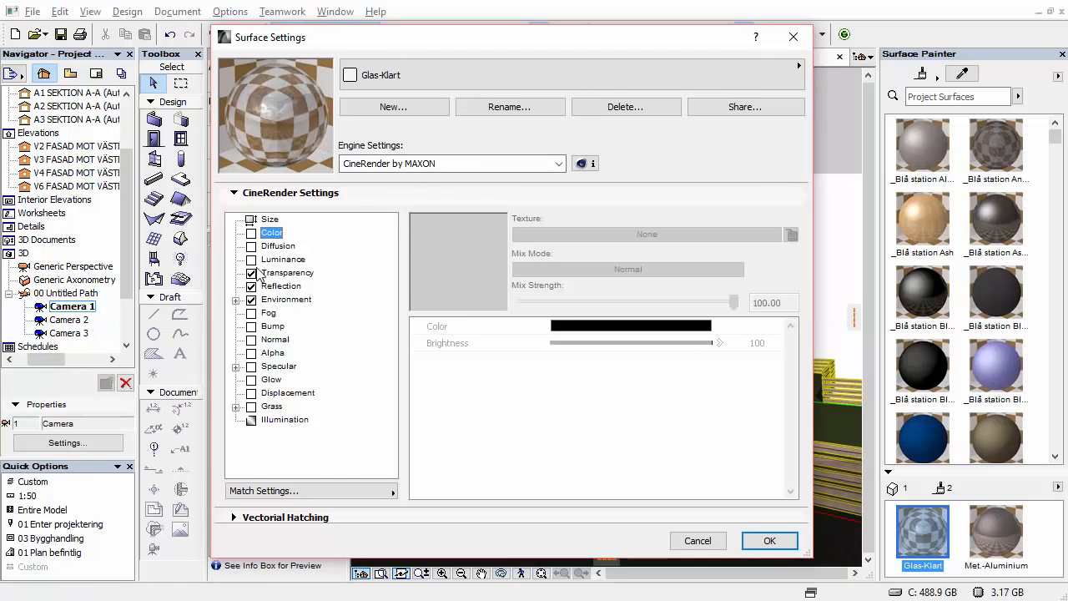
pyautogui.click(276, 367)
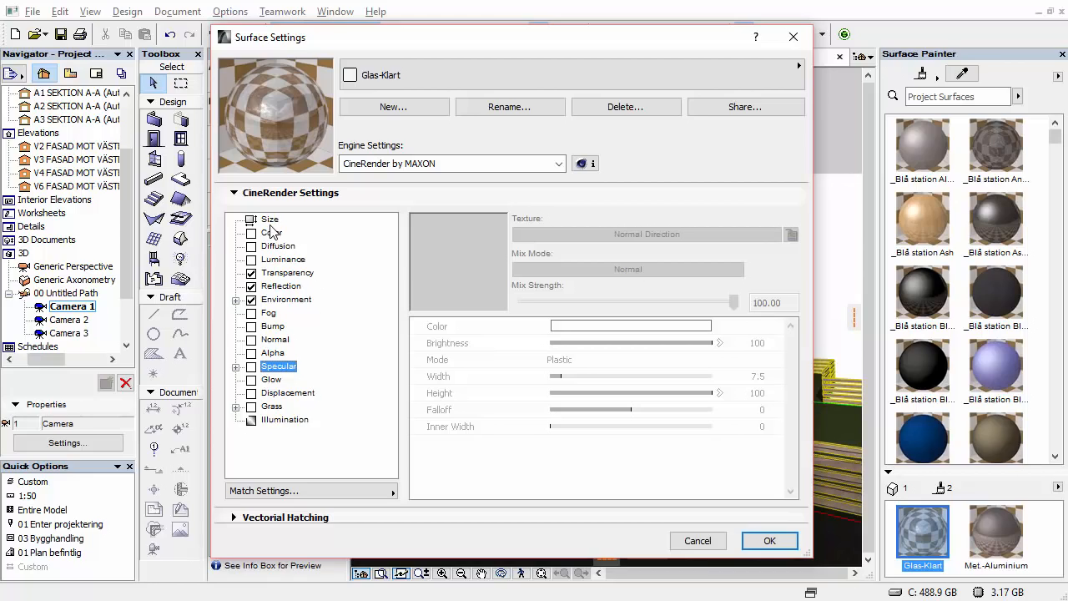
pyautogui.click(286, 273)
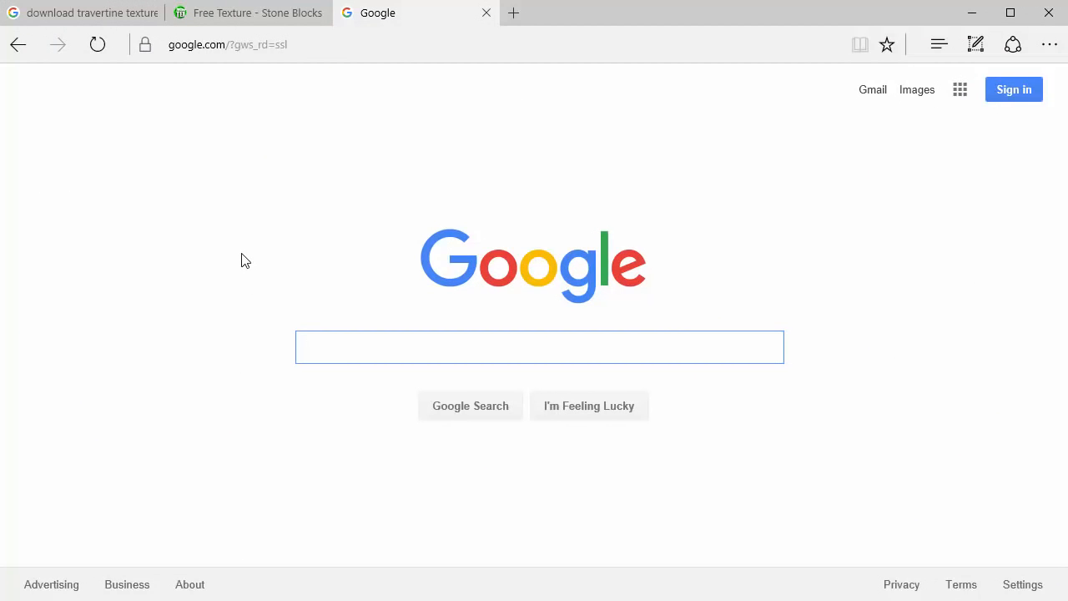
# - Switch to the web browser, search Google for "refraction index of glass" and find the value for crown glass
pyautogui.write('refracti')
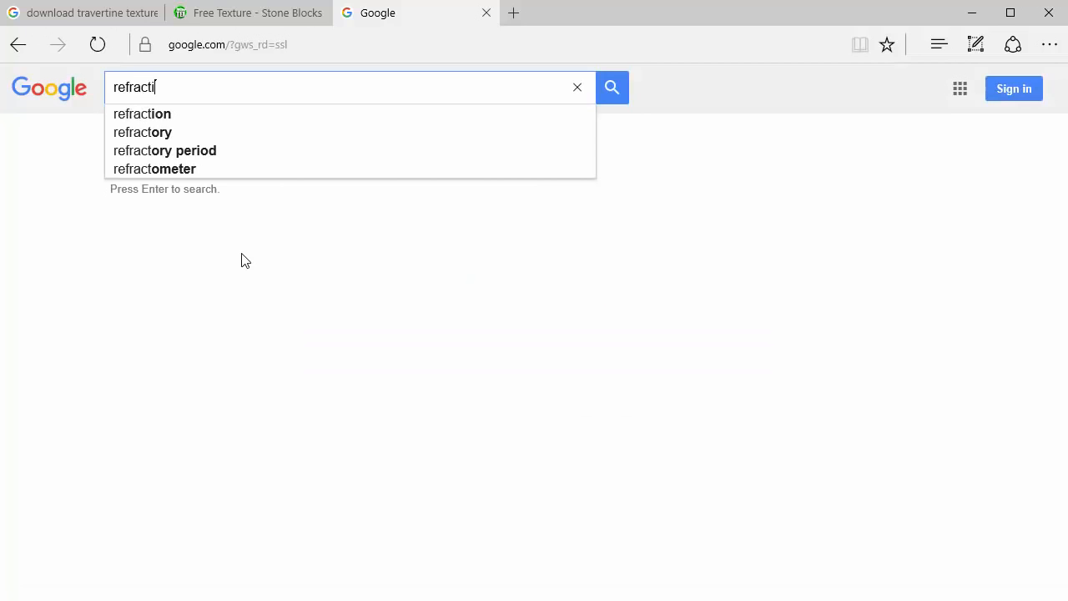
pyautogui.write('on indext')
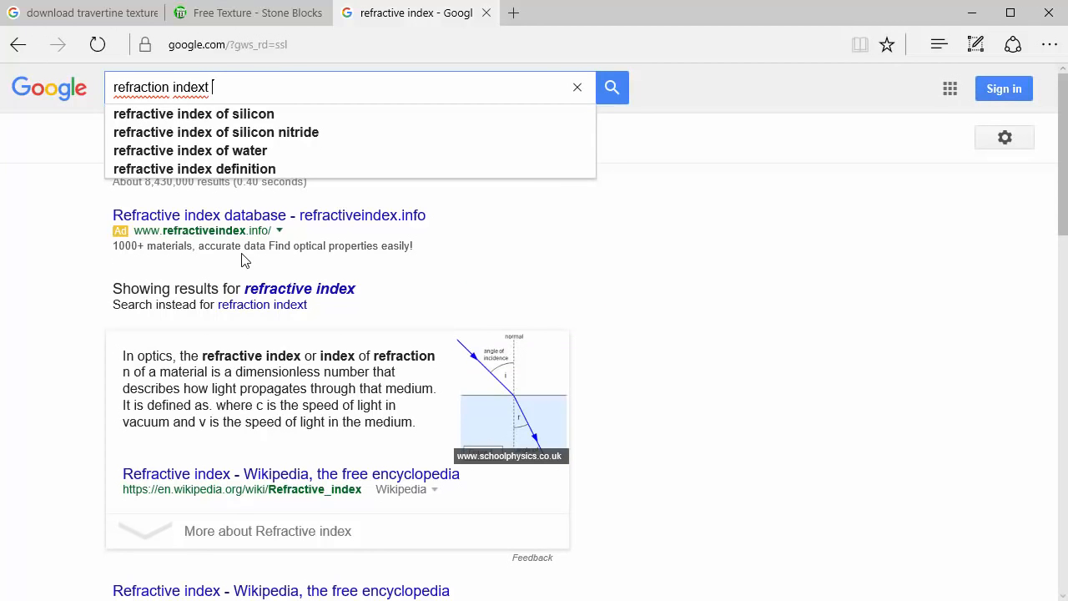
pyautogui.press('BackSpace')
pyautogui.press('BackSpace')
pyautogui.write('of')
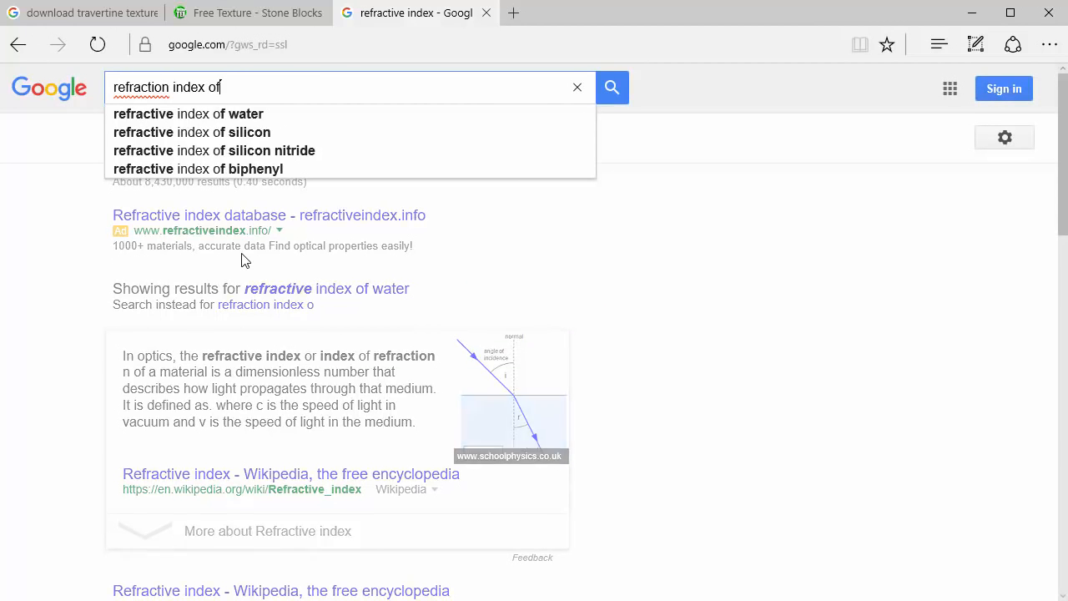
pyautogui.write(' glass')
pyautogui.press('Return')
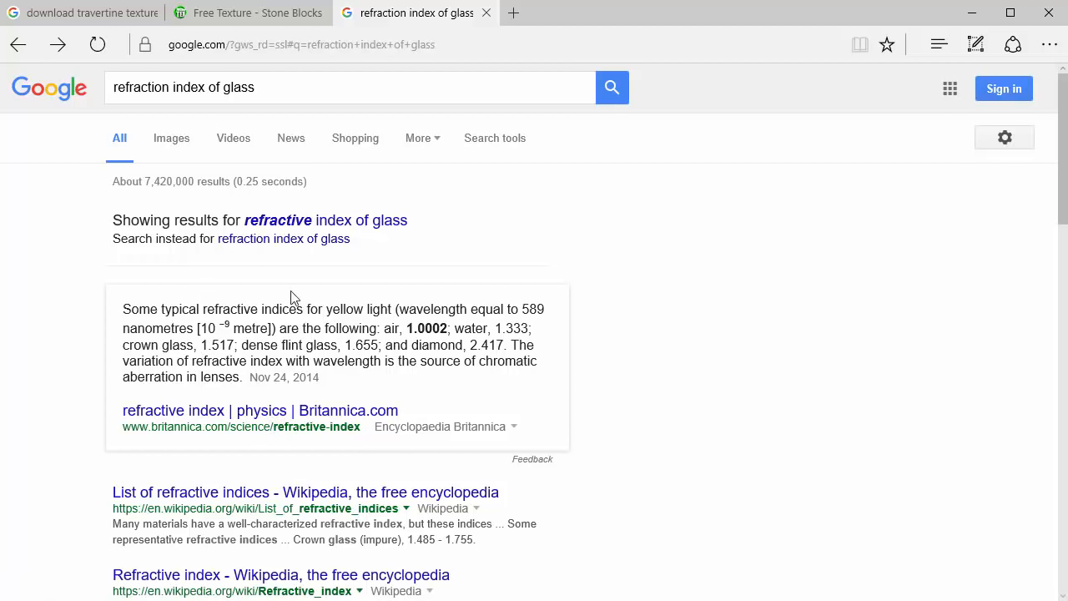
pyautogui.scroll(-1, 284, 416)
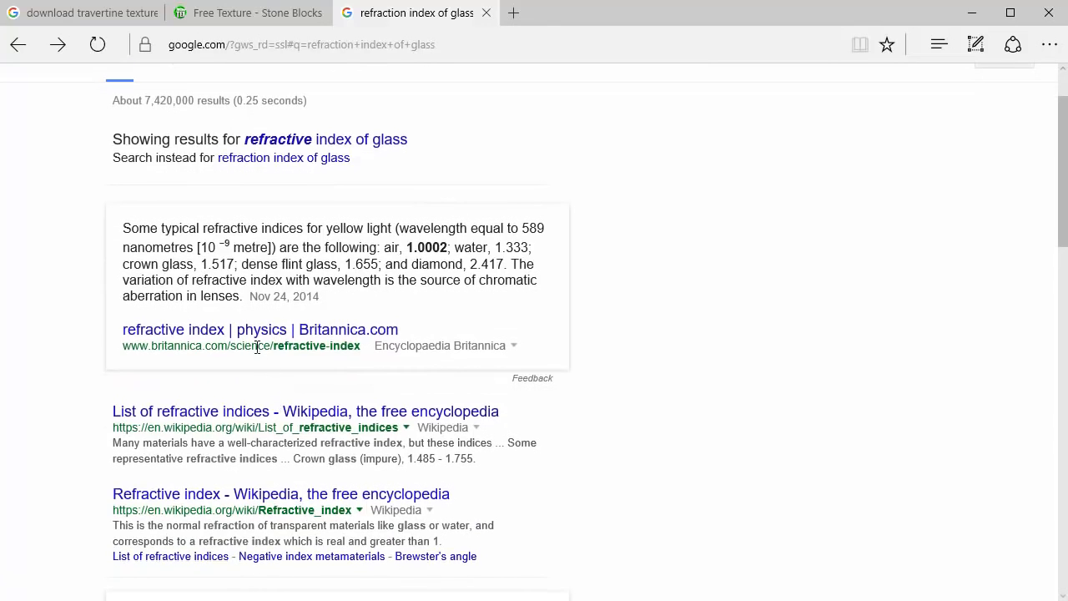
pyautogui.moveTo(146, 265); pyautogui.dragTo(313, 281)
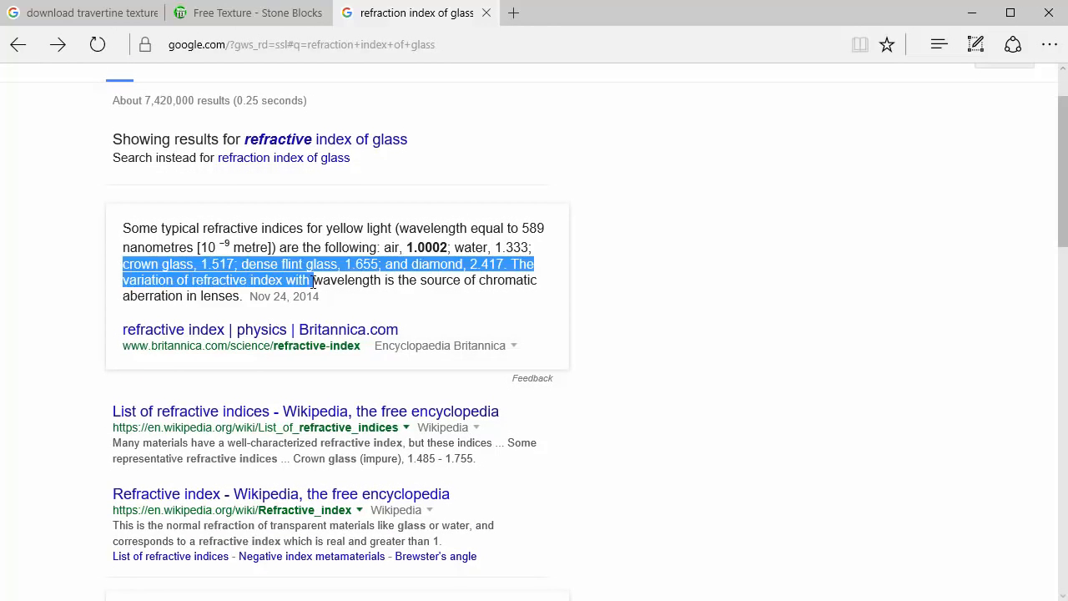
pyautogui.click(257, 296)
pyautogui.moveTo(201, 265); pyautogui.dragTo(243, 264)
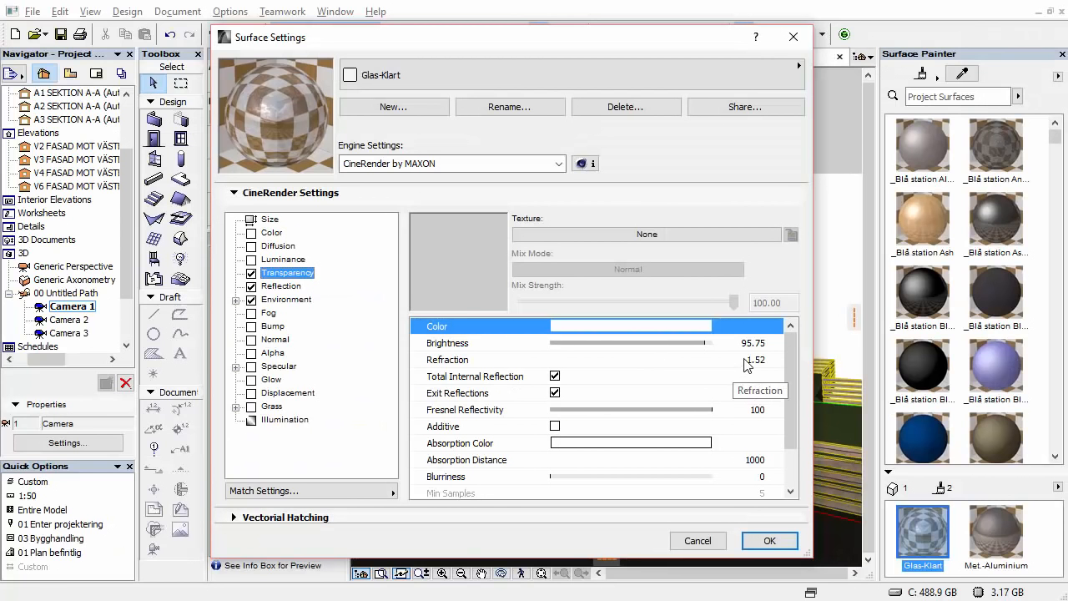
# - Back in ARCHICAD, set the Transparency refraction of Glas-Klart to 1.51
pyautogui.click(742, 360)
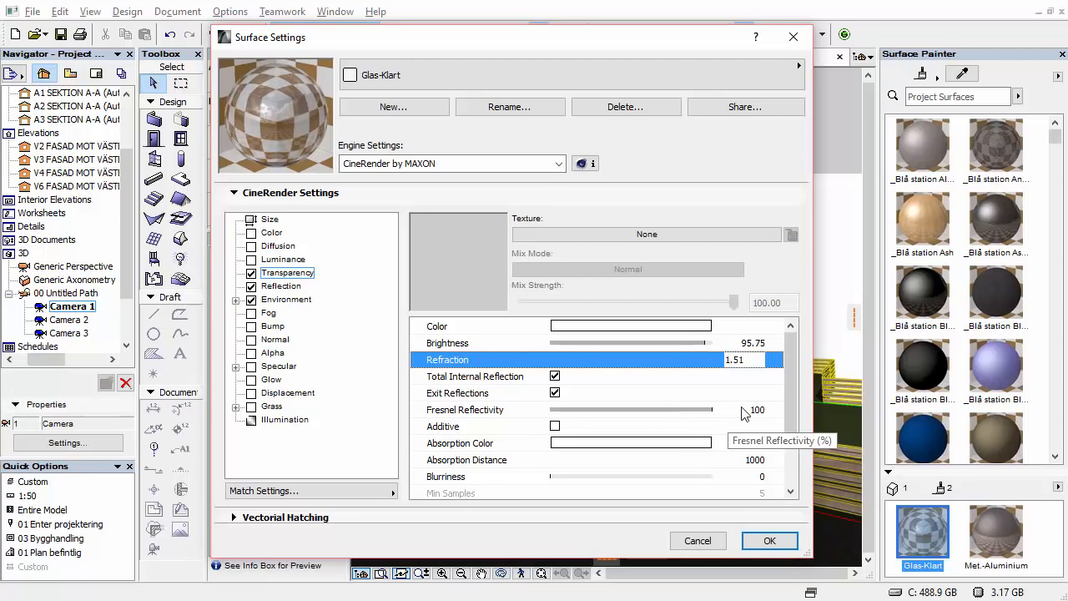
pyautogui.moveTo(792, 378)
pyautogui.mouseDown()
pyautogui.moveTo(790, 394)
pyautogui.moveTo(795, 370)
pyautogui.mouseUp()
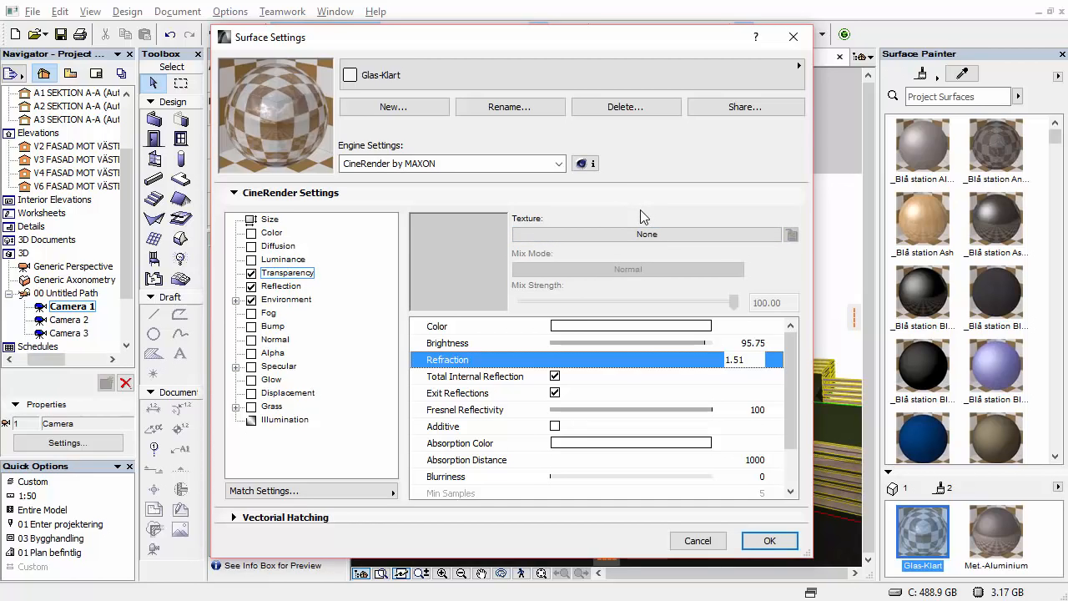
pyautogui.click(281, 289)
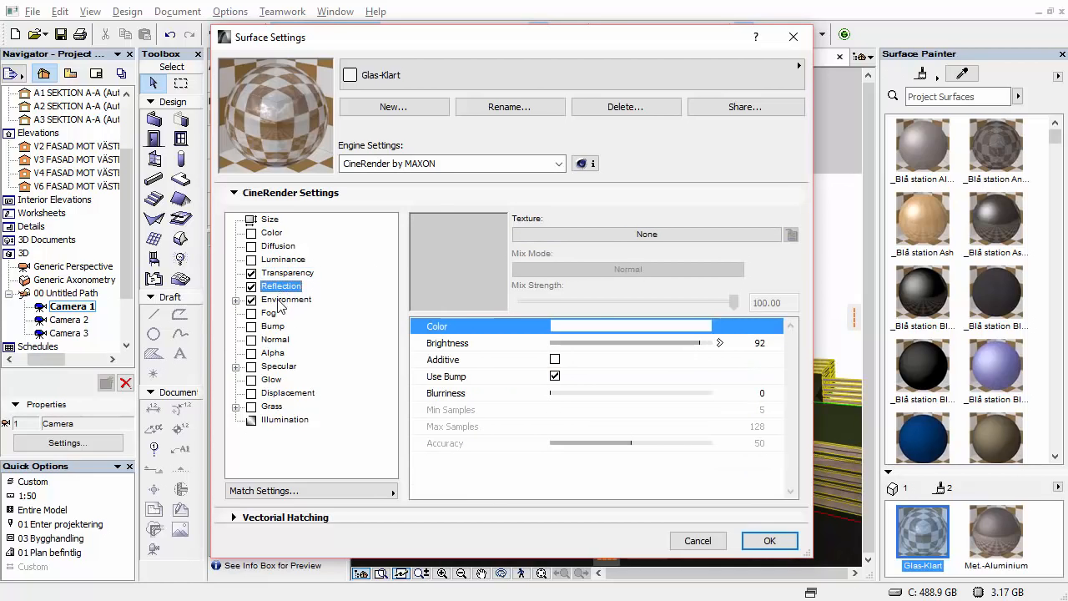
pyautogui.click(282, 275)
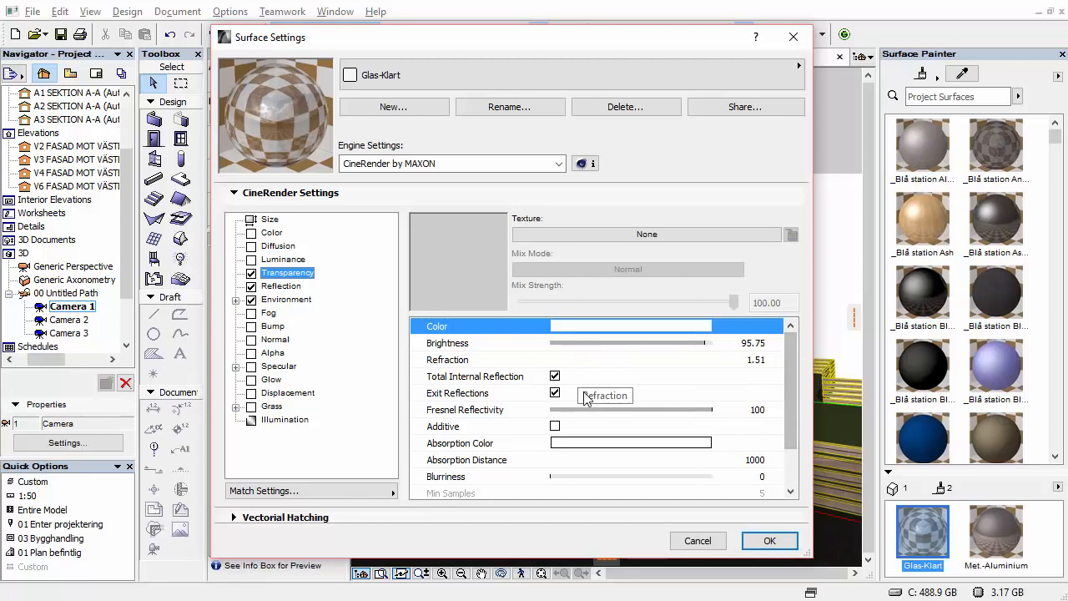
# - Set the Transparency brightness of the Glas-Klart surface to 98
pyautogui.click(753, 344)
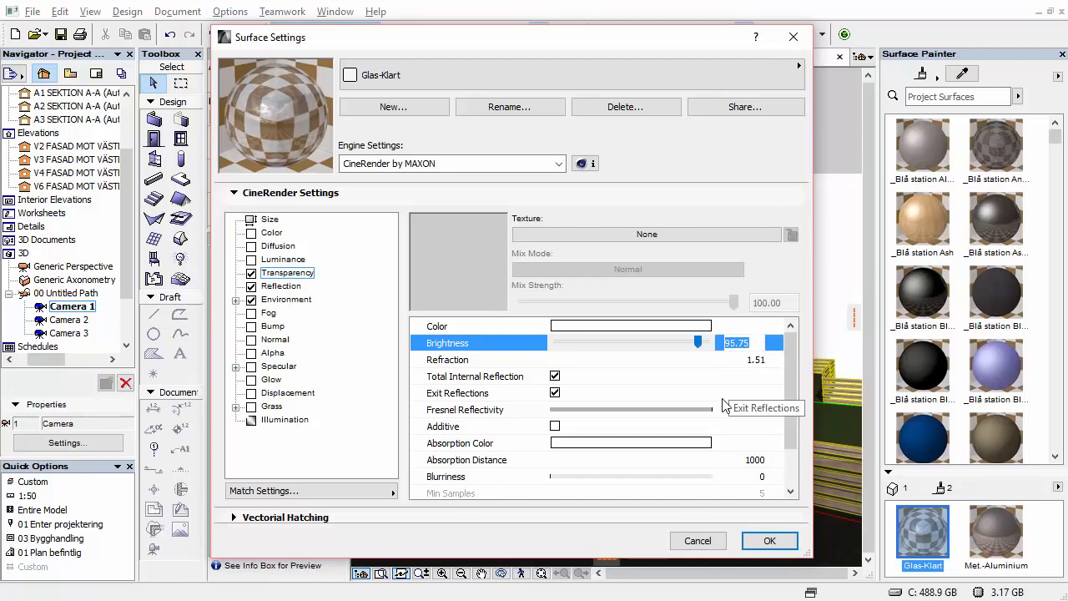
pyautogui.write('98')
pyautogui.press('Return')
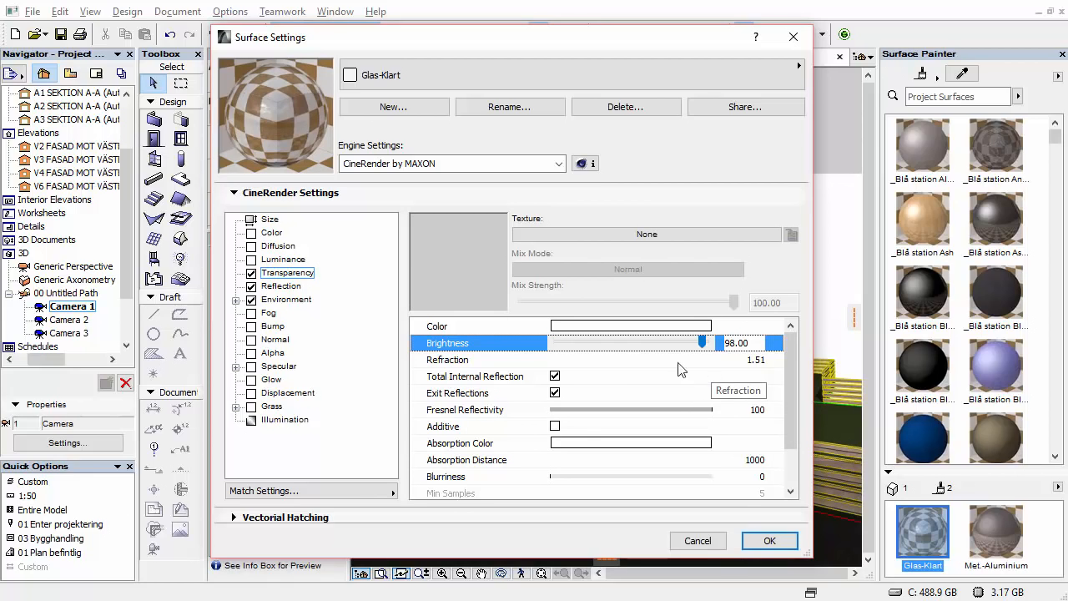
pyautogui.click(607, 362)
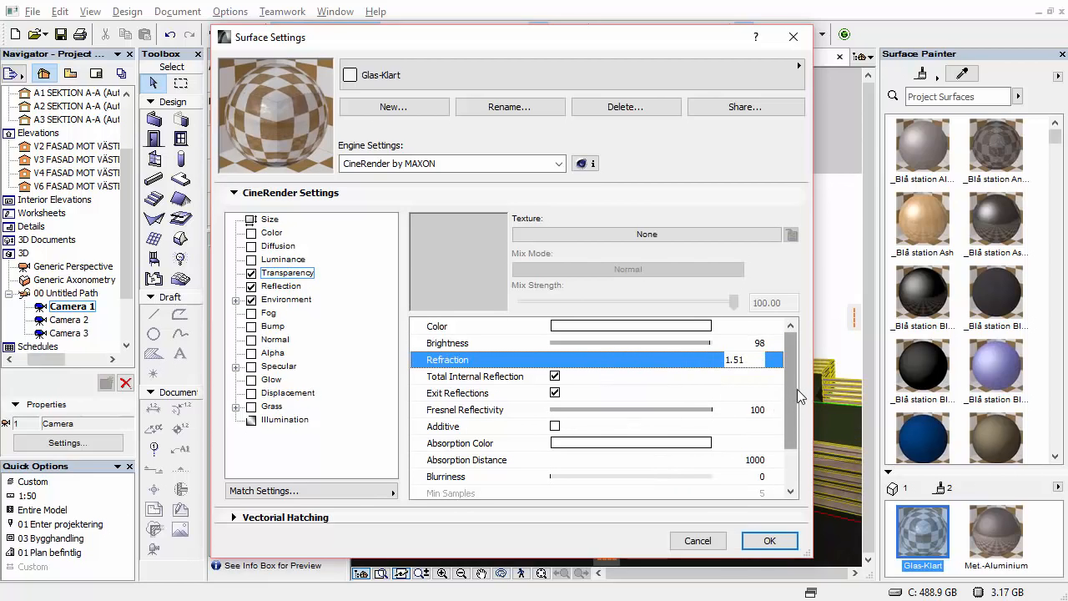
# - Examine the Transparency channel's Absorption Color setting and its colour choices, and leave the colour selection without changes
pyautogui.moveTo(797, 389)
pyautogui.mouseDown()
pyautogui.moveTo(784, 435)
pyautogui.moveTo(795, 393)
pyautogui.moveTo(795, 415)
pyautogui.moveTo(791, 404)
pyautogui.mouseUp()
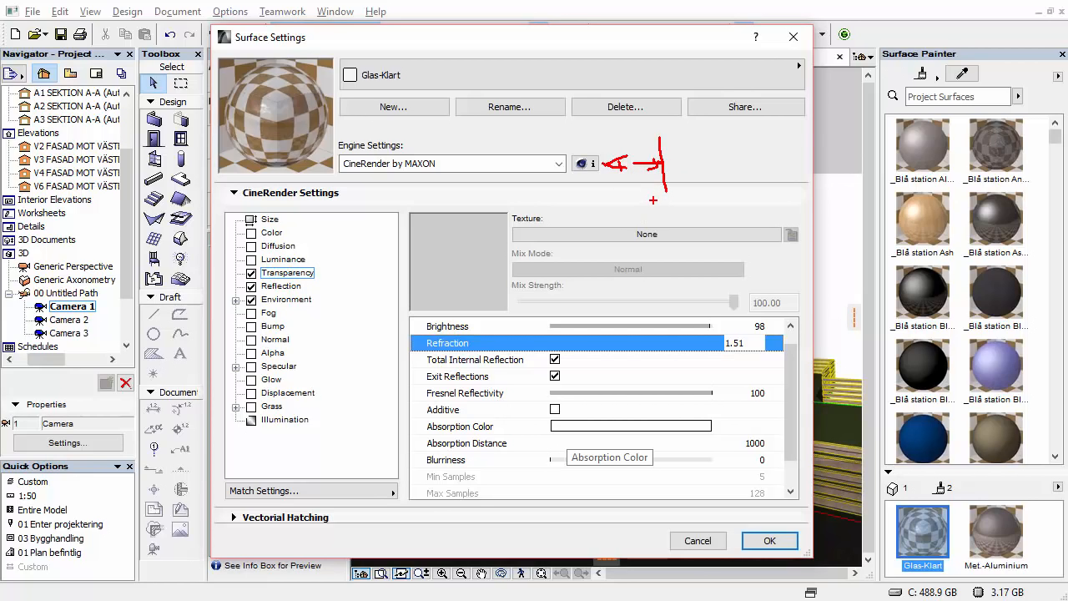
pyautogui.moveTo(503, 430)
pyautogui.mouseDown()
pyautogui.moveTo(426, 424)
pyautogui.moveTo(511, 431)
pyautogui.mouseUp()
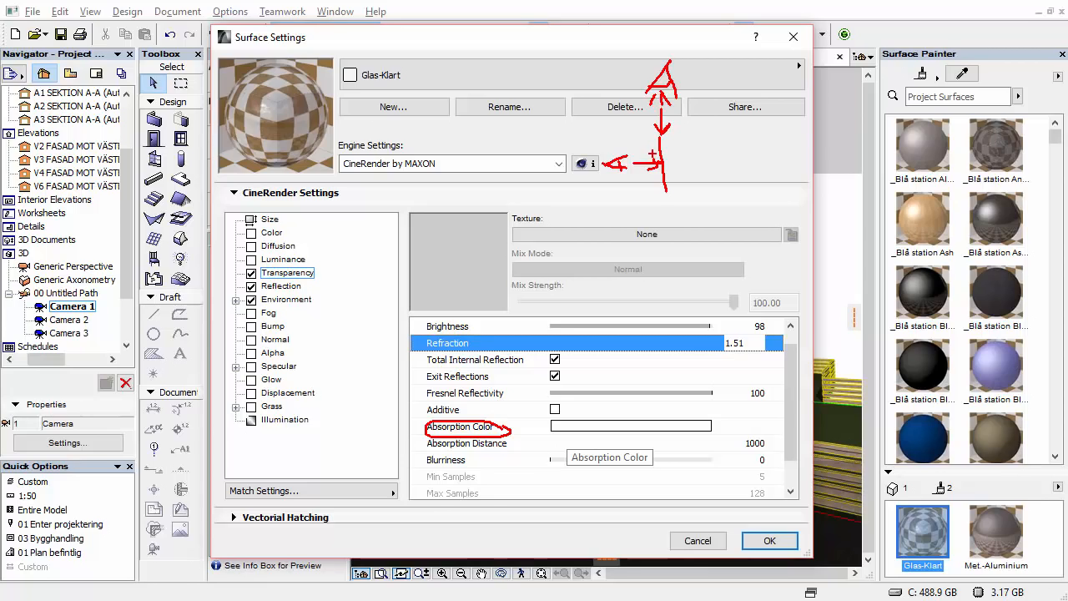
pyautogui.press('Escape')
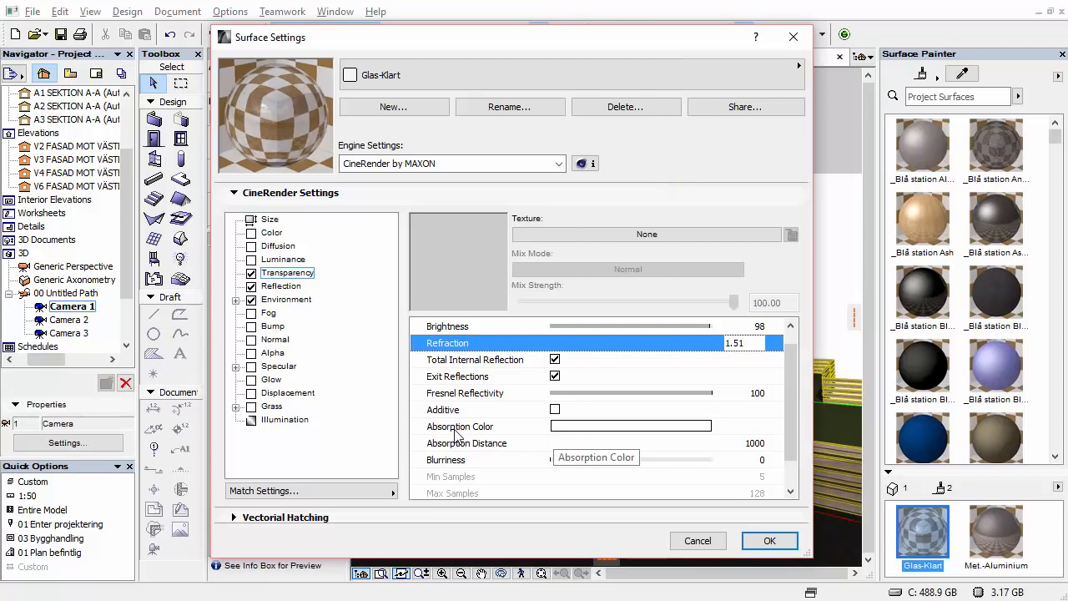
pyautogui.click(546, 432)
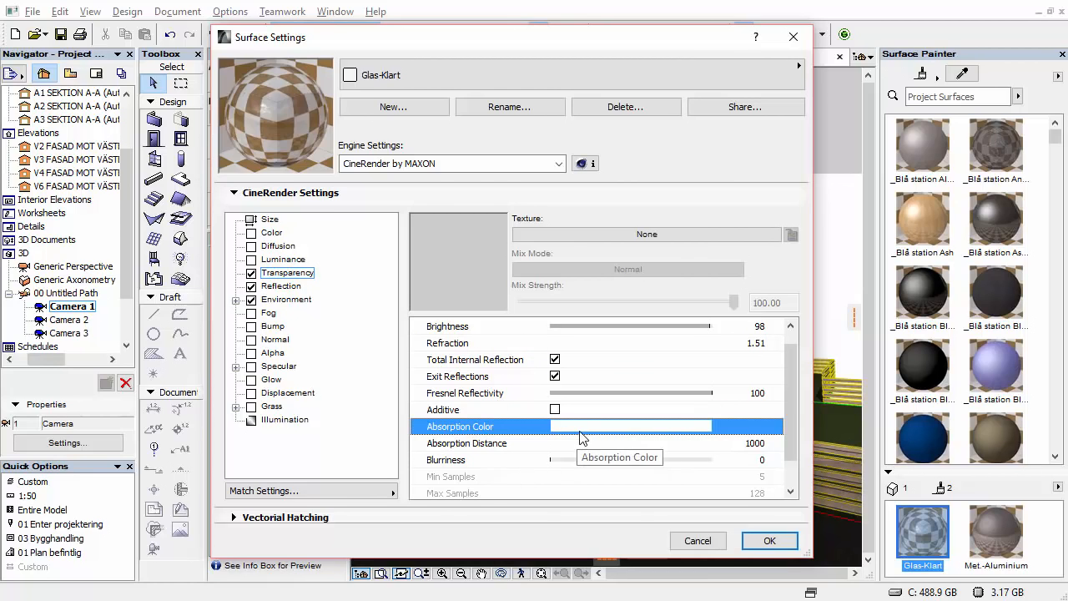
pyautogui.click(555, 430)
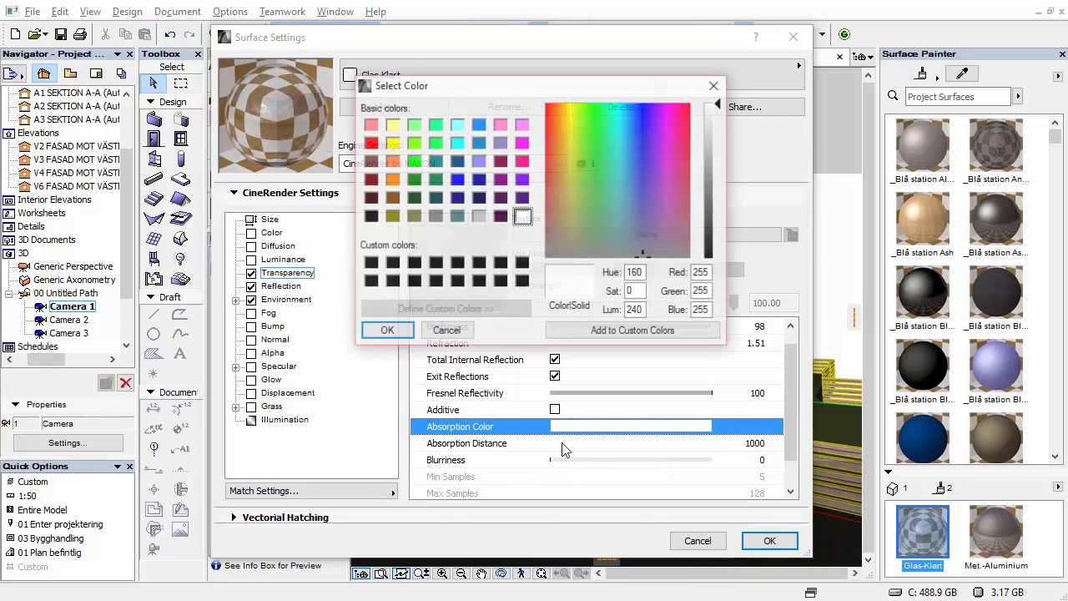
pyautogui.click(436, 333)
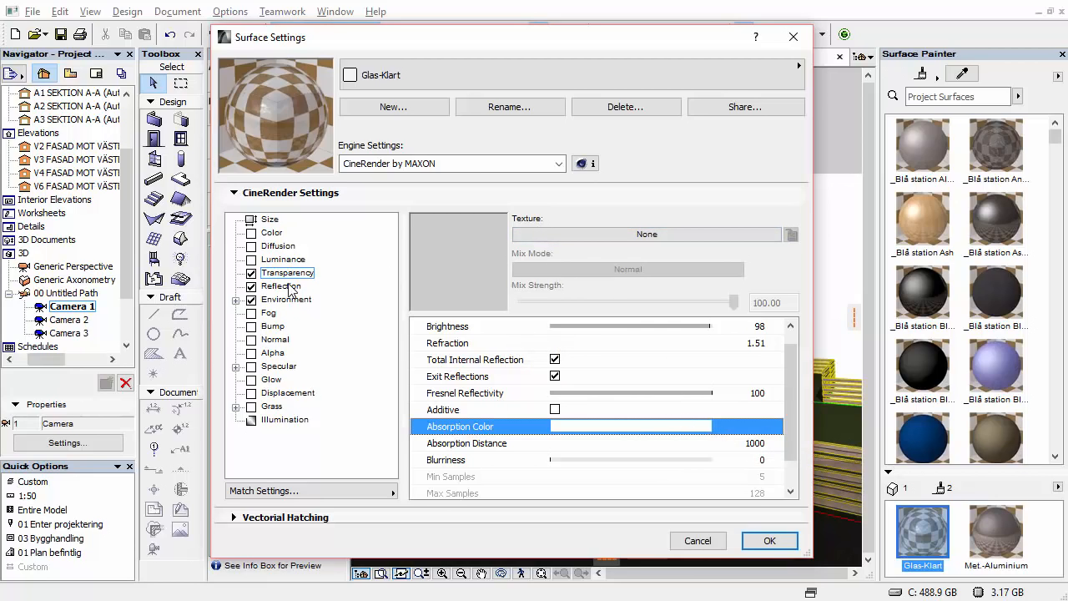
# - Assign a Fresnel texture to the Reflection channel of the Glas-Klart surface
pyautogui.click(288, 286)
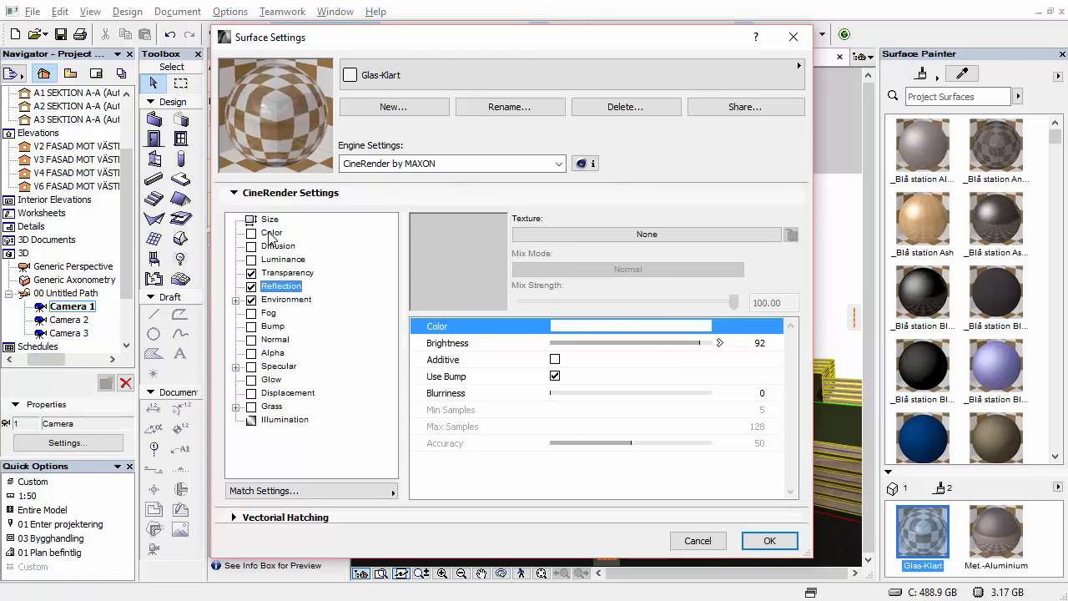
pyautogui.click(648, 236)
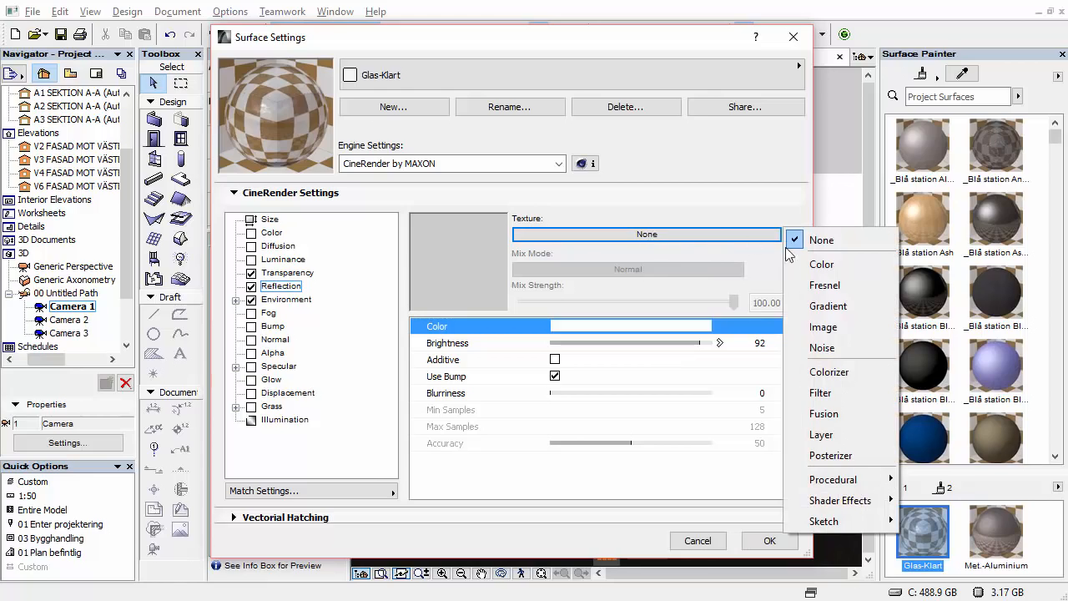
pyautogui.click(850, 287)
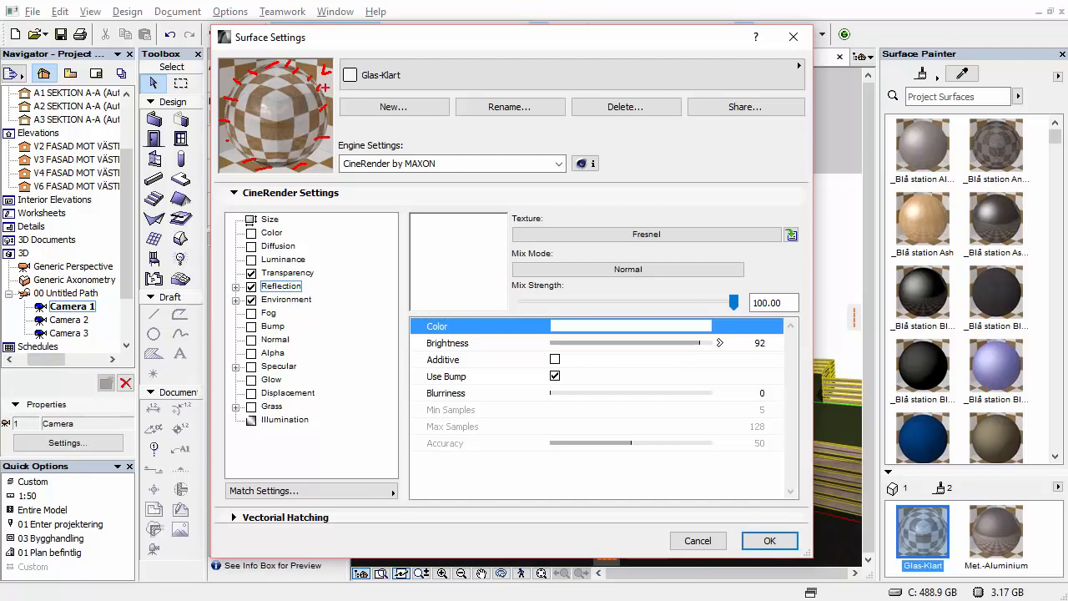
pyautogui.moveTo(302, 105); pyautogui.dragTo(282, 147)
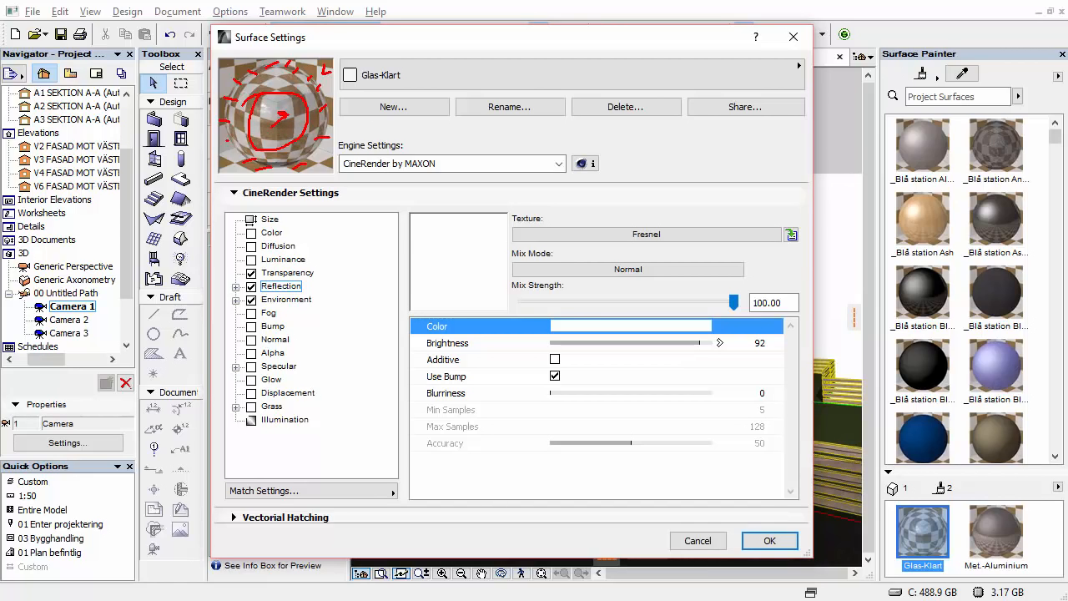
pyautogui.press('Escape')
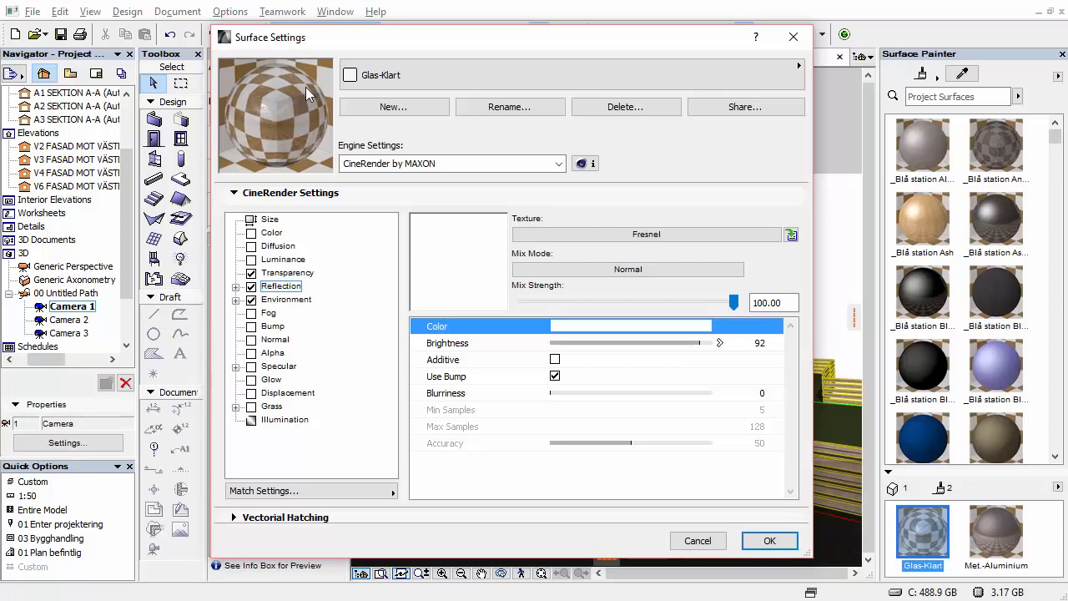
# - Check the sky image used in the Environment channel and confirm the Glas-Klart surface settings
pyautogui.click(284, 301)
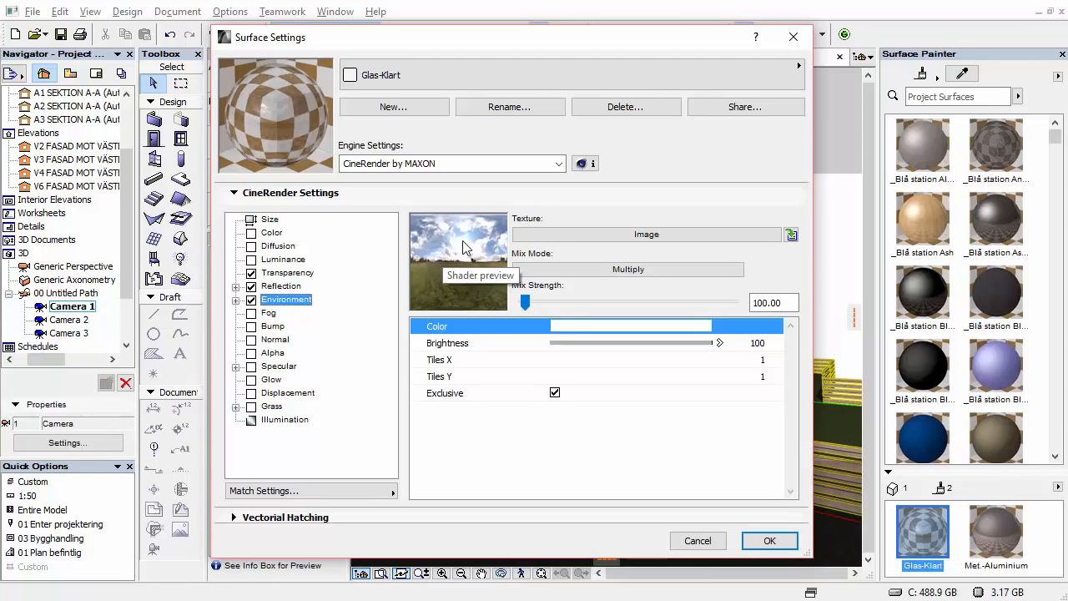
pyautogui.click(237, 300)
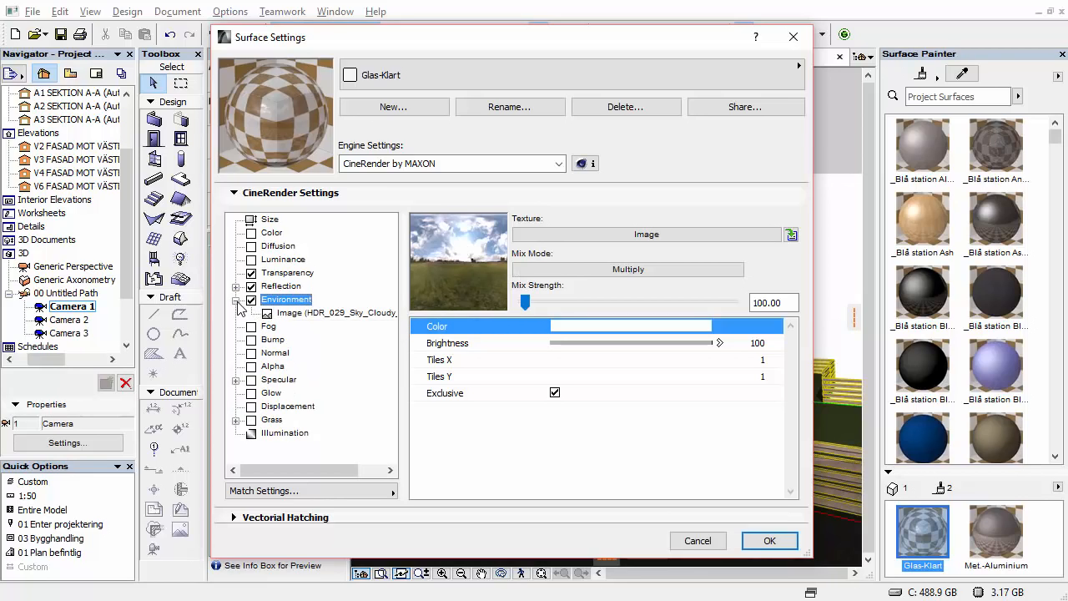
pyautogui.click(237, 301)
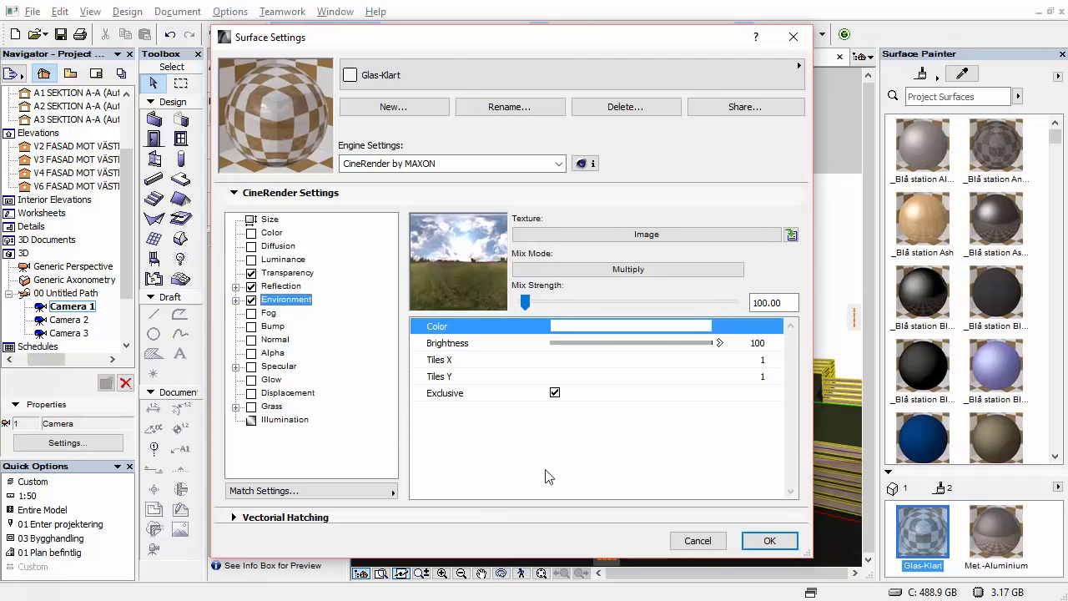
pyautogui.moveTo(708, 545); pyautogui.dragTo(761, 544)
pyautogui.click(762, 543)
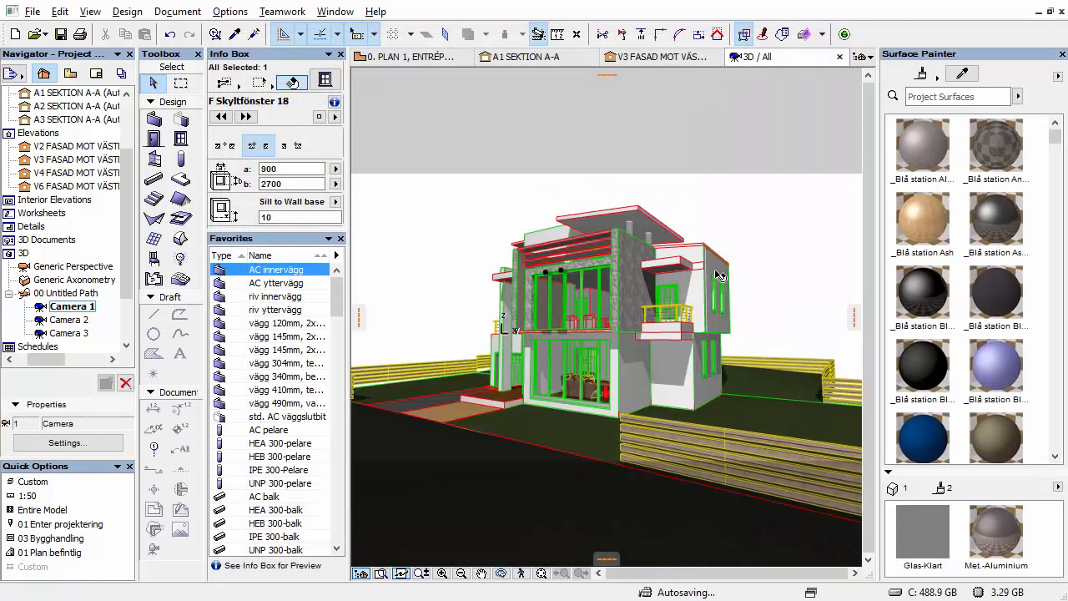
# - Close the Surface Painter and render the Camera 1 view with the MN_External Views (Physical Sky) High scene
pyautogui.click(770, 251)
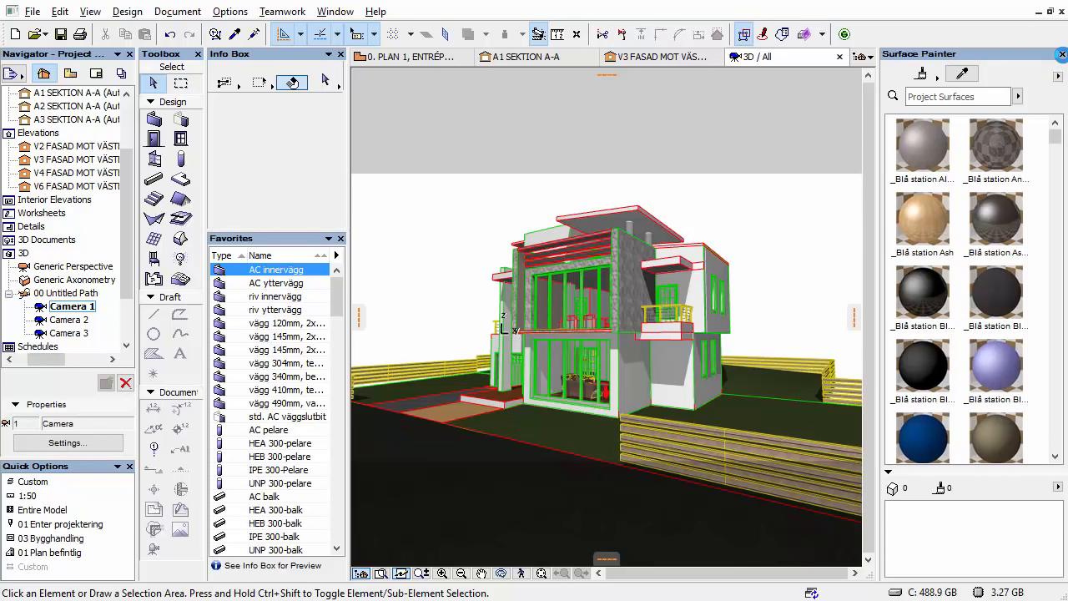
pyautogui.click(1061, 54)
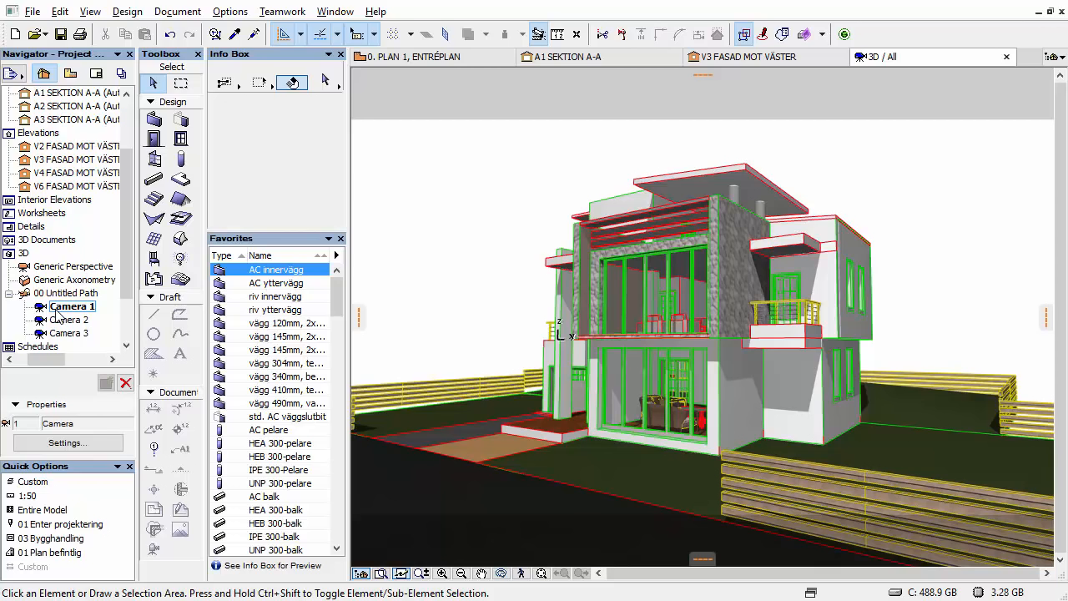
pyautogui.click(127, 12)
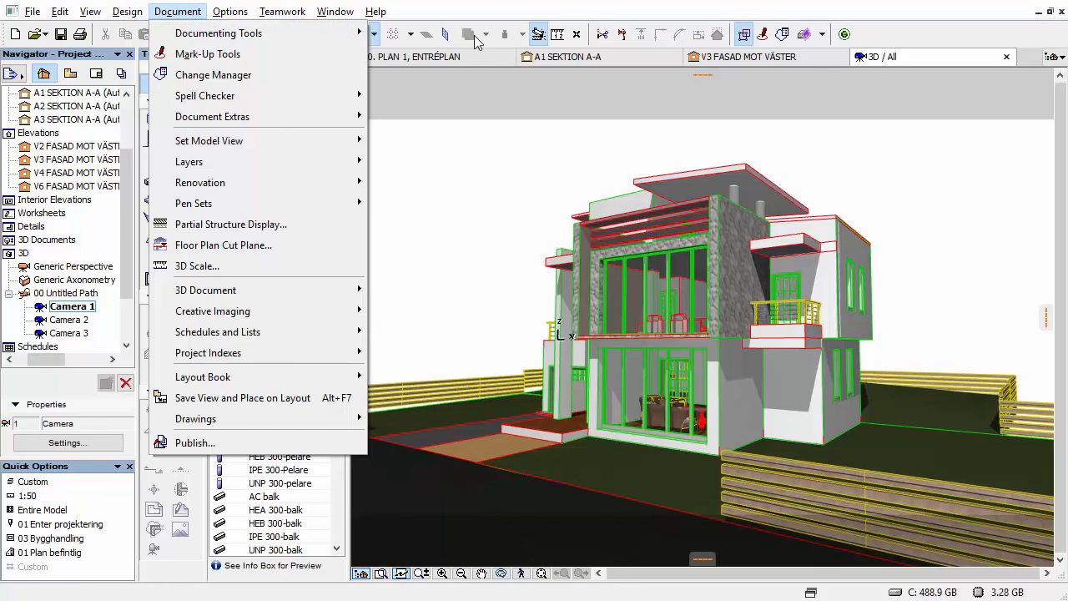
pyautogui.click(493, 14)
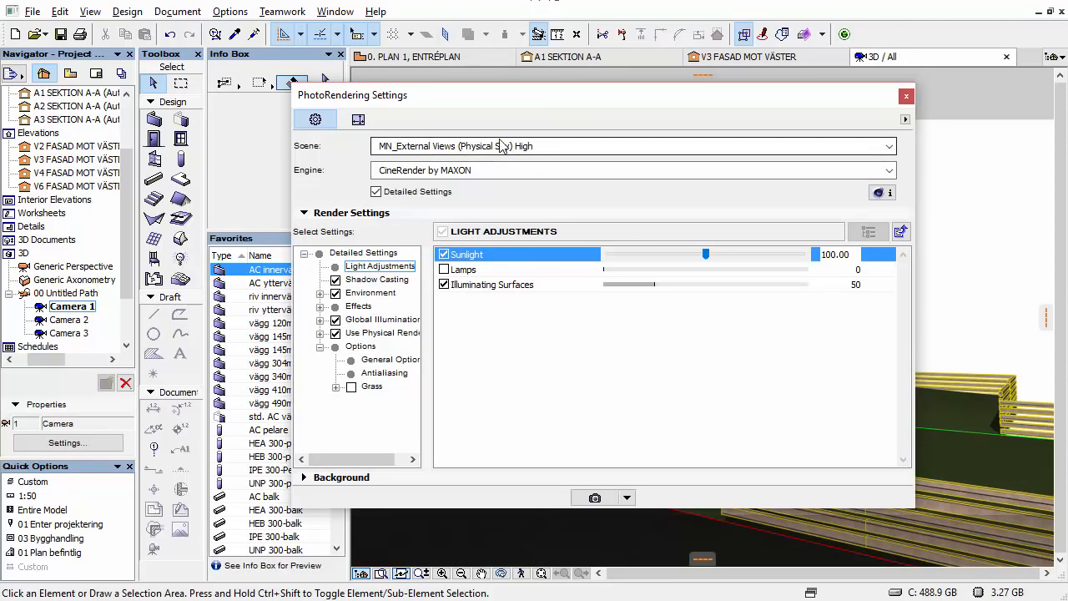
pyautogui.click(477, 149)
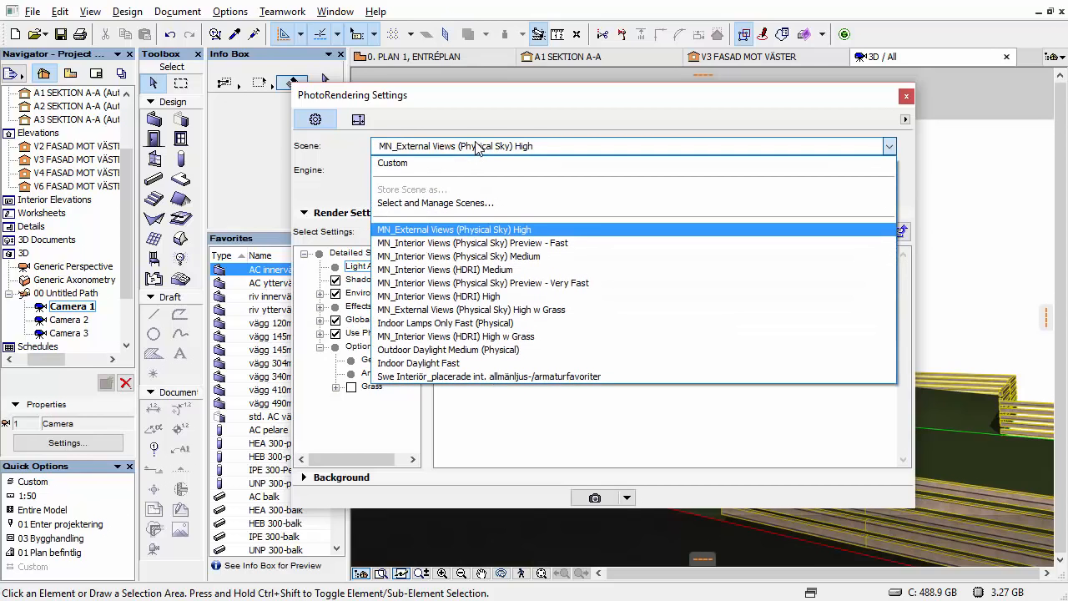
pyautogui.click(477, 147)
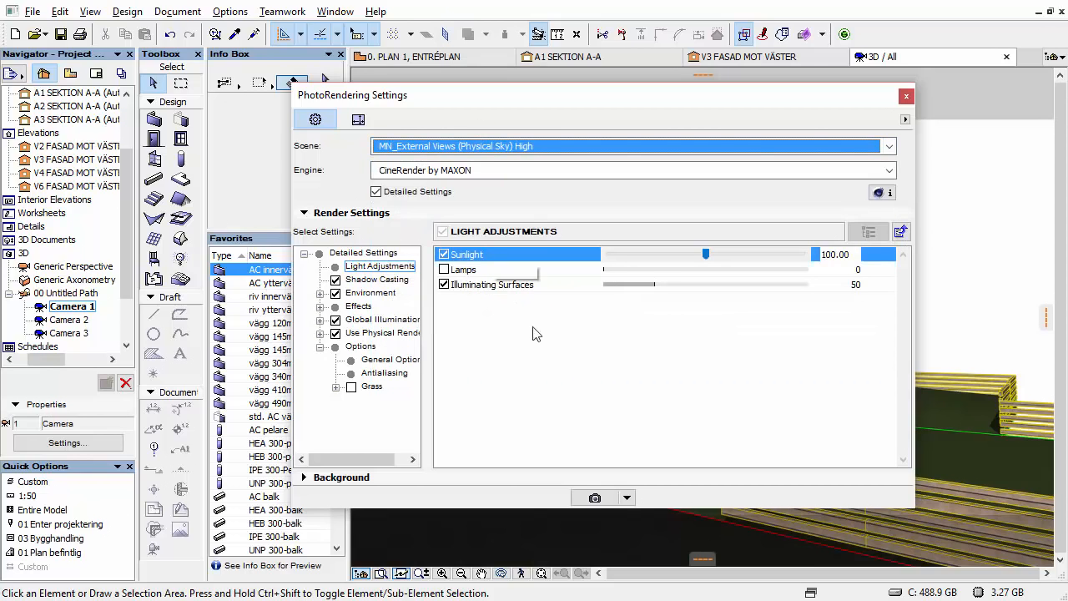
pyautogui.click(594, 499)
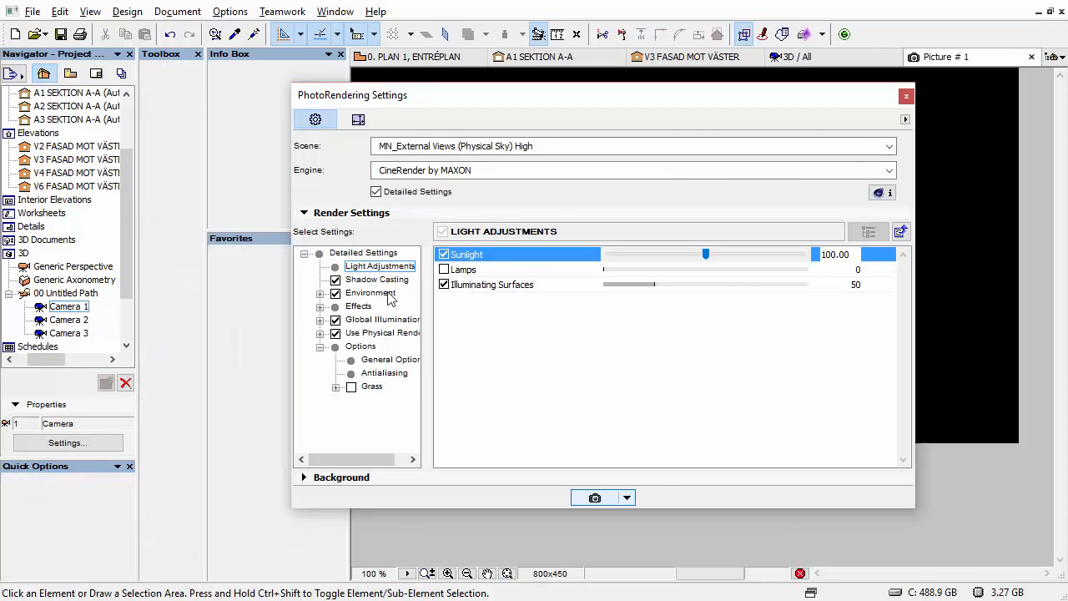
pyautogui.click(907, 97)
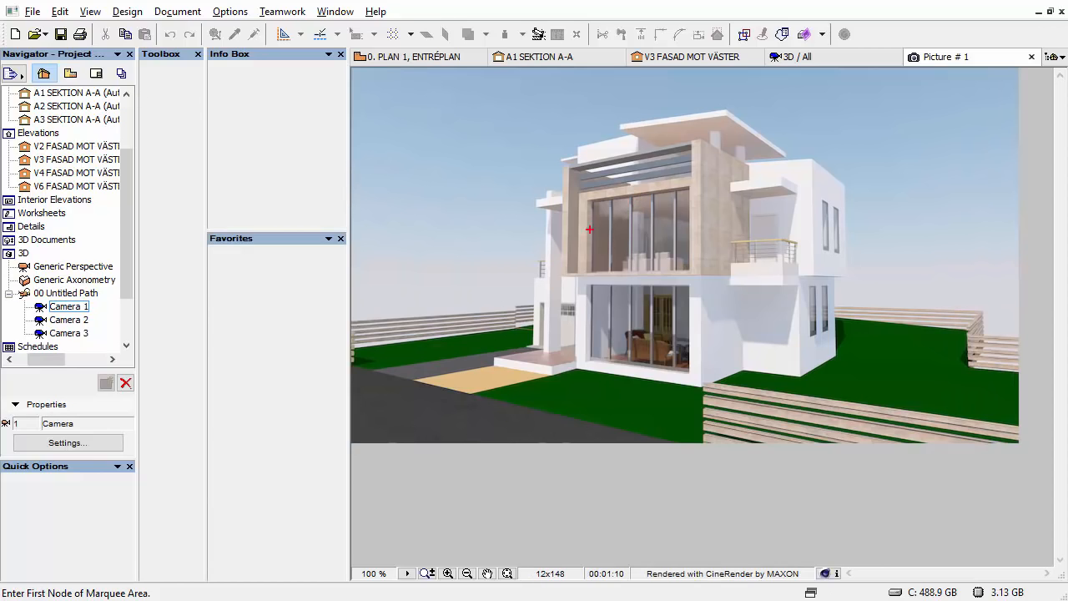
# - Examine the reflections in the upper-floor window glass of the finished rendering and close the picture
pyautogui.moveTo(662, 195)
pyautogui.mouseDown()
pyautogui.moveTo(699, 254)
pyautogui.moveTo(634, 278)
pyautogui.moveTo(584, 242)
pyautogui.moveTo(601, 177)
pyautogui.mouseUp()
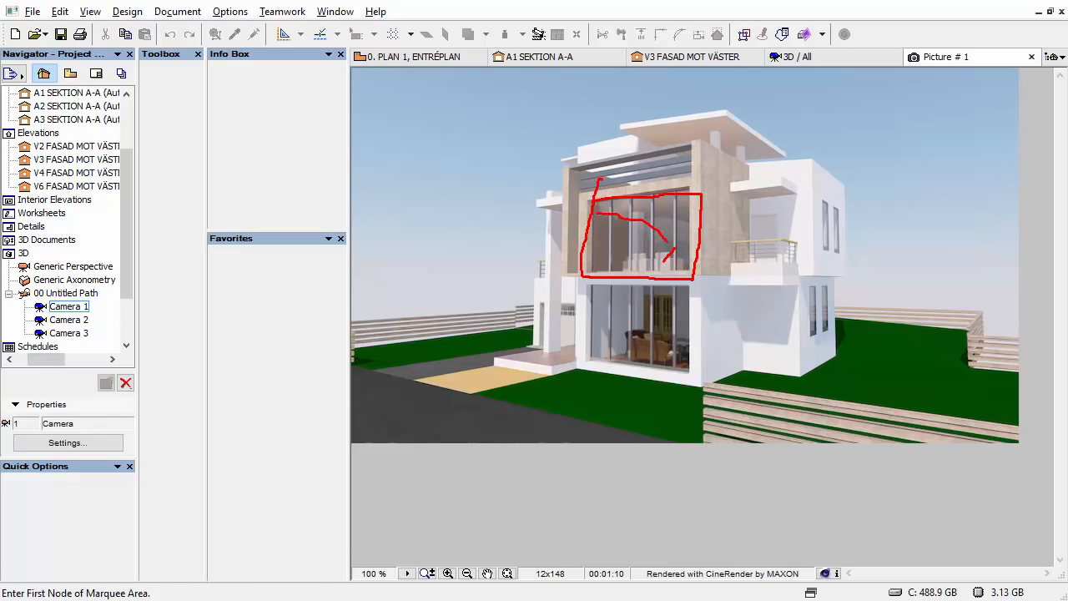
pyautogui.moveTo(690, 255); pyautogui.dragTo(614, 268)
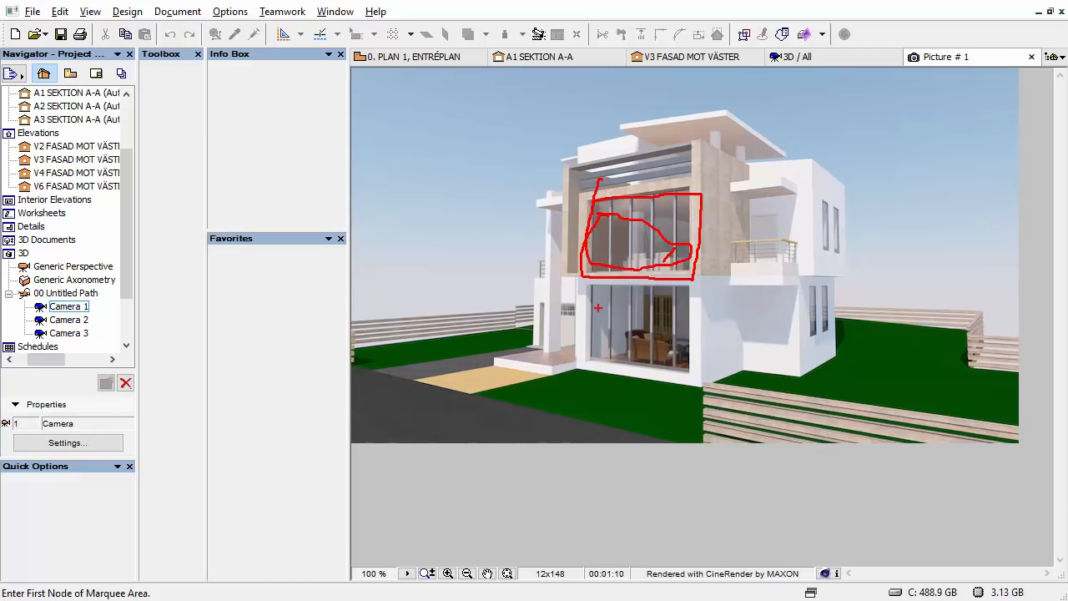
pyautogui.press('Escape')
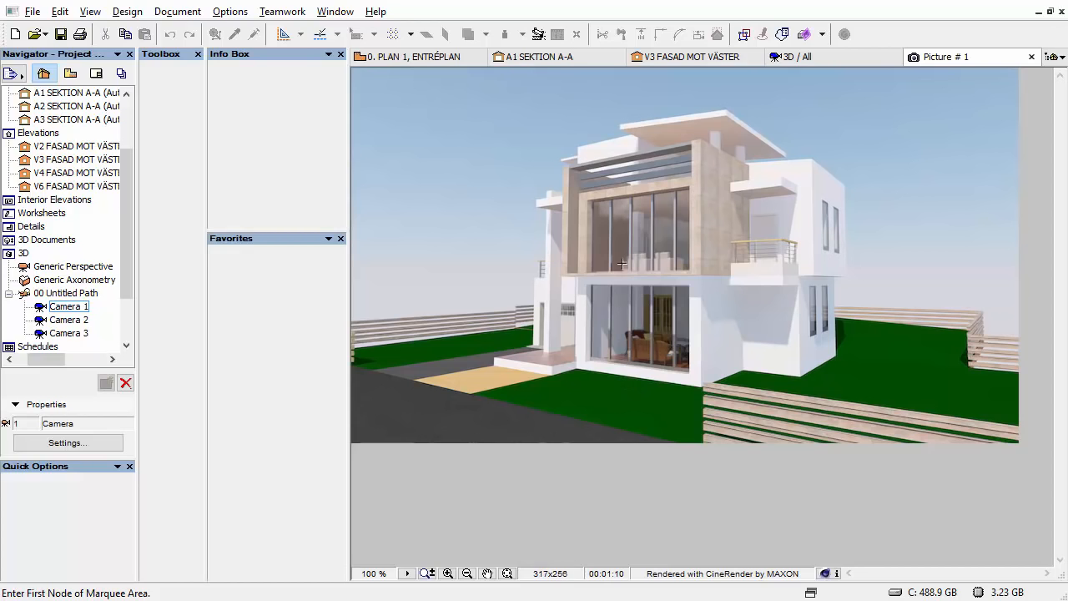
pyautogui.click(1032, 57)
pyautogui.click(491, 212)
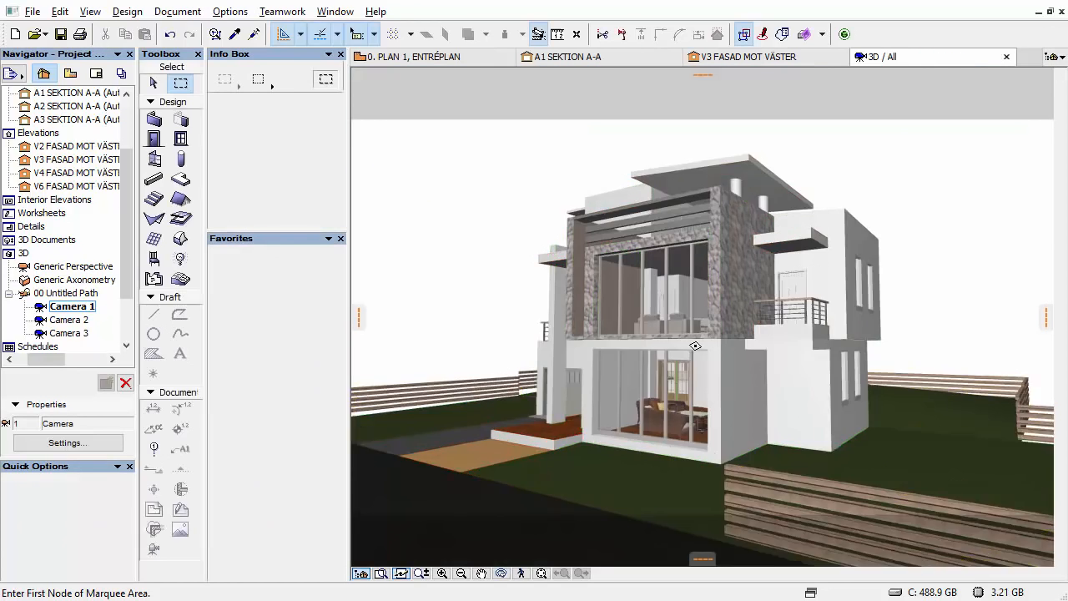
# - Render a closer view of the front facade that frames the large glass windows of both floors
pyautogui.scroll(8, 667, 382)
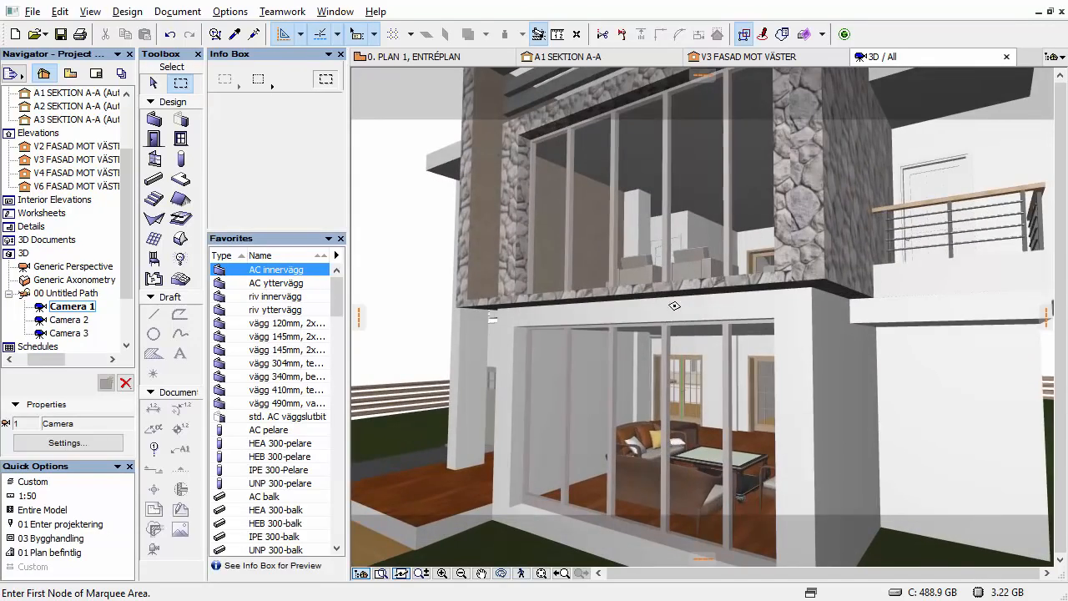
pyautogui.moveTo(684, 292); pyautogui.dragTo(715, 192, button='middle')
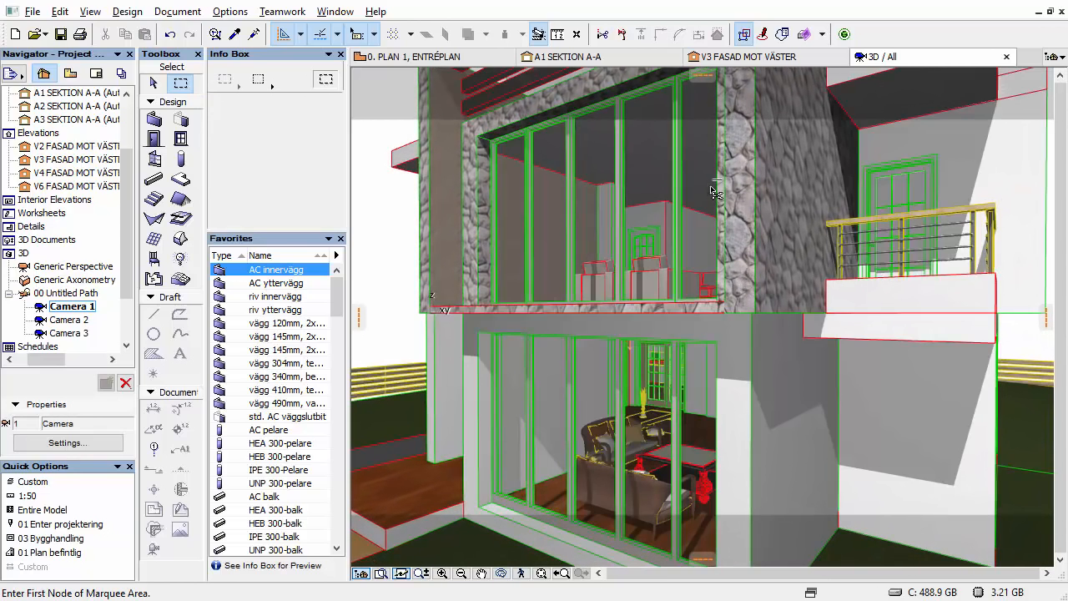
pyautogui.click(400, 119)
pyautogui.click(918, 140)
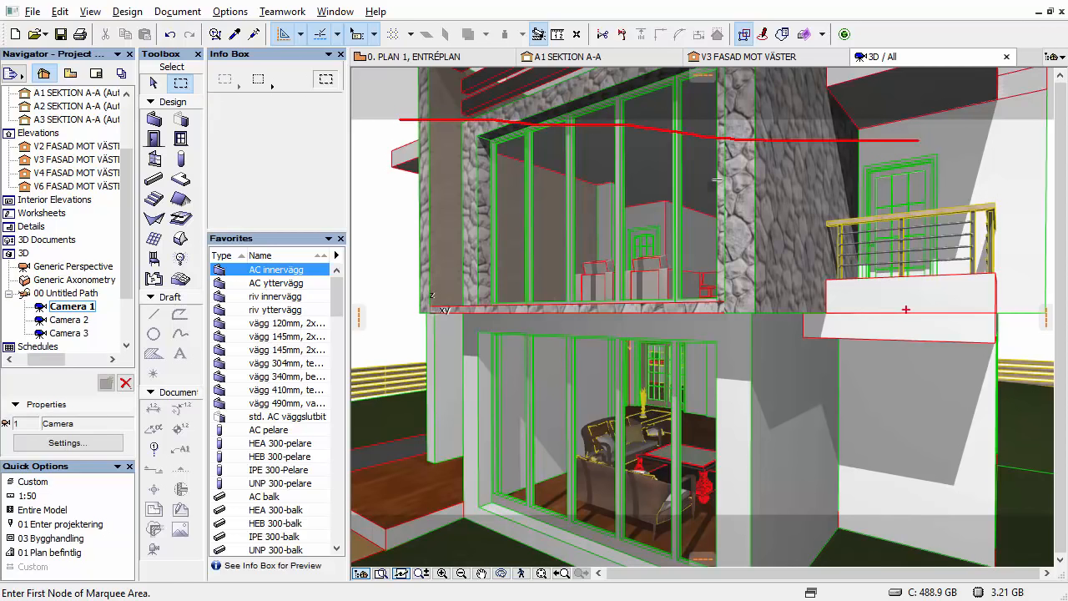
pyautogui.moveTo(943, 513); pyautogui.dragTo(392, 512)
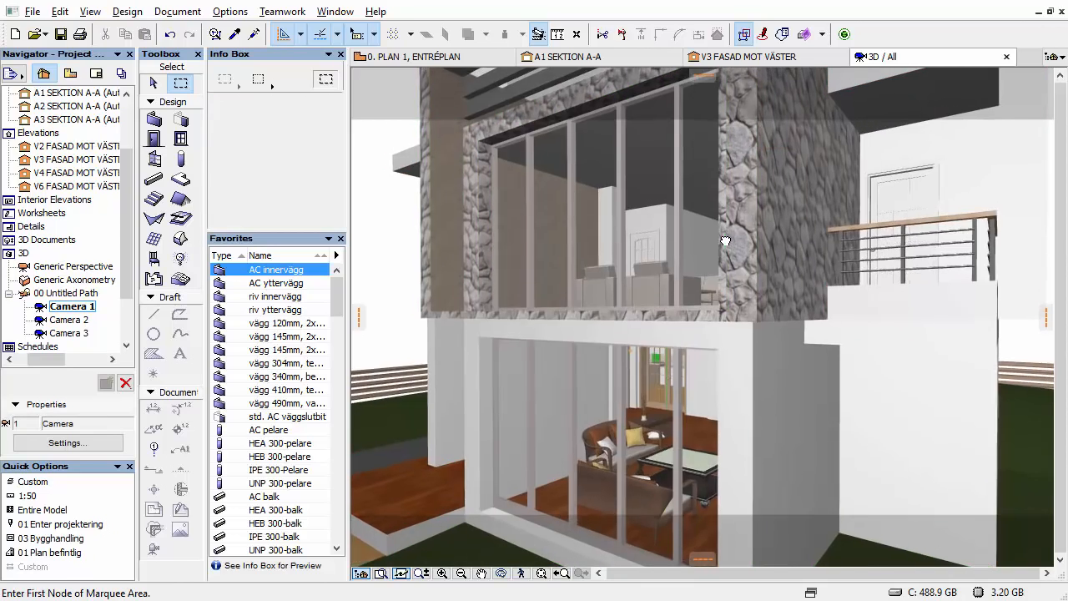
pyautogui.scroll(2, 726, 237)
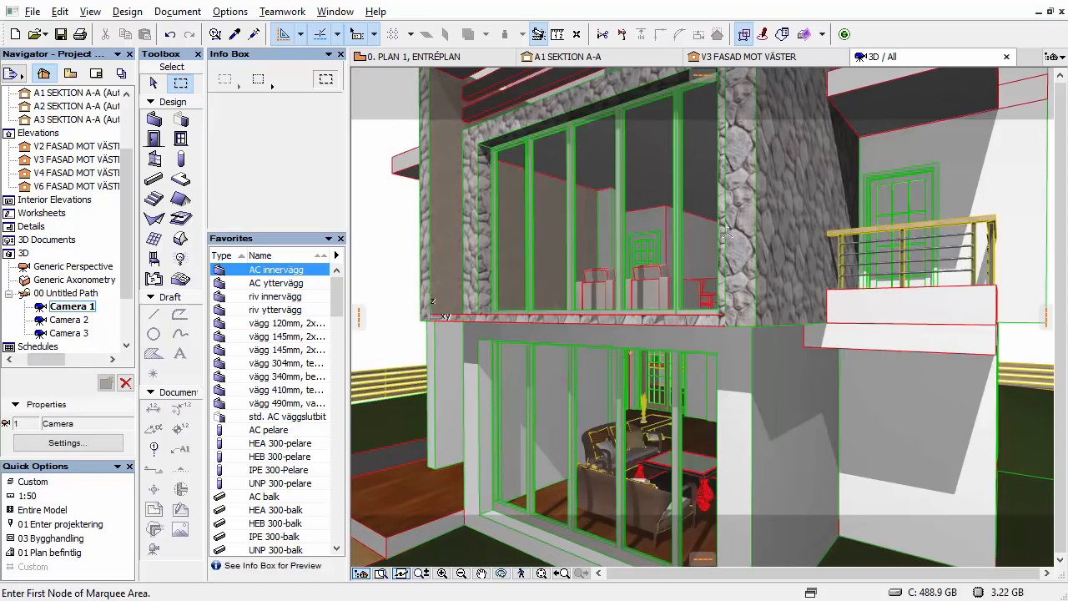
pyautogui.moveTo(708, 241); pyautogui.dragTo(723, 227, button='middle')
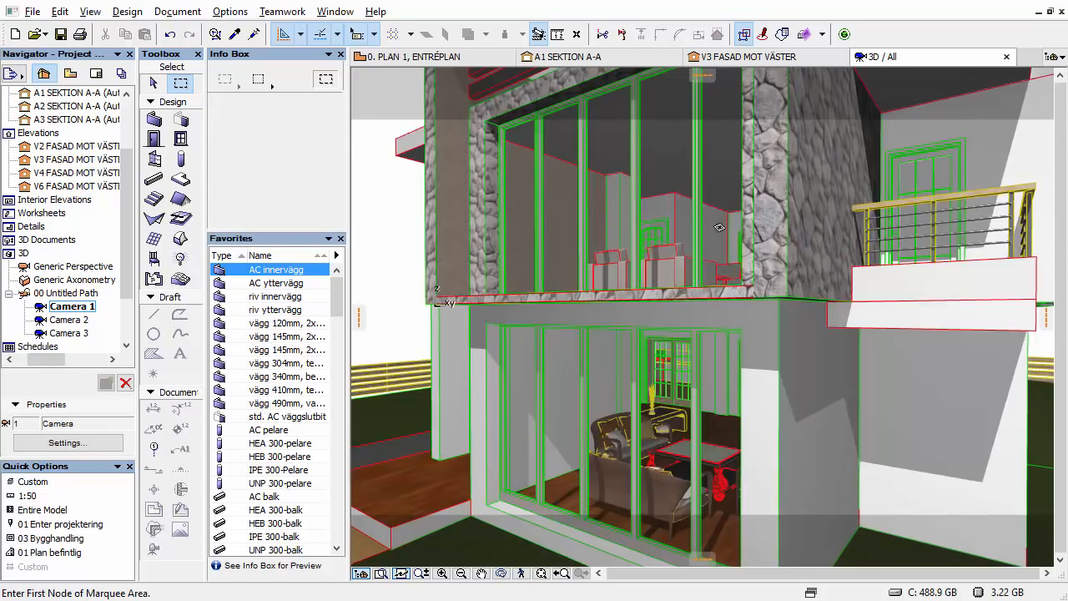
pyautogui.moveTo(719, 229); pyautogui.dragTo(710, 234, button='middle')
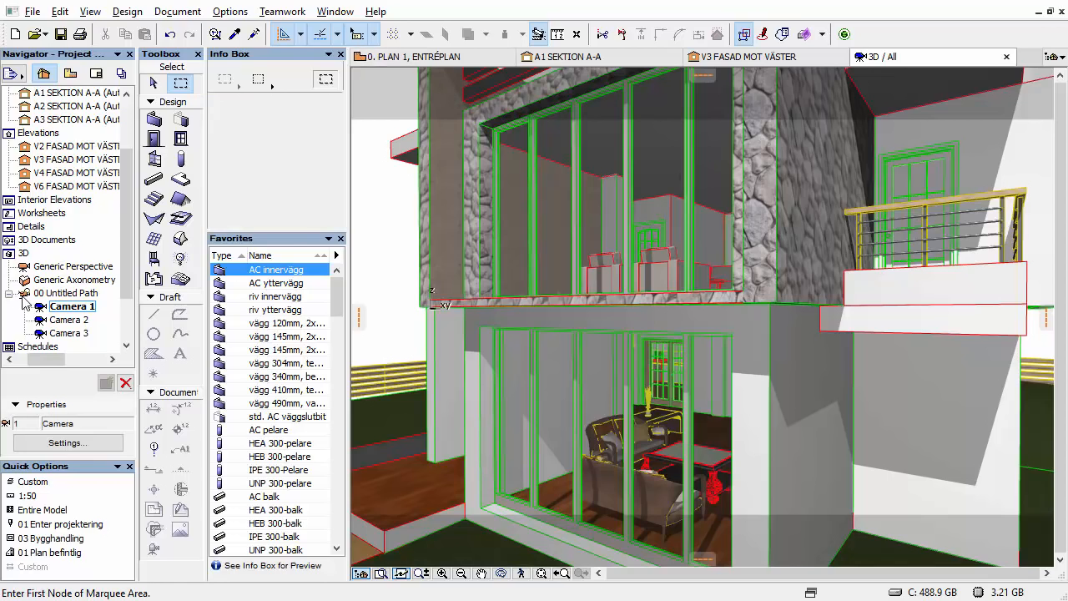
pyautogui.moveTo(242, 301)
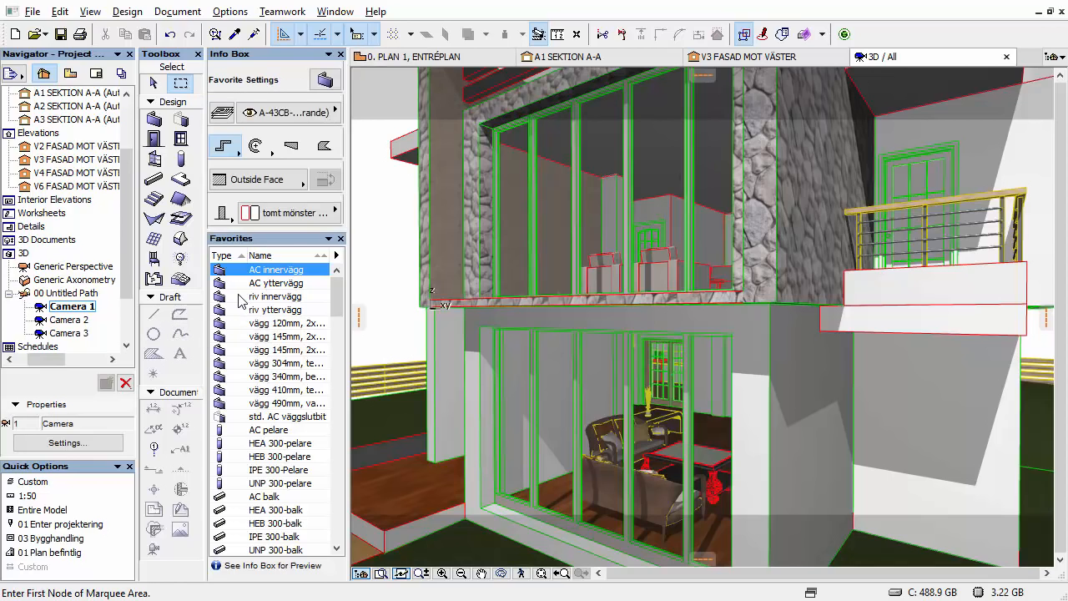
pyautogui.hotkey('ctrl', 'shift', 'p')
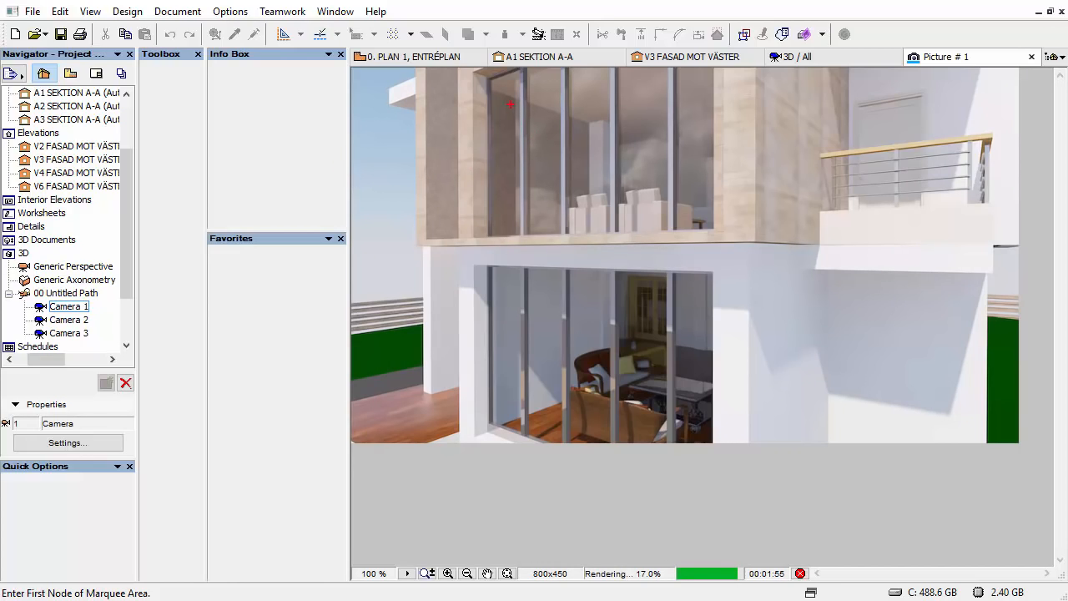
# - Compare the glass reflections and transparency of the upper and lower windows in the close-up rendering and close the picture
pyautogui.moveTo(510, 103)
pyautogui.mouseDown()
pyautogui.moveTo(569, 73)
pyautogui.moveTo(514, 212)
pyautogui.moveTo(540, 91)
pyautogui.mouseUp()
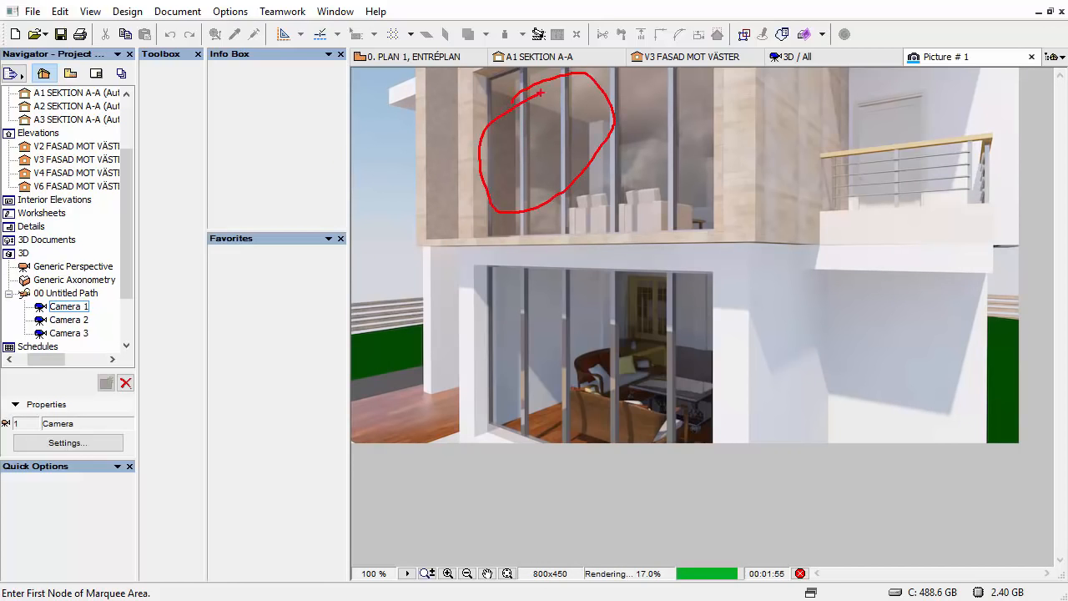
pyautogui.moveTo(499, 379)
pyautogui.mouseDown()
pyautogui.moveTo(514, 342)
pyautogui.moveTo(588, 412)
pyautogui.moveTo(522, 340)
pyautogui.mouseUp()
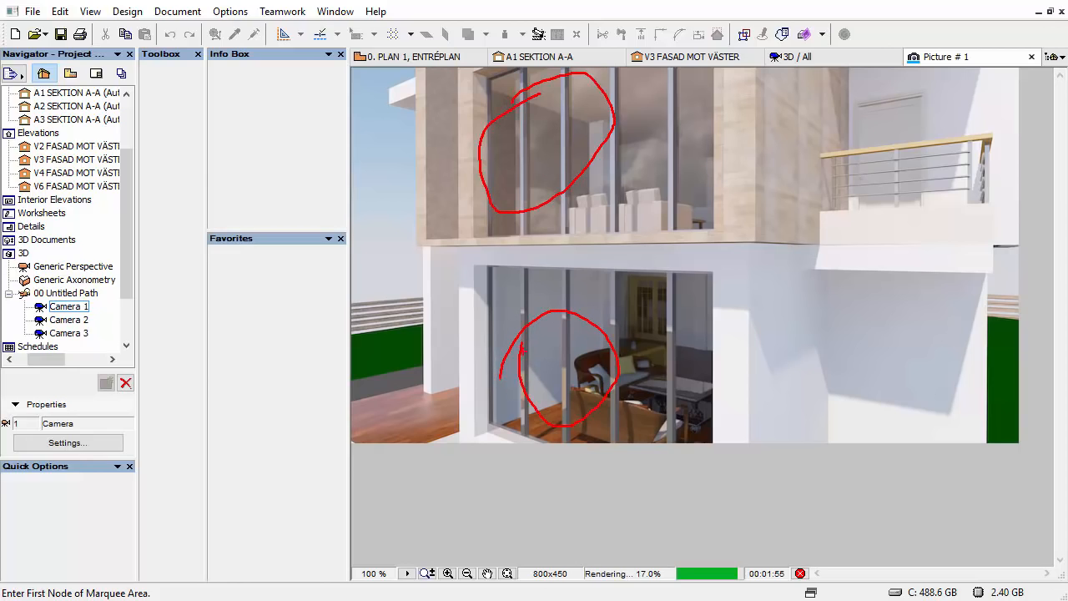
pyautogui.moveTo(693, 291)
pyautogui.mouseDown()
pyautogui.moveTo(672, 332)
pyautogui.moveTo(684, 302)
pyautogui.mouseUp()
pyautogui.moveTo(697, 125)
pyautogui.mouseDown()
pyautogui.moveTo(678, 196)
pyautogui.moveTo(693, 109)
pyautogui.mouseUp()
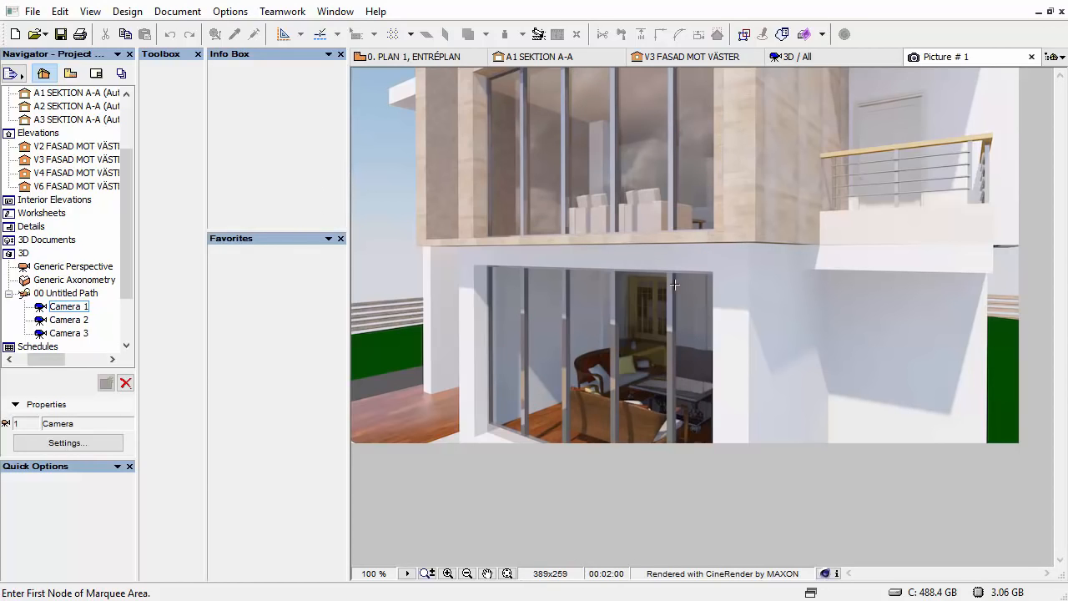
pyautogui.click(1032, 56)
pyautogui.click(491, 212)
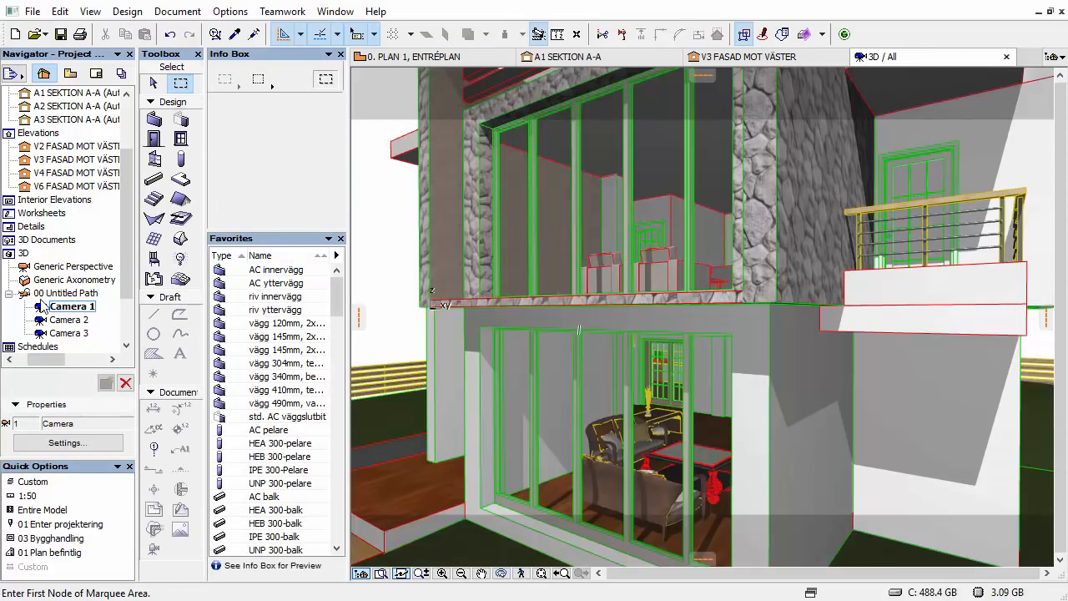
# - Restore the Camera 1 view and select the house elements with a rectangular selection area around the upper part of the building
pyautogui.doubleClick(67, 308)
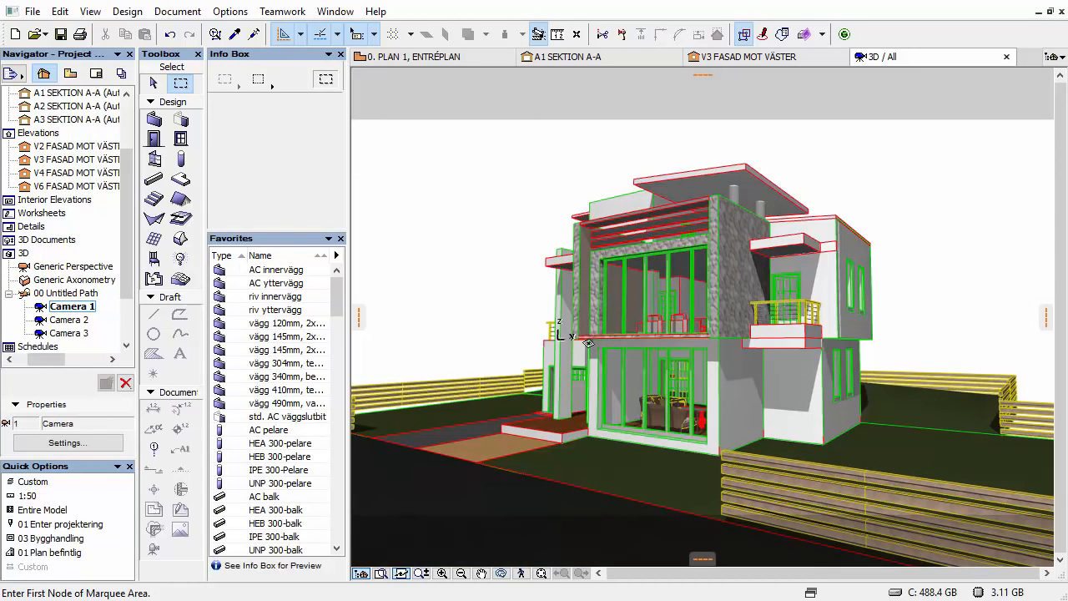
pyautogui.click(154, 83)
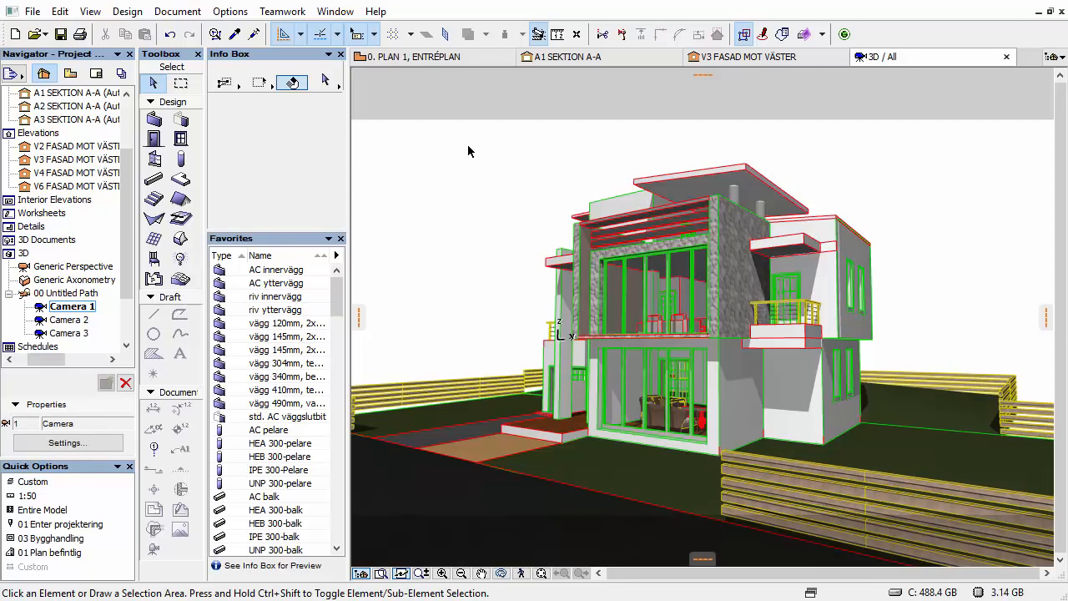
pyautogui.moveTo(491, 144); pyautogui.dragTo(471, 189)
pyautogui.click(478, 149)
pyautogui.click(907, 385)
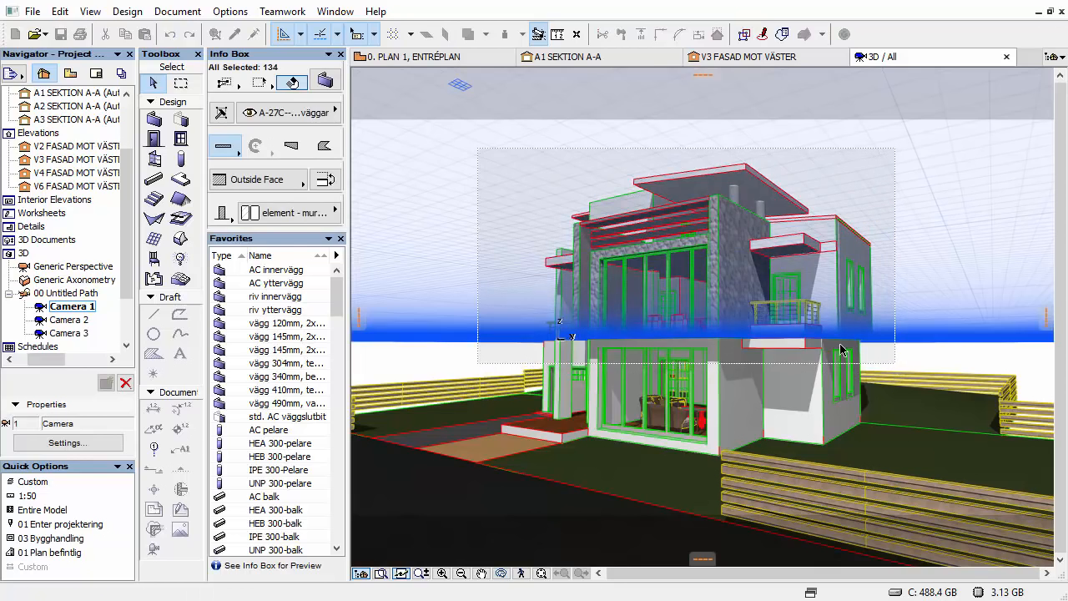